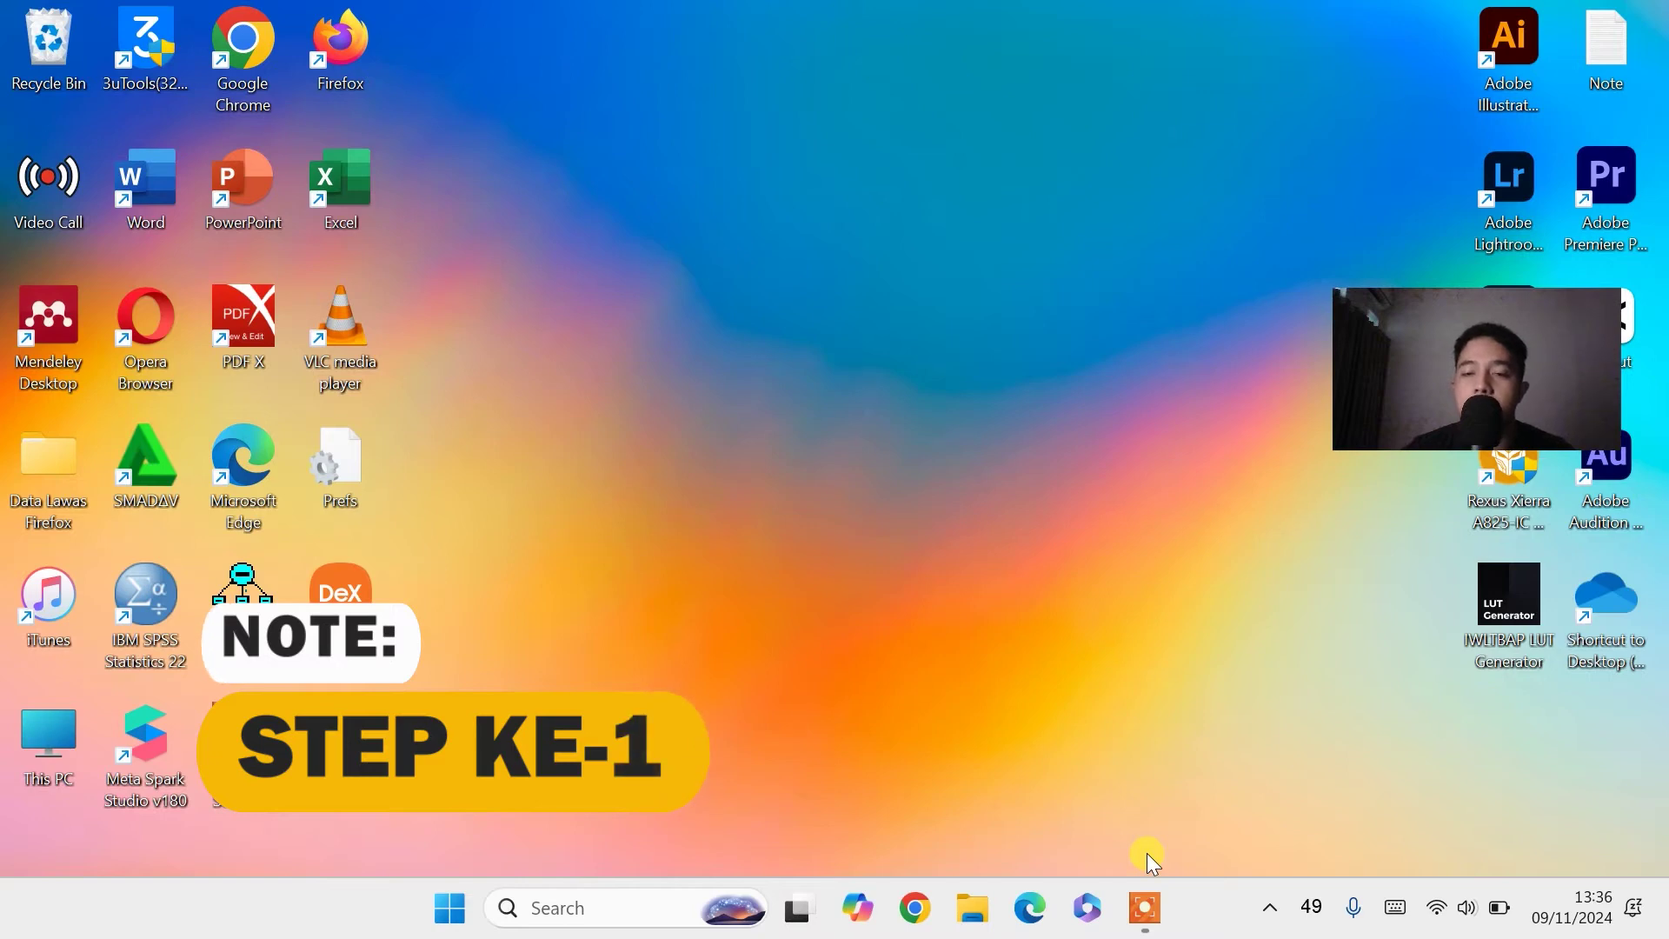
Open the Registry Editor by running the regedit command and allow it to make changes.
left_click(1145, 909)
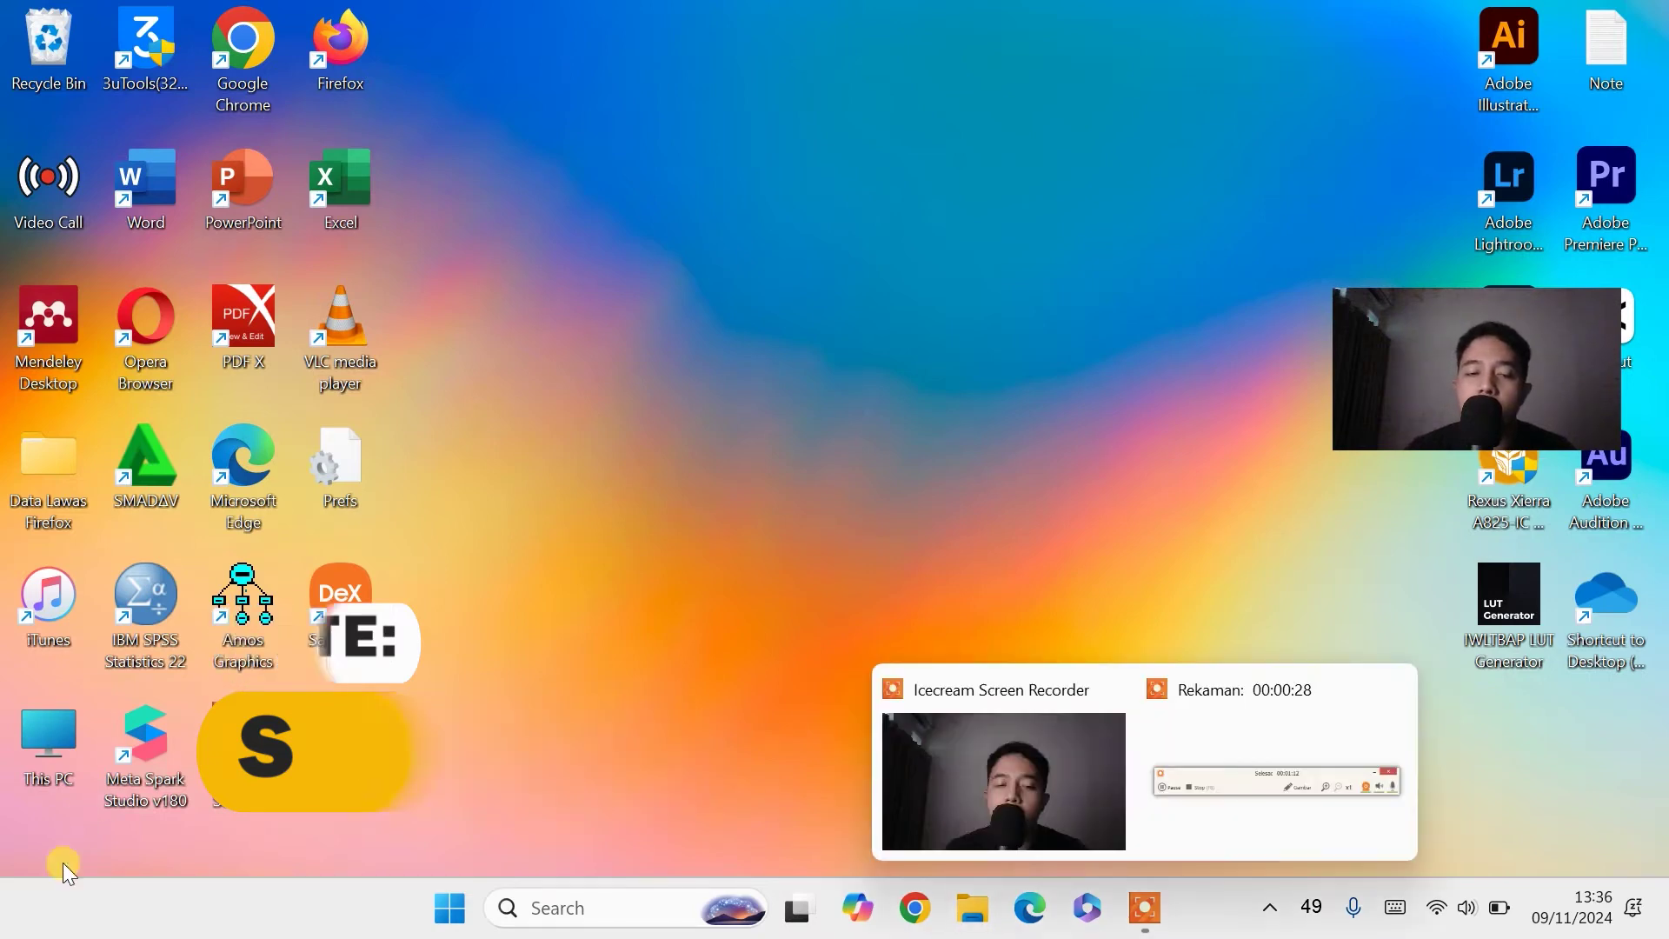
right_click(453, 912)
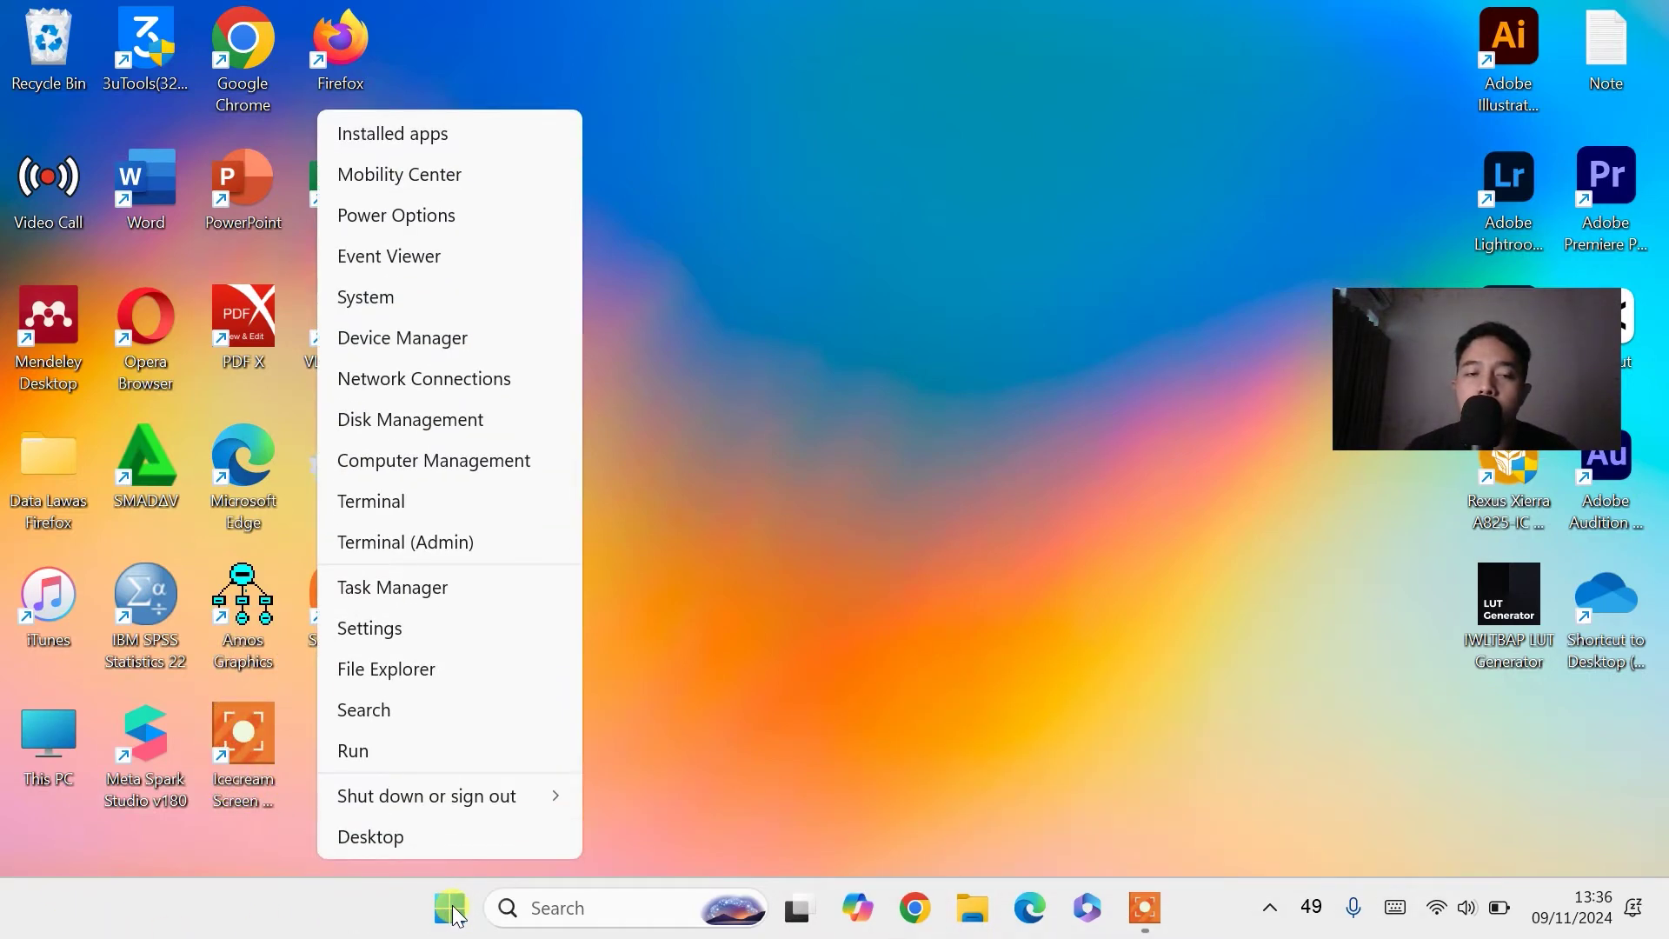
left_click(414, 744)
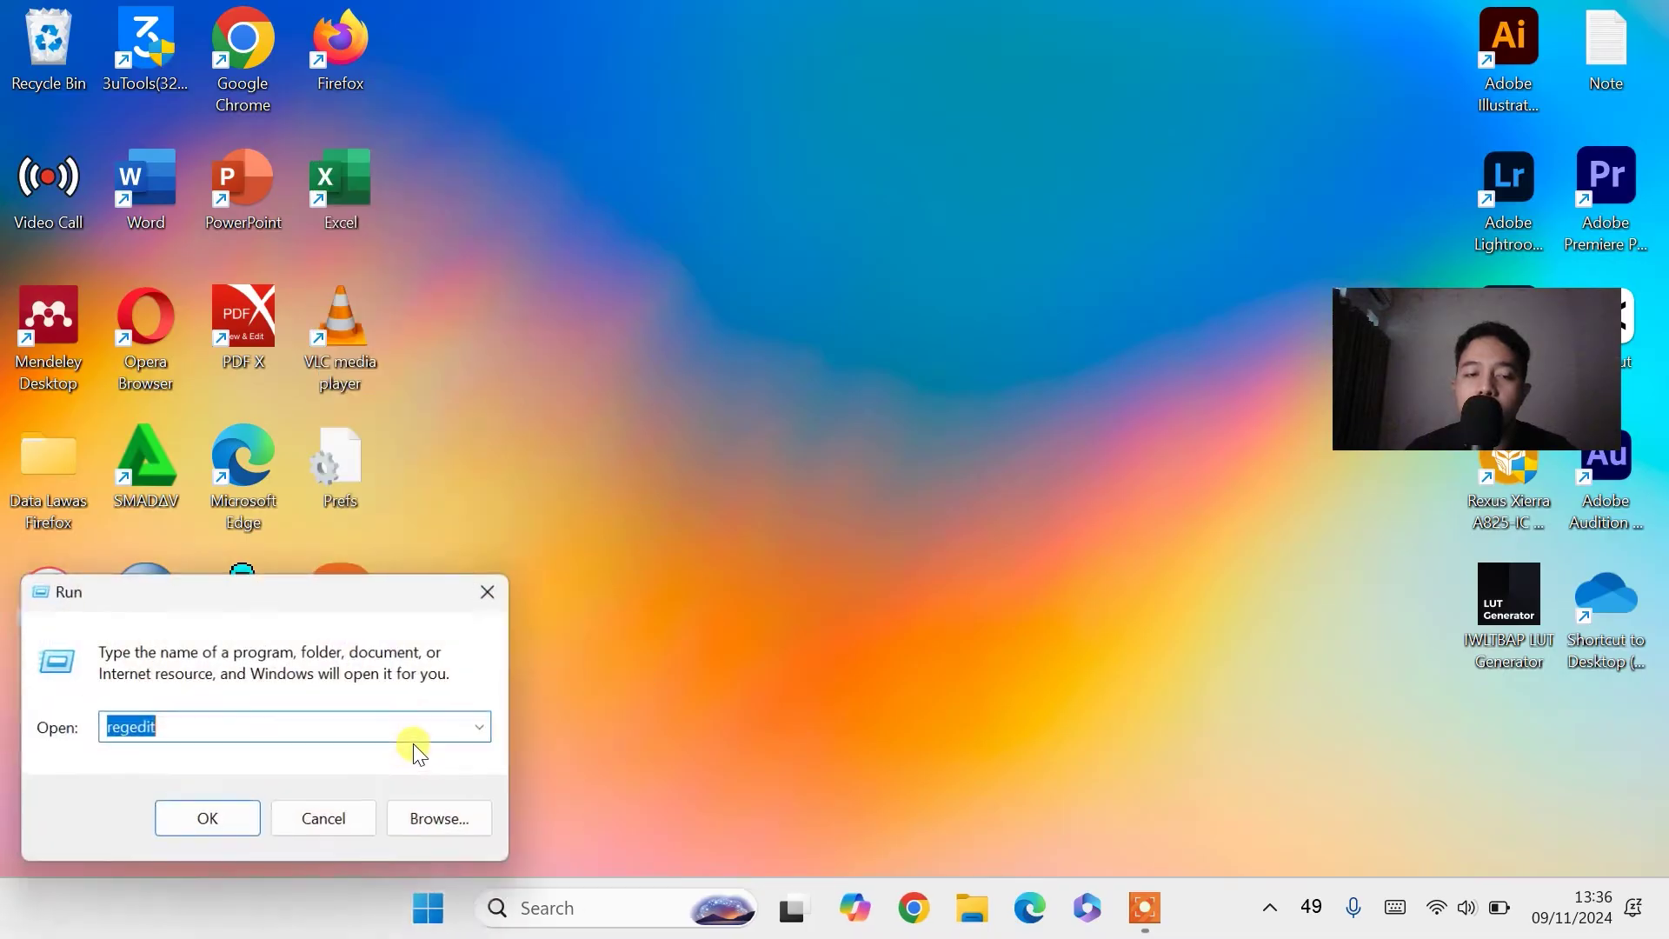
left_click(217, 733)
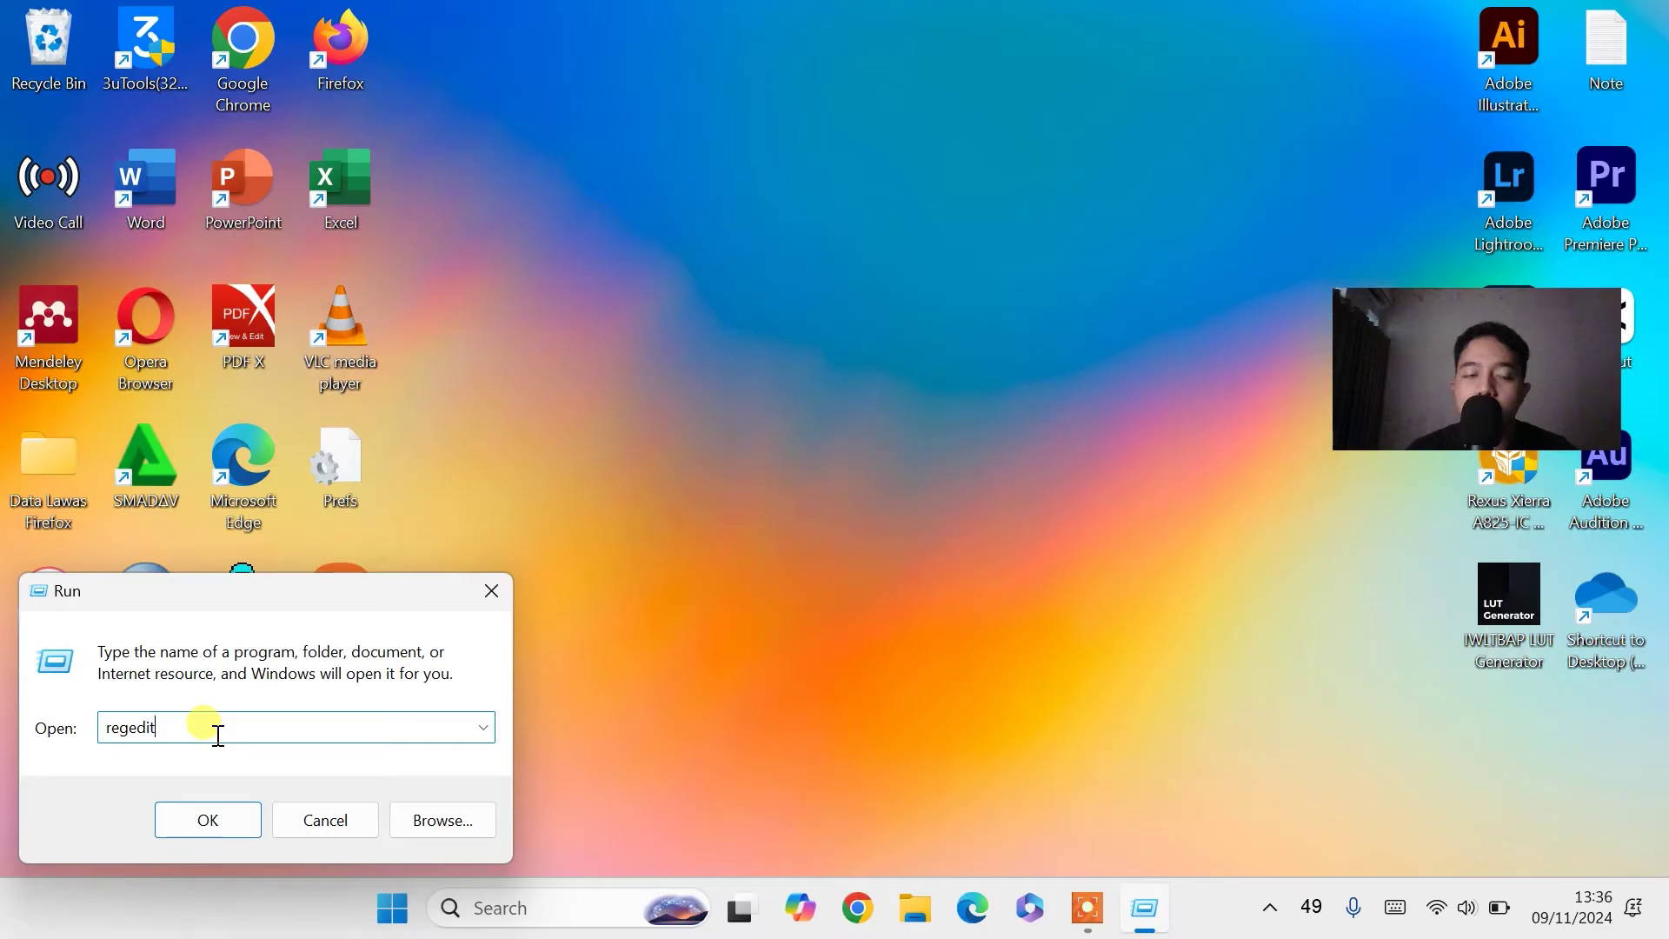
left_click(217, 822)
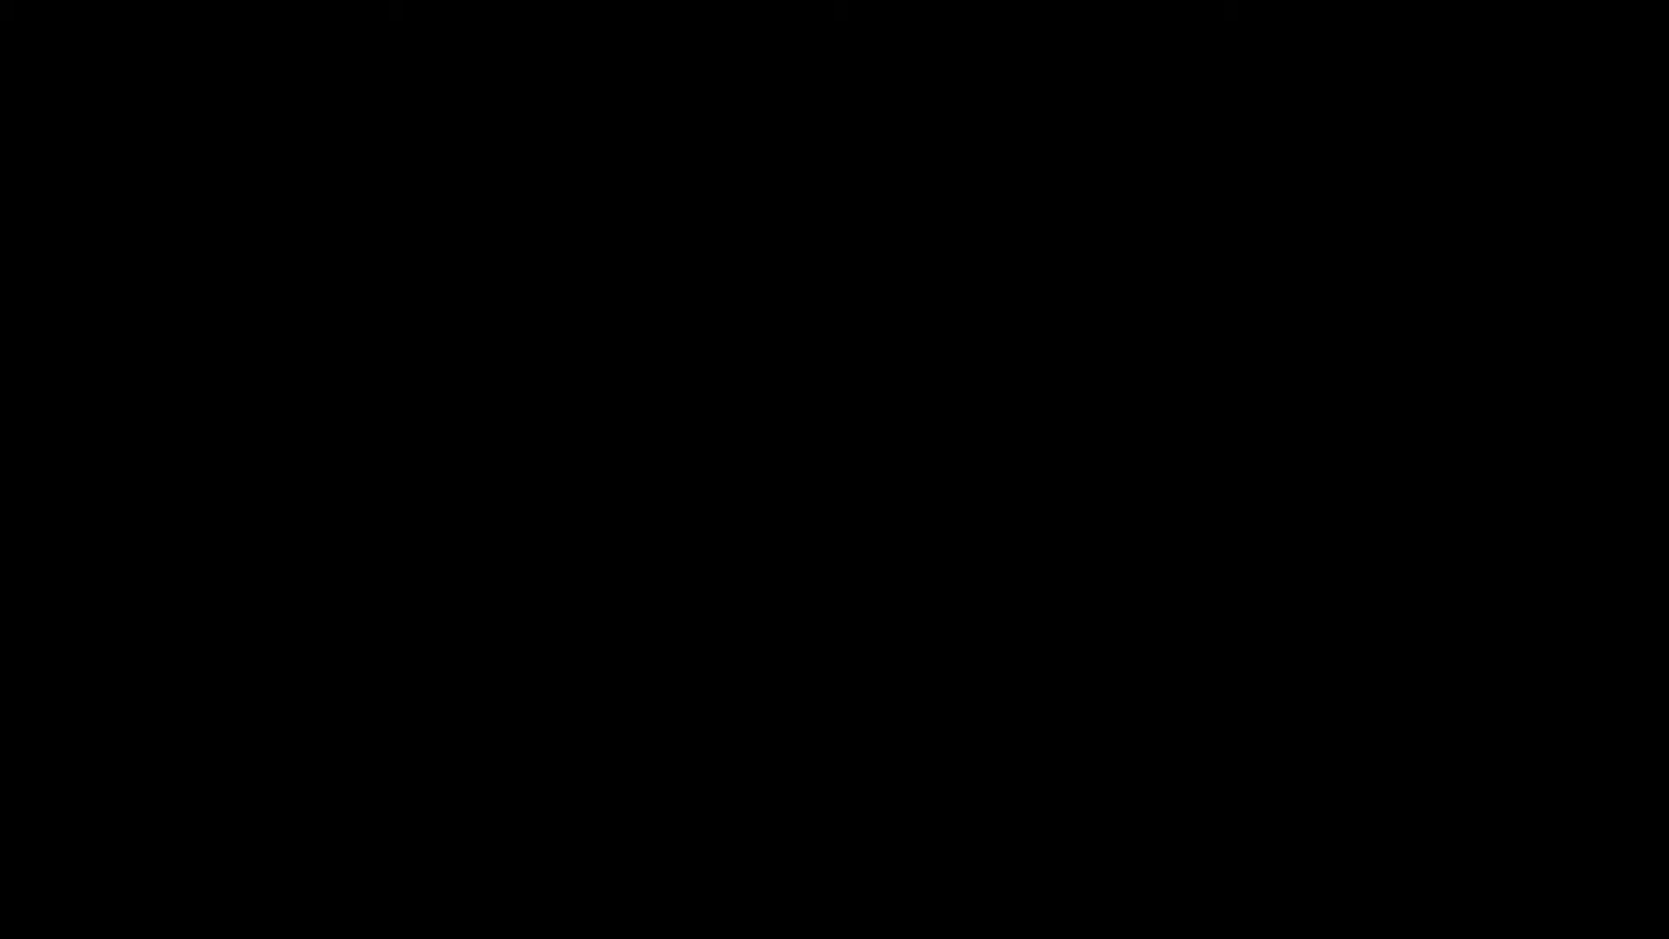
left_click(1092, 497)
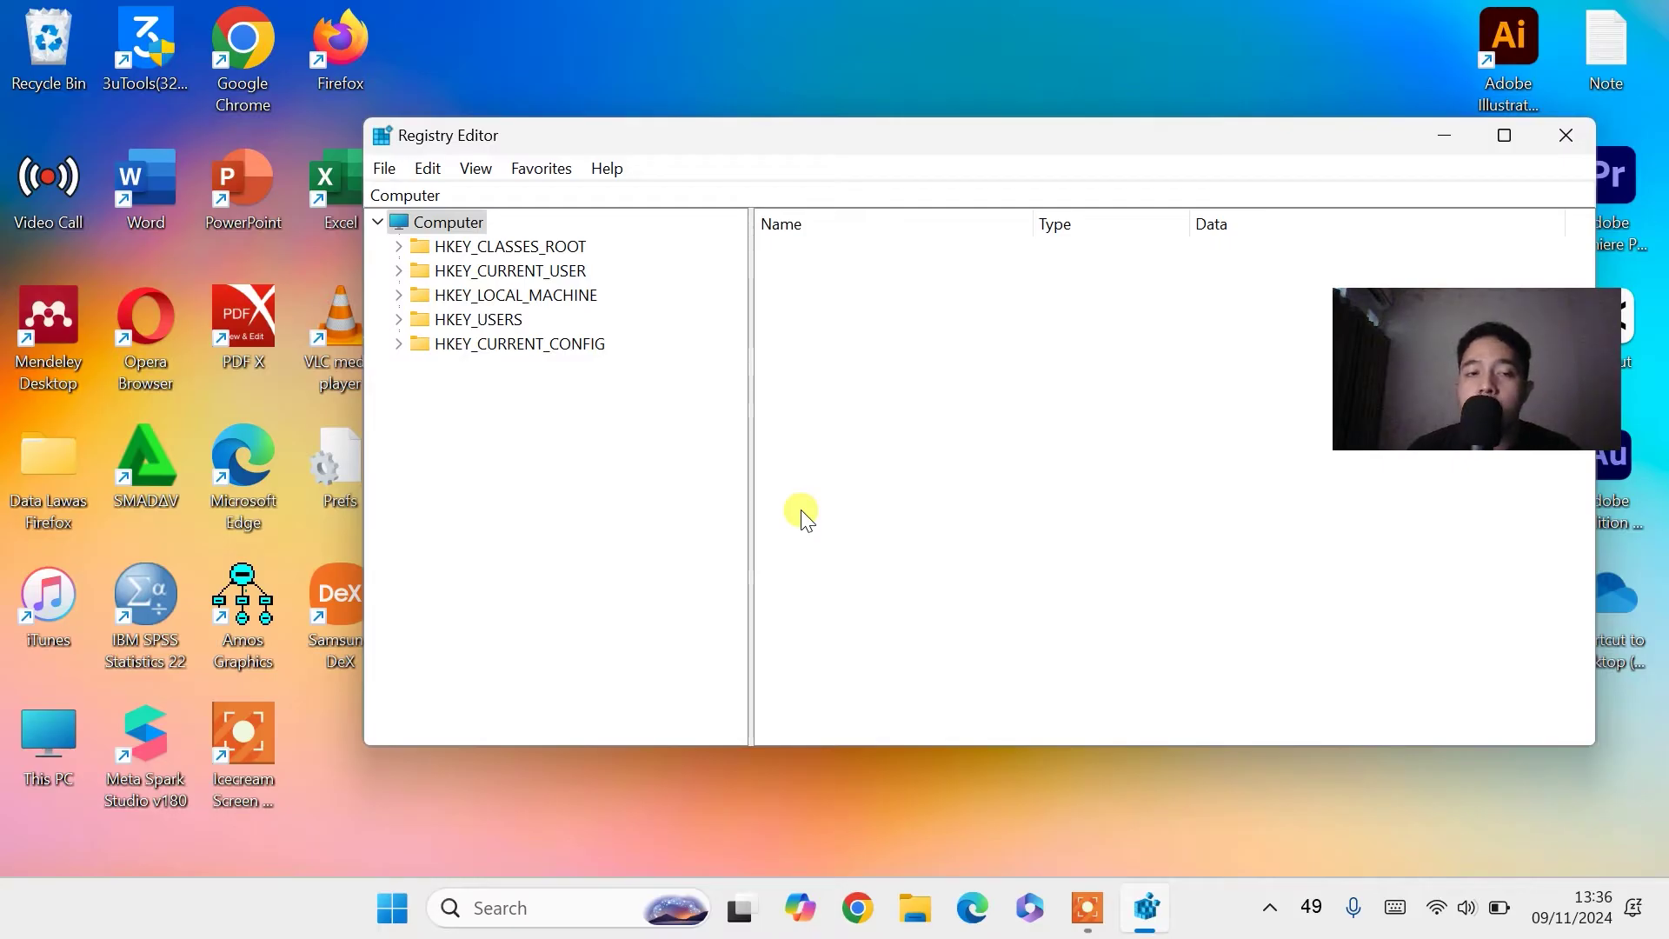
Go to the registry key HKEY_LOCAL_MACHINE\SYSTEM\ControlSet001\Services\Ndu.
left_click(398, 297)
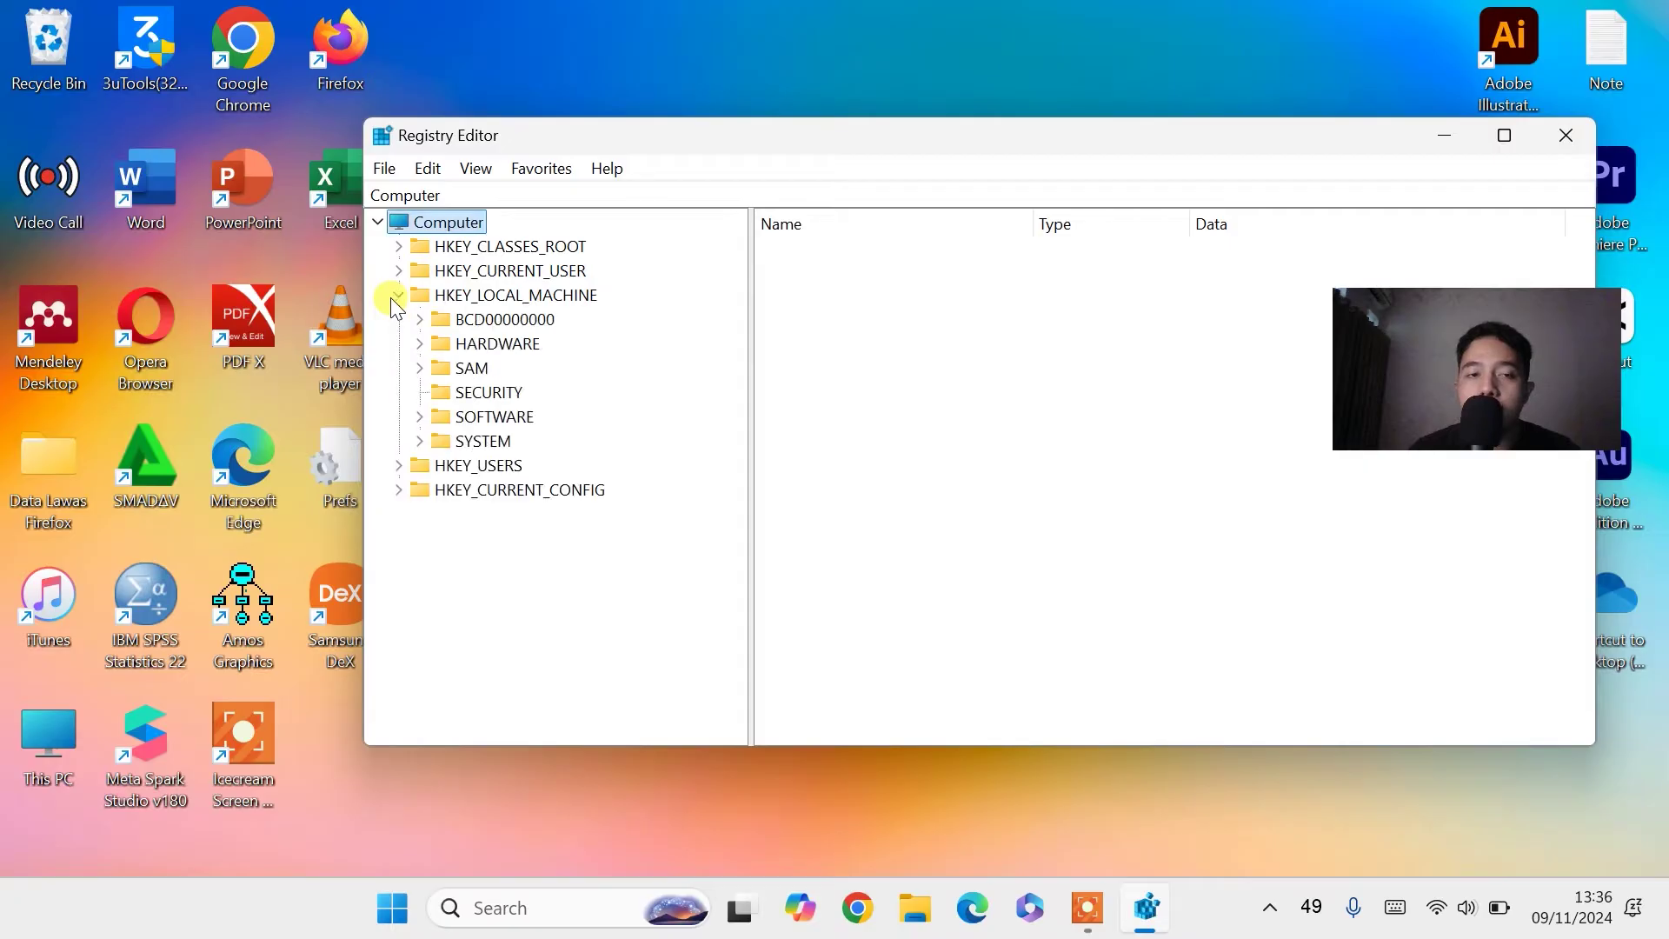
left_click(416, 445)
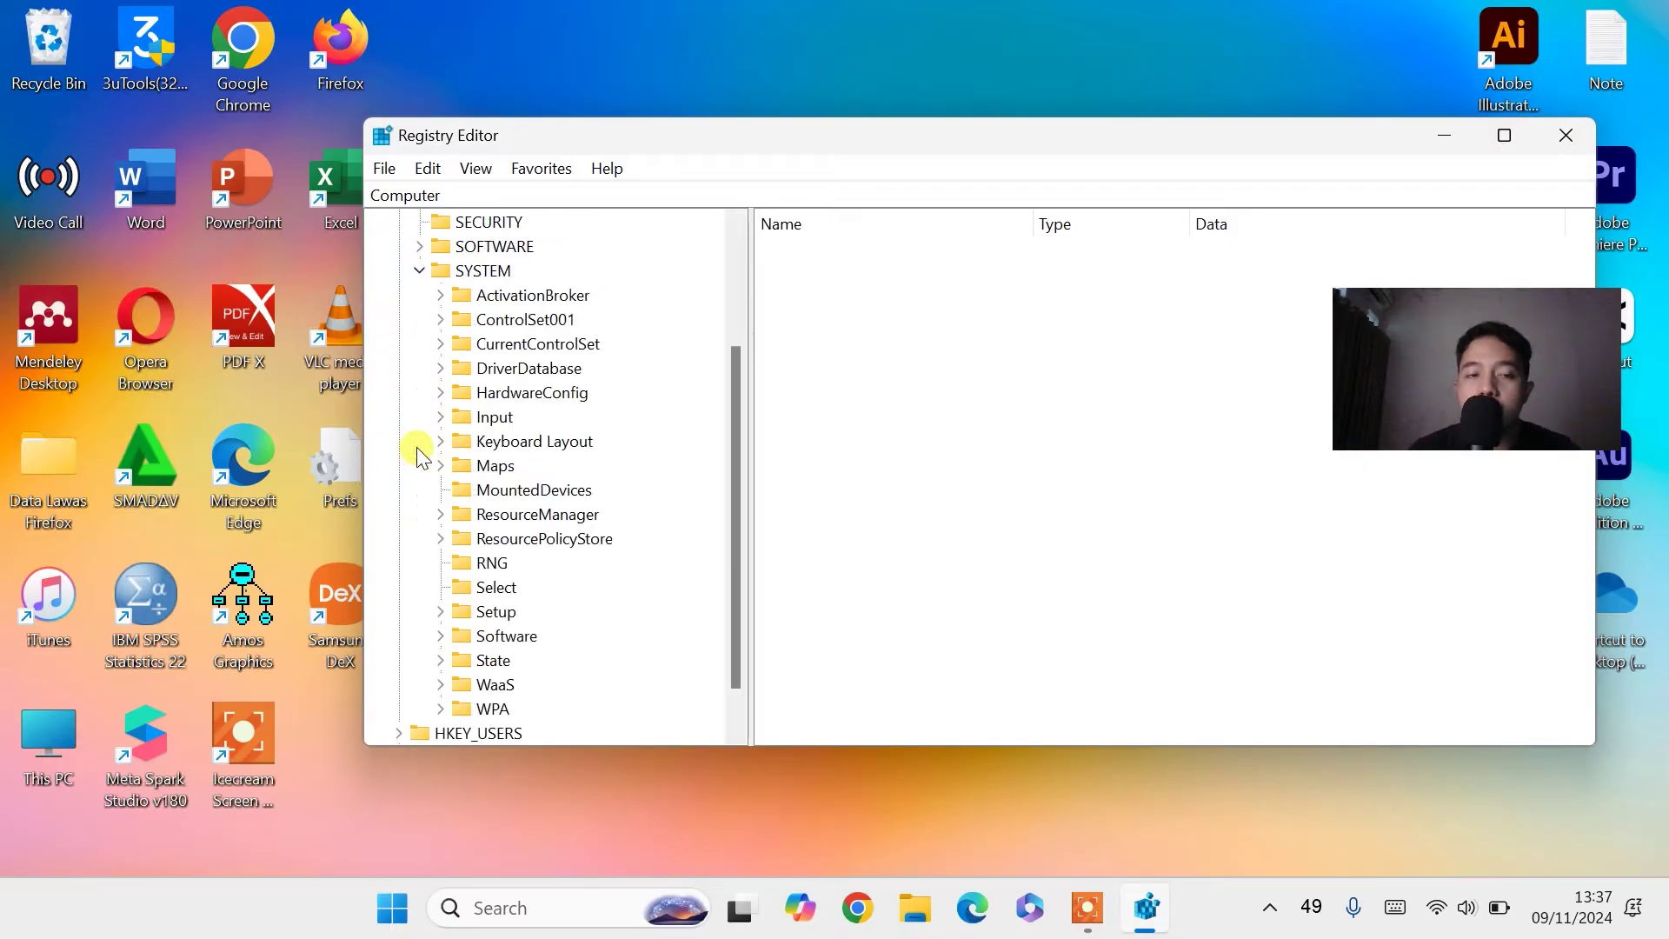
left_click(440, 323)
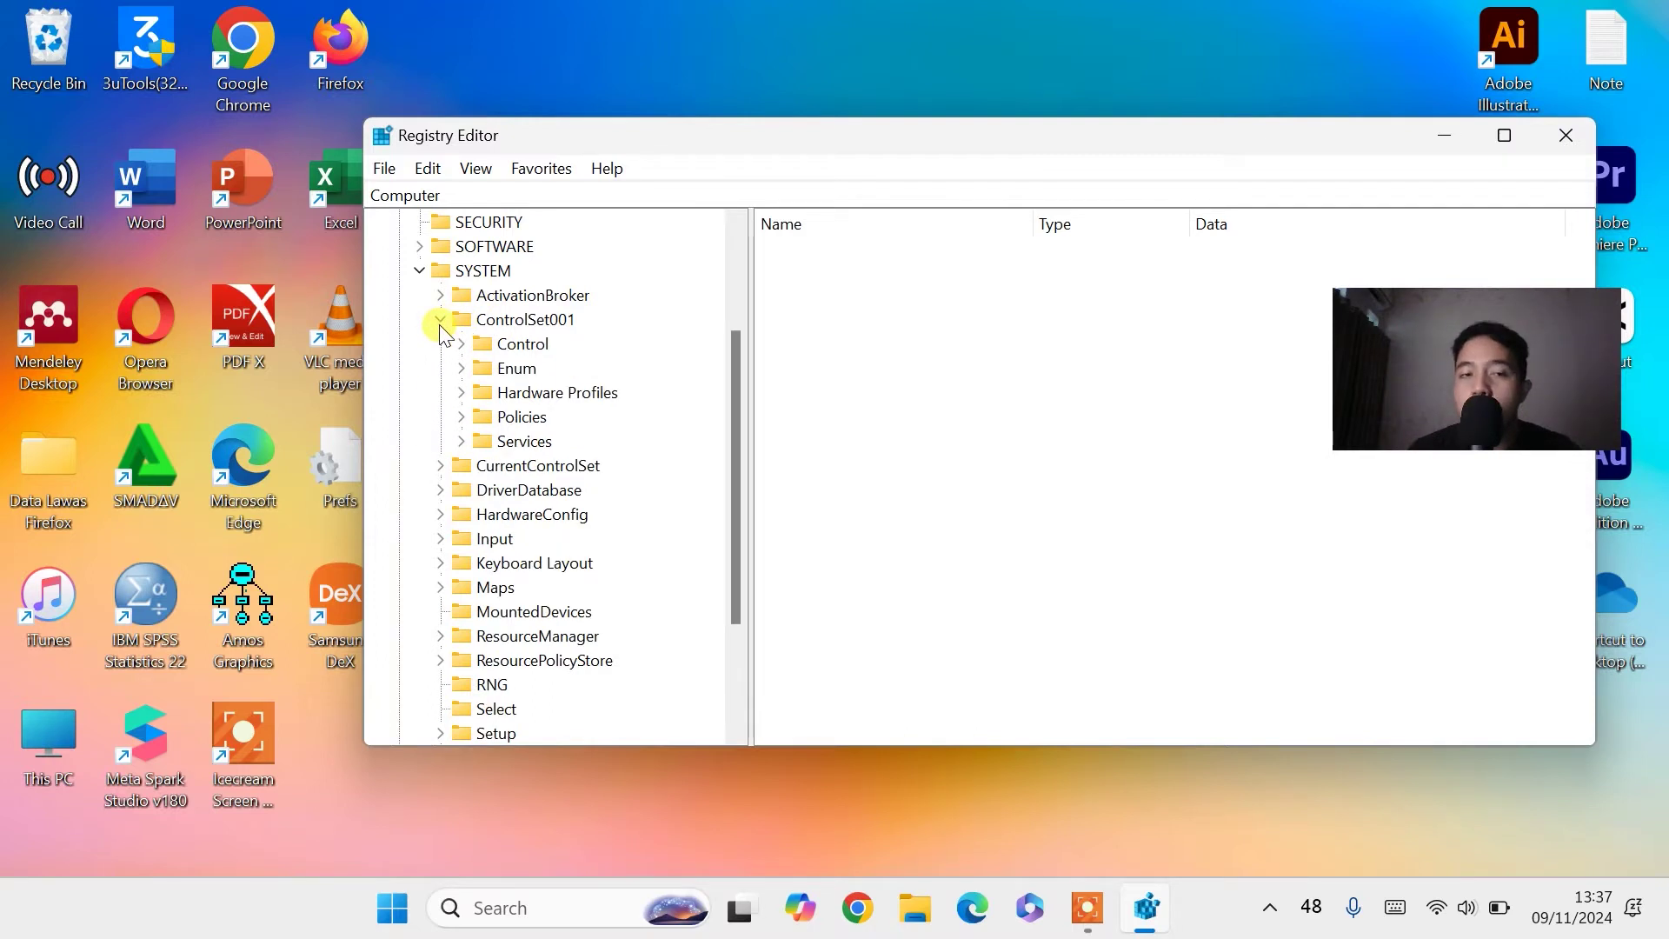
left_click(459, 441)
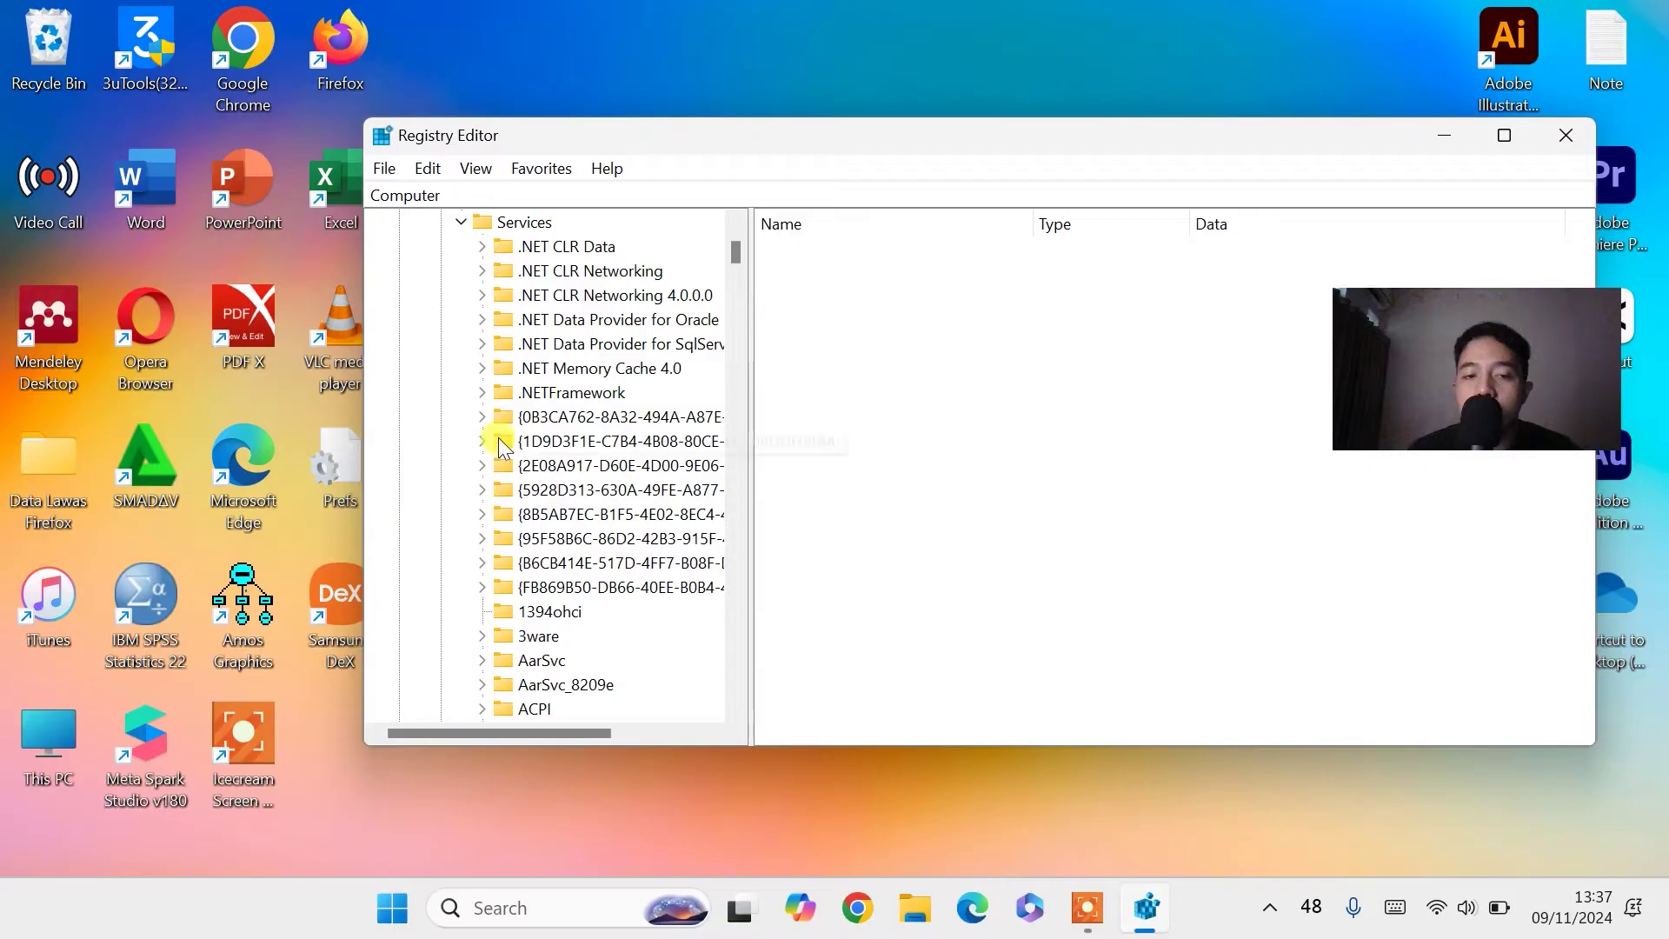
scroll(574, 393, "down", 7)
scroll(574, 393, "down", 20)
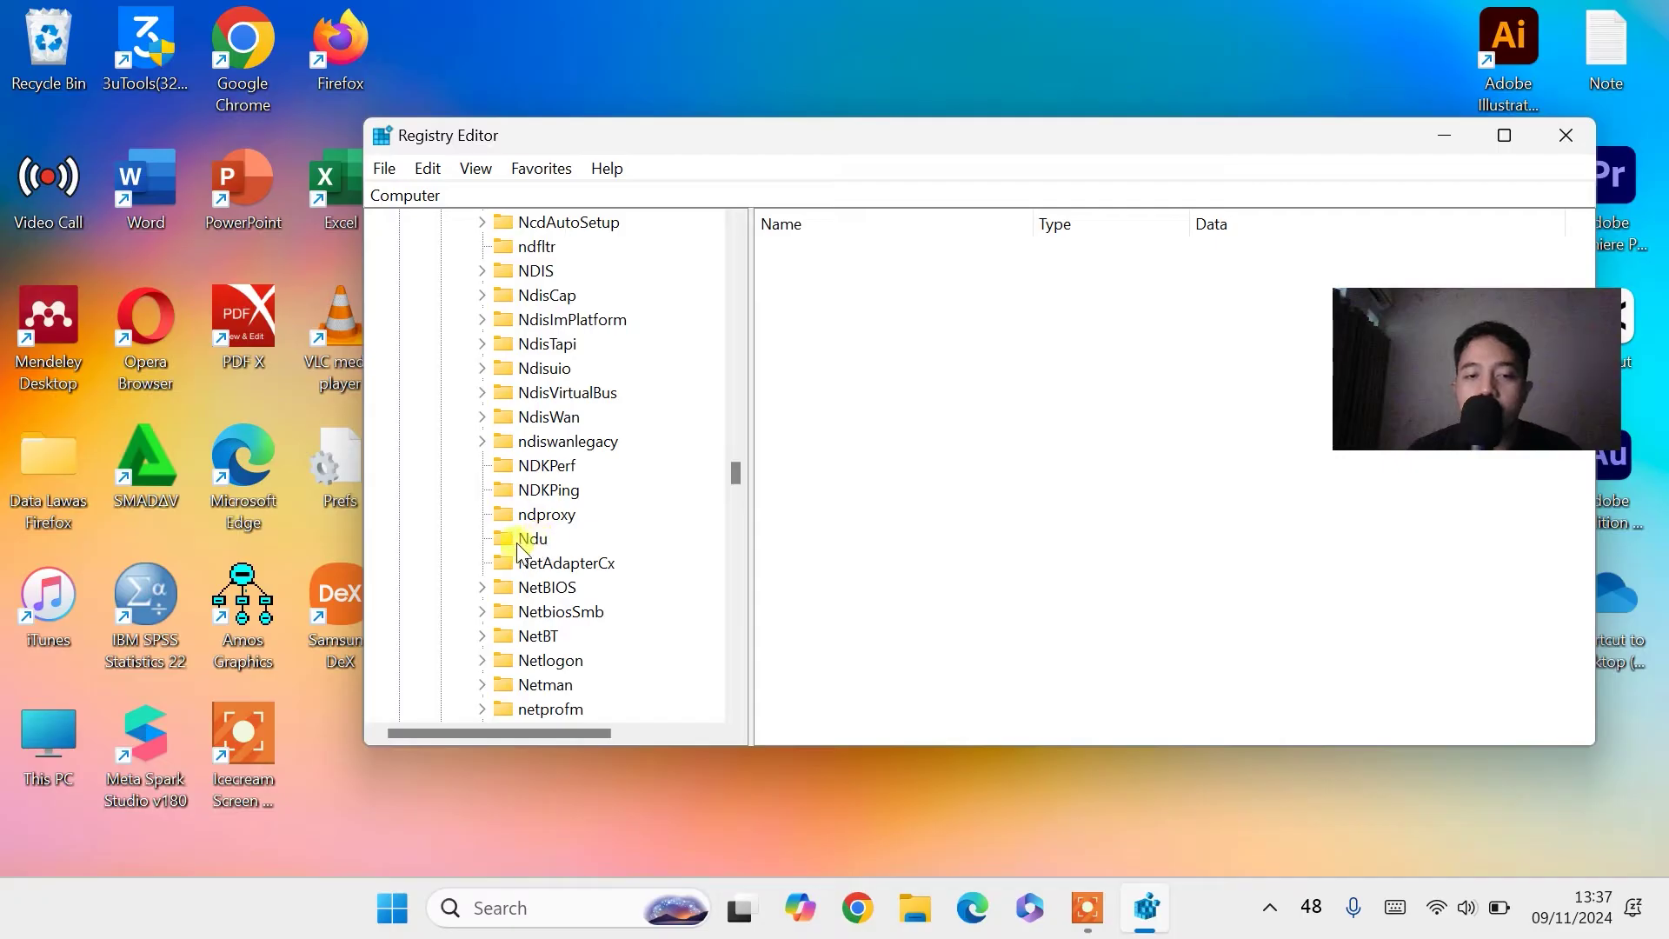
left_click(510, 544)
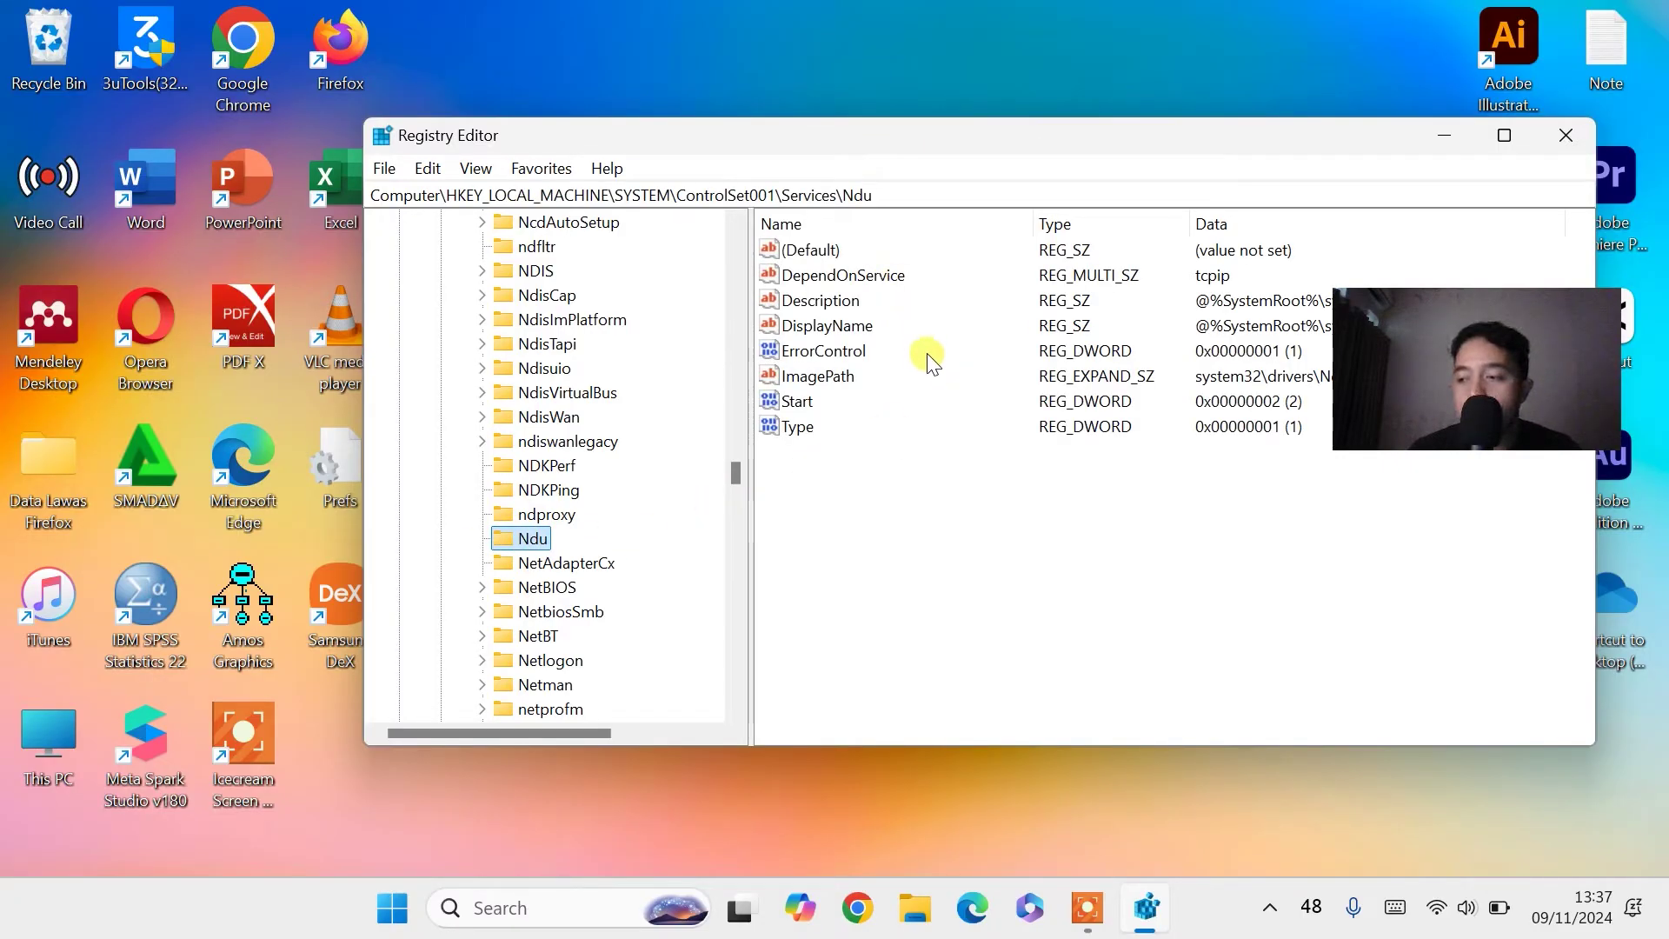
Set the value data of the Ndu key's Start entry to 4 in hexadecimal base.
right_click(798, 401)
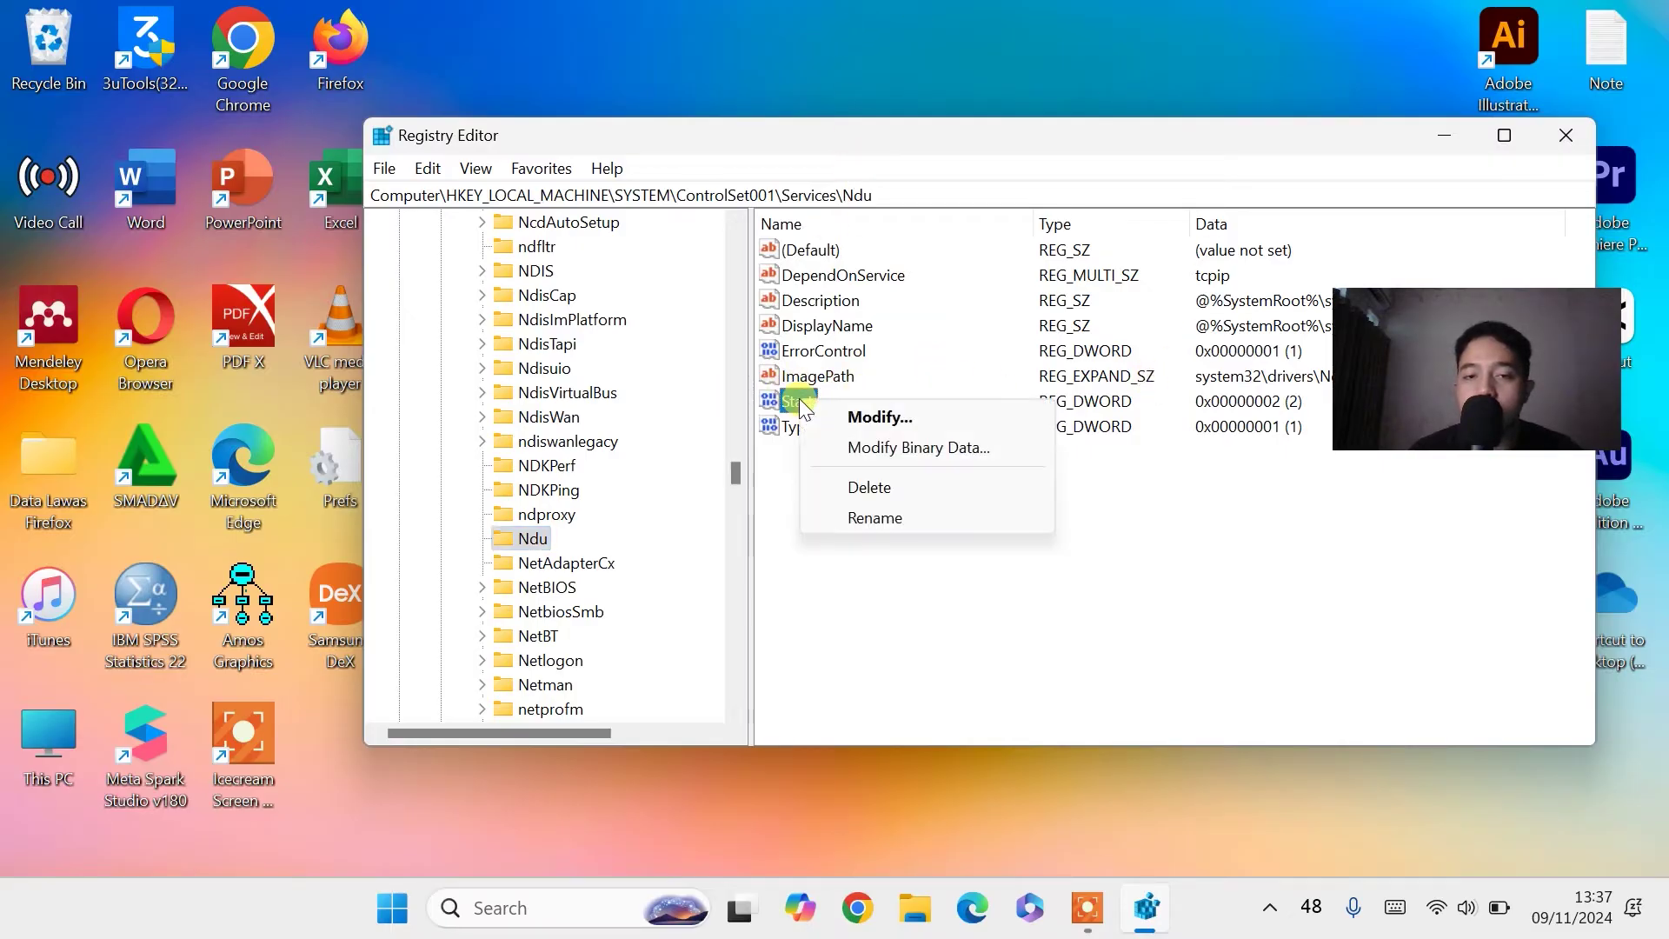
left_click(880, 418)
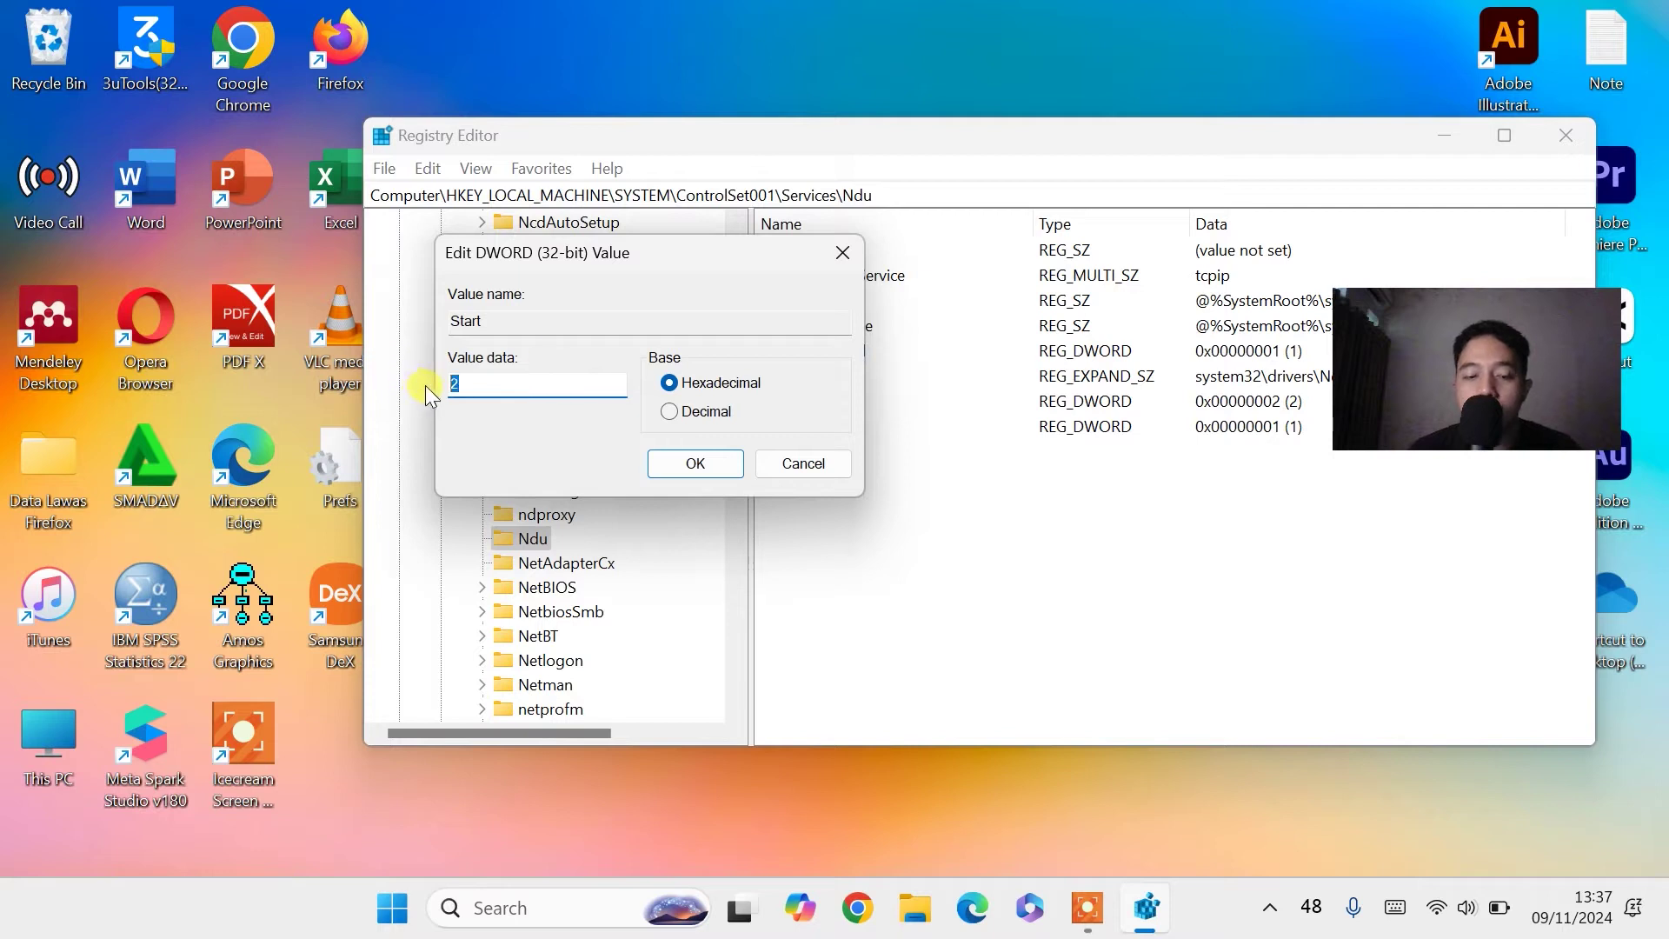
type("4")
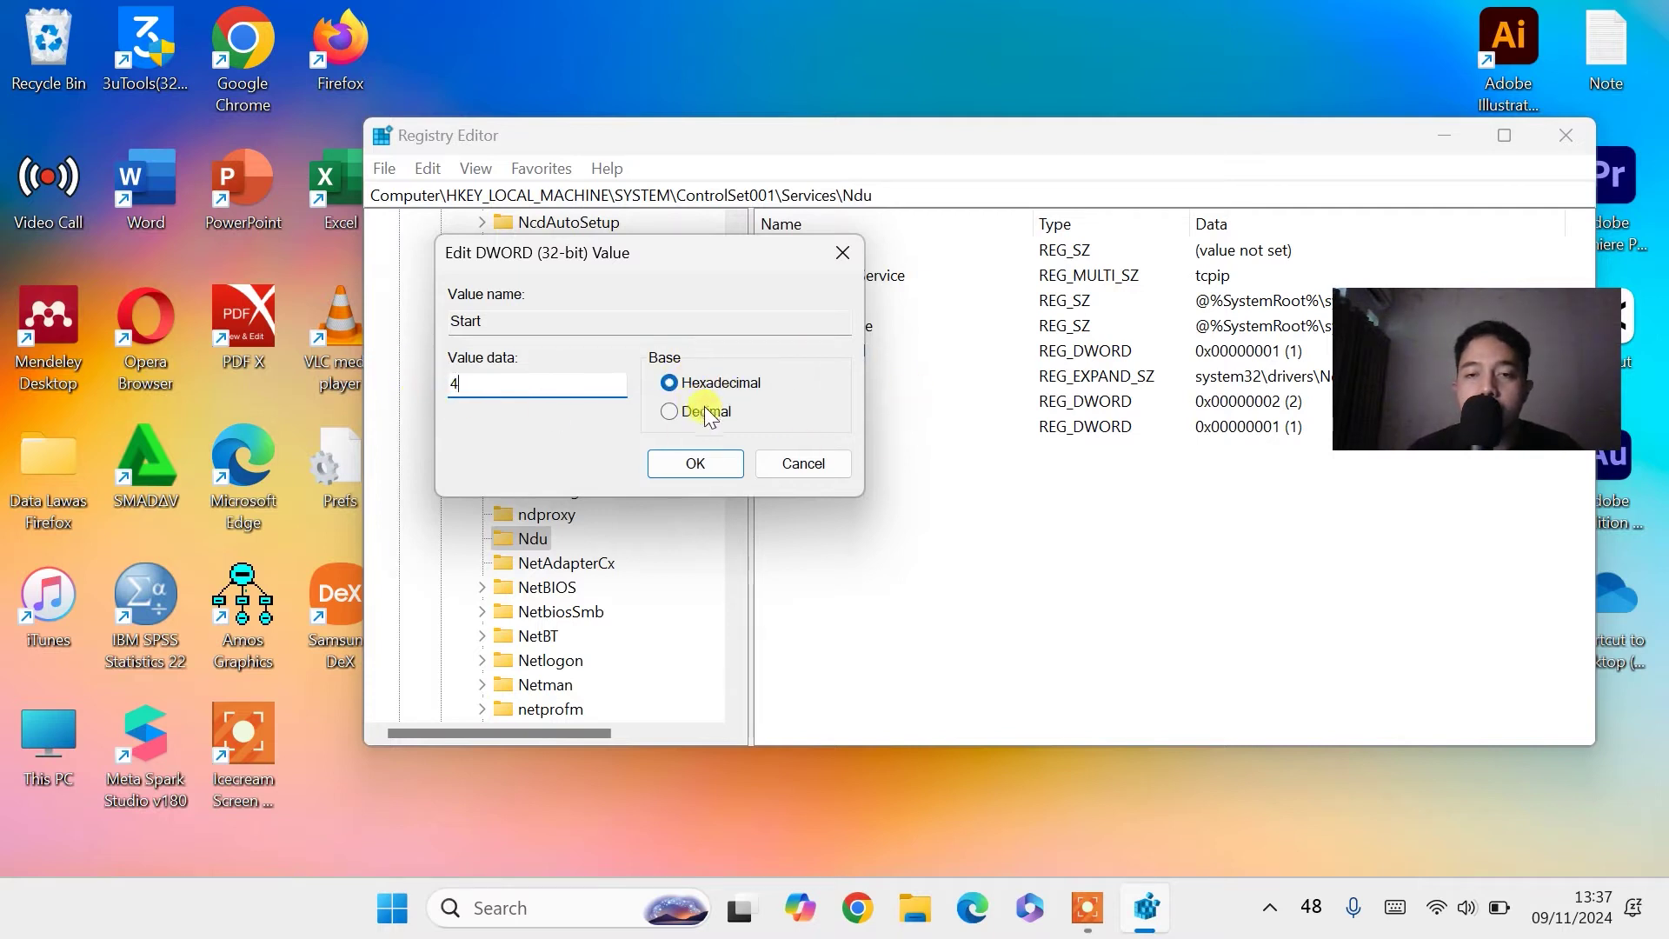
left_click(722, 464)
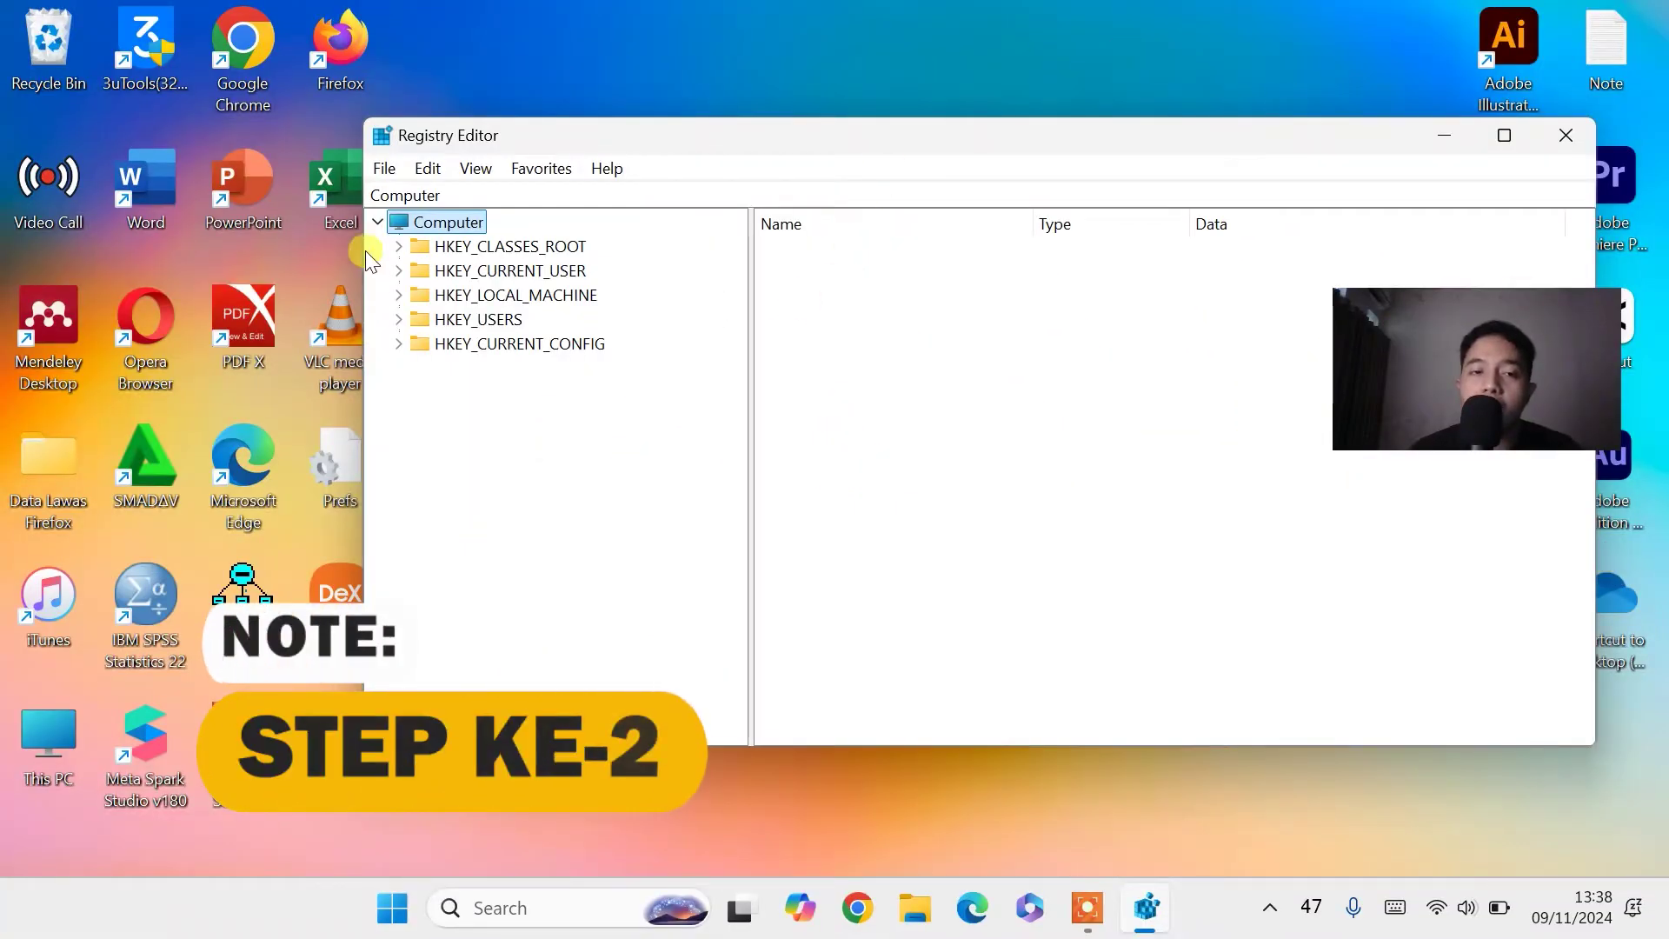
Go to the registry key HKEY_LOCAL_MACHINE\SYSTEM\ControlSet001\Control\Session Manager\Memory Management\PrefetchParameters.
left_click(398, 296)
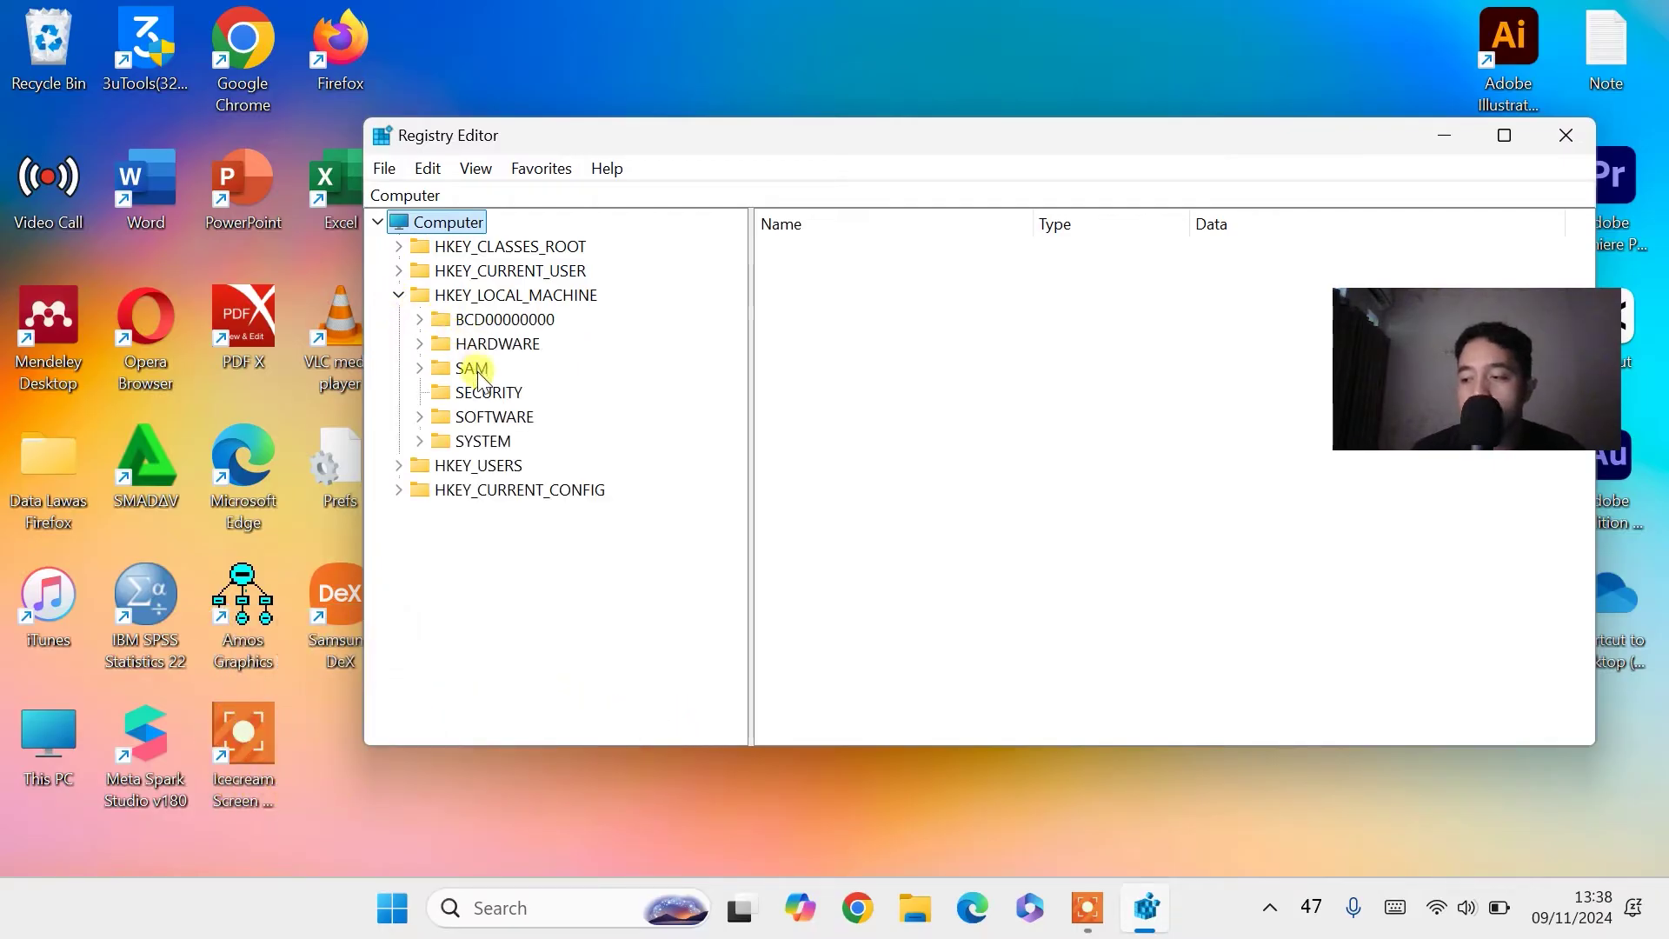
left_click(420, 442)
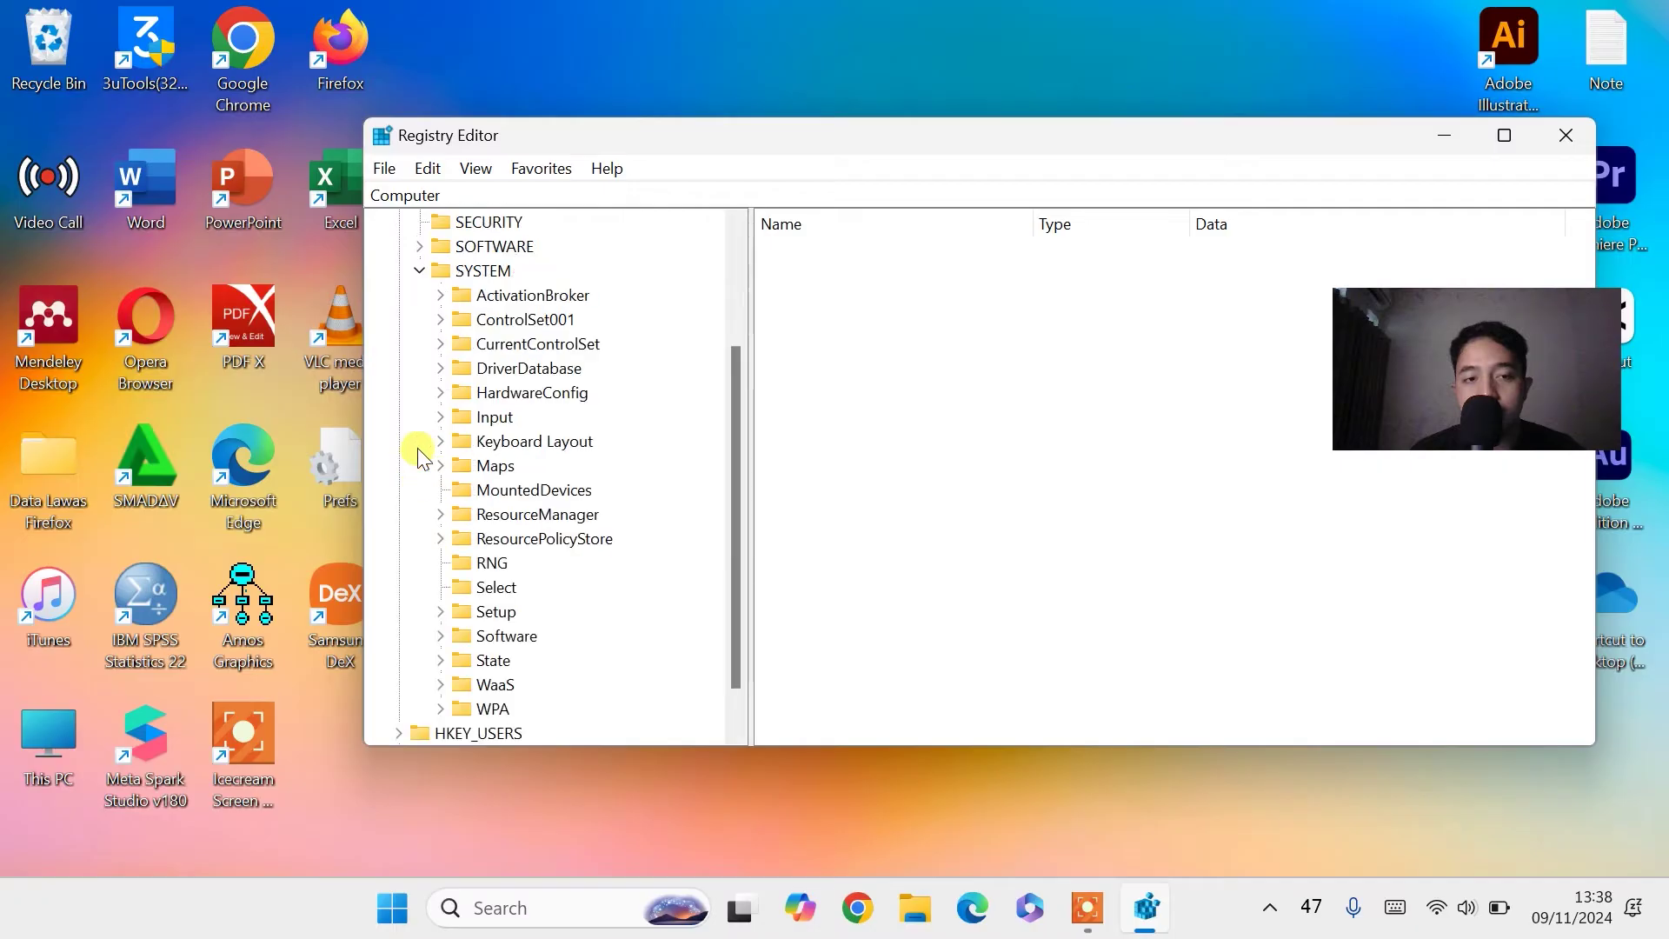
left_click(441, 321)
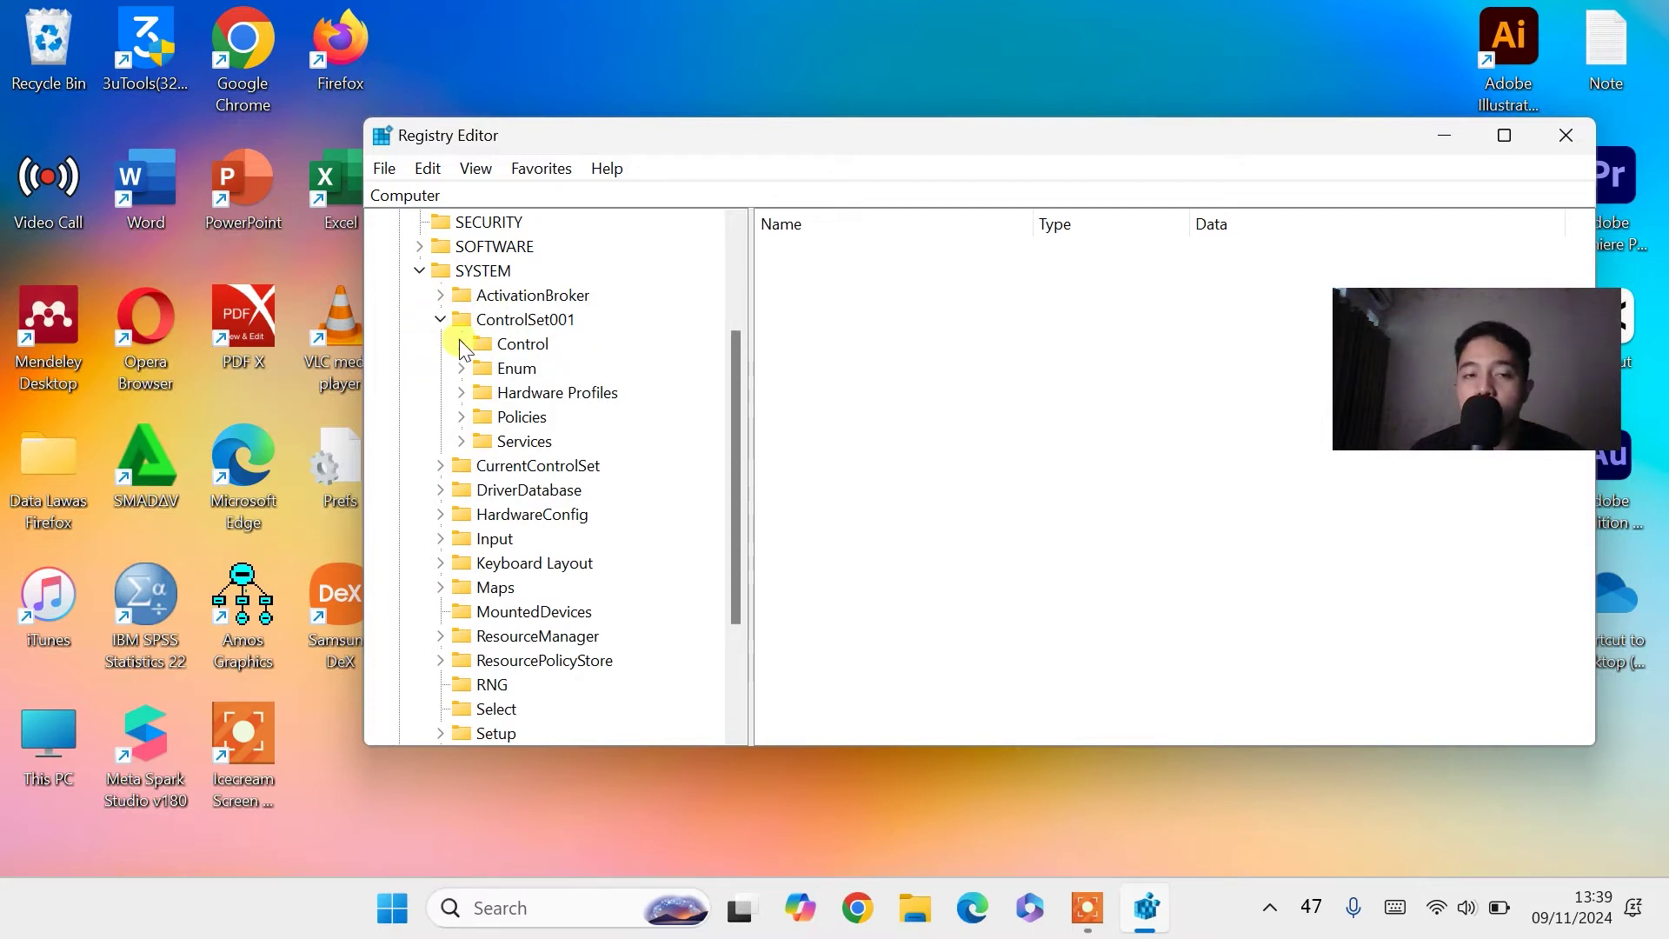
left_click(459, 339)
scroll(656, 413, "up", 2)
scroll(663, 439, "down", 1)
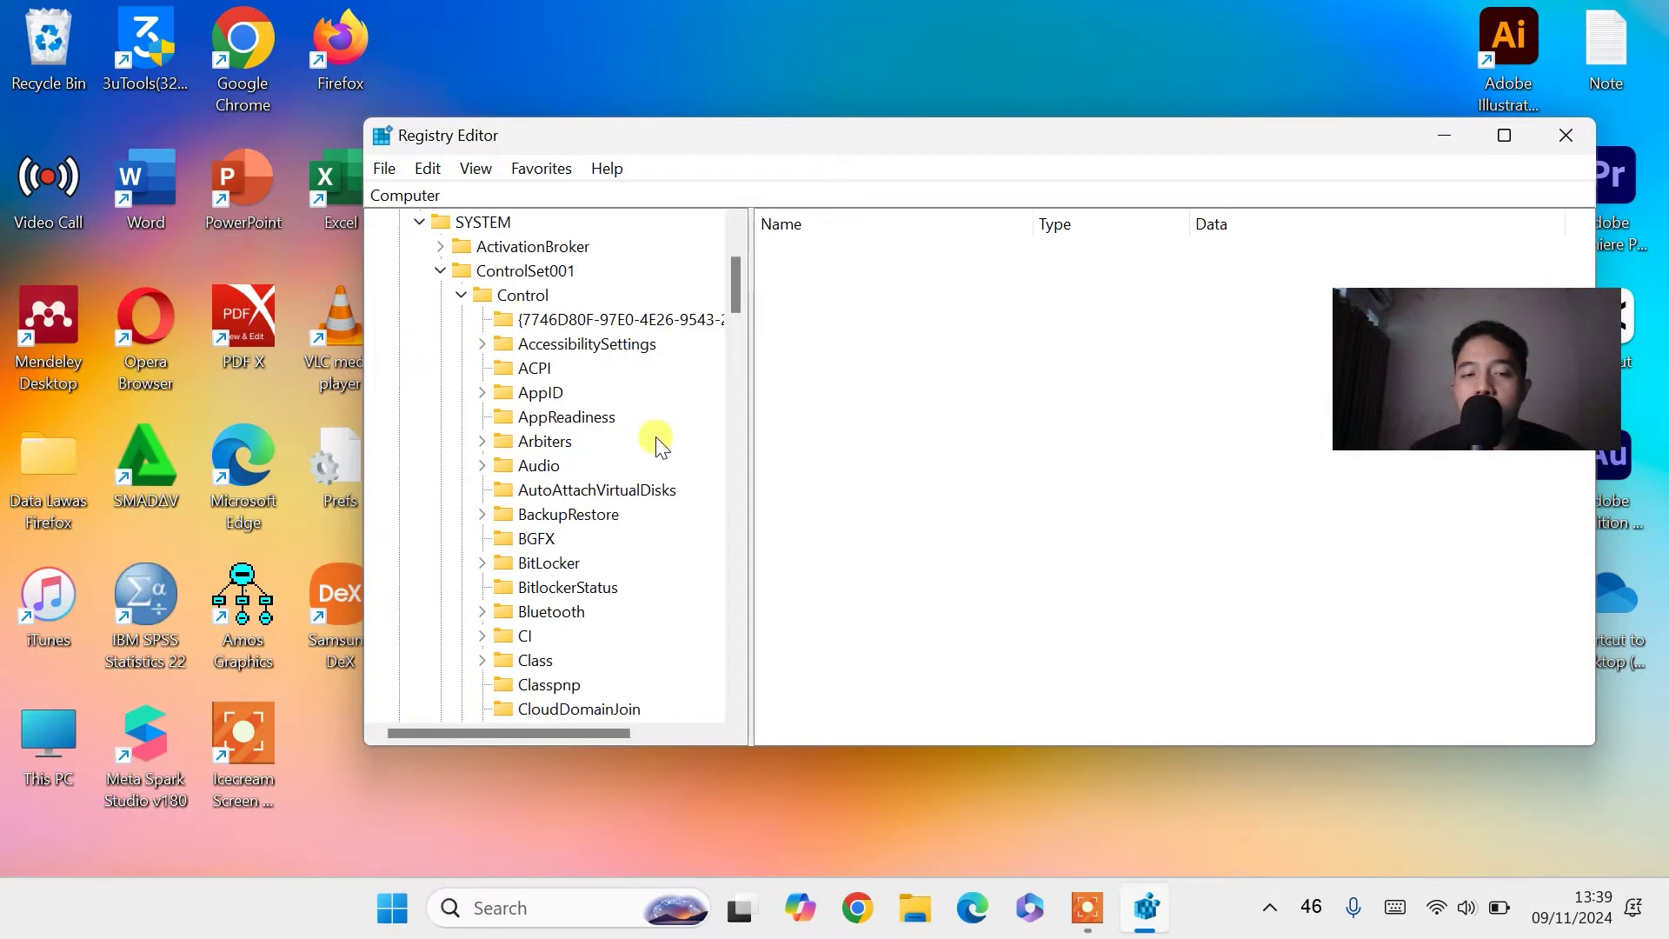
scroll(661, 445, "down", 10)
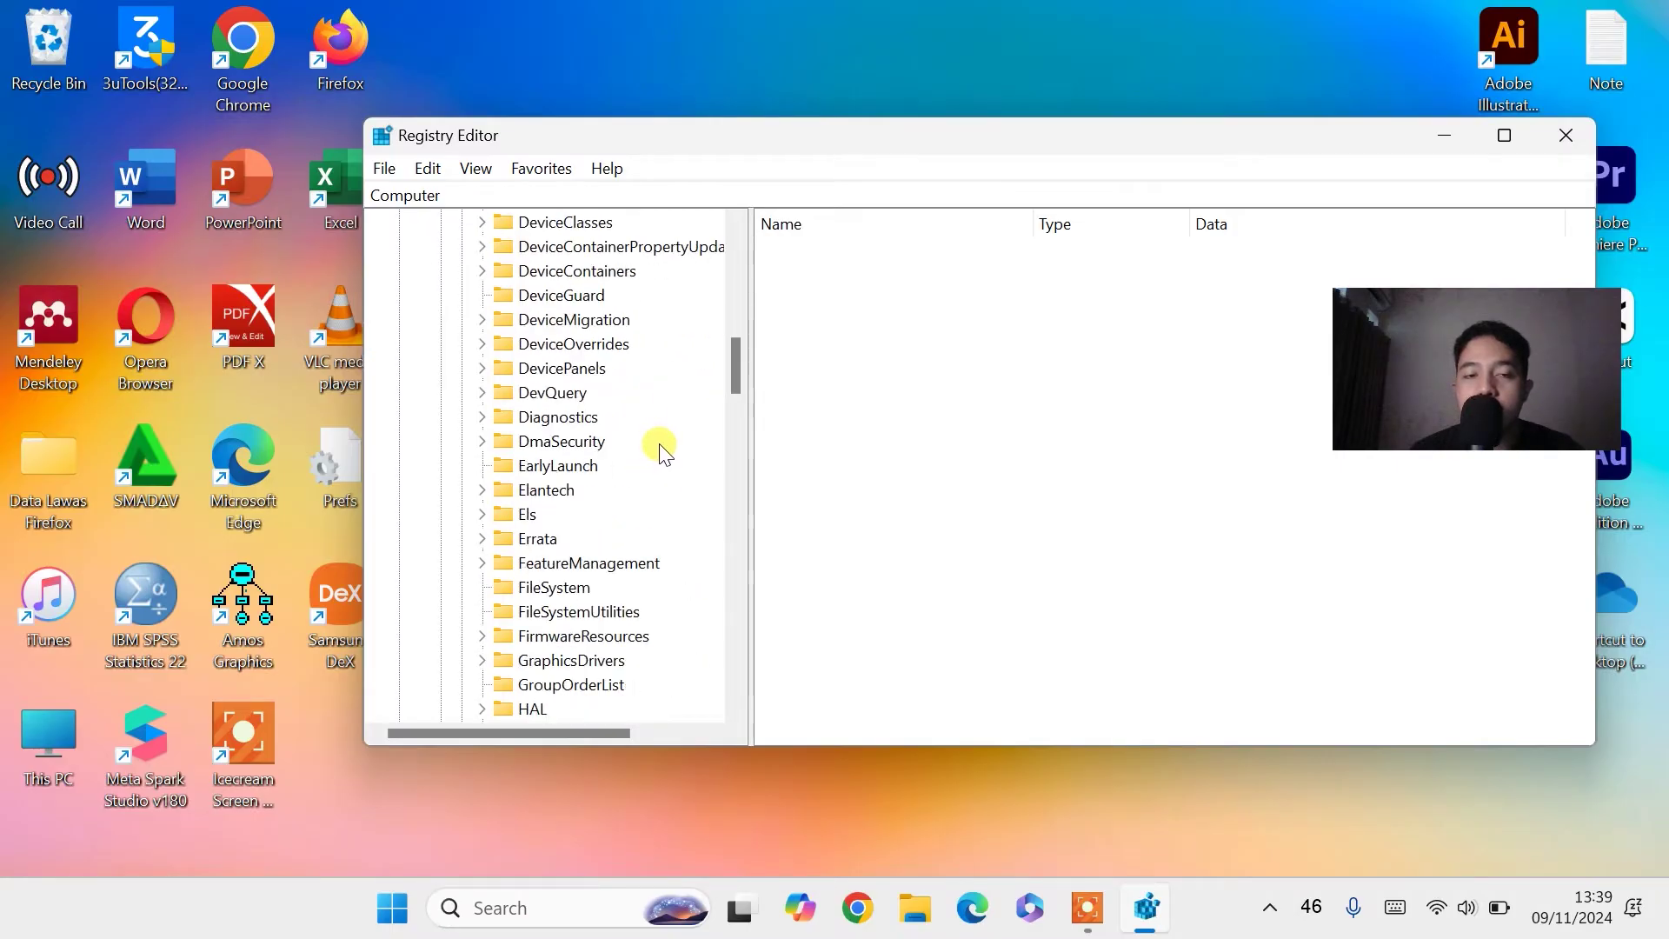
scroll(661, 448, "down", 20)
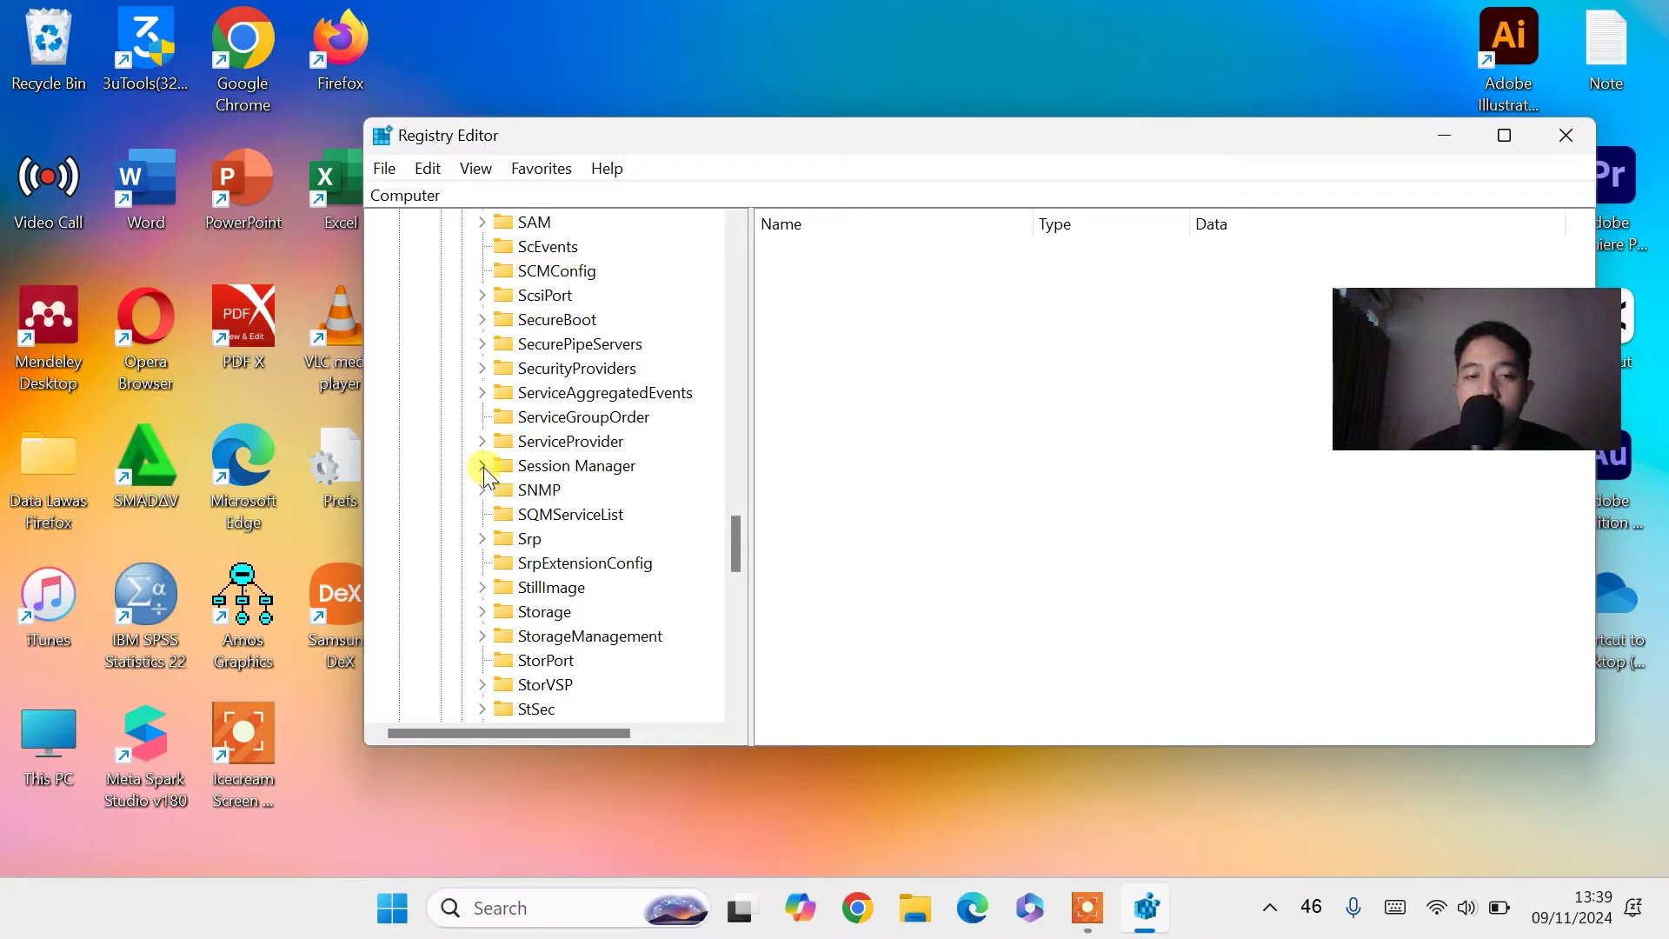
left_click(482, 466)
scroll(686, 395, "down", 1)
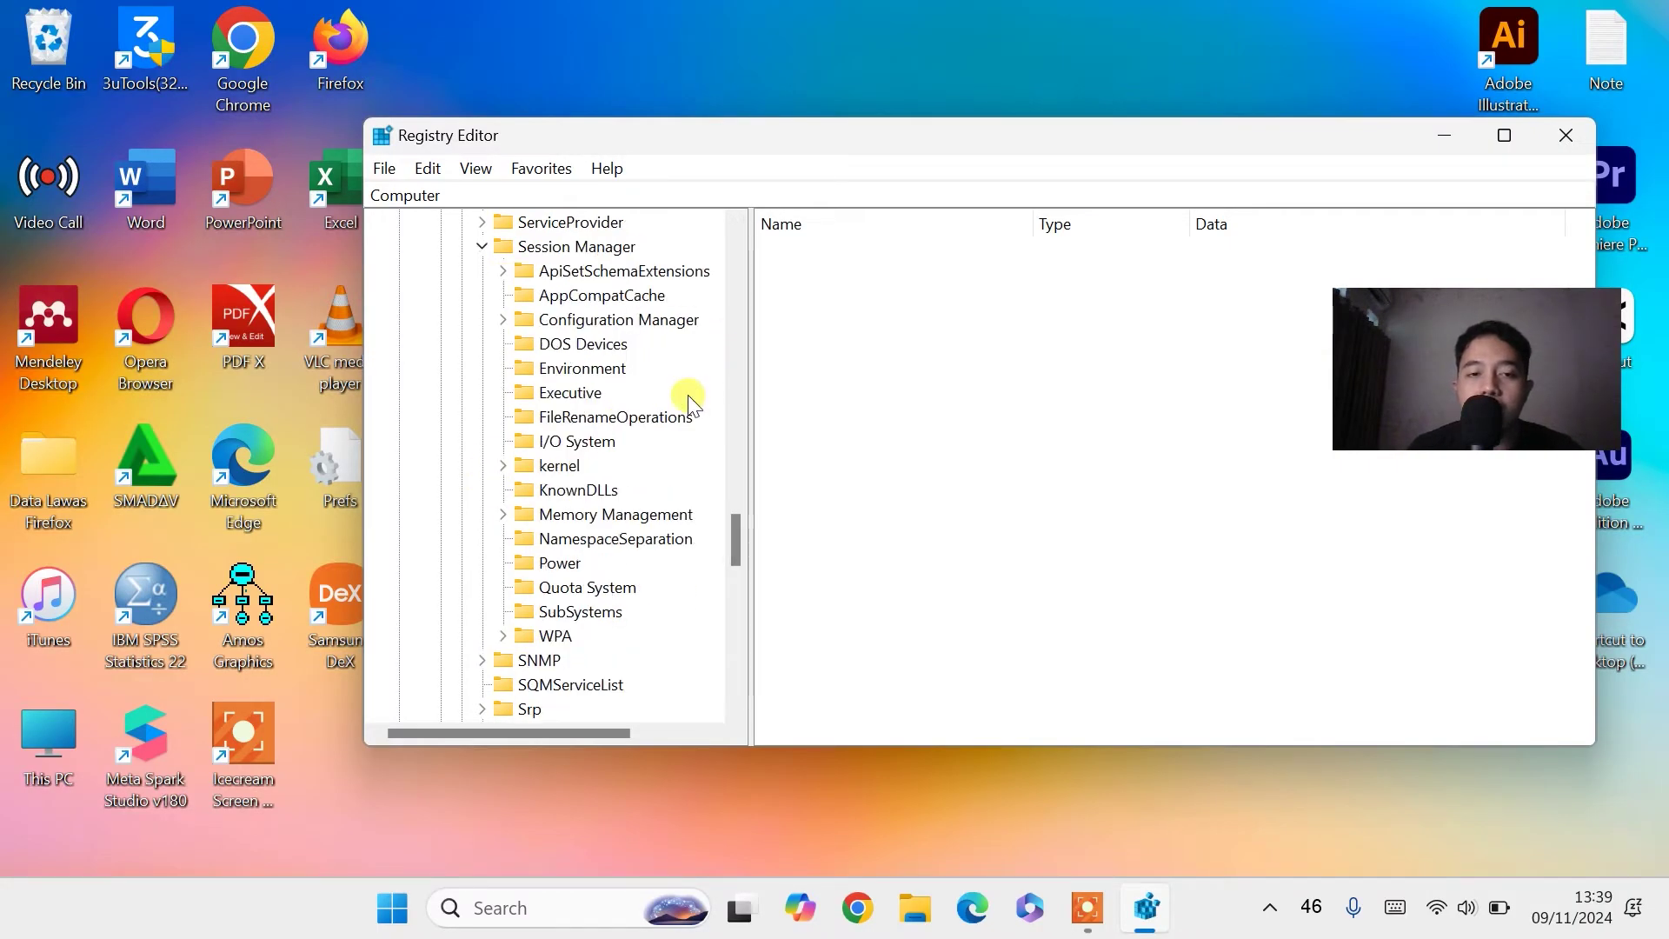
left_click(503, 516)
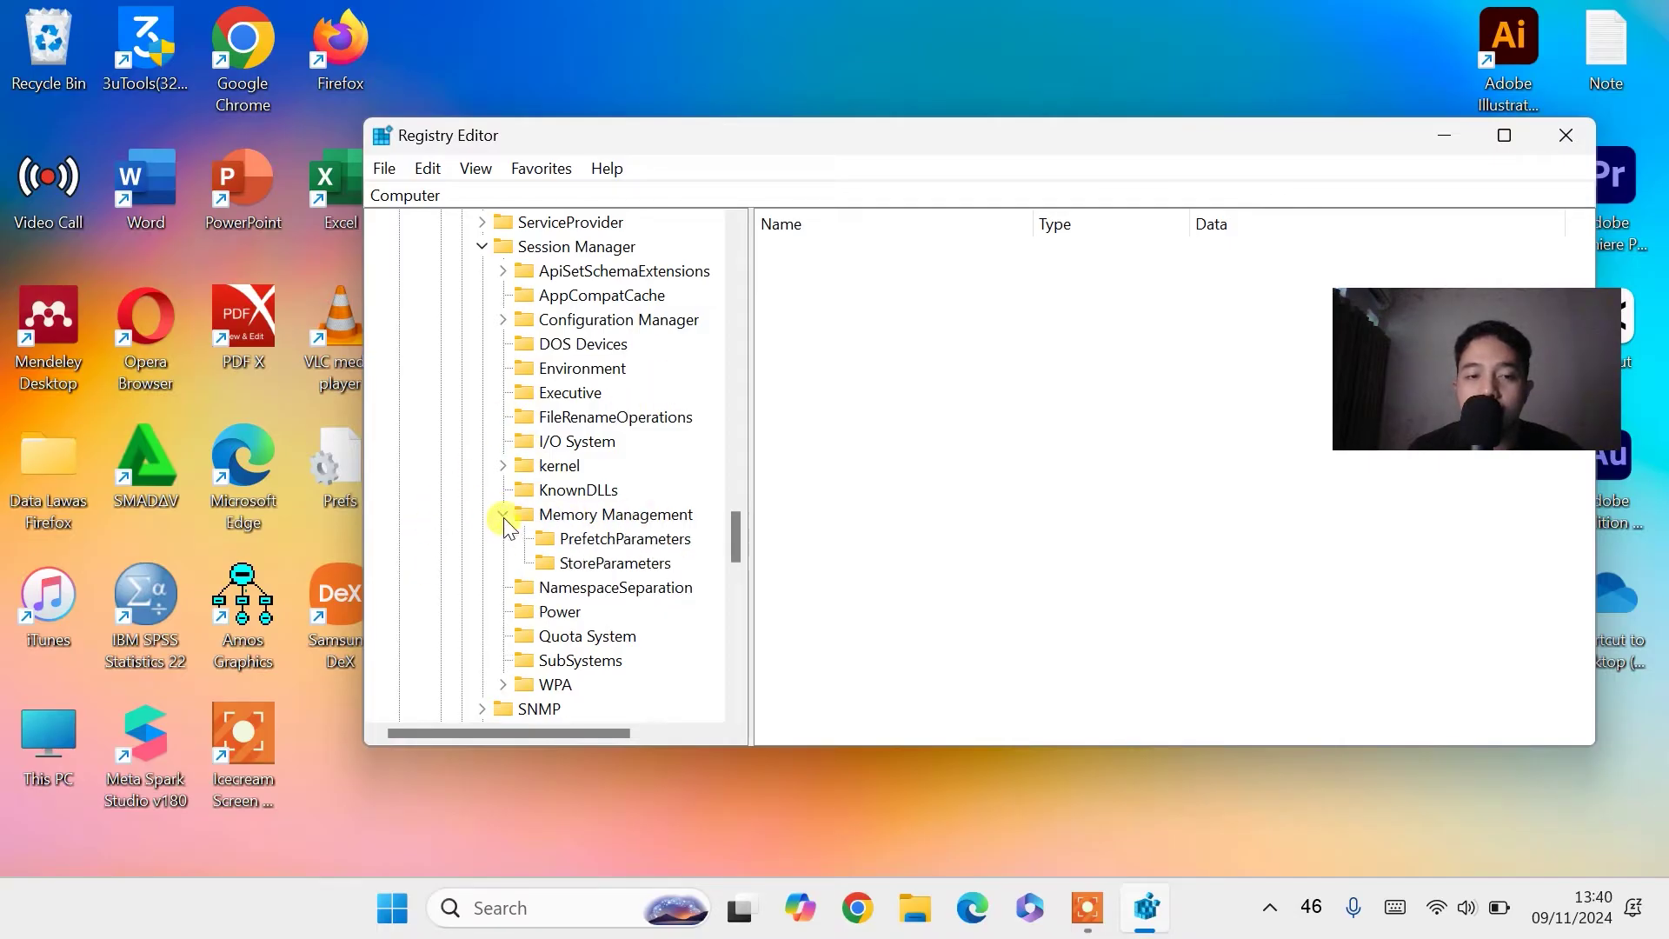
left_click(658, 540)
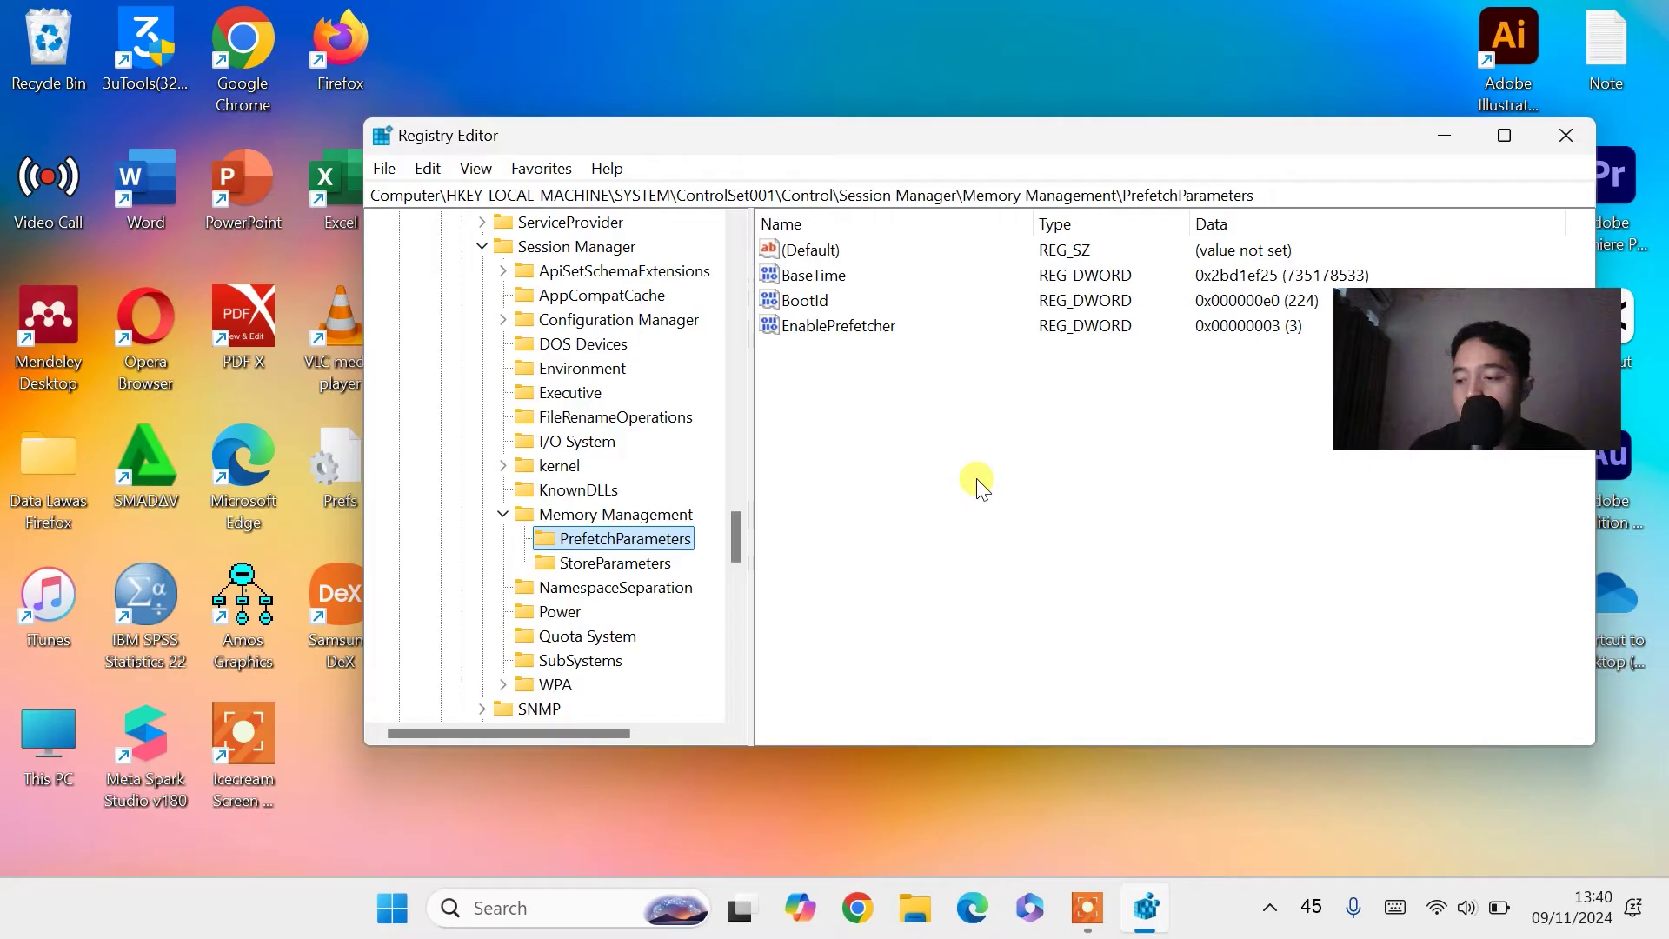
Set the value data of EnablePrefetcher to 1 in hexadecimal base and close the Registry Editor.
right_click(886, 332)
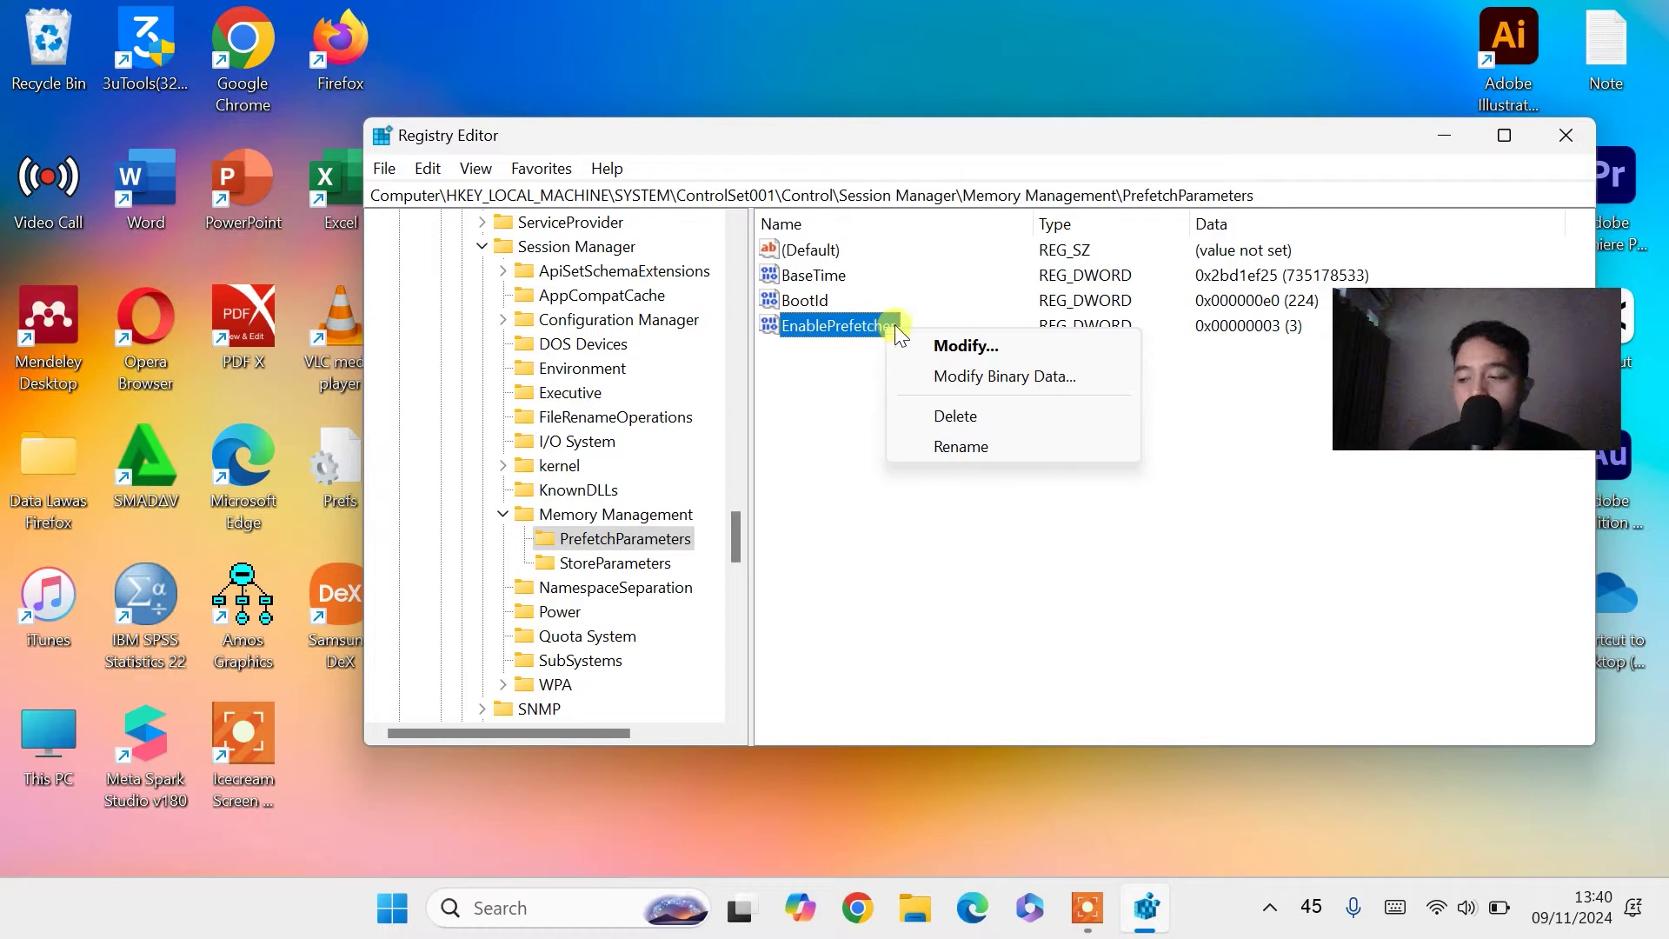
left_click(953, 346)
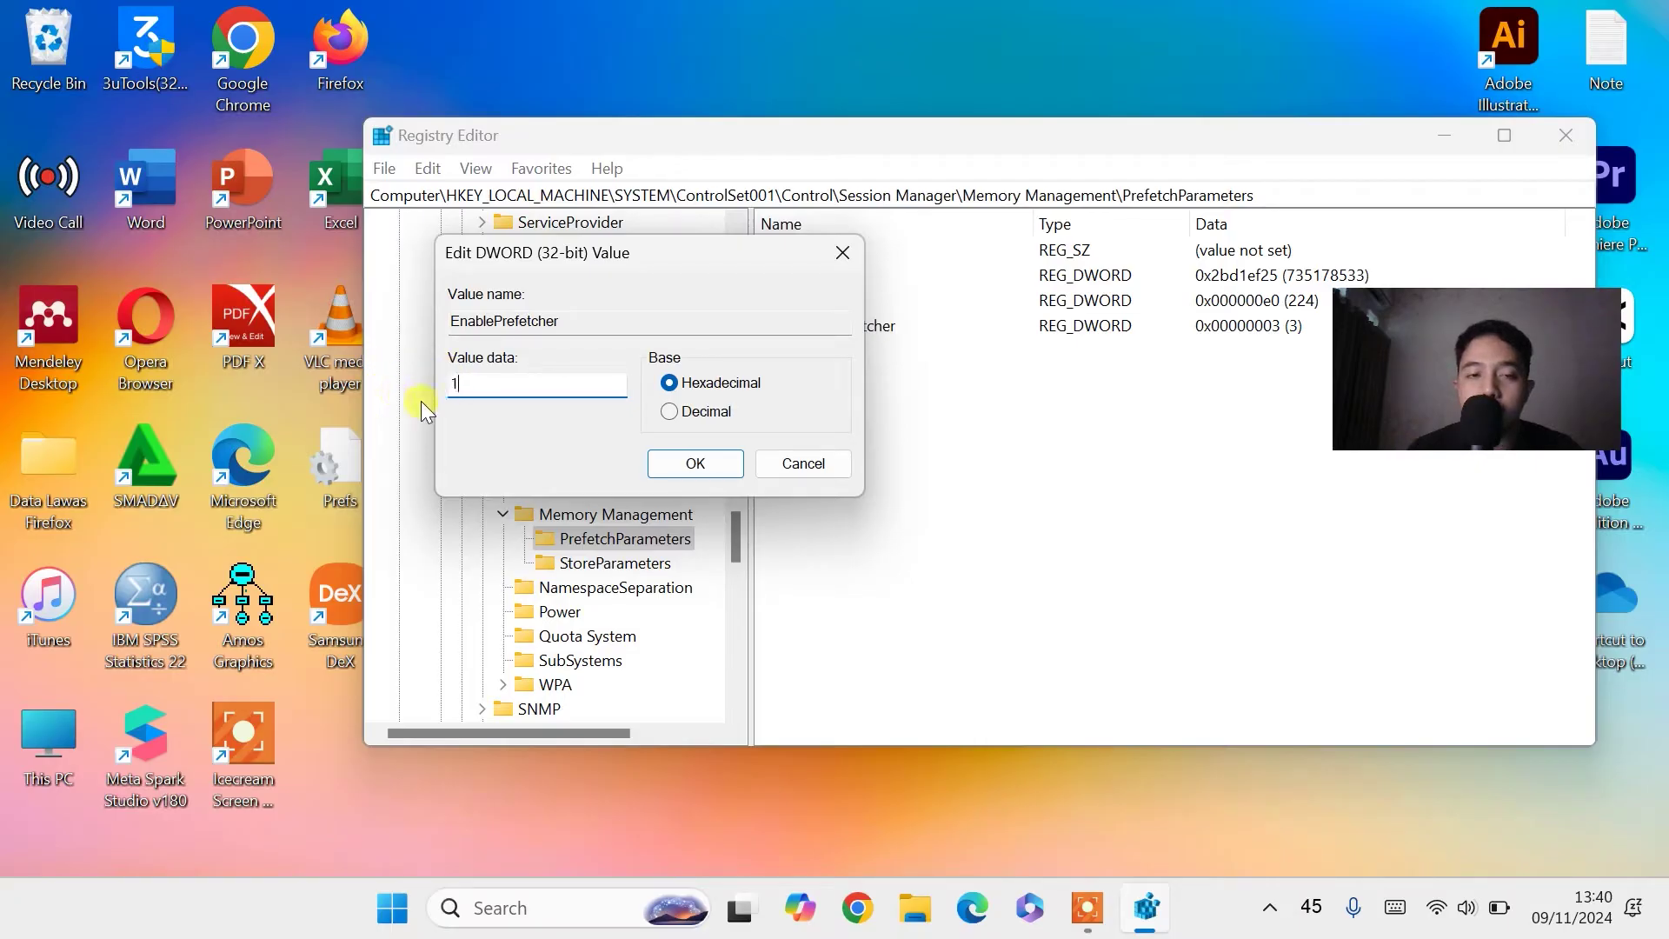
type("1")
left_click(724, 466)
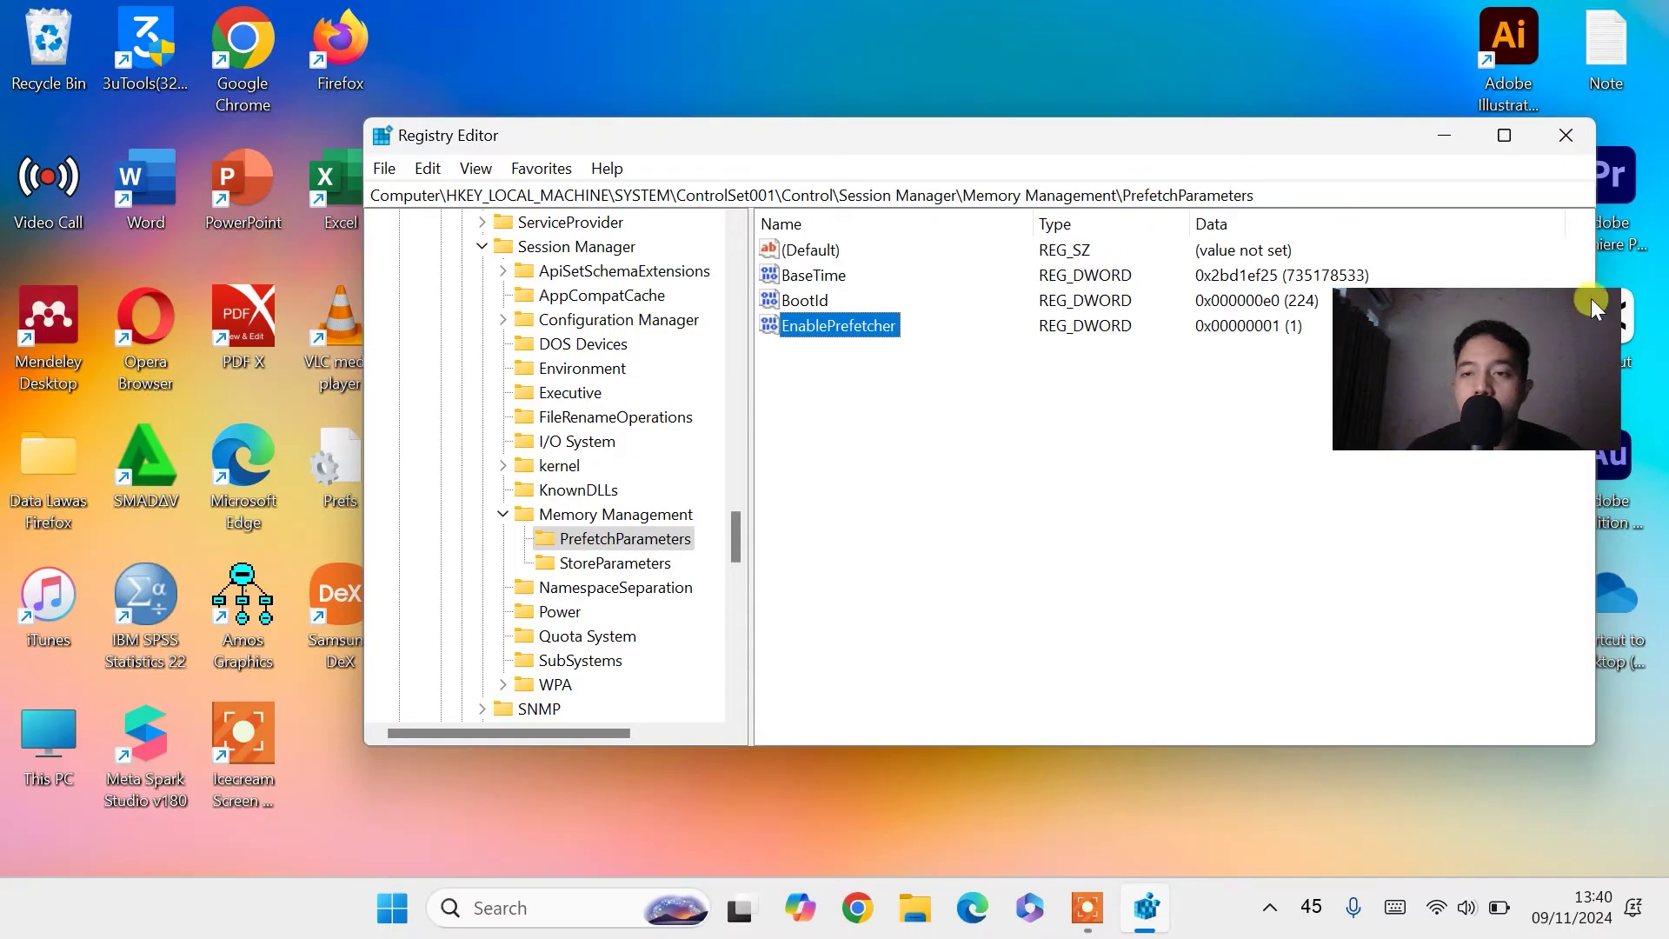
left_click(1562, 137)
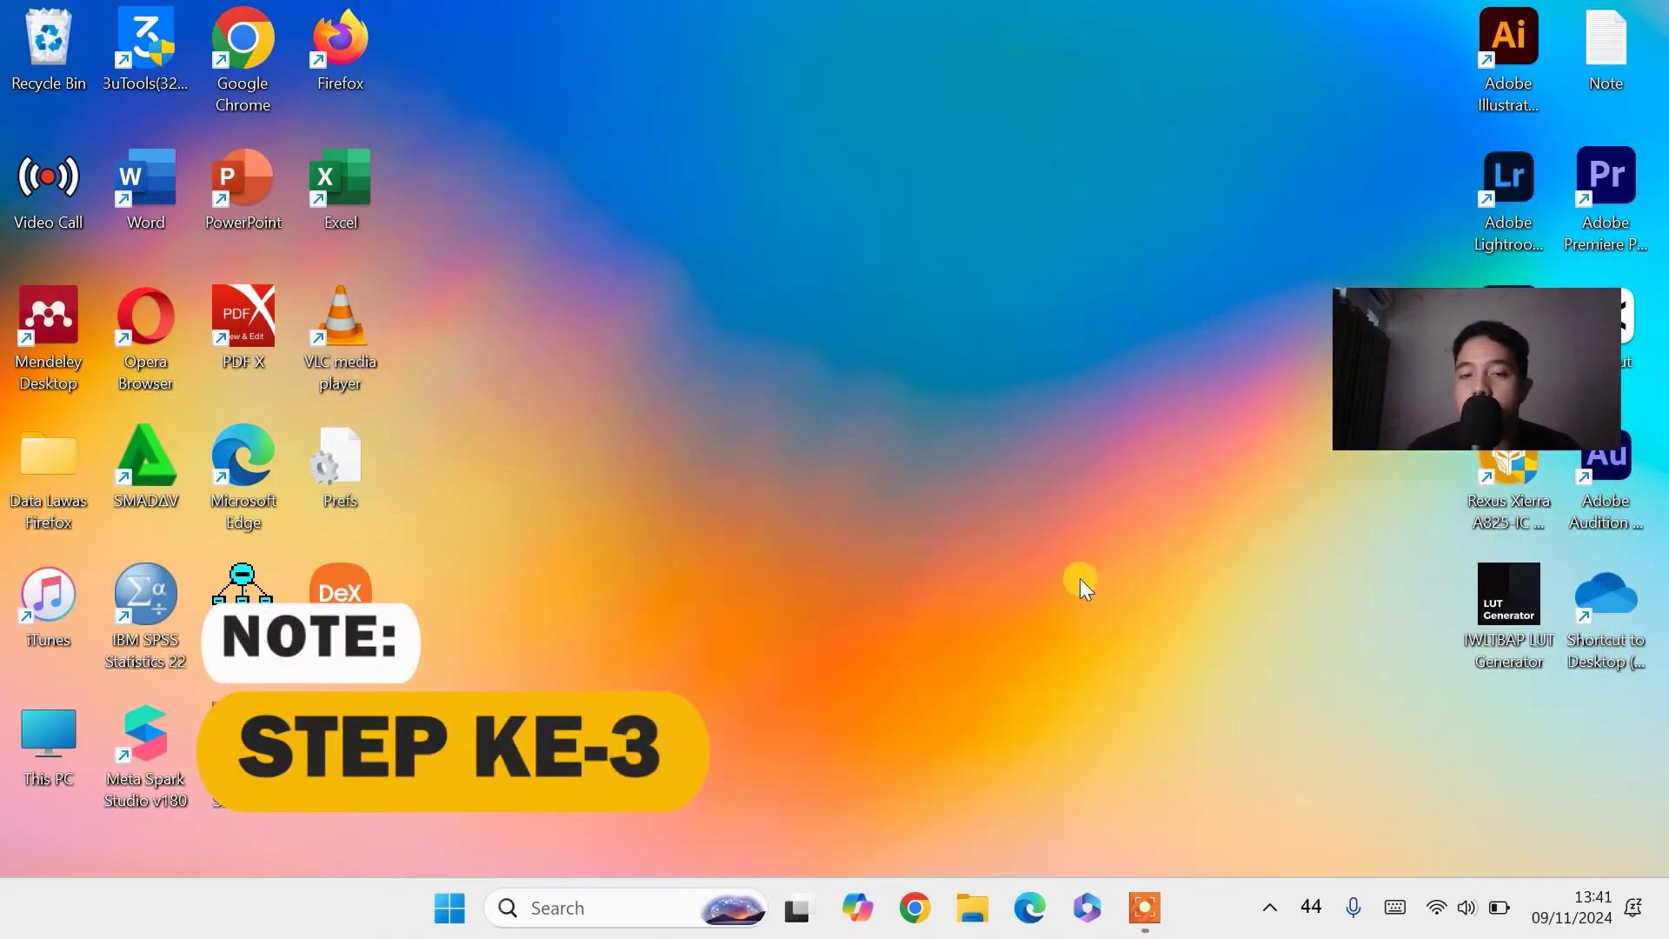
Search Windows for "ser" and open the Services console.
left_click(583, 907)
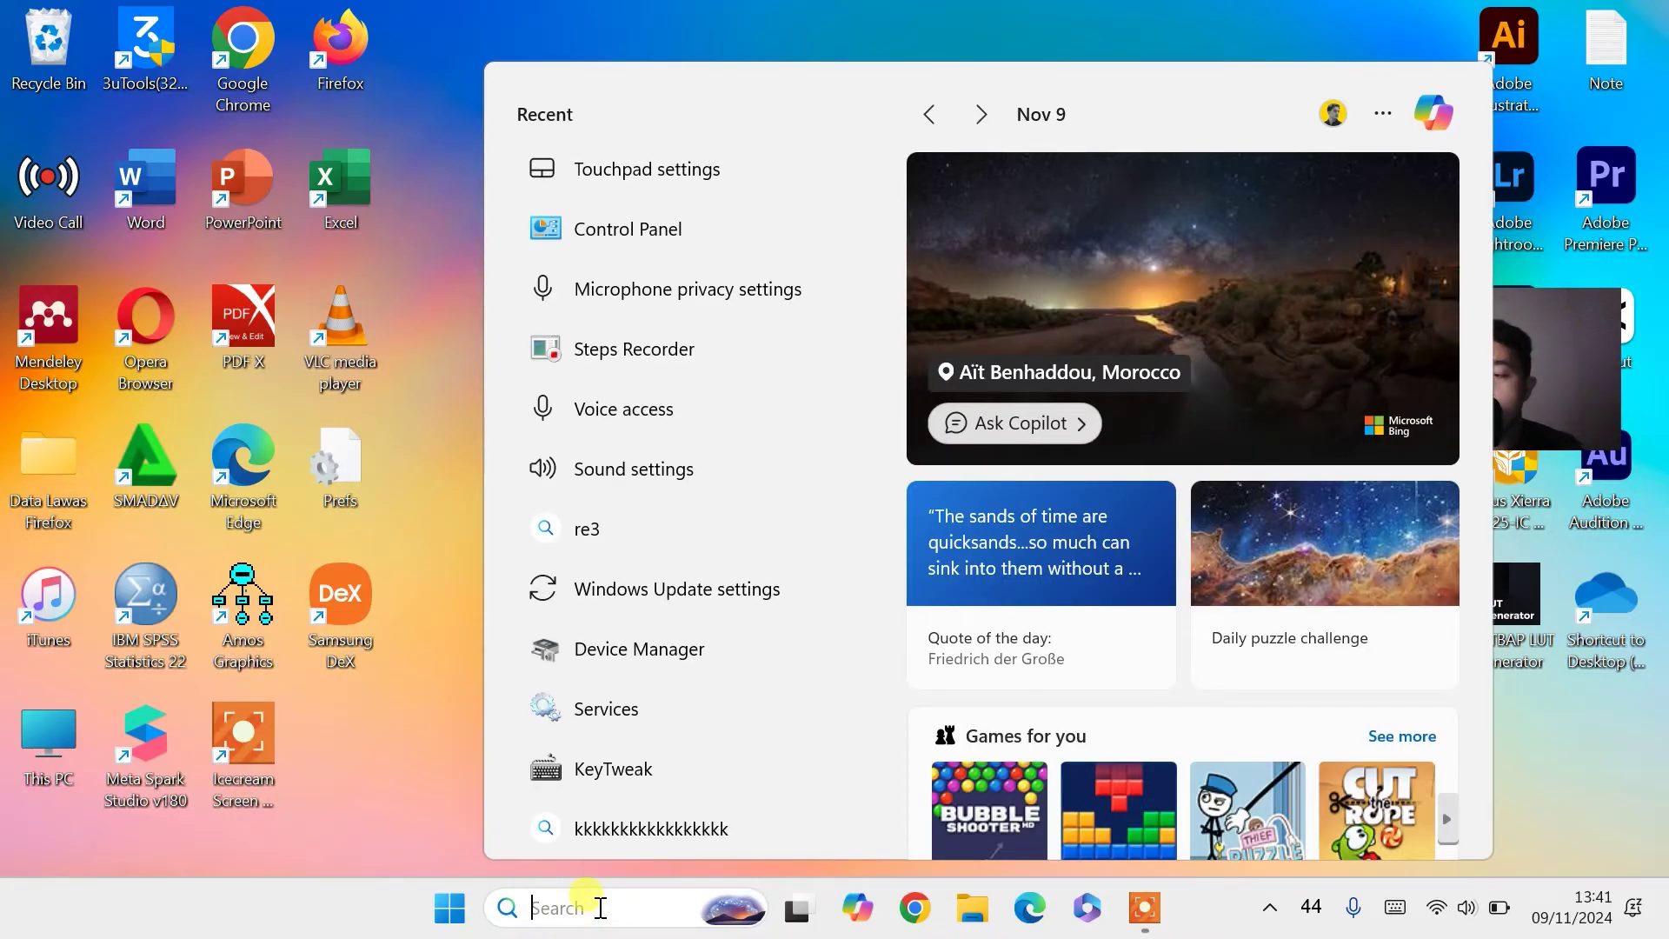
type("ser")
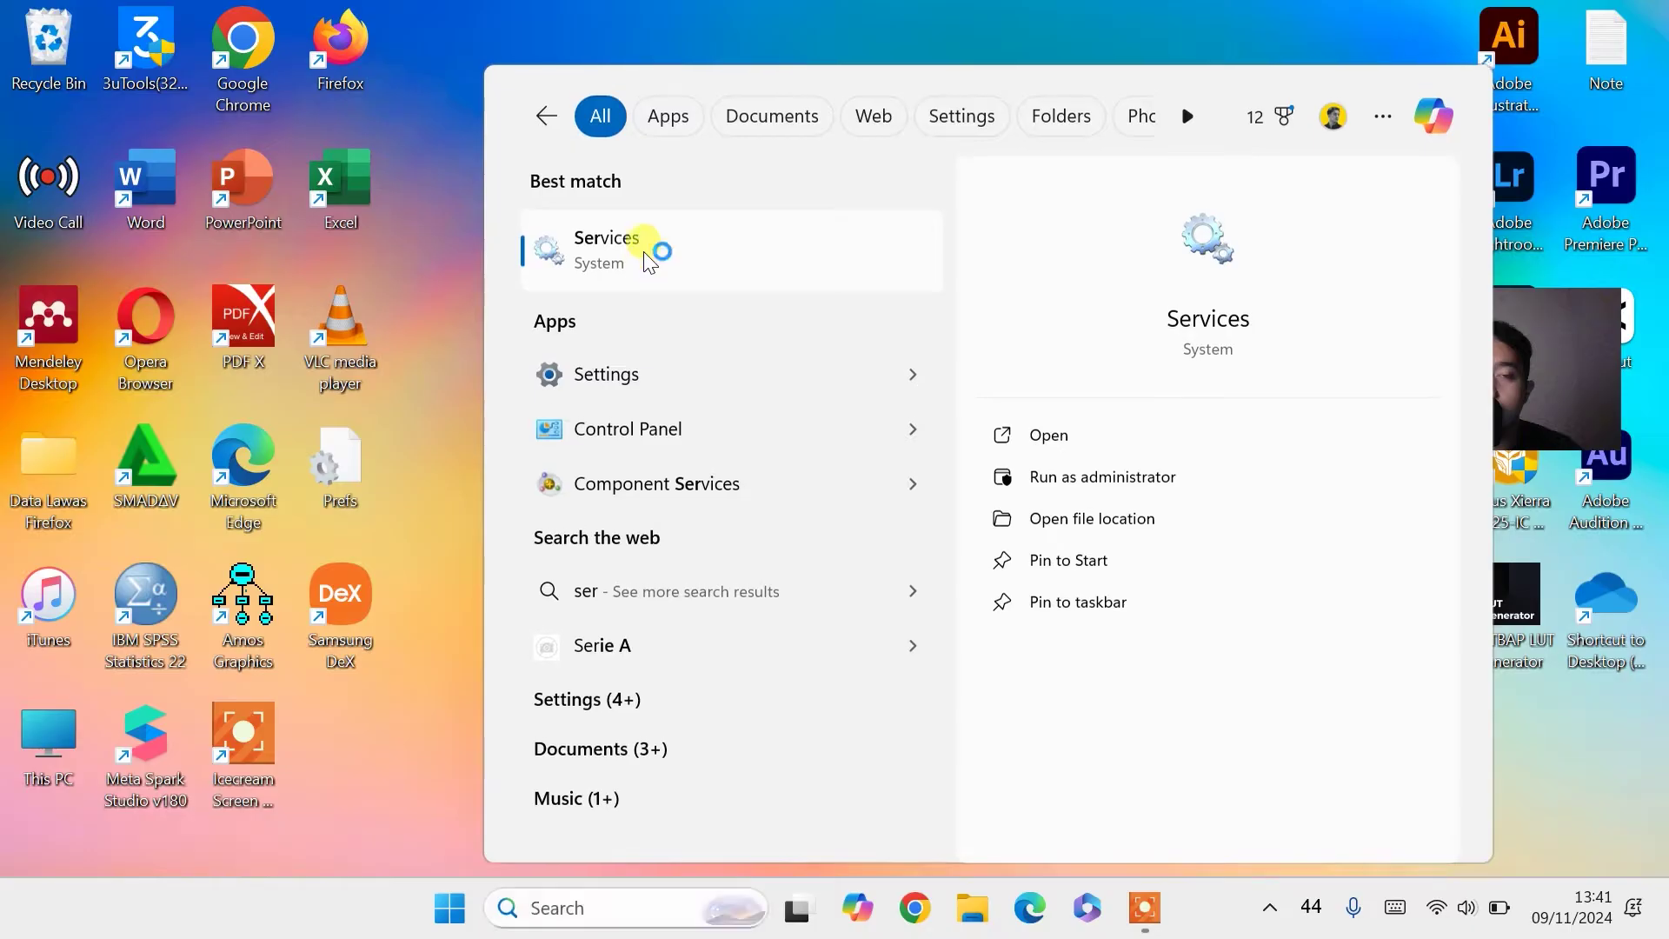
left_click(645, 255)
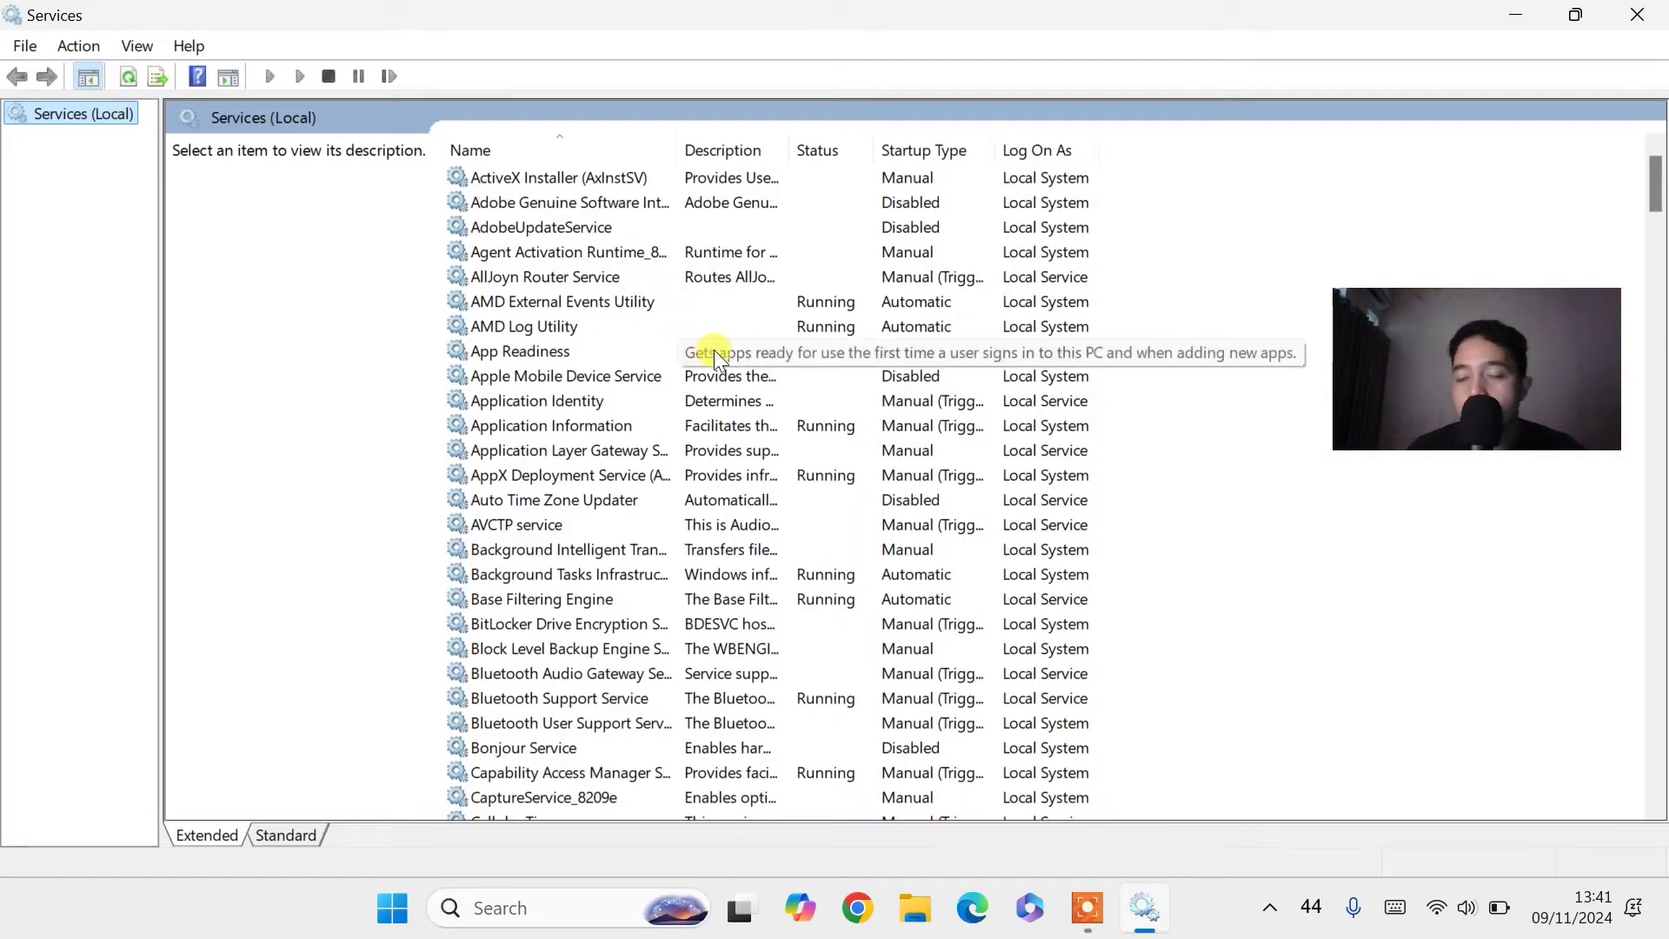
Set the startup type of the Background Intelligent Transfer Service to Disabled and apply the change.
scroll(718, 347, "down", 4)
scroll(723, 353, "down", 3)
scroll(724, 373, "up", 4)
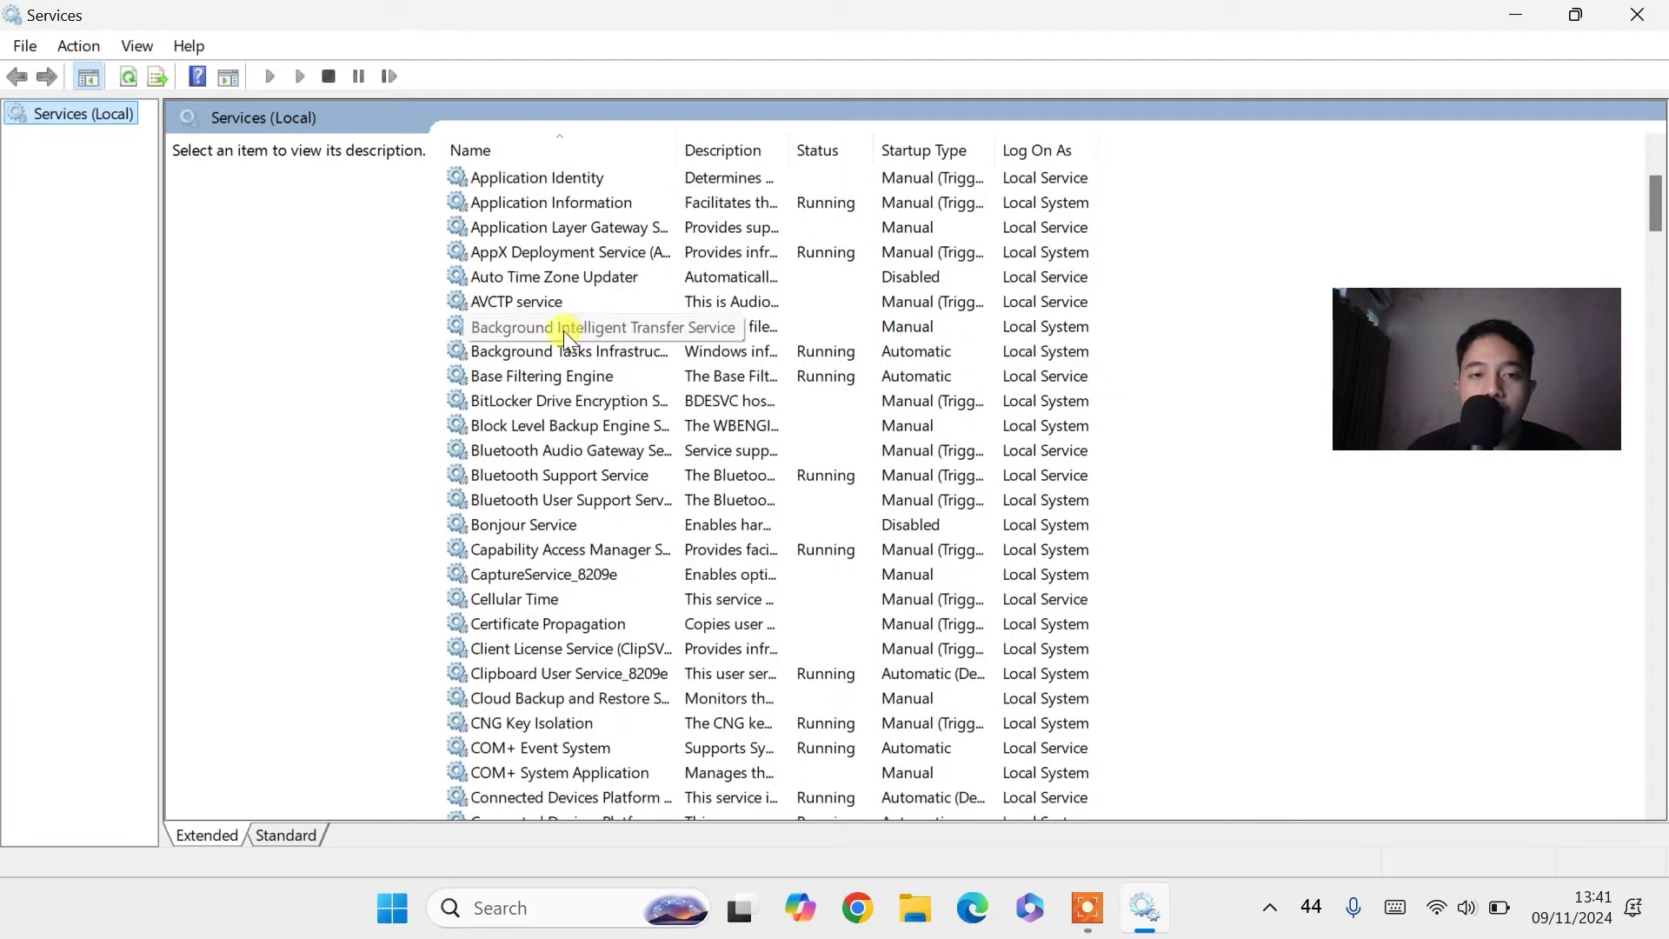
left_click(545, 334)
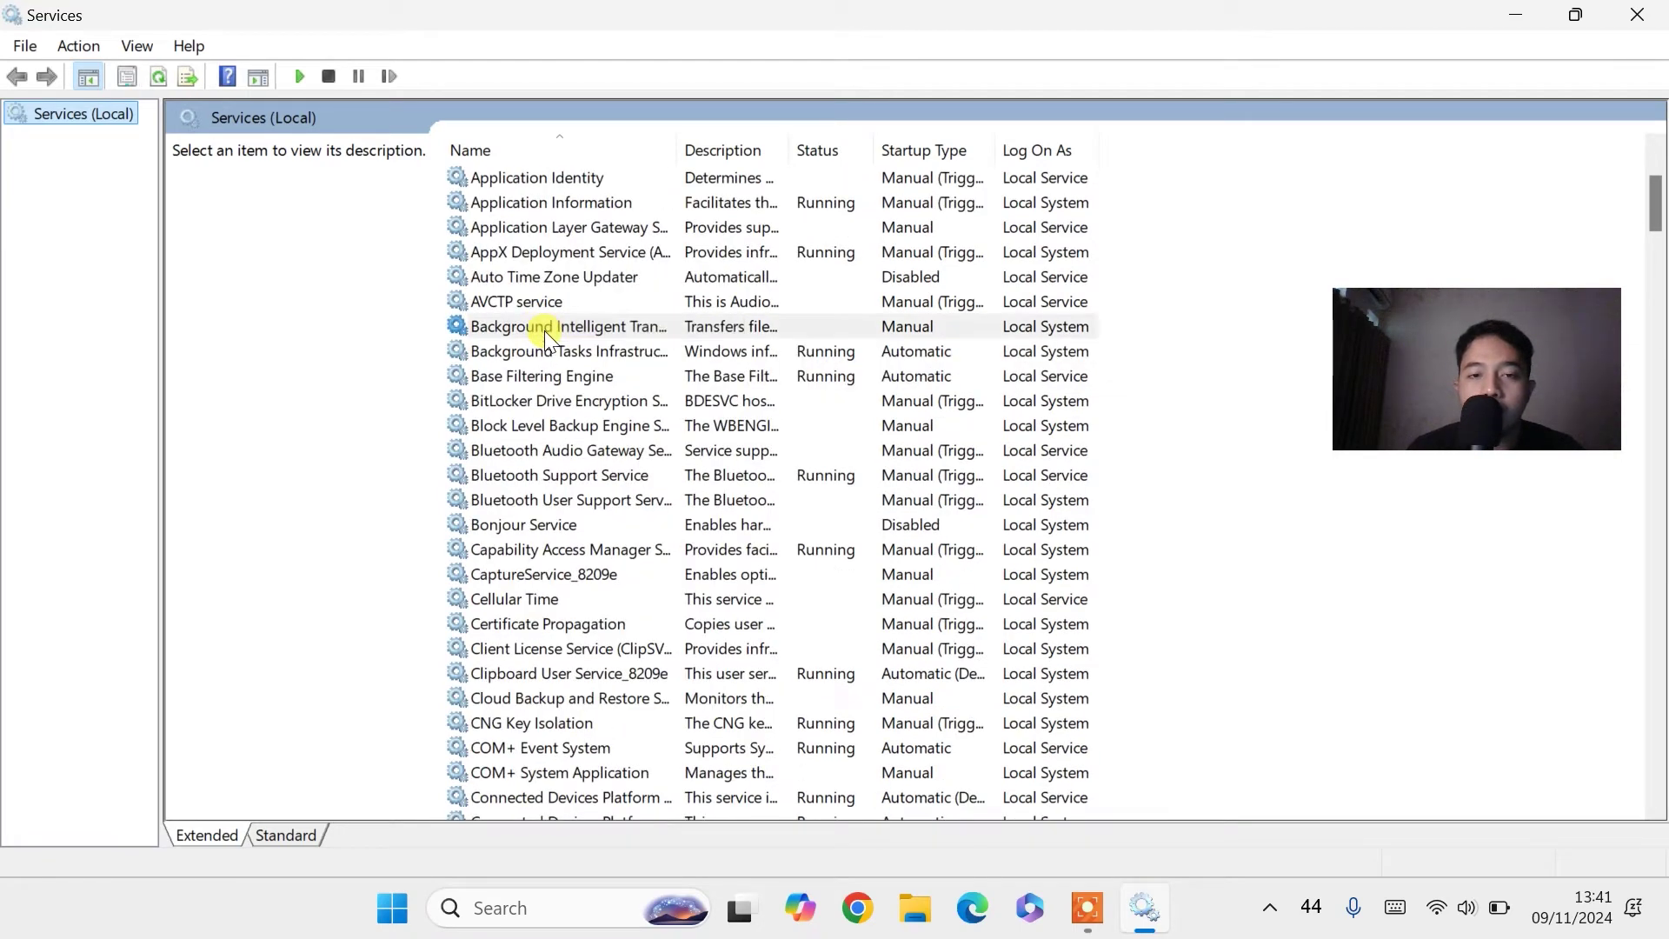
right_click(545, 334)
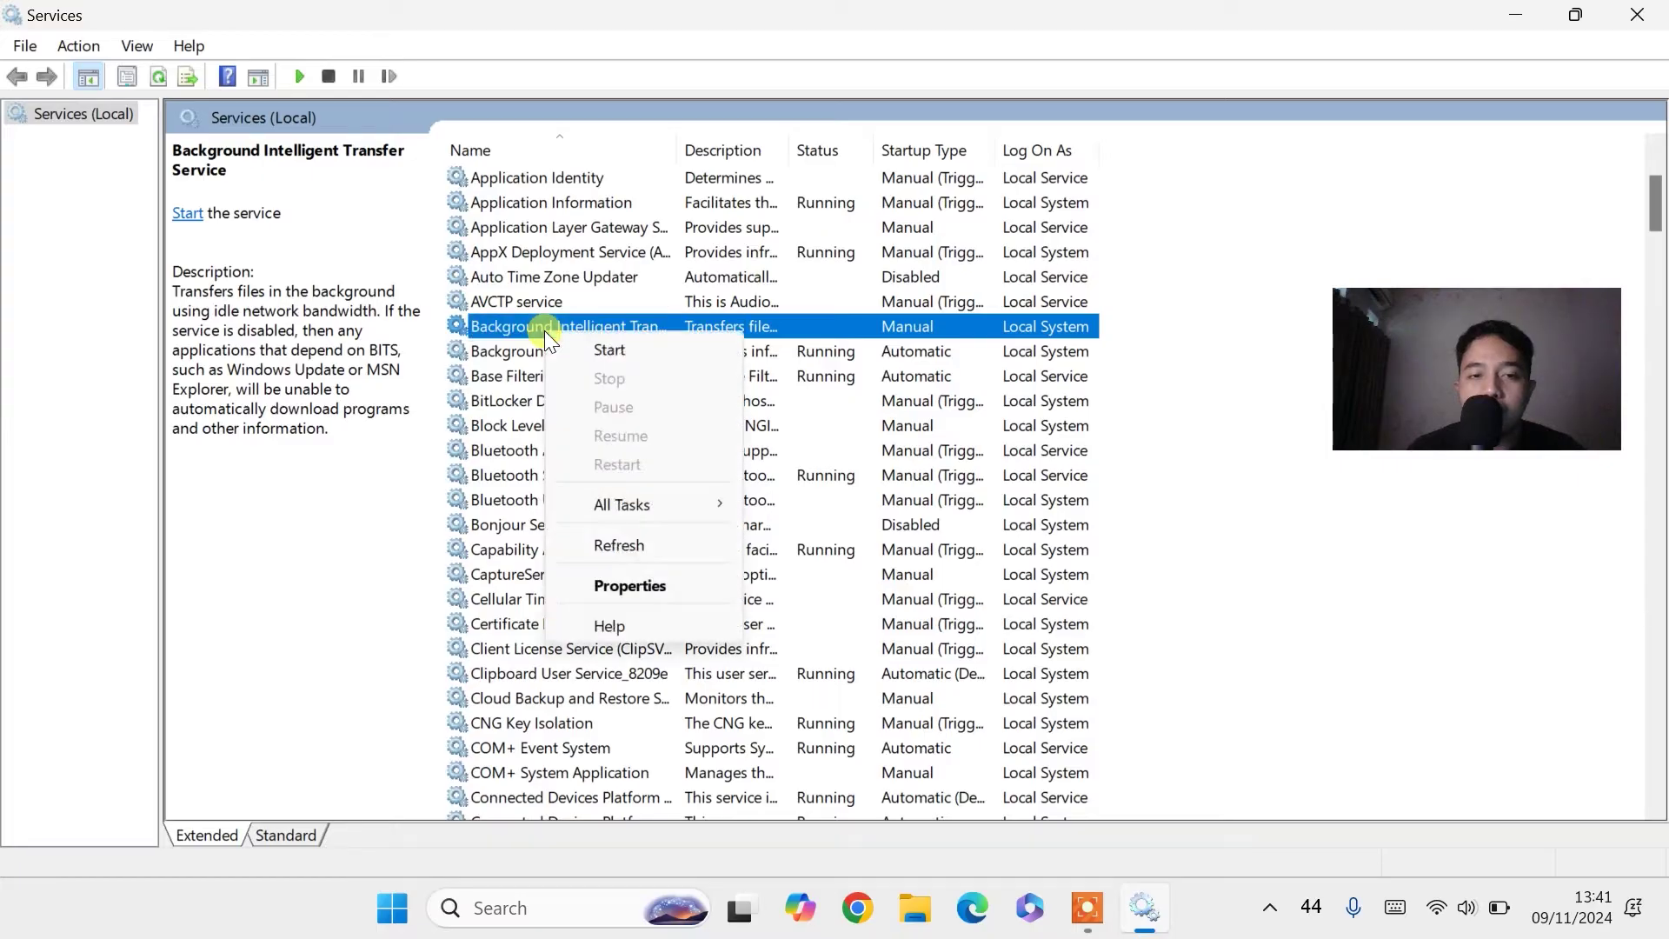
left_click(675, 577)
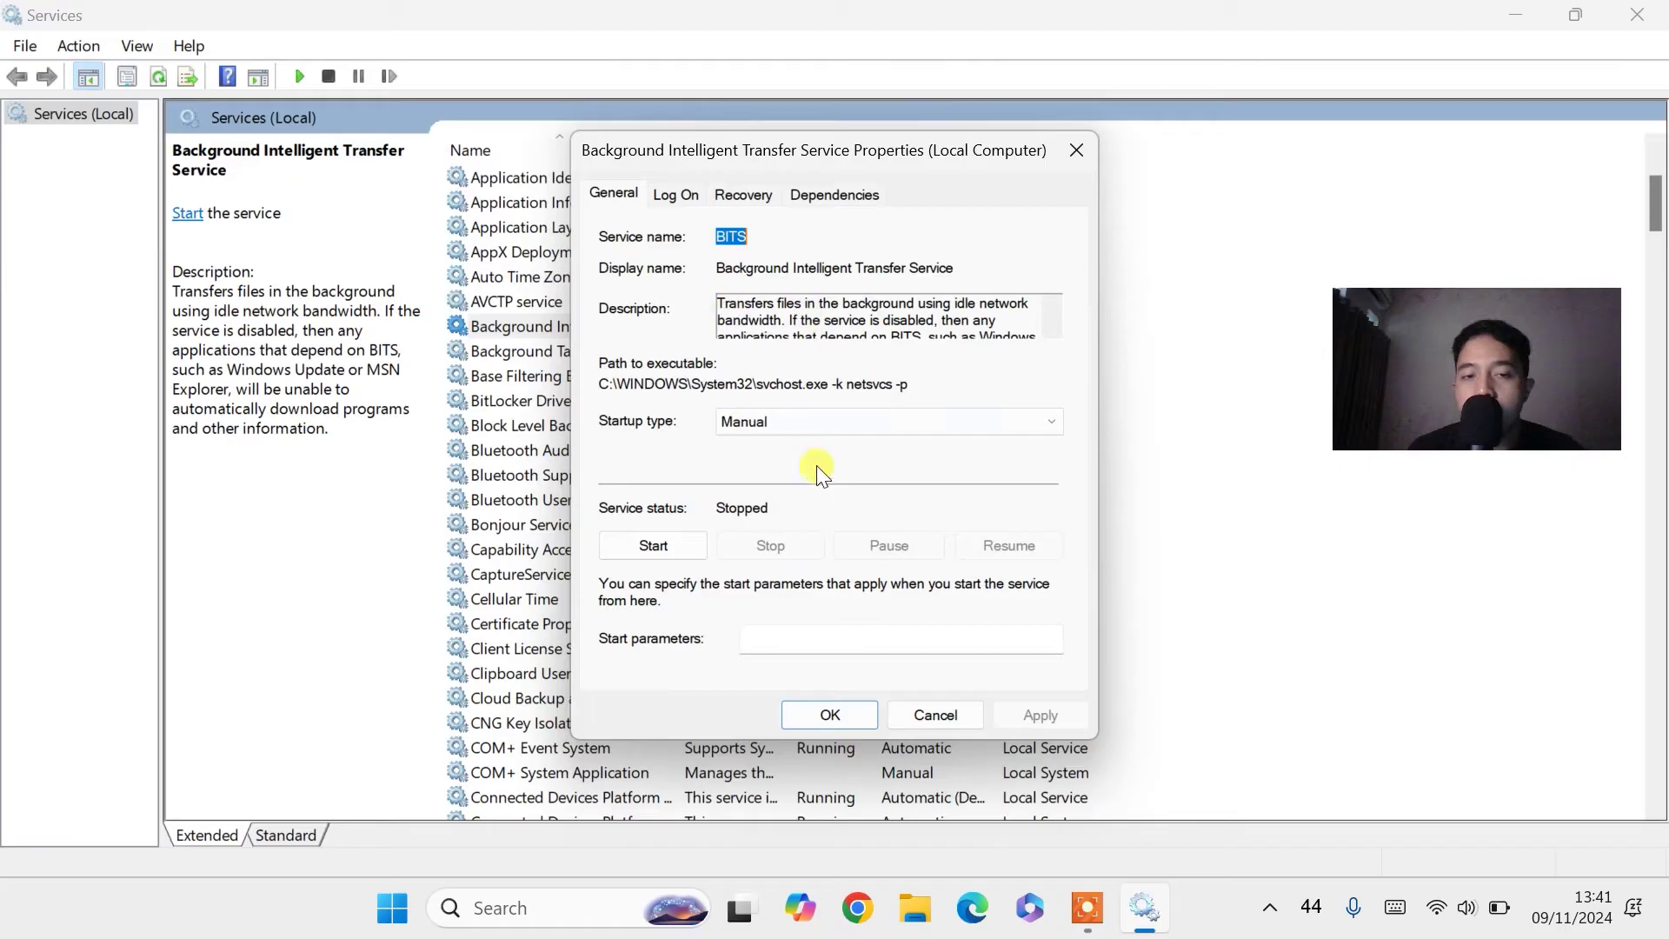
left_click(826, 416)
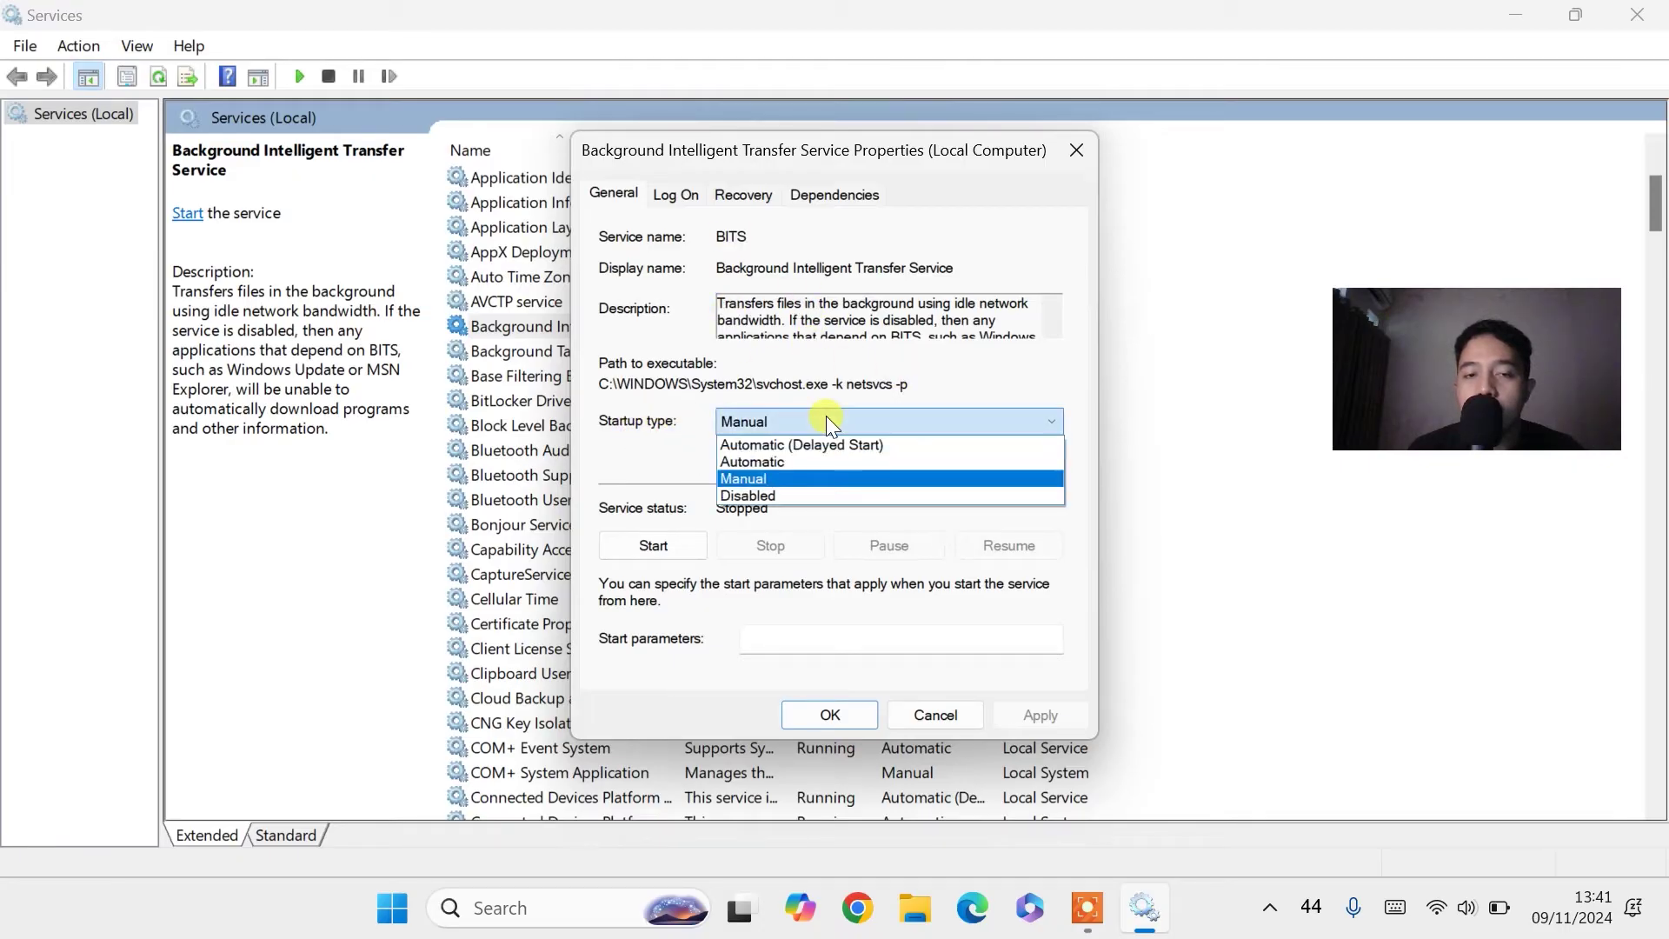
left_click(789, 497)
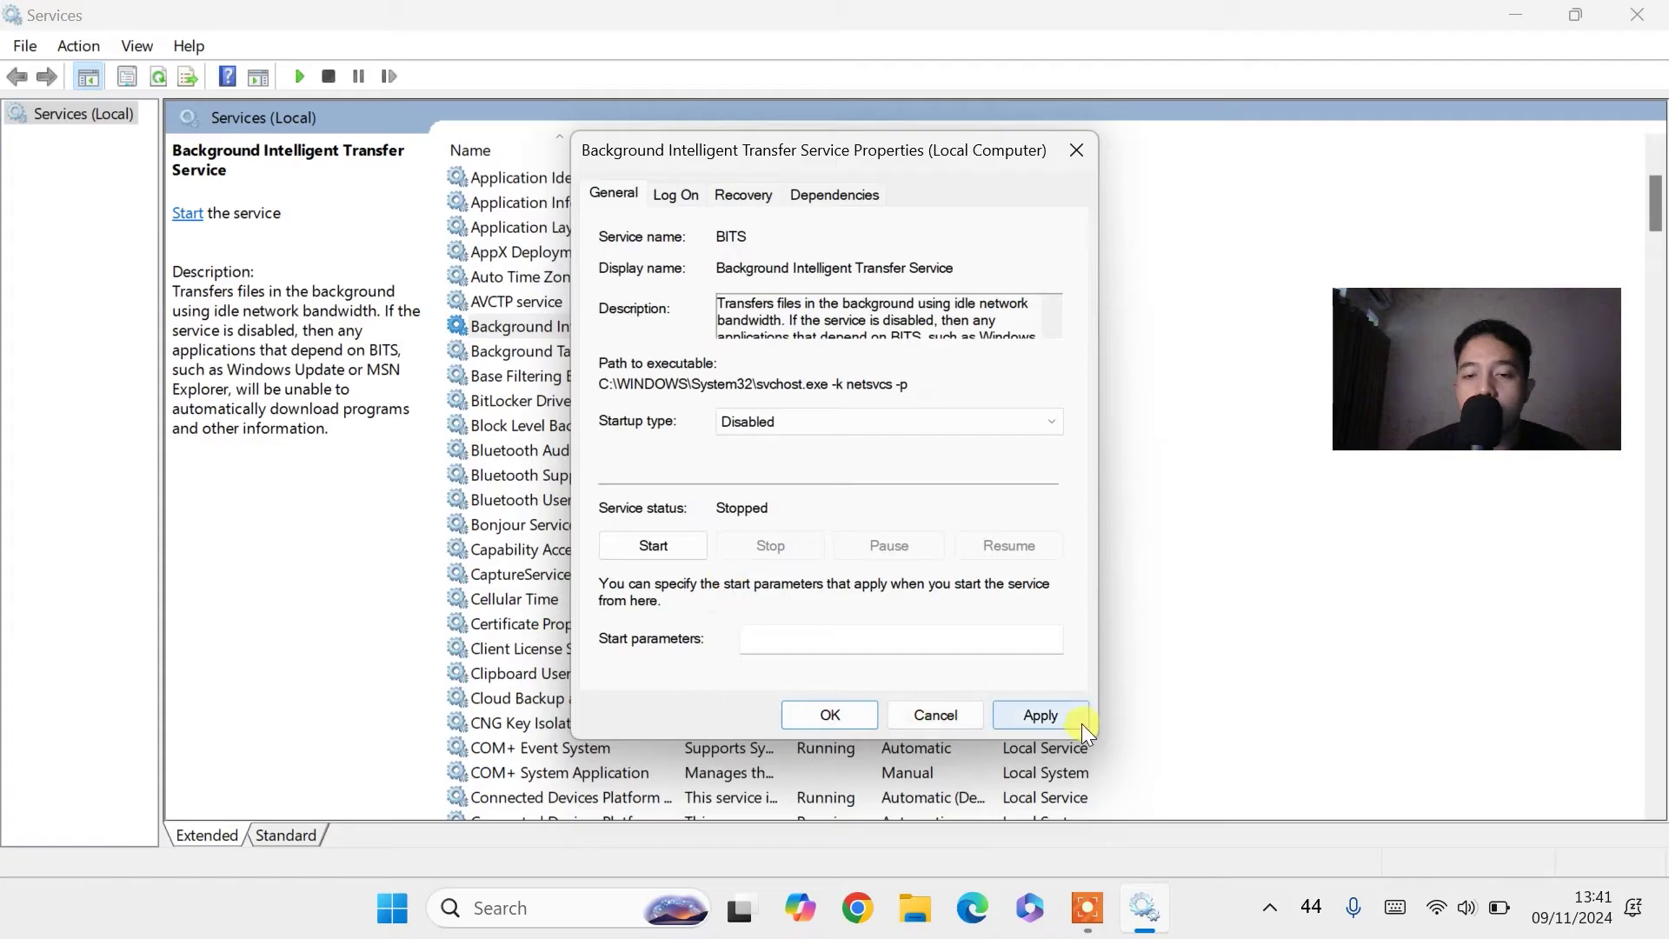
left_click(1040, 709)
left_click(832, 714)
Find the SysMain service, set its startup type to Disabled and apply the change.
scroll(741, 466, "down", 3)
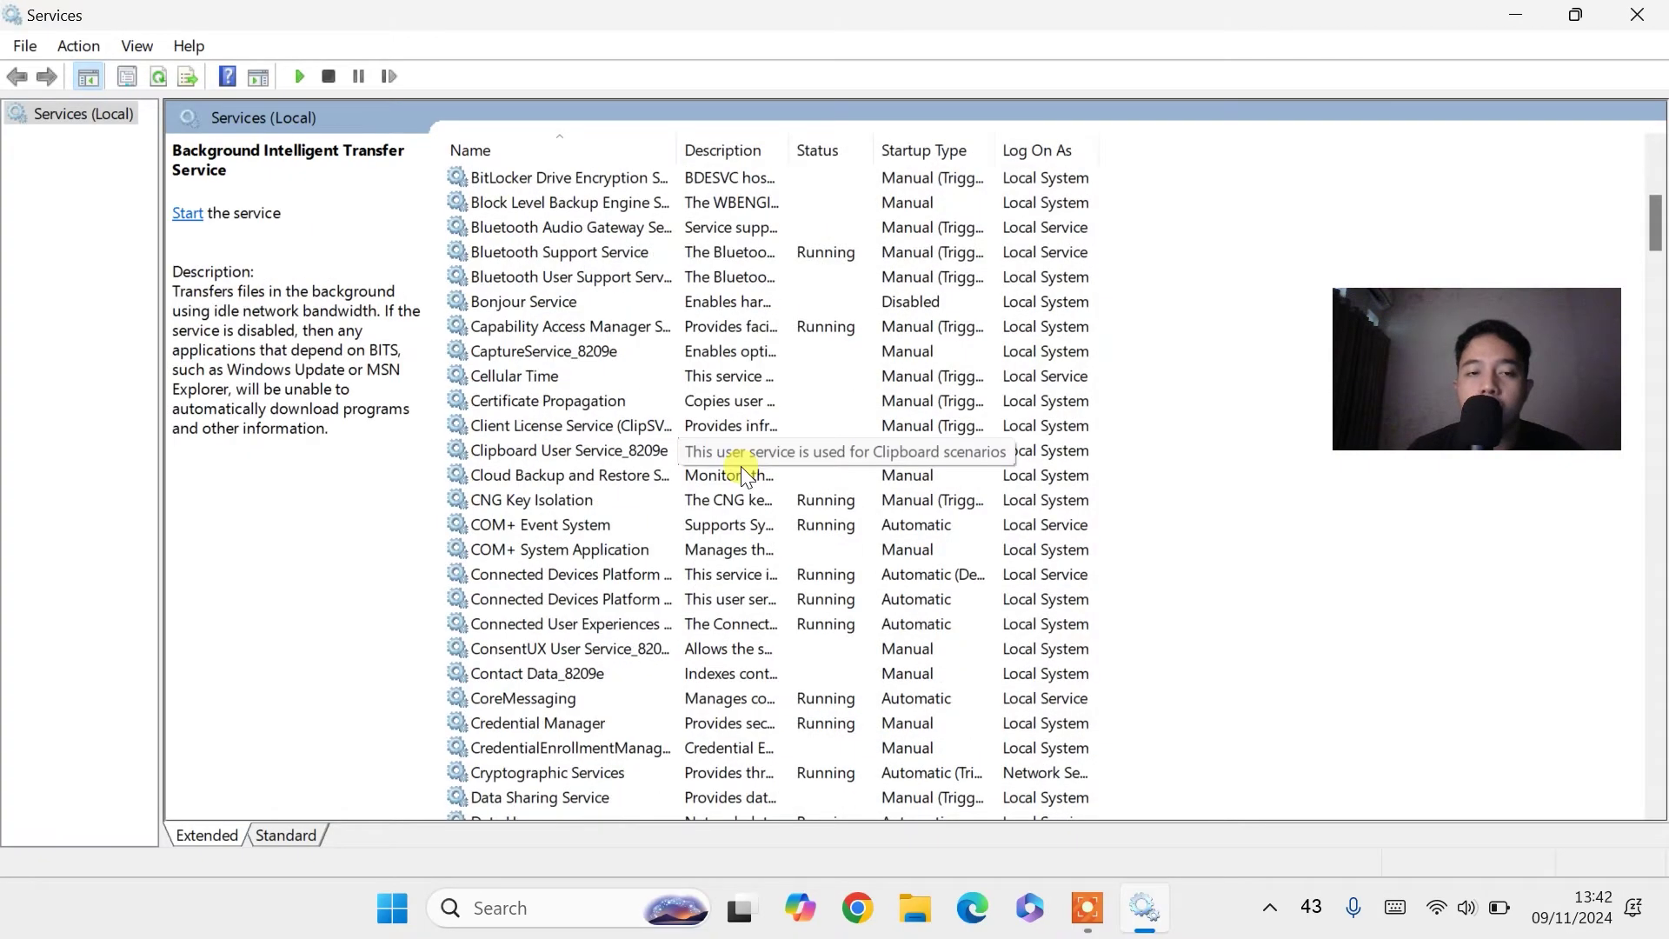
scroll(748, 404, "down", 2)
scroll(748, 413, "down", 20)
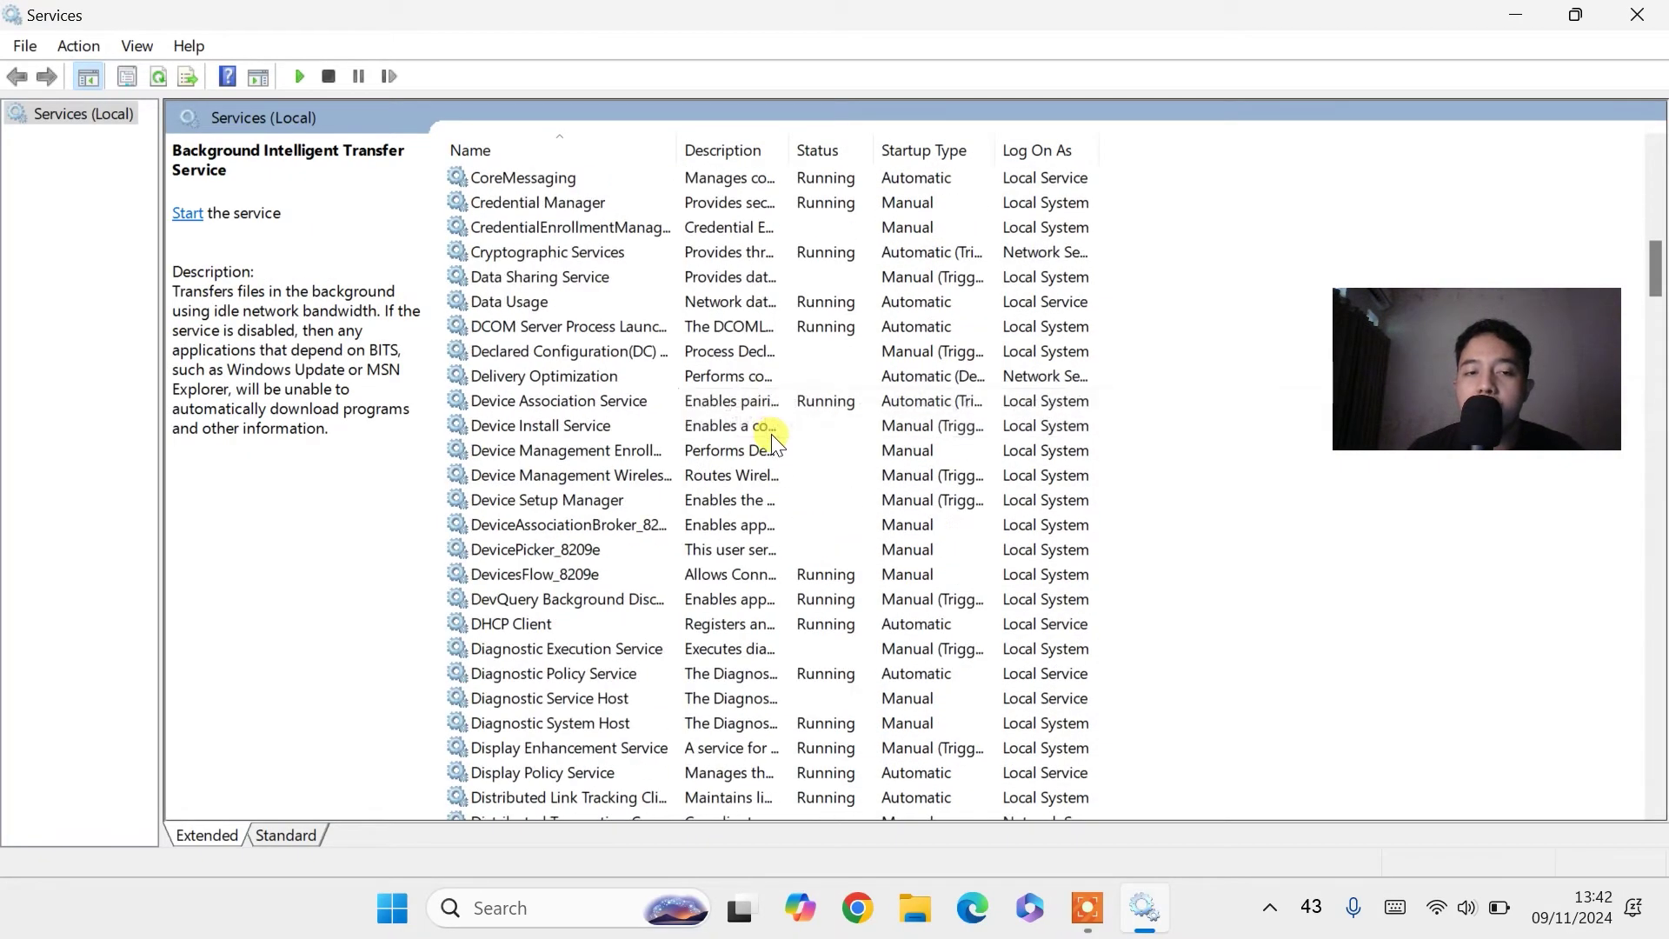
scroll(773, 452, "down", 13)
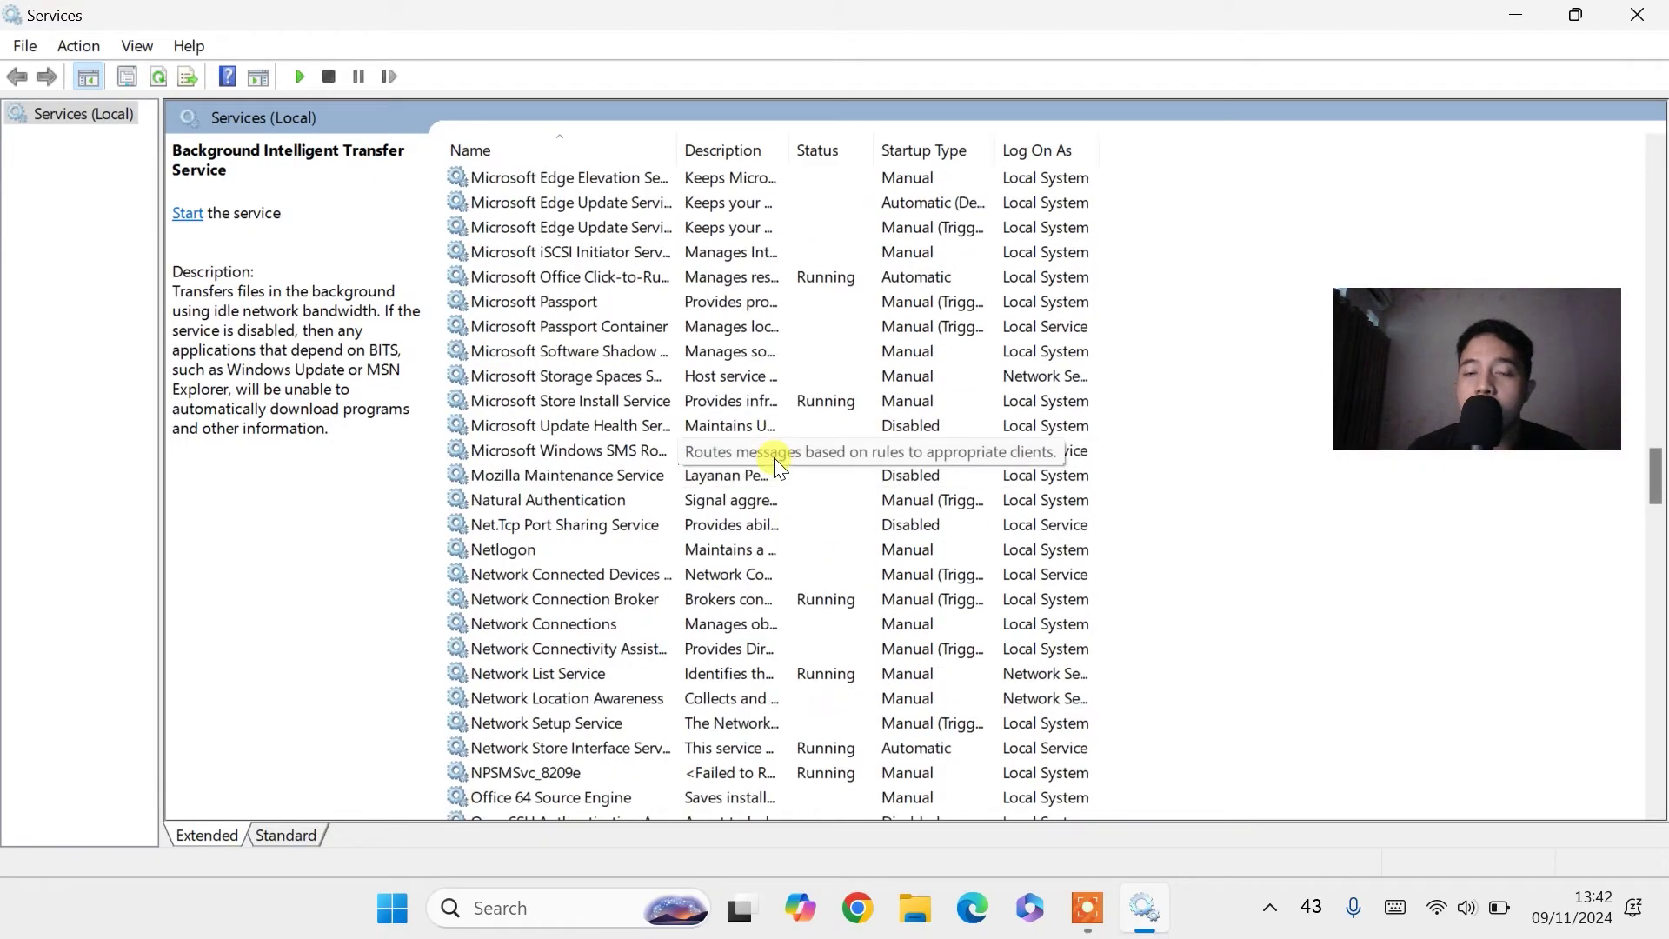
scroll(774, 458, "down", 13)
scroll(768, 498, "down", 3)
scroll(764, 509, "down", 2)
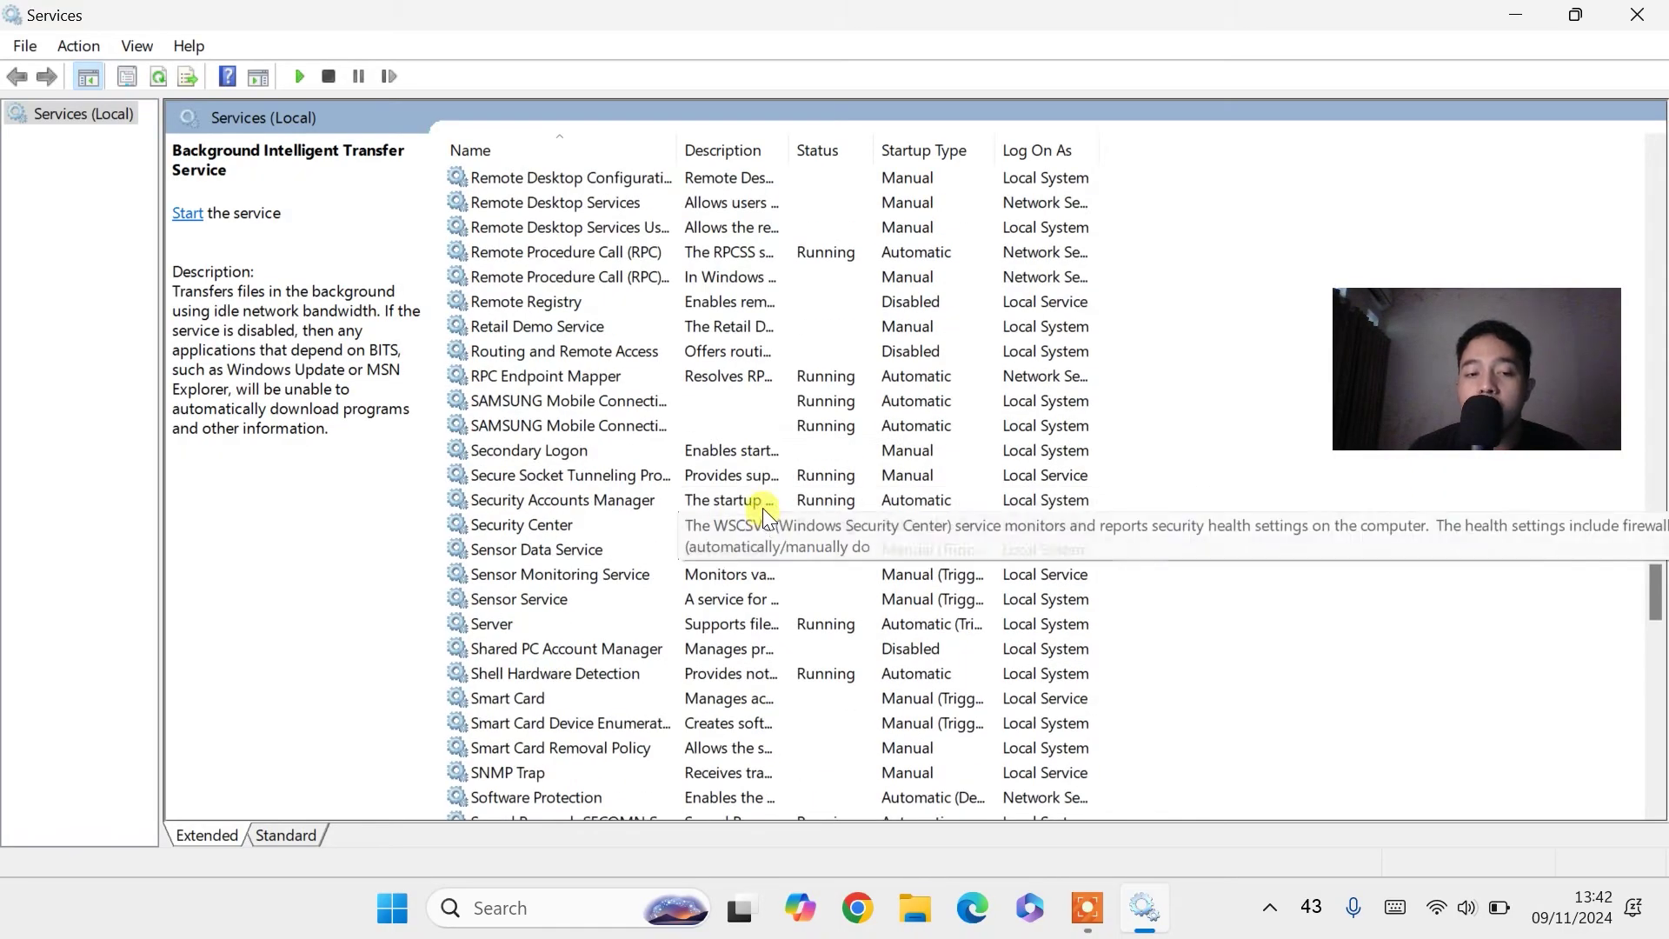
scroll(765, 522, "down", 5)
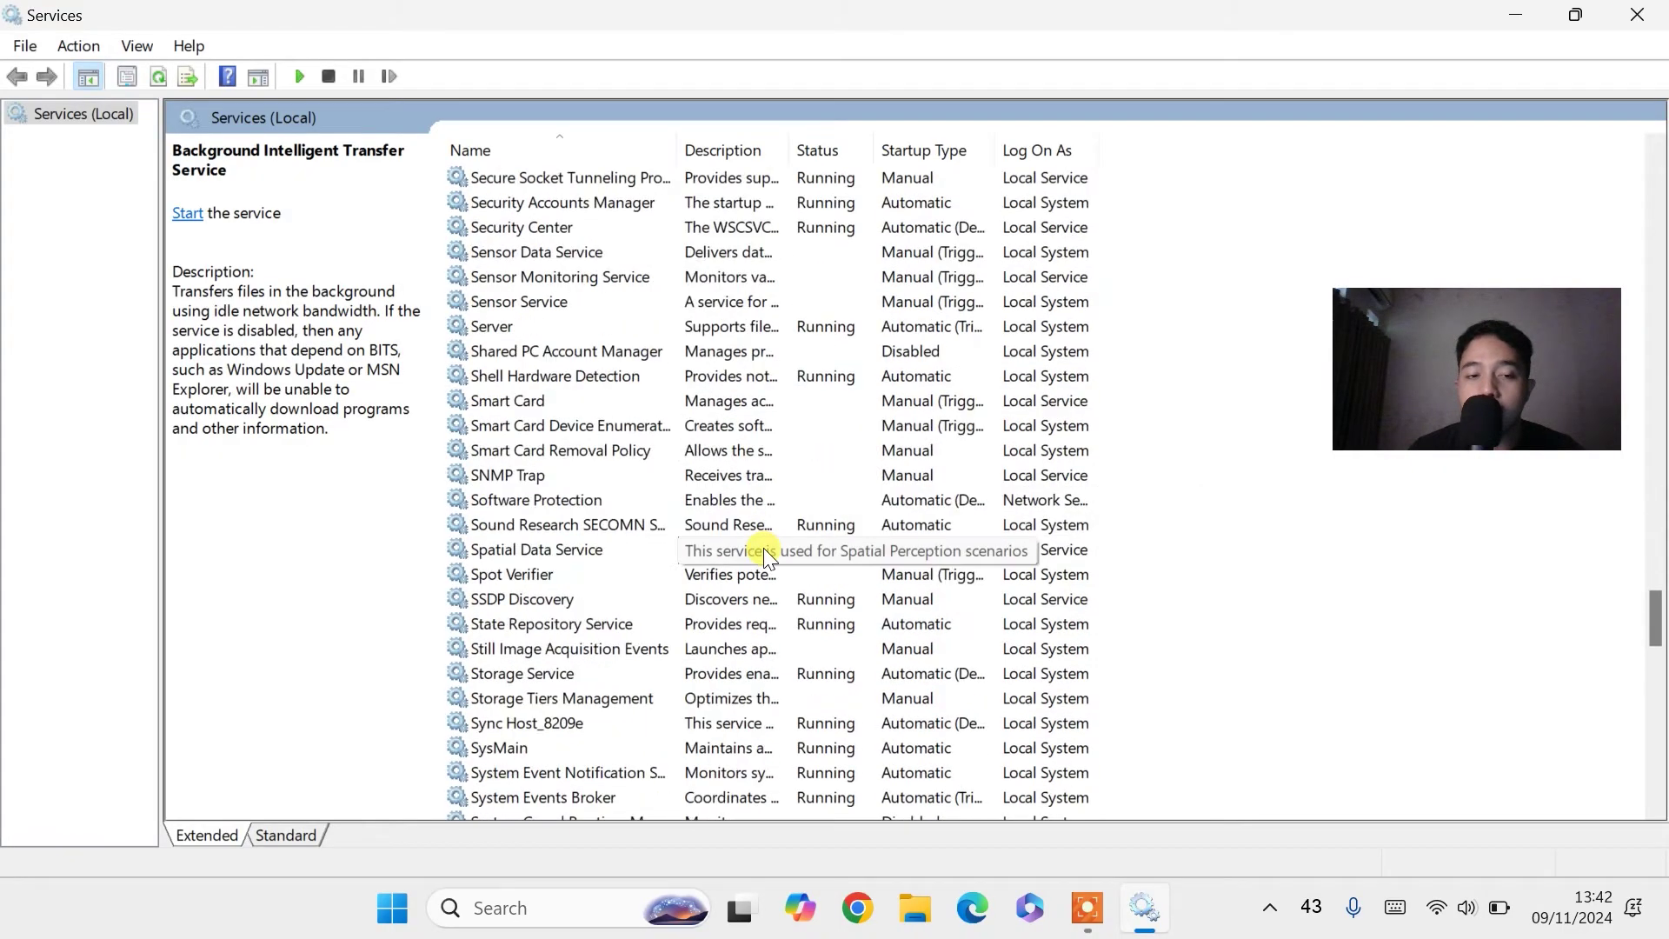
scroll(529, 728, "down", 2)
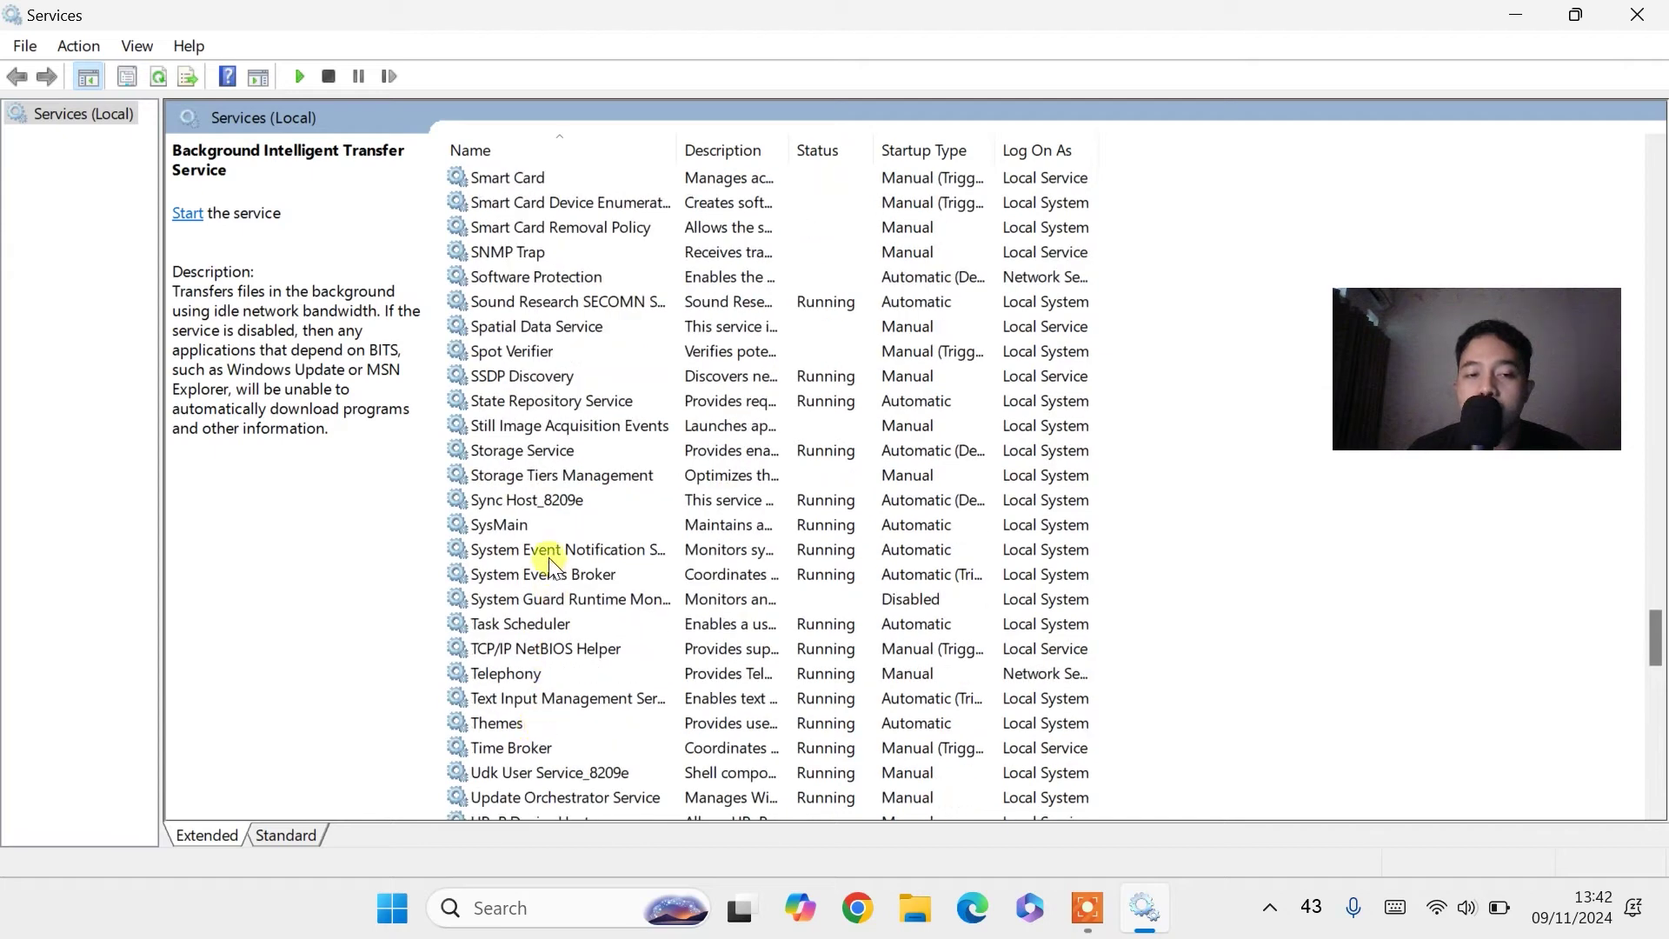
left_click(530, 524)
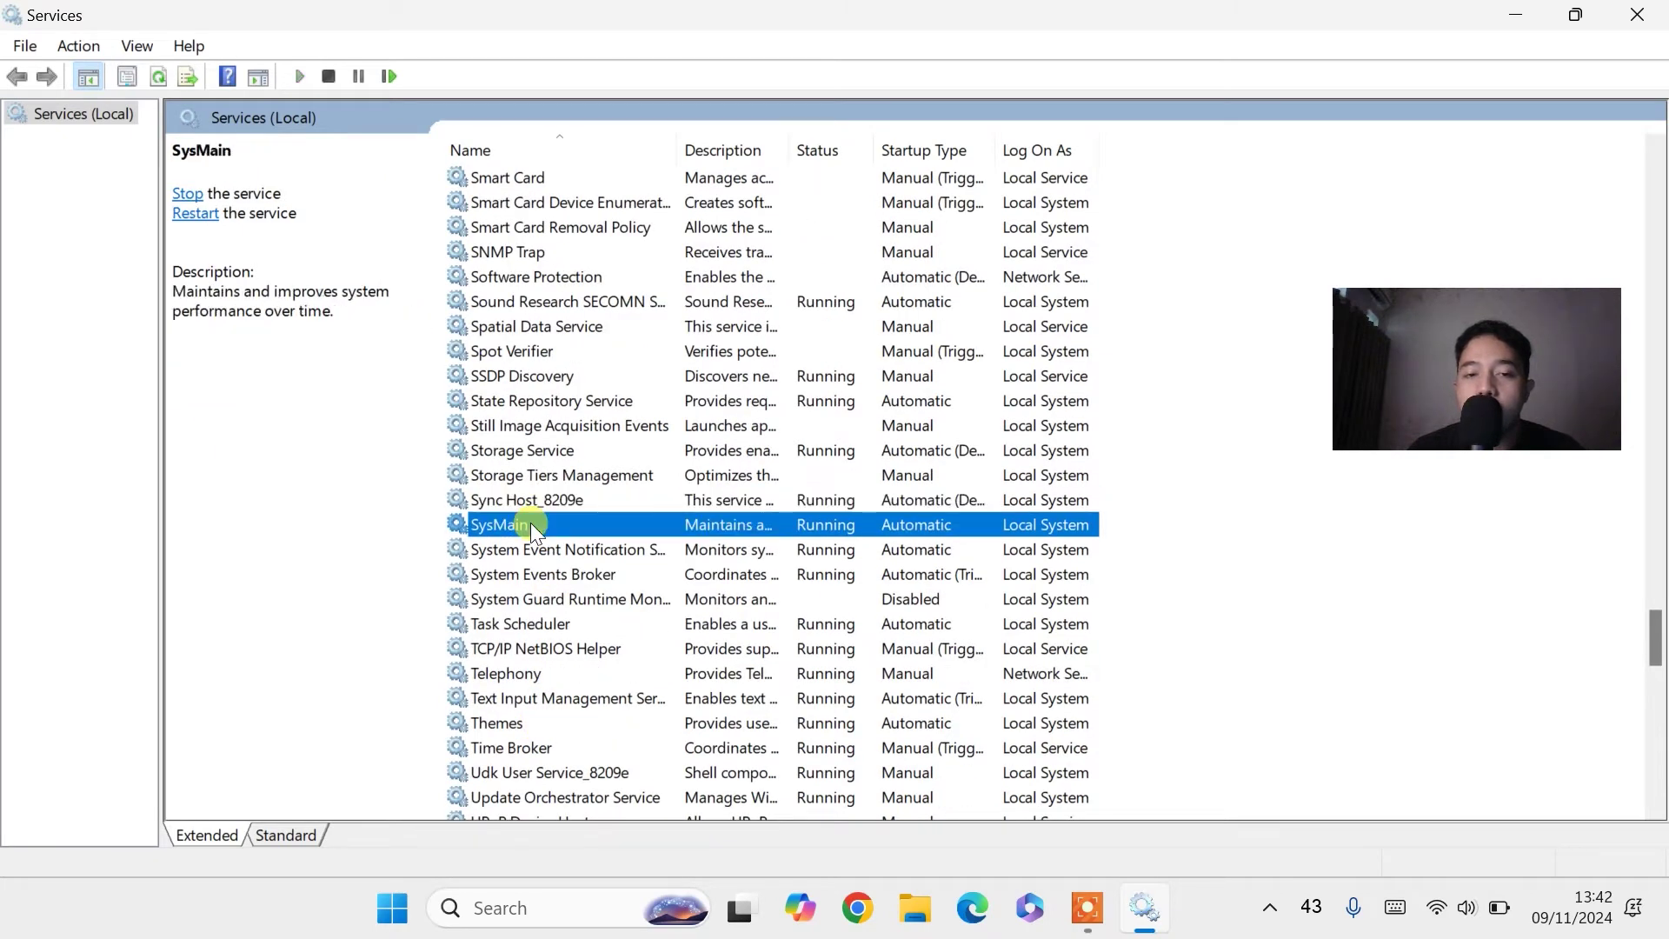
right_click(530, 524)
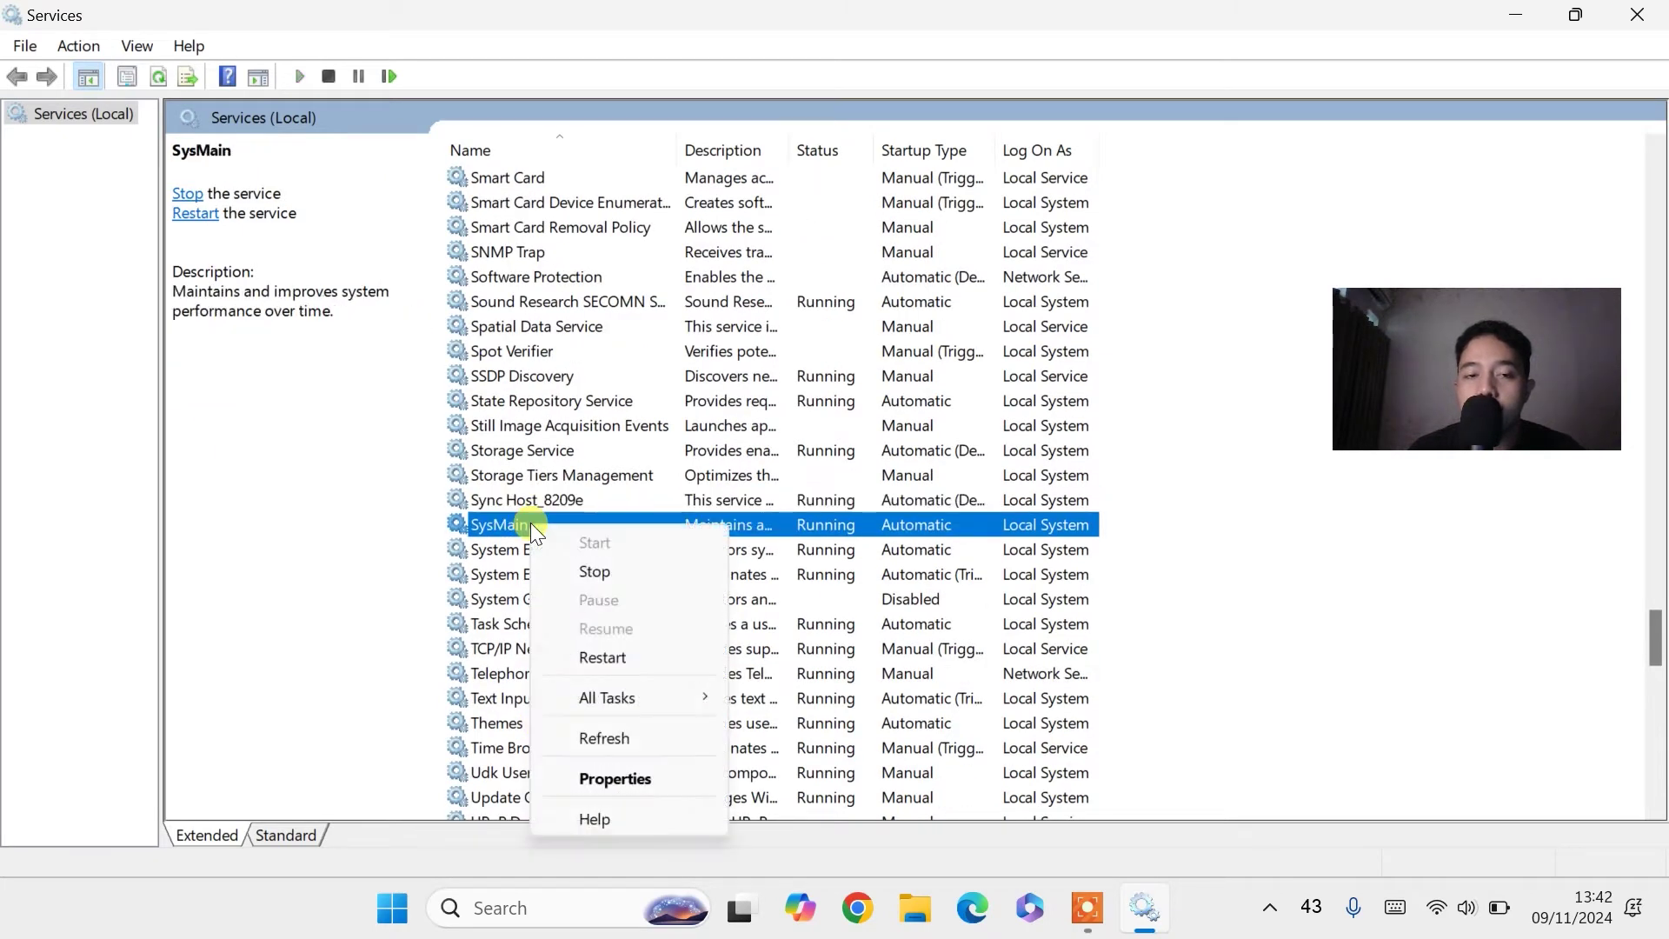
left_click(676, 781)
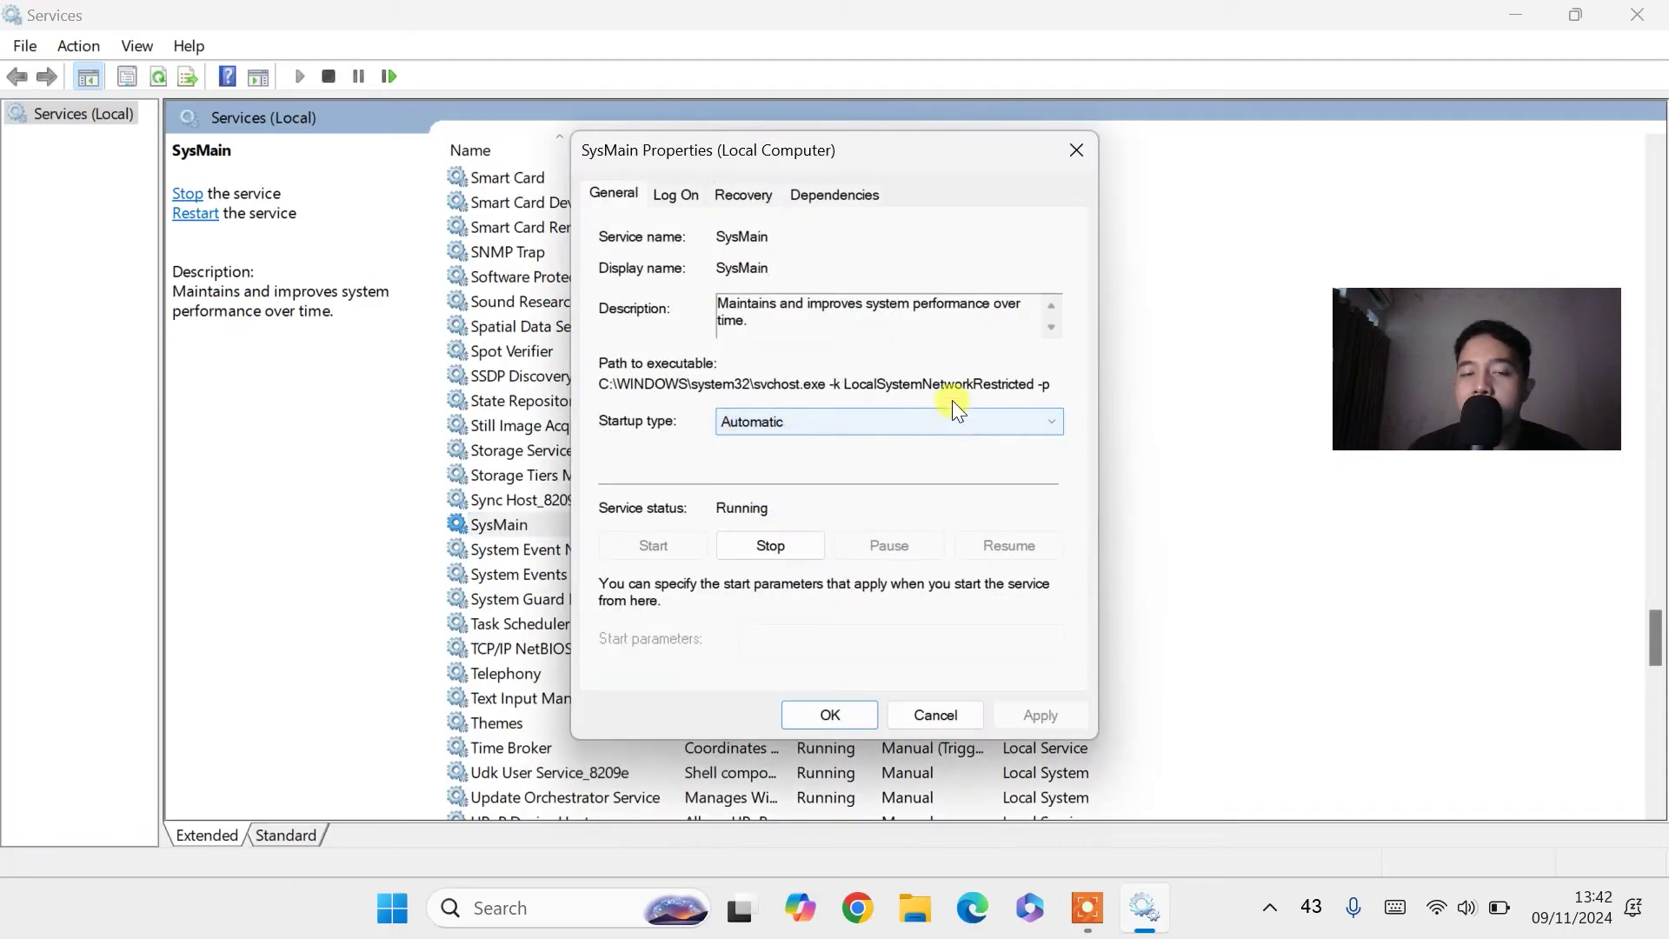
left_click(832, 424)
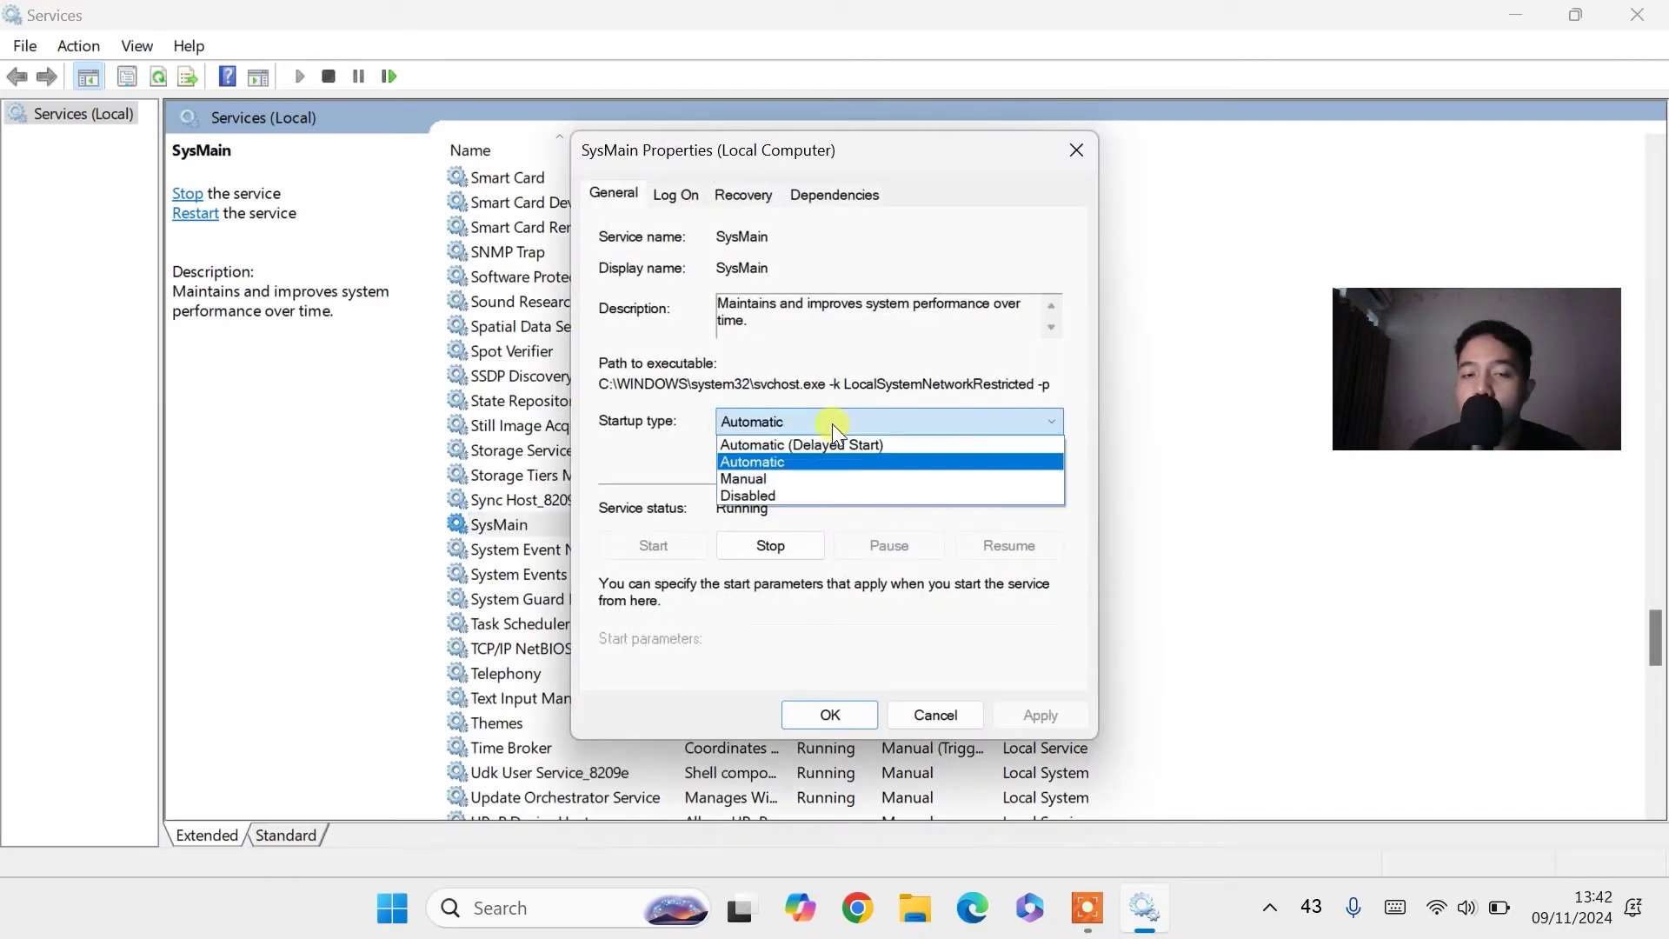
left_click(821, 494)
left_click(1043, 711)
left_click(874, 718)
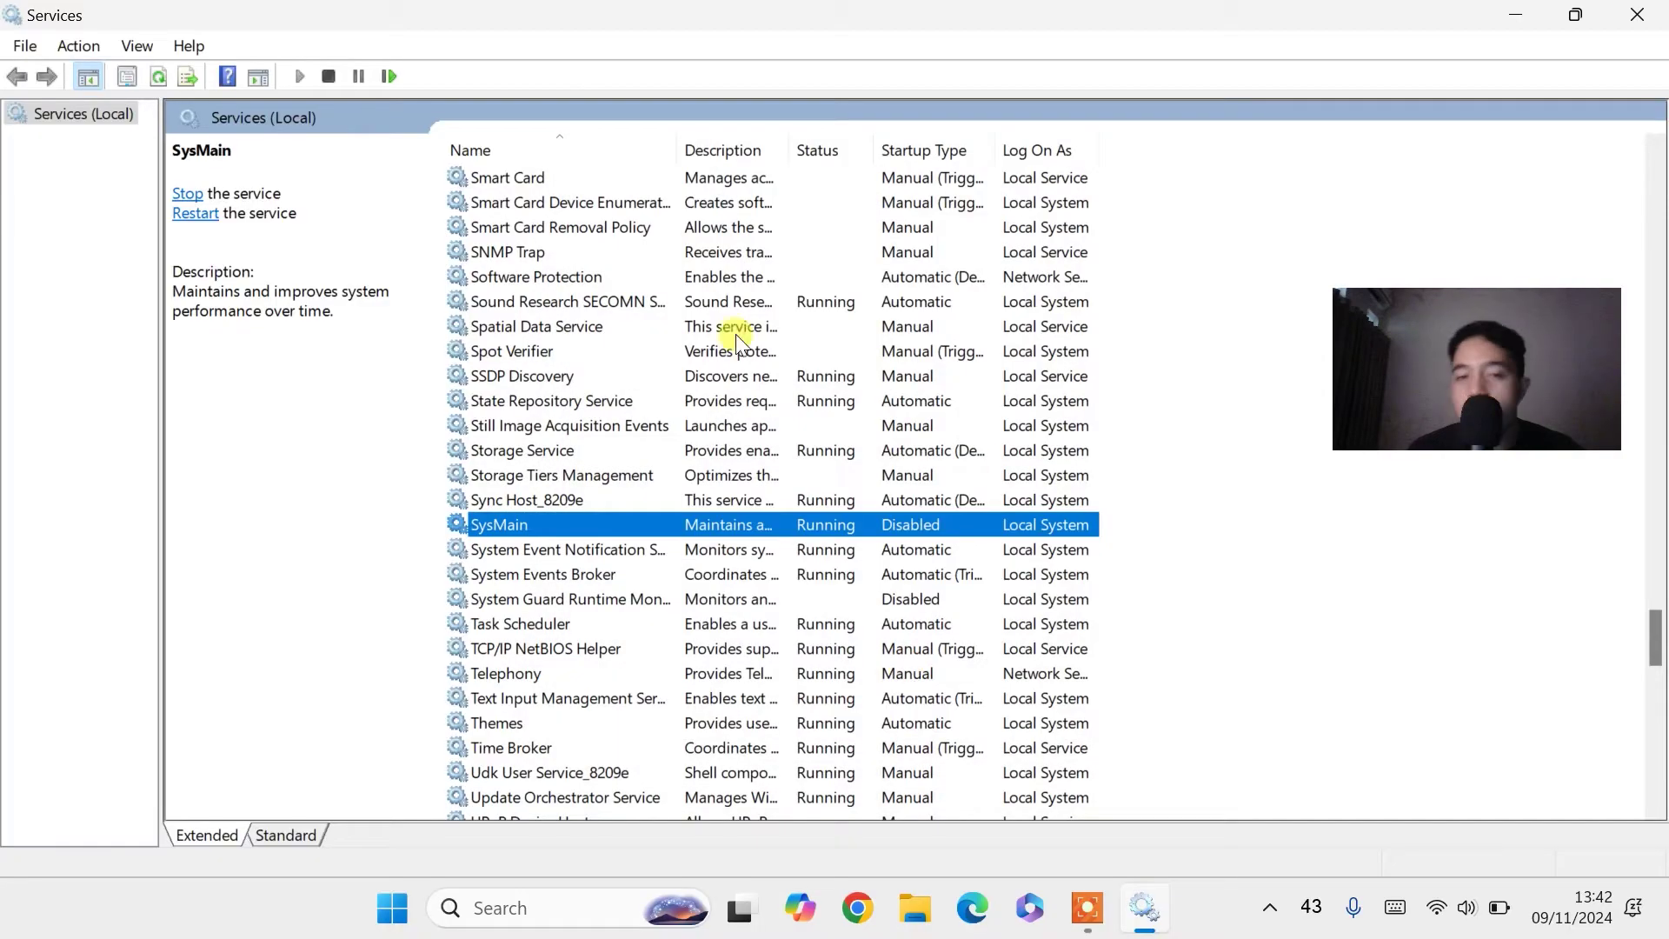
Close the Services console and bring up the Windows power options.
left_click(1637, 14)
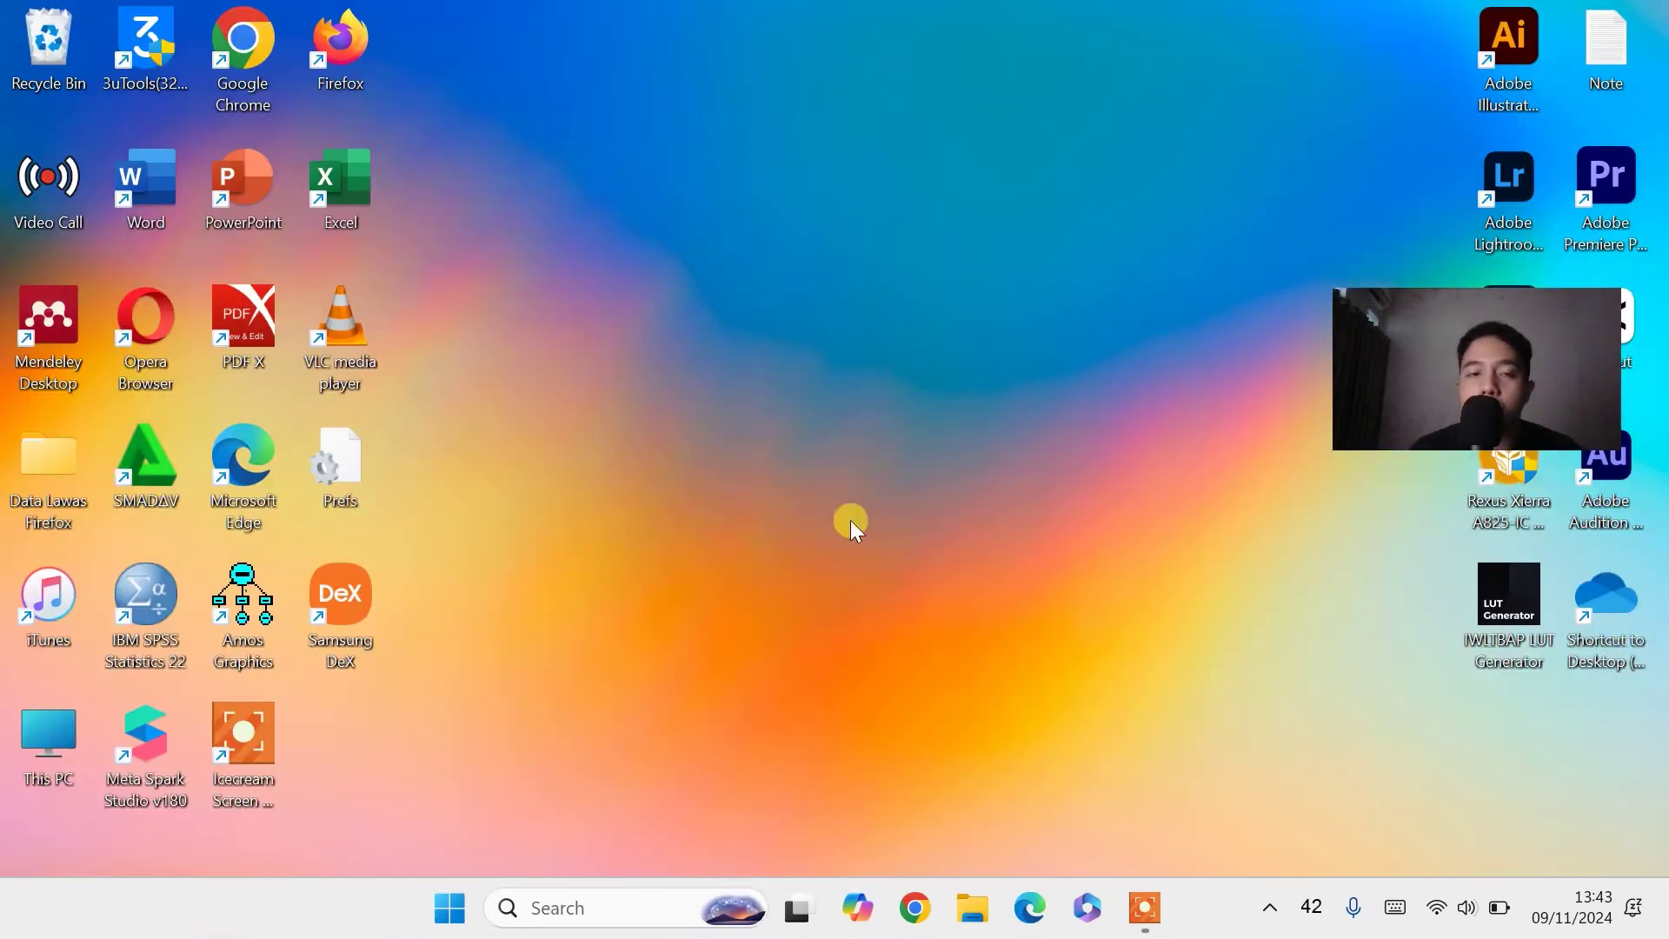
left_click(447, 907)
left_click(1140, 826)
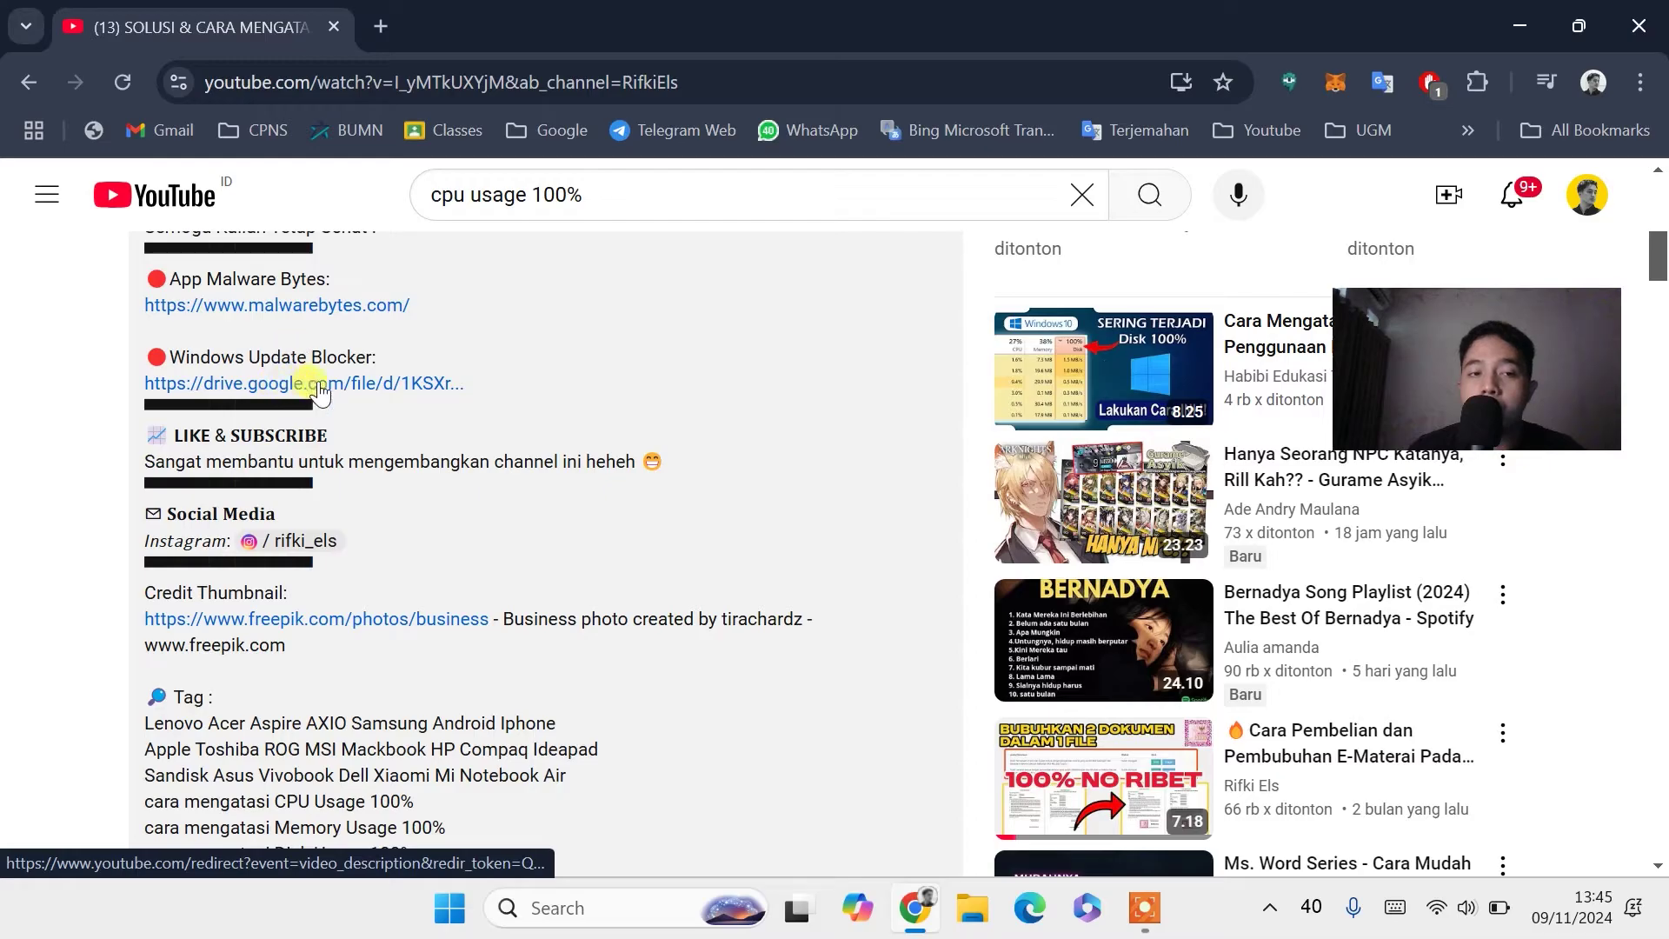
Download WinUpdBlockerv12.zip from the Windows Update Blocker link in the YouTube video description and open the archive.
left_click(381, 393)
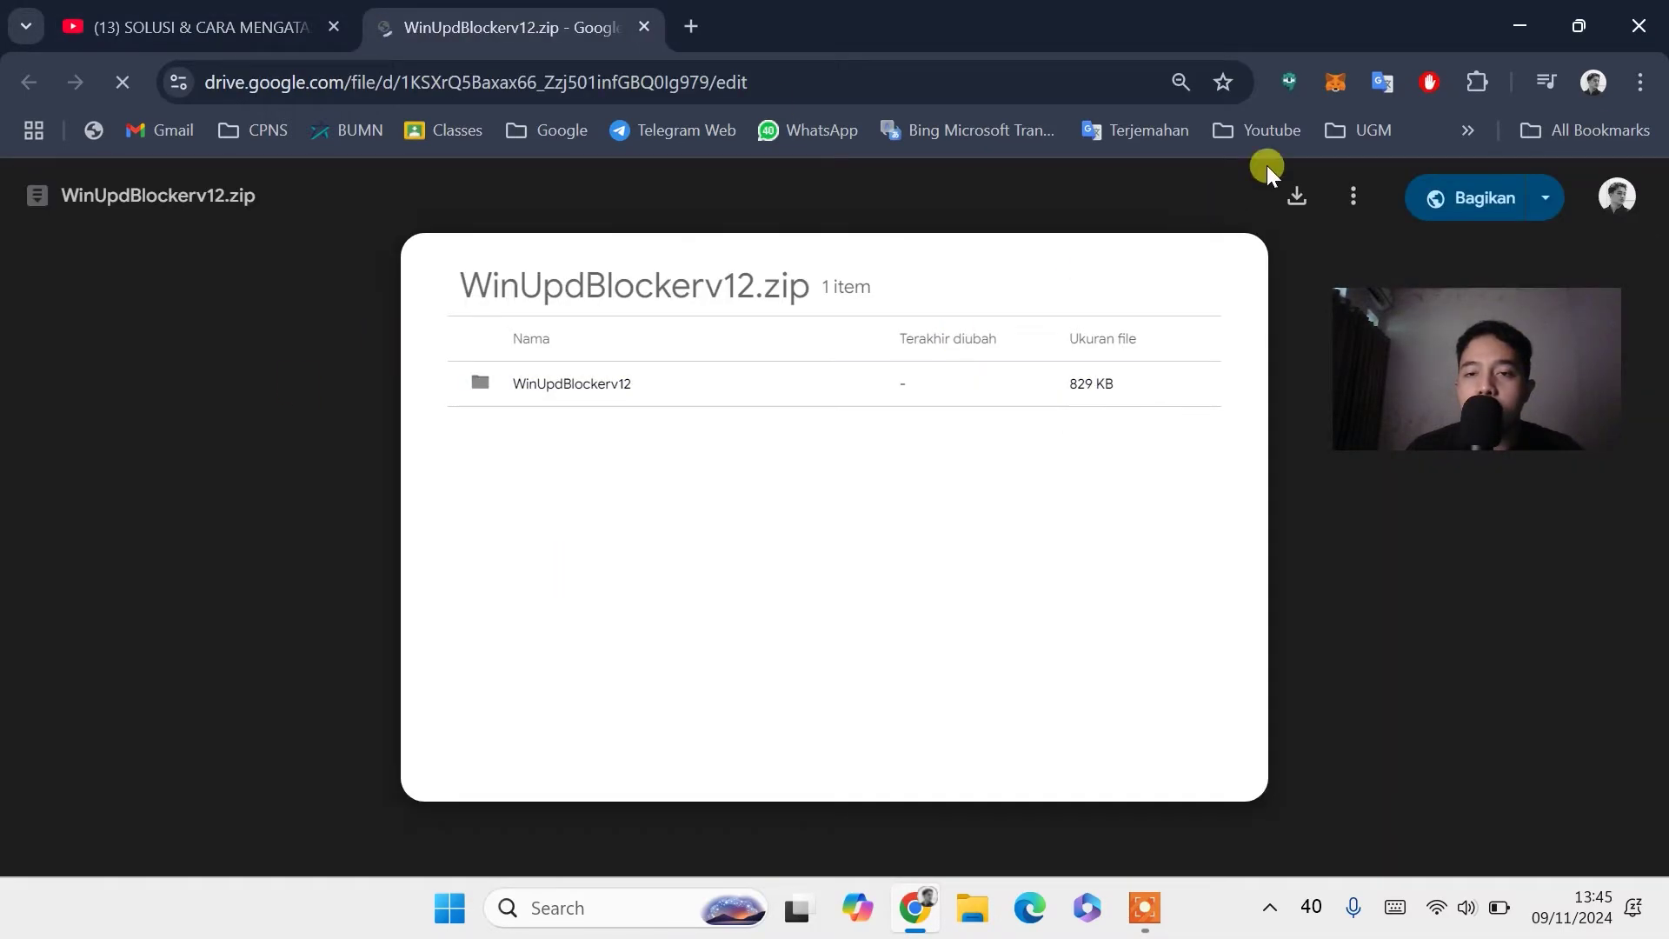
left_click(1291, 200)
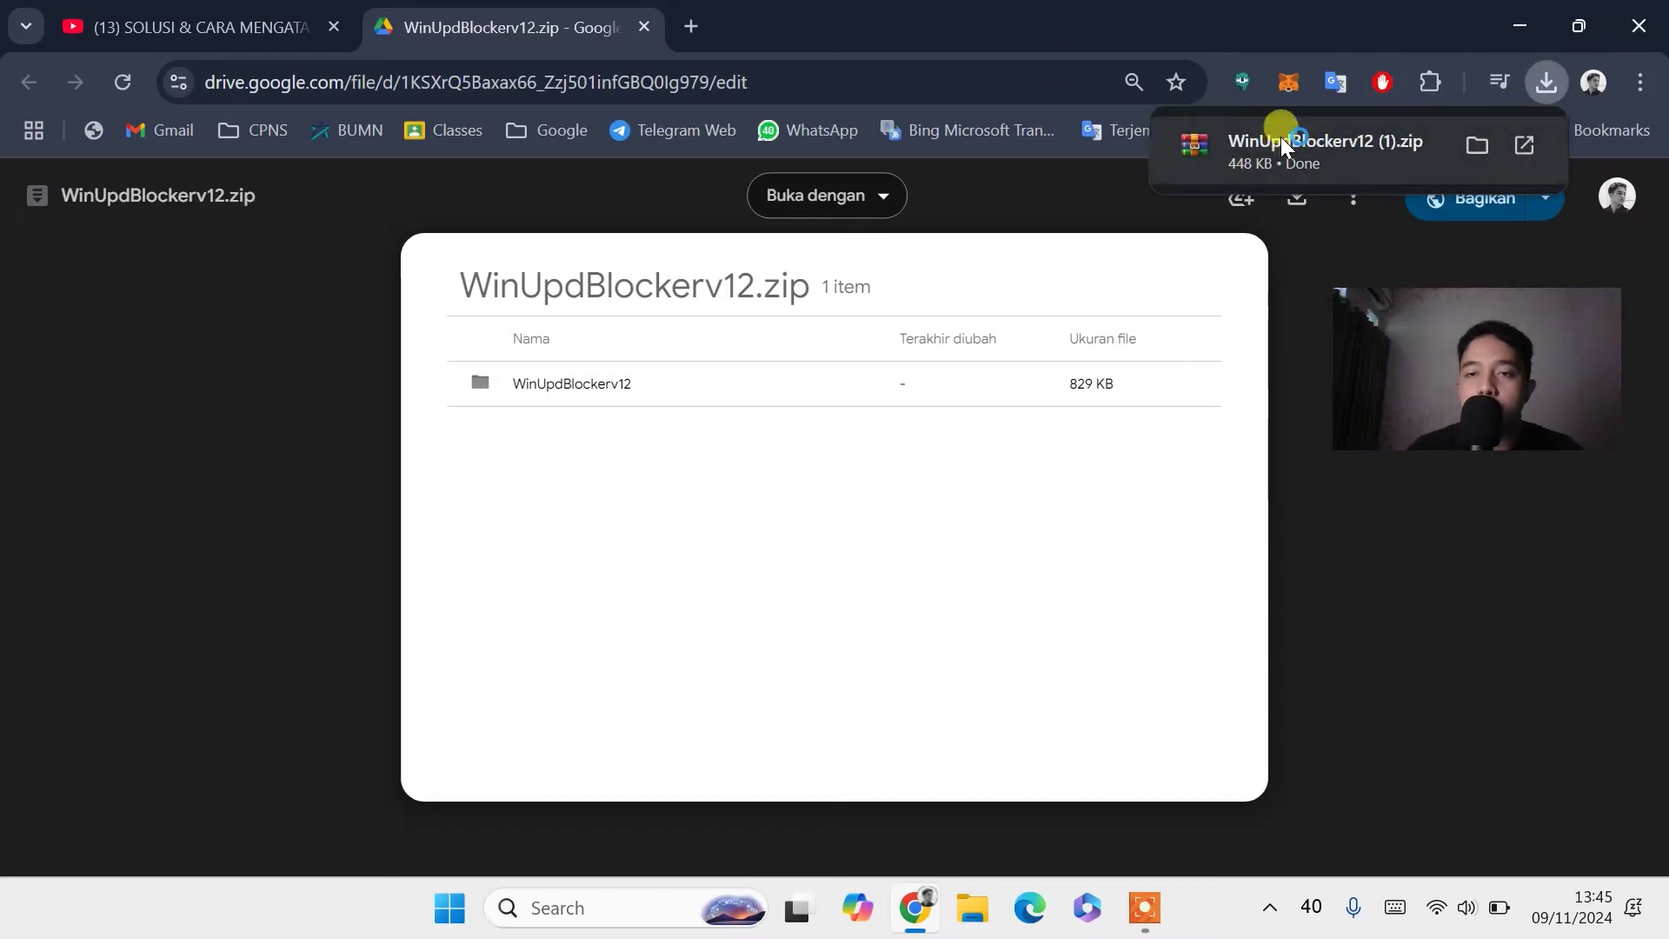
left_click(1283, 144)
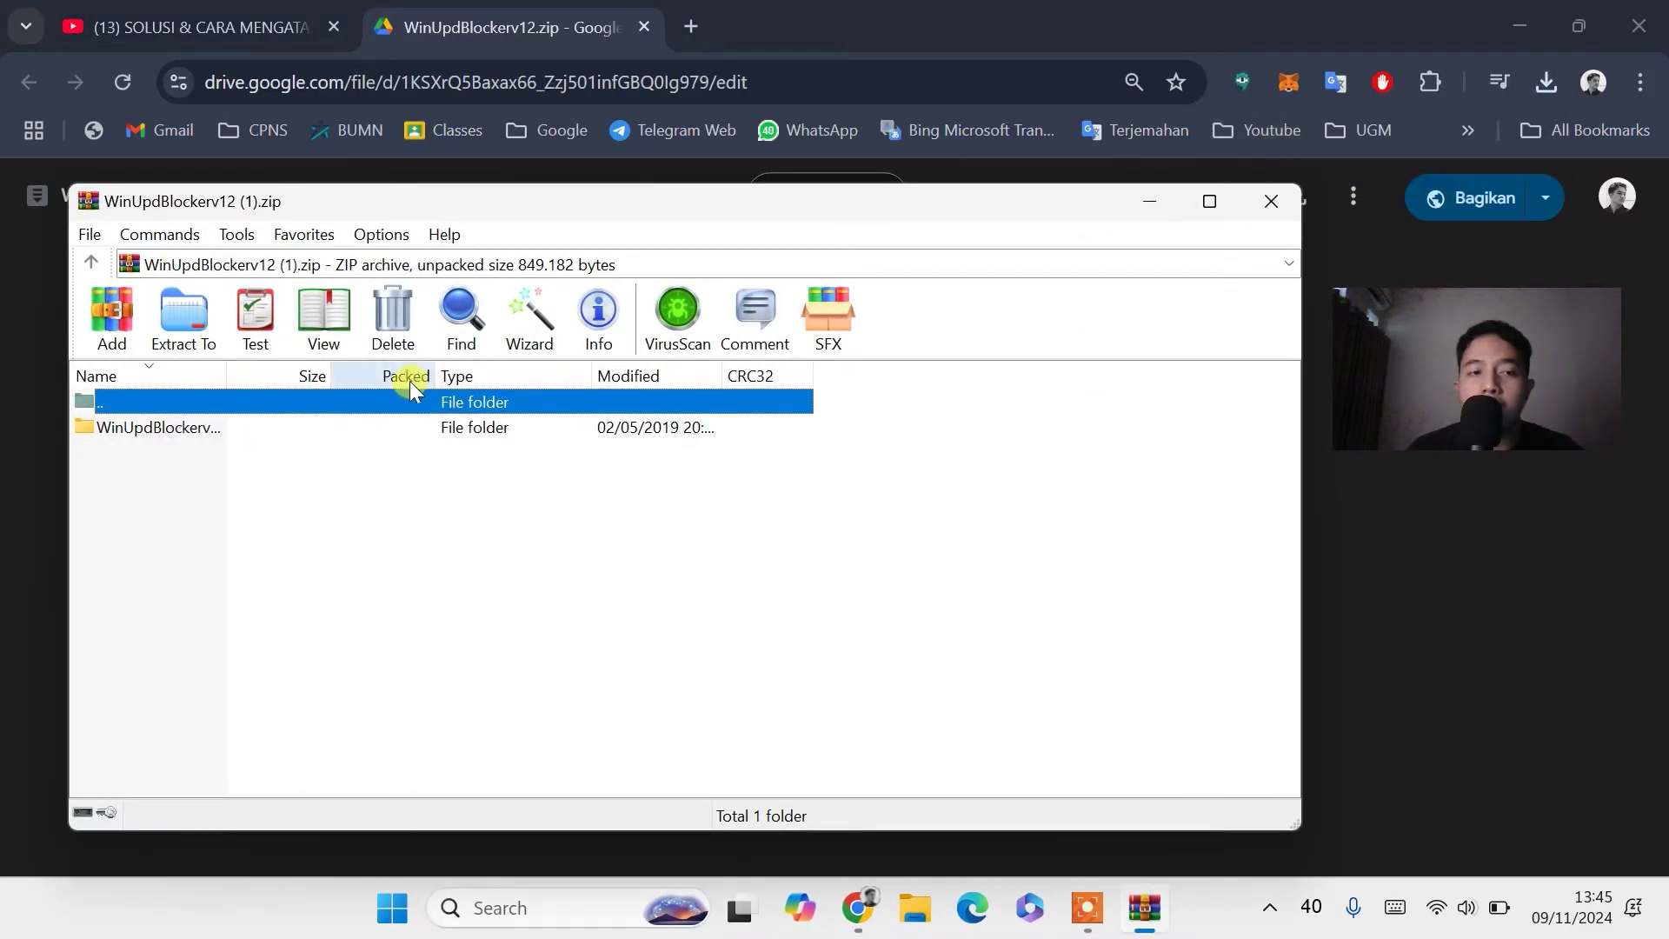
Run Wub.exe from the archive's WinUpdBlockerv12 folder and approve the elevation request.
double_click(184, 429)
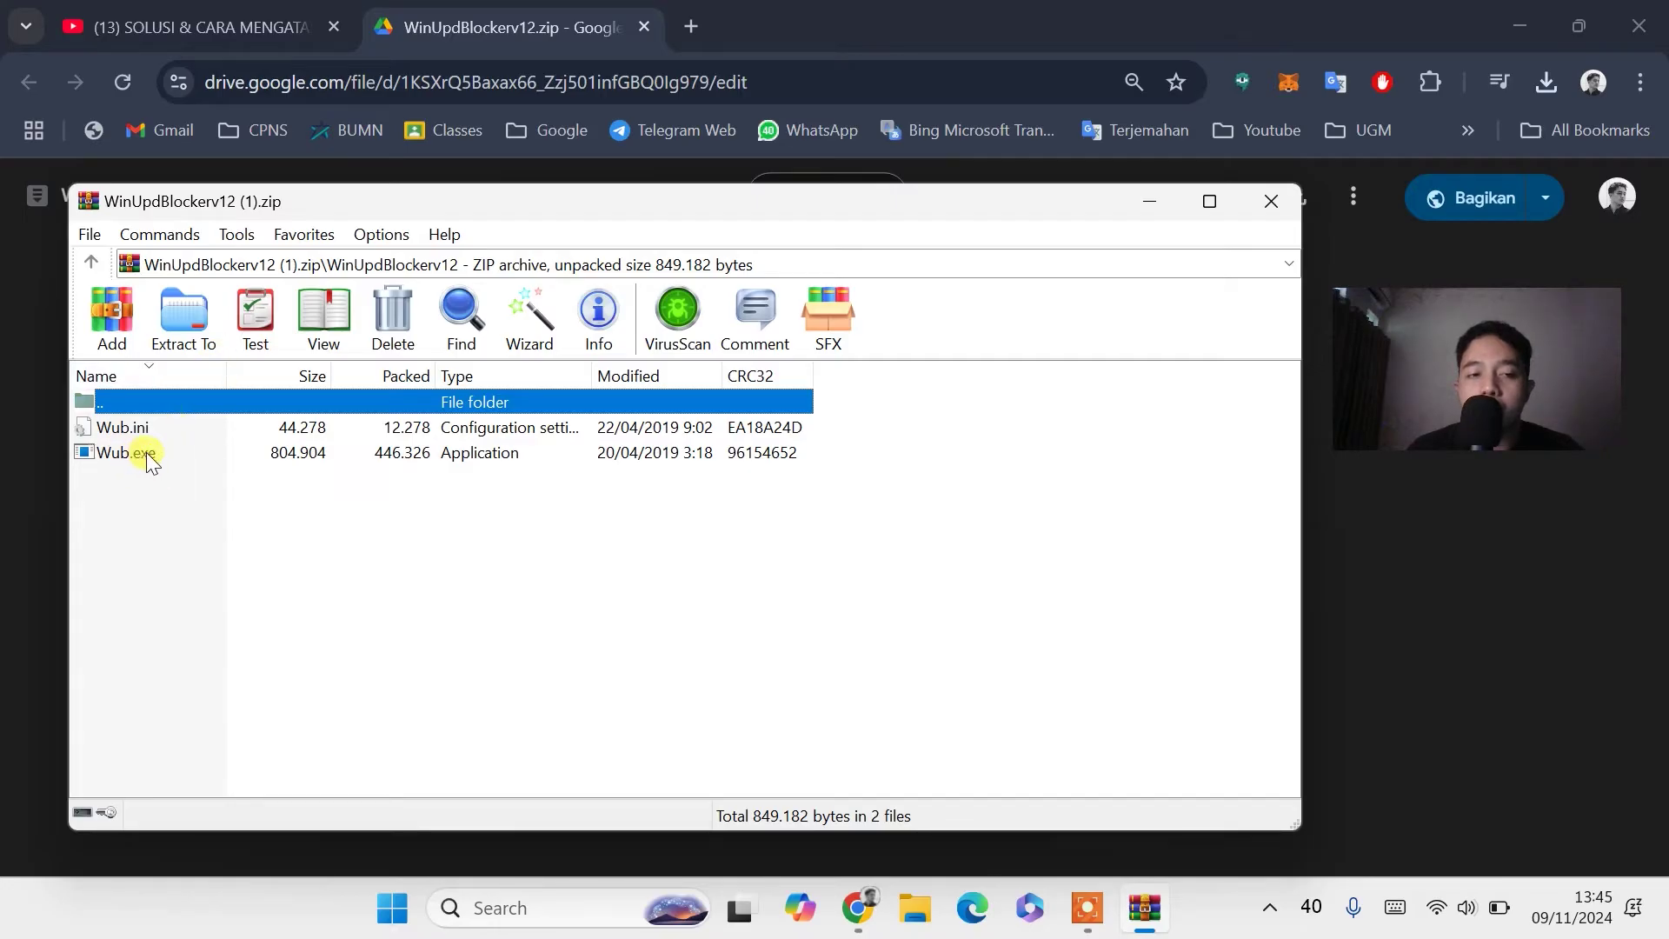
left_click(131, 453)
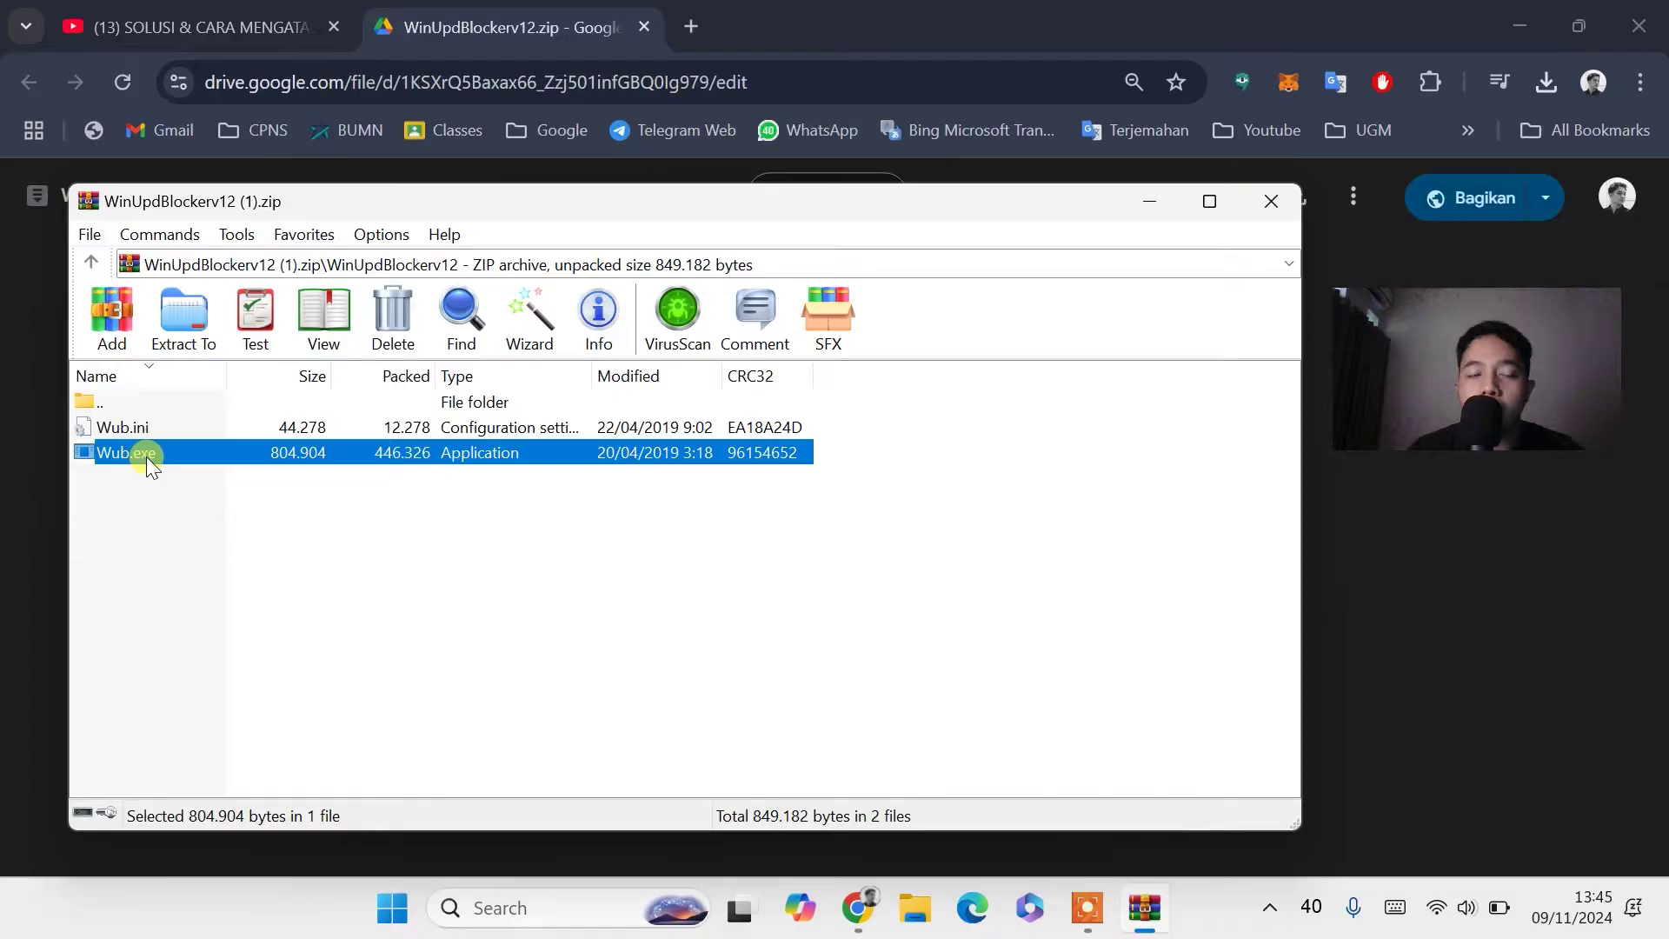
double_click(146, 456)
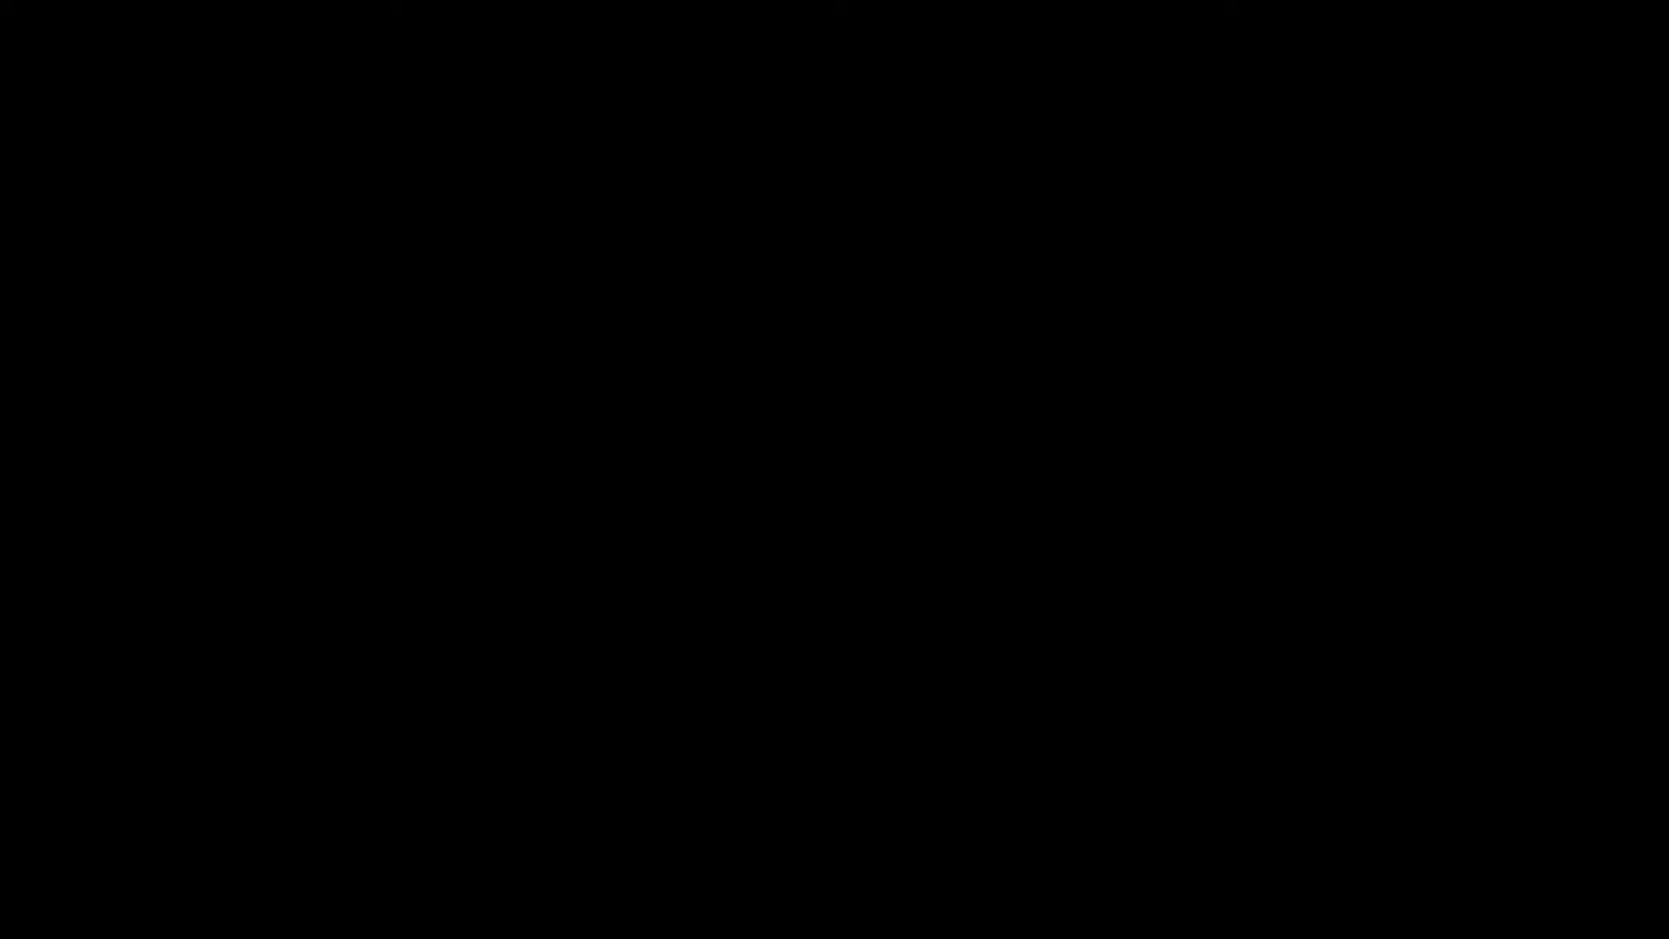
left_click(734, 681)
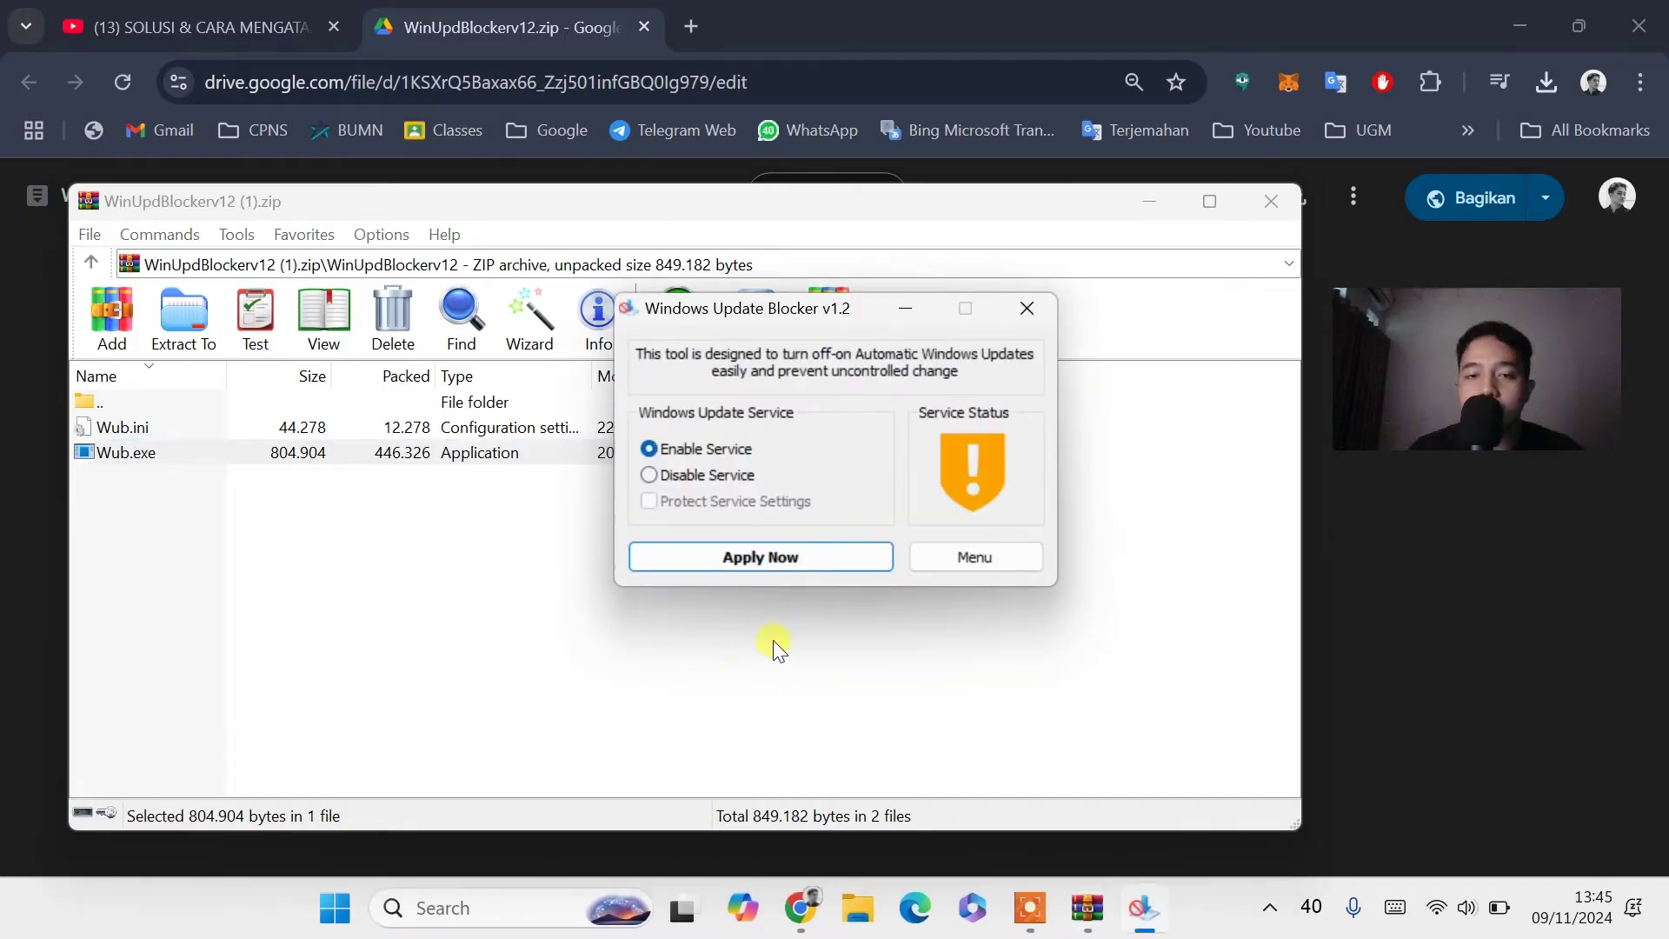
Apply Disable Service with Protect Service Settings to the Windows Update service, then close Windows Update Blocker and the archive.
left_click(648, 478)
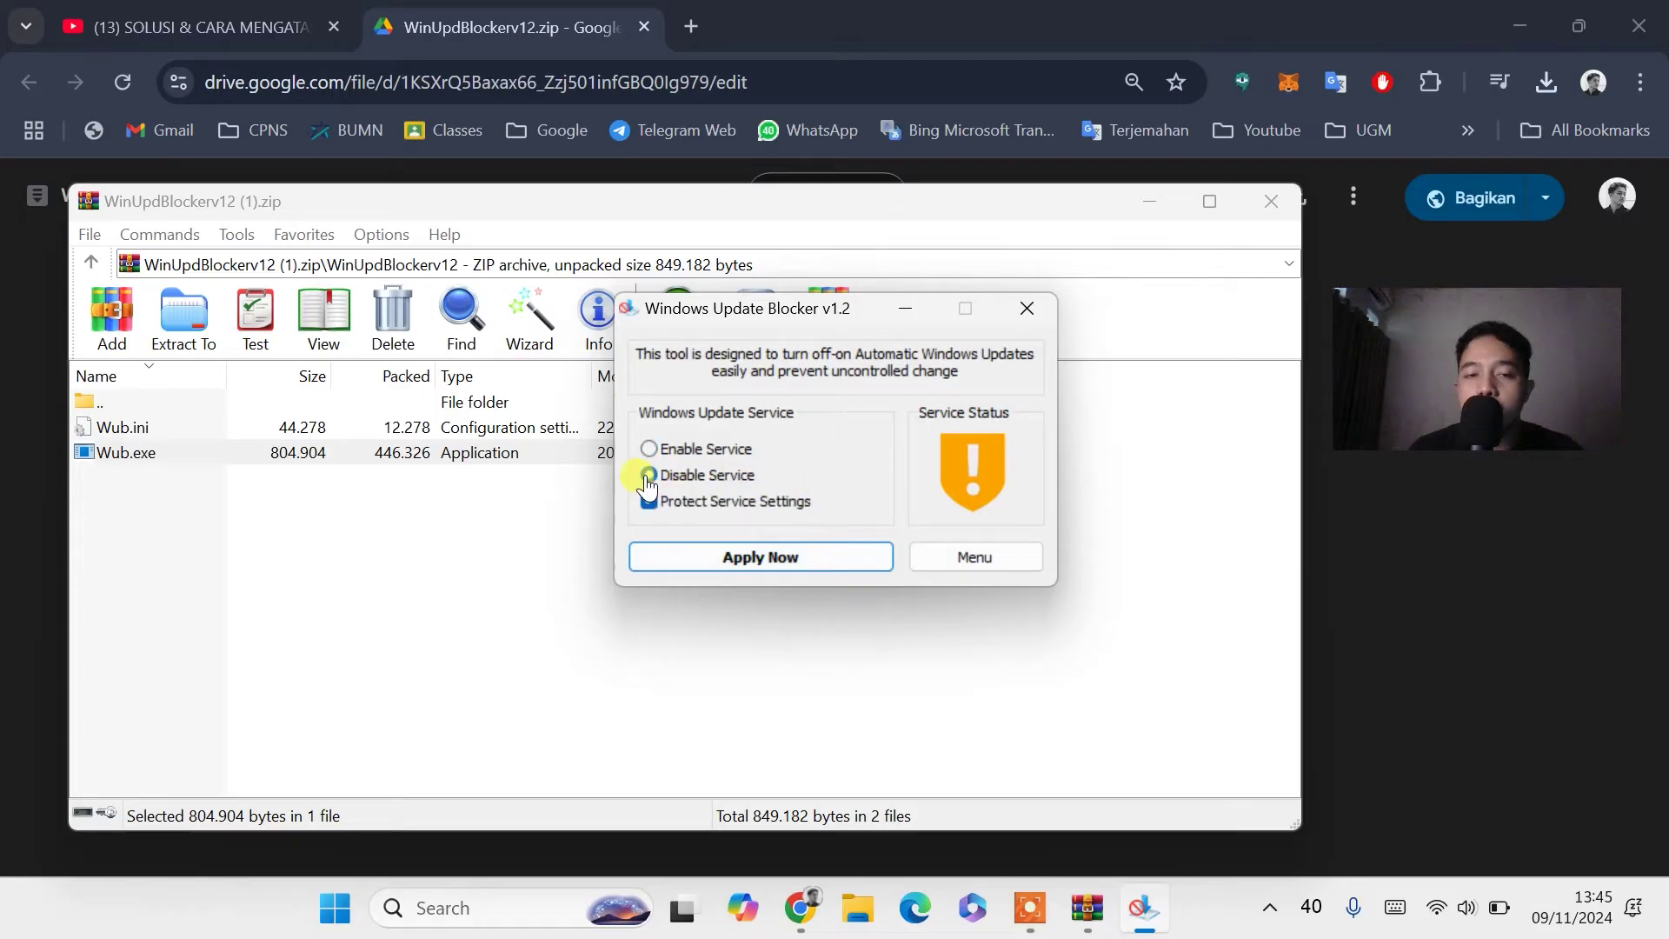
left_click(776, 569)
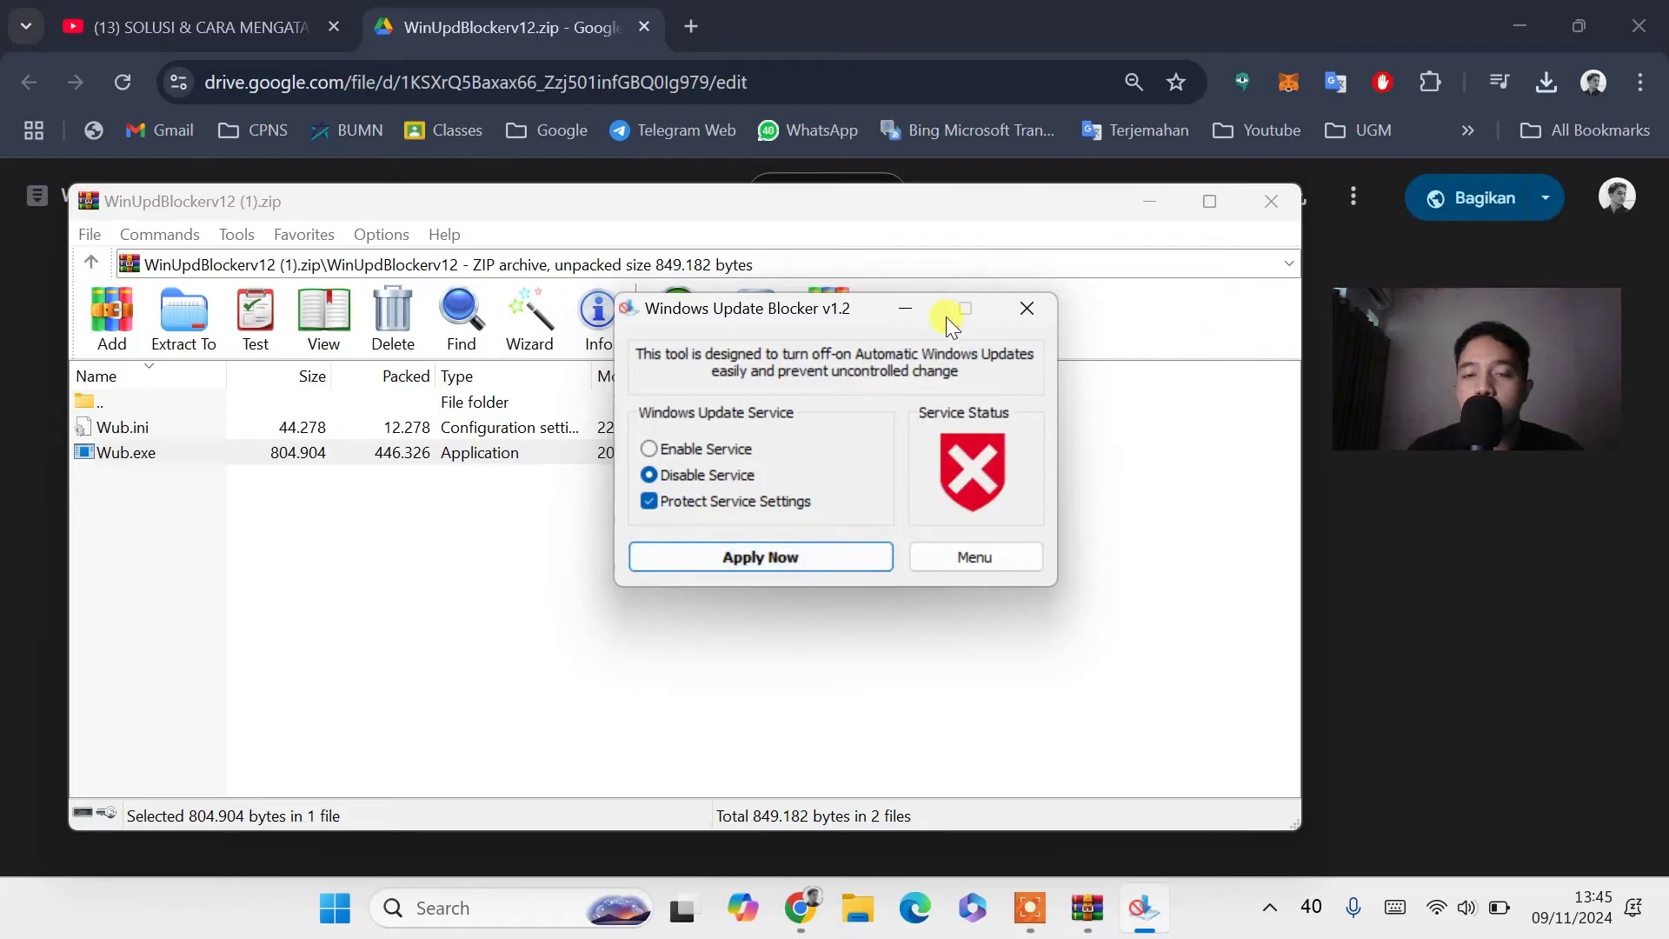
left_click(1016, 313)
left_click(1273, 203)
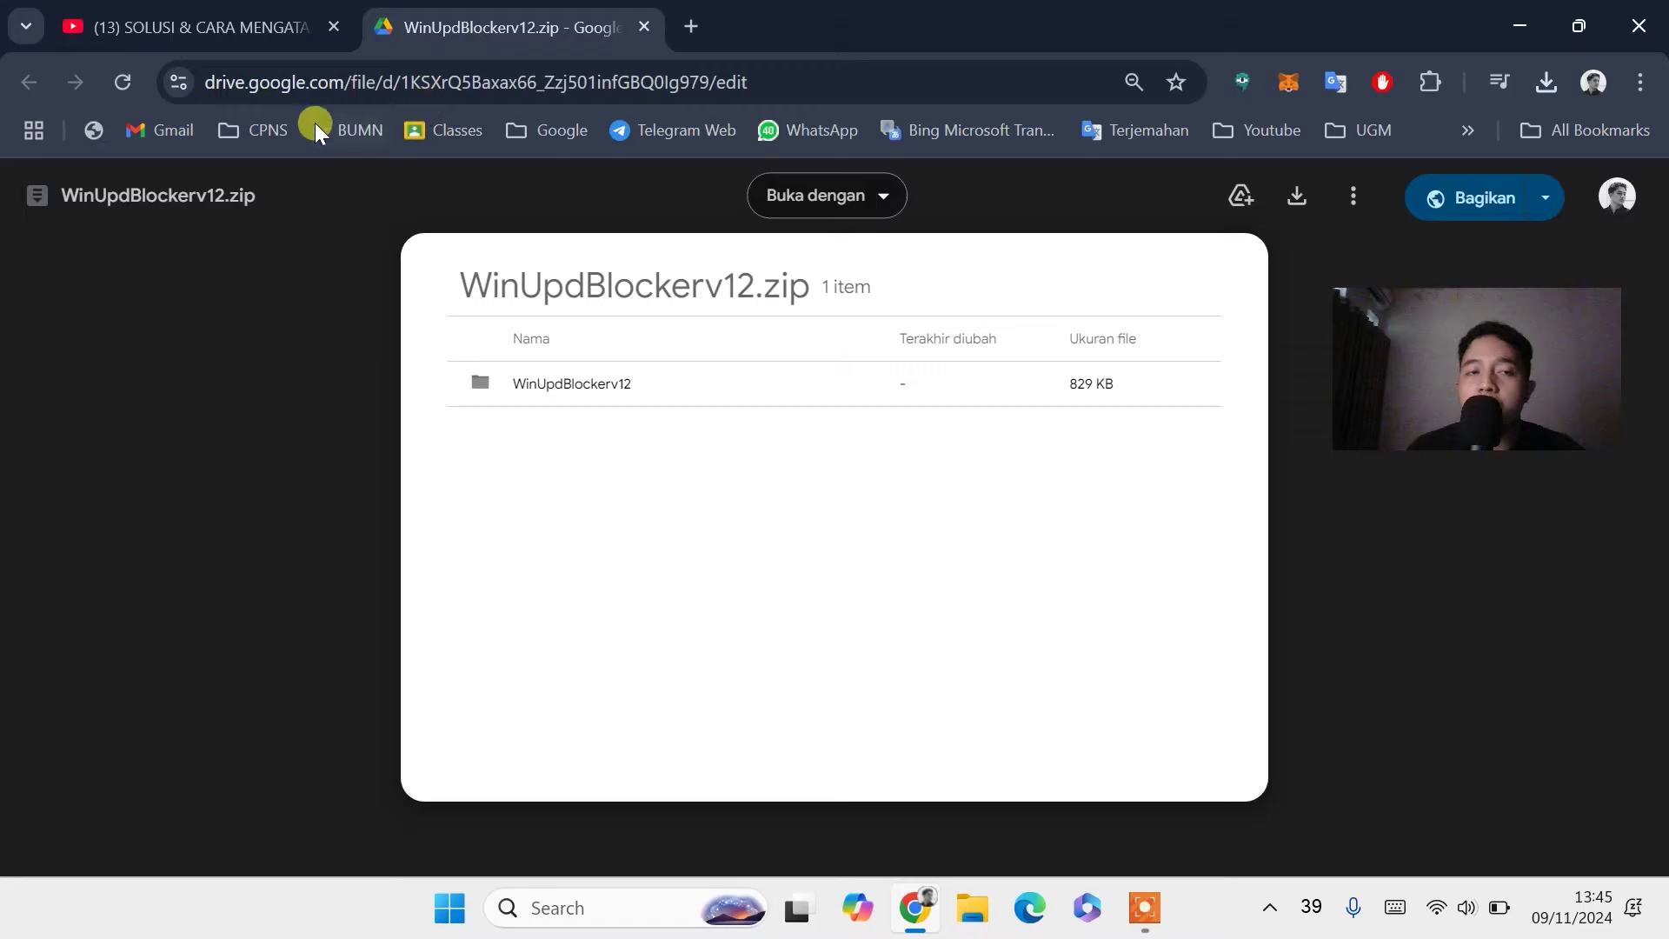
Download the free Malwarebytes installer through the App Malware Bytes link in the YouTube video description and show the recent downloads.
left_click(211, 26)
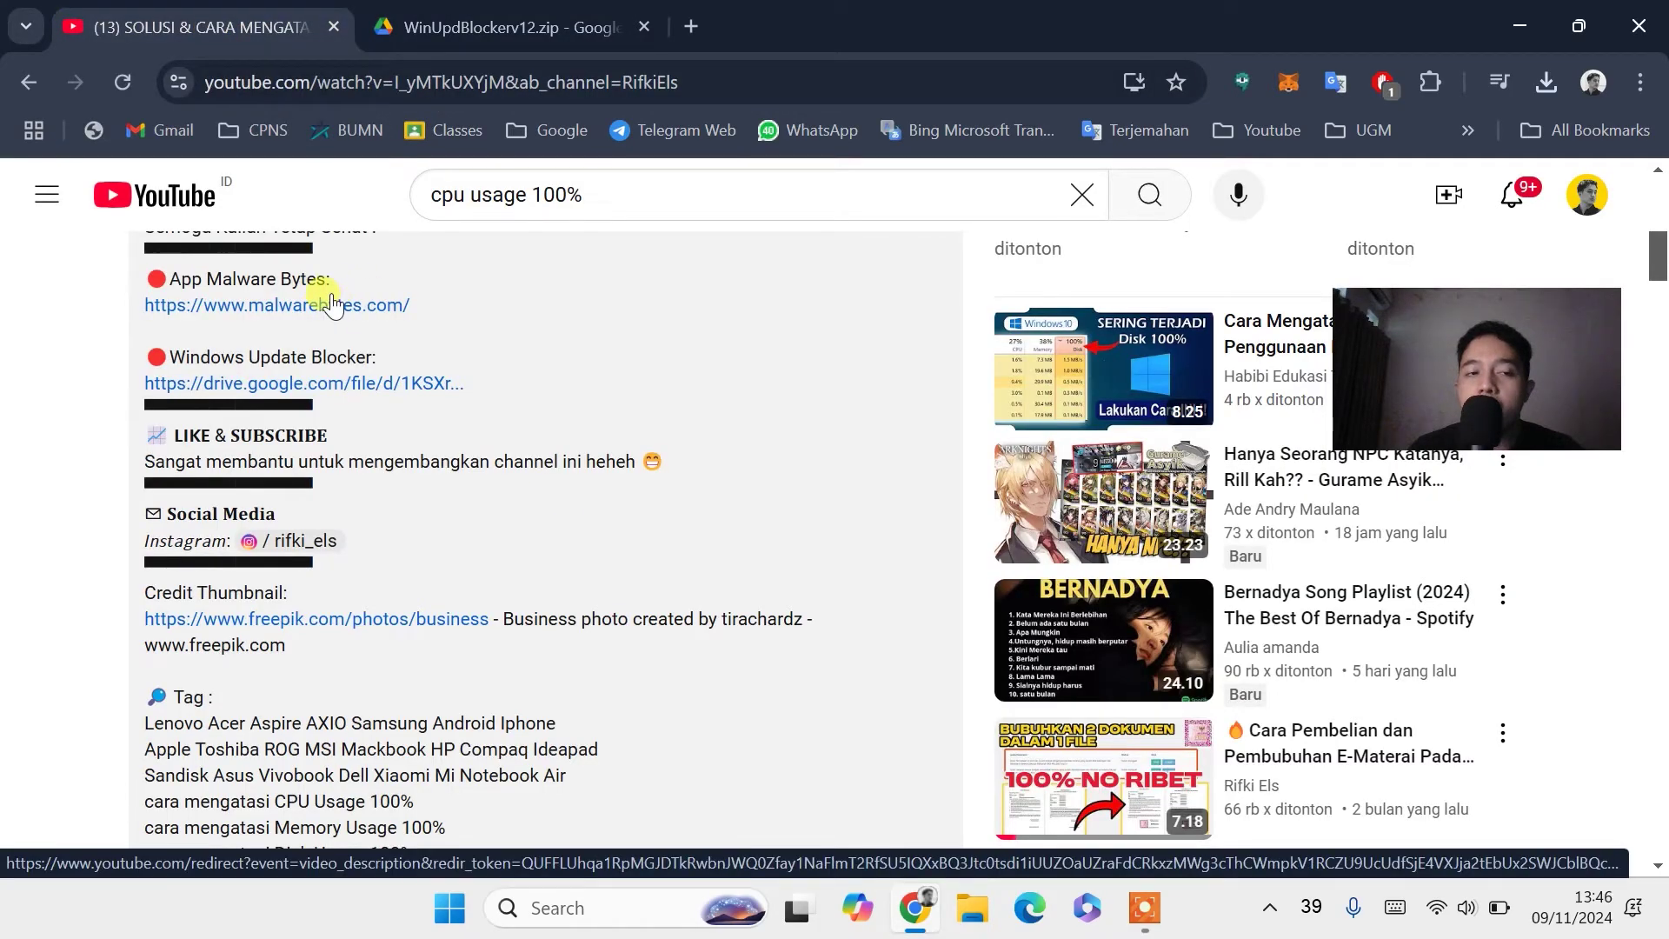
left_click(280, 305)
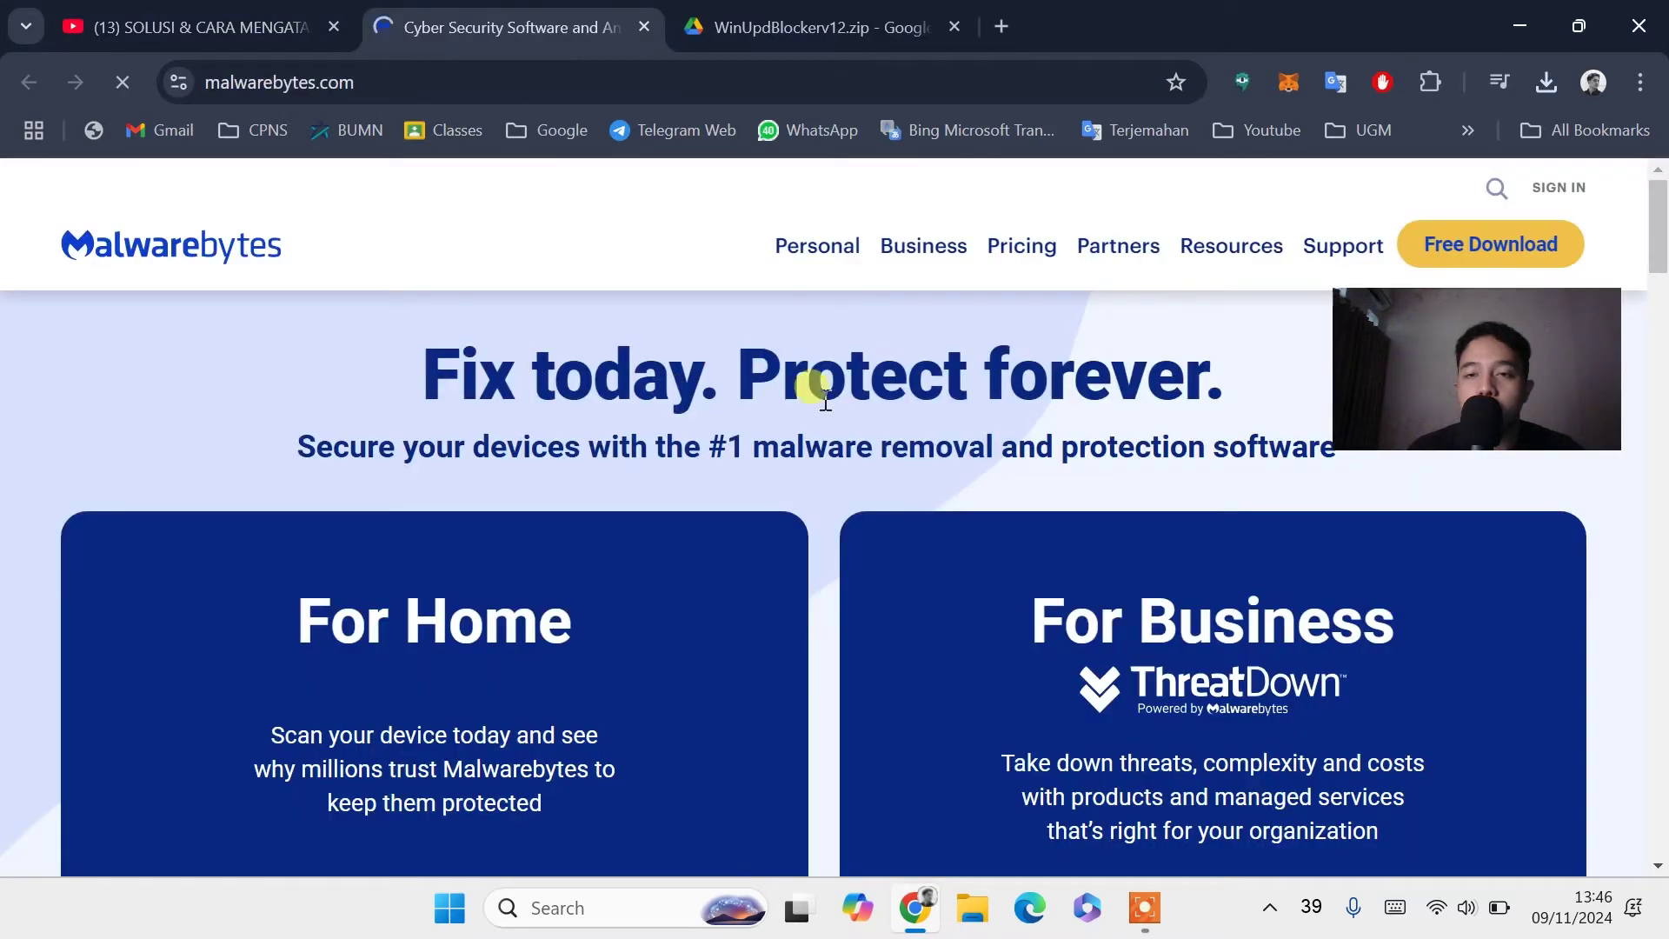
left_click(1486, 252)
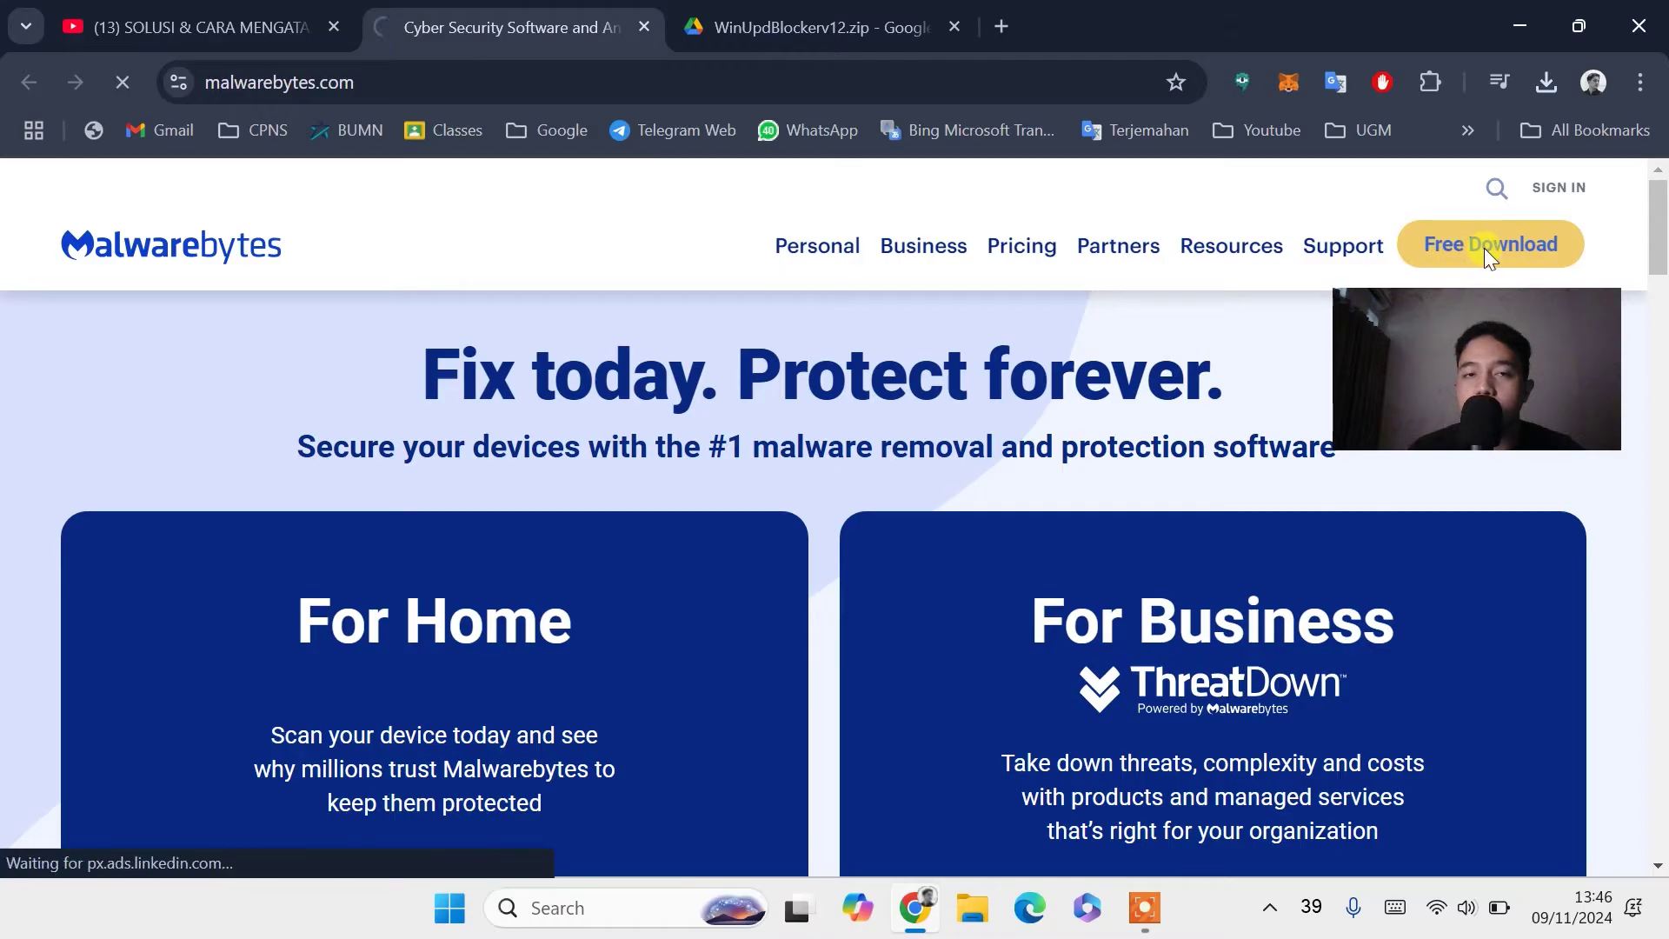
scroll(1008, 524, "down", 3)
scroll(1018, 520, "down", 15)
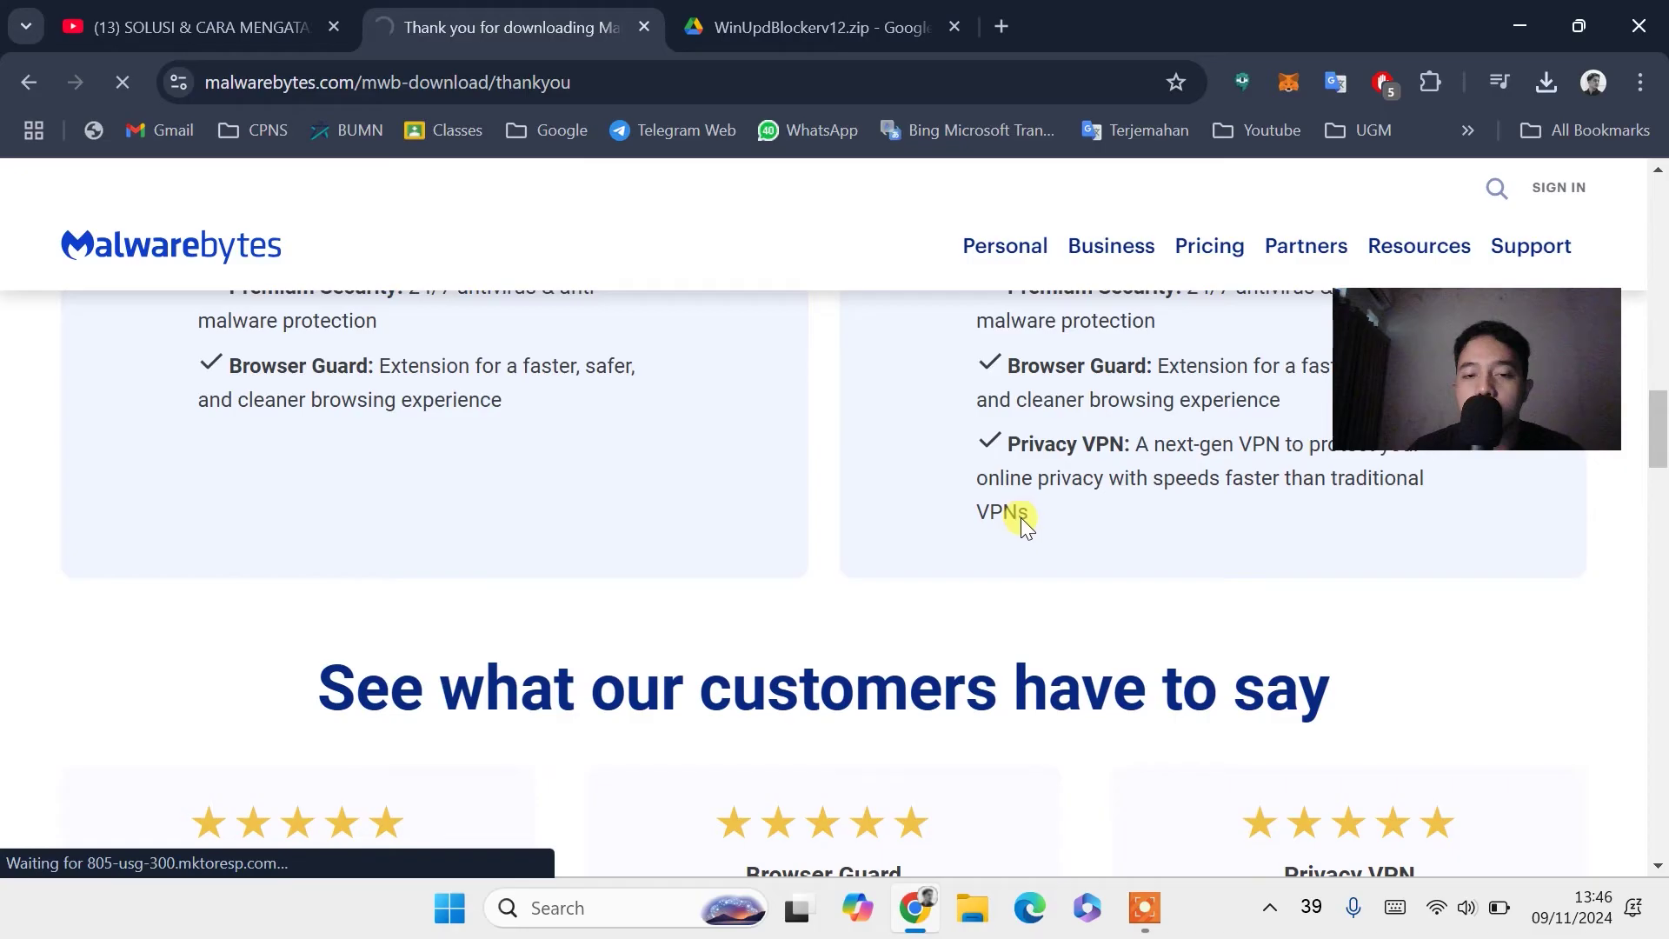
scroll(1021, 518, "down", 15)
scroll(1021, 520, "down", 3)
scroll(1013, 529, "up", 15)
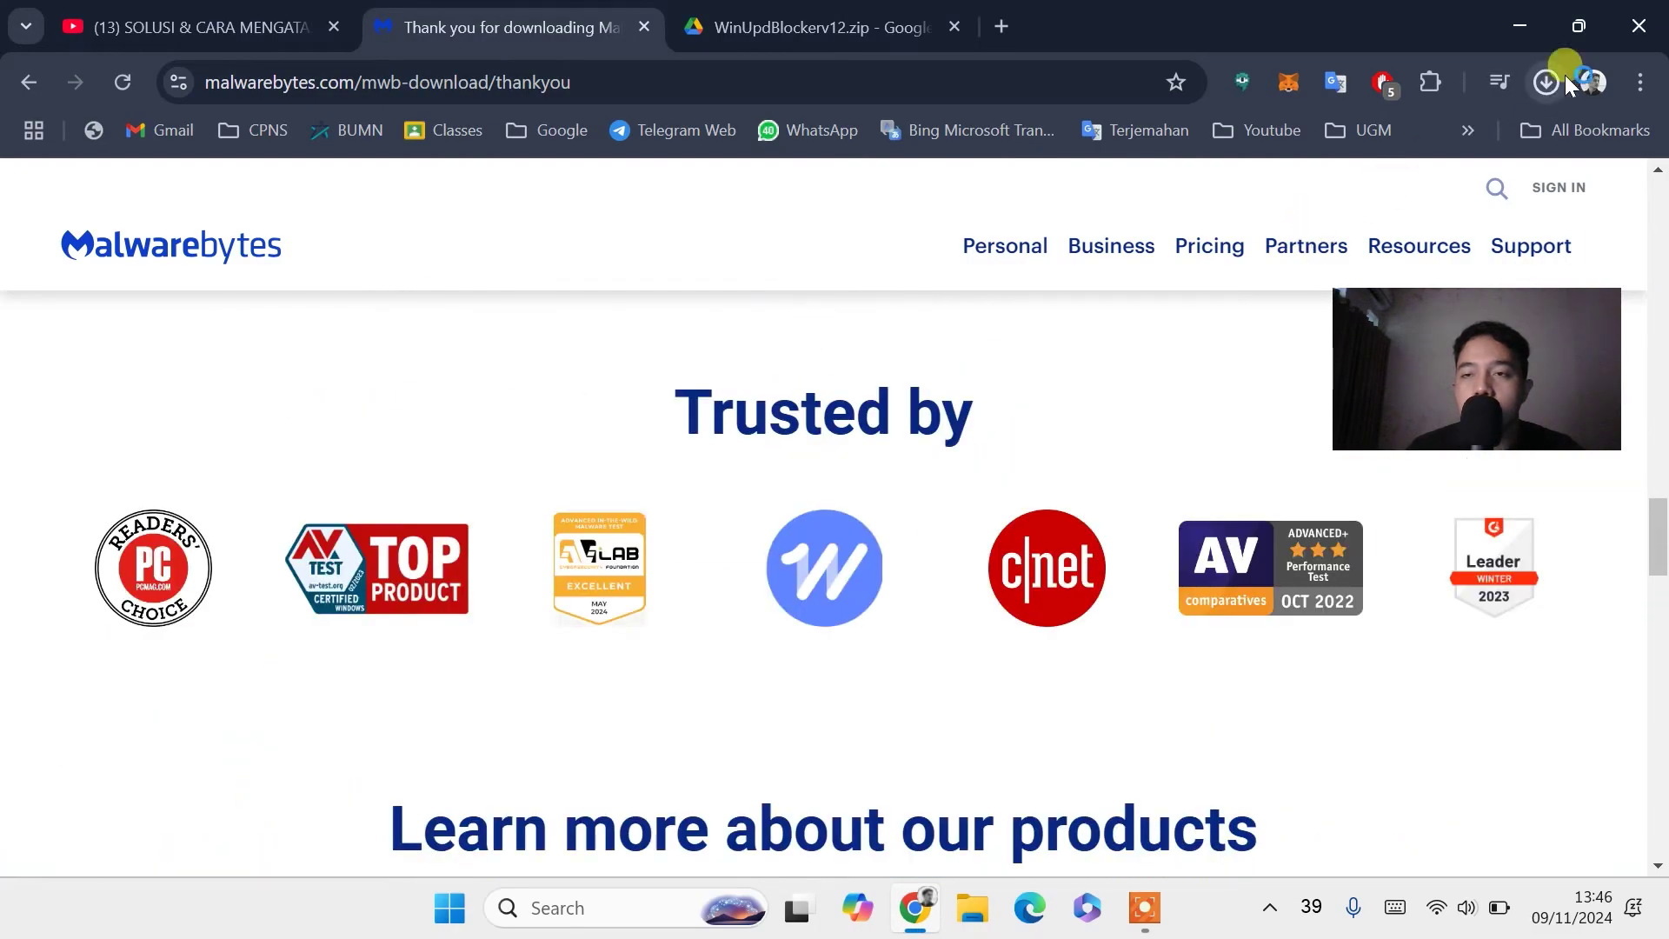
left_click(1547, 82)
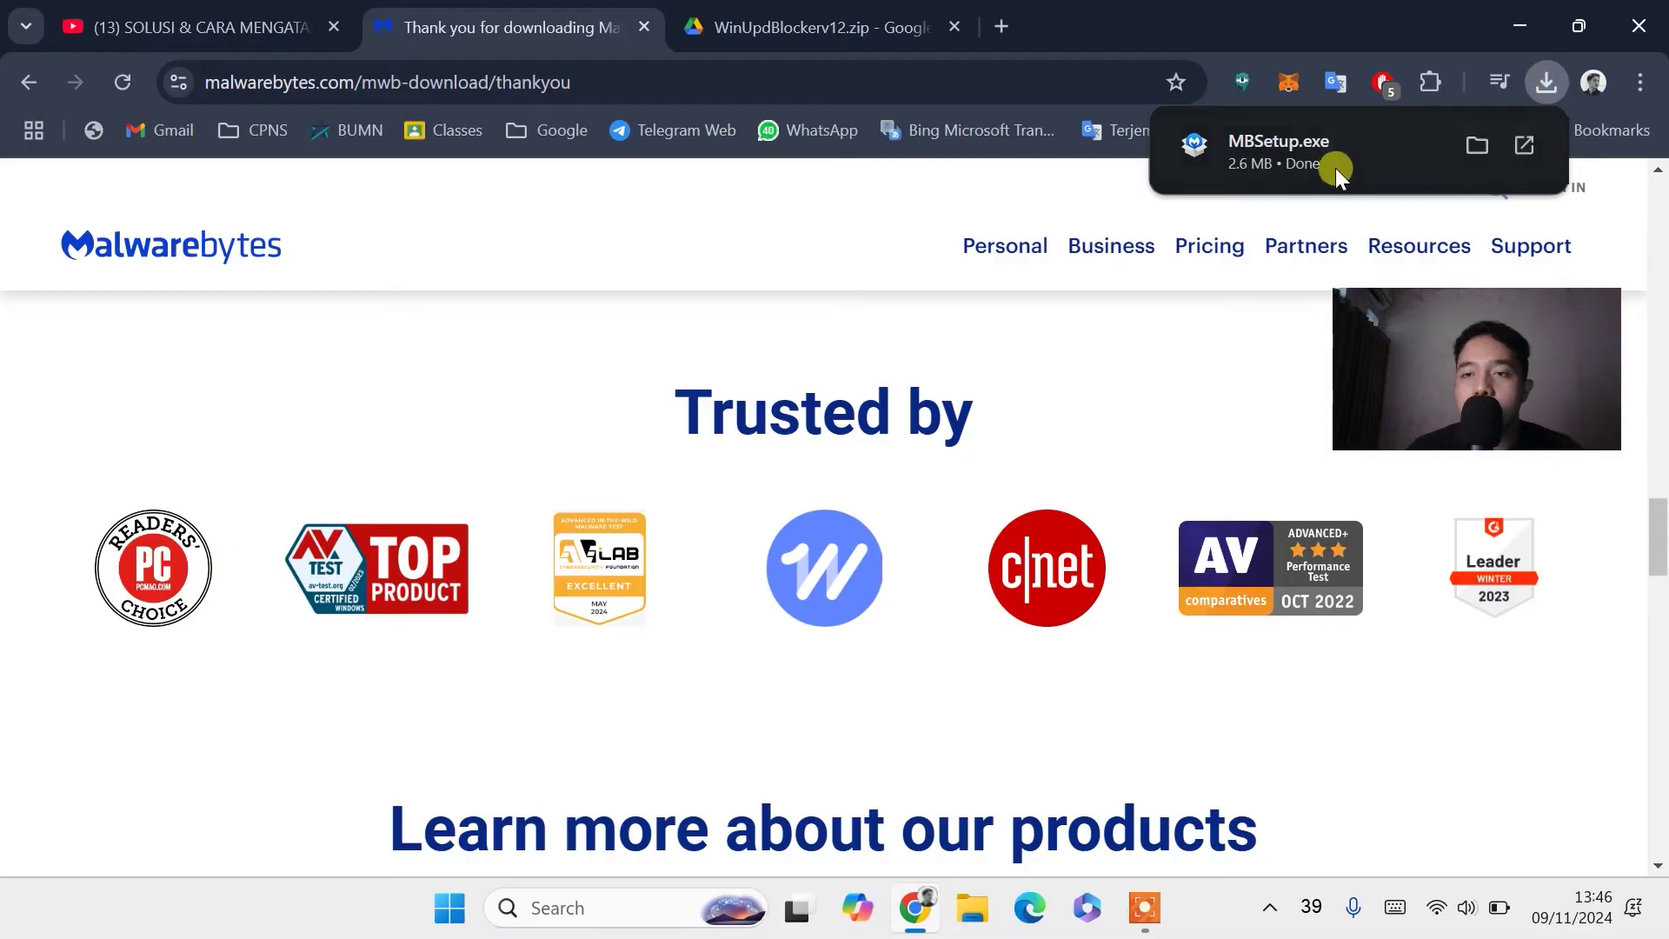
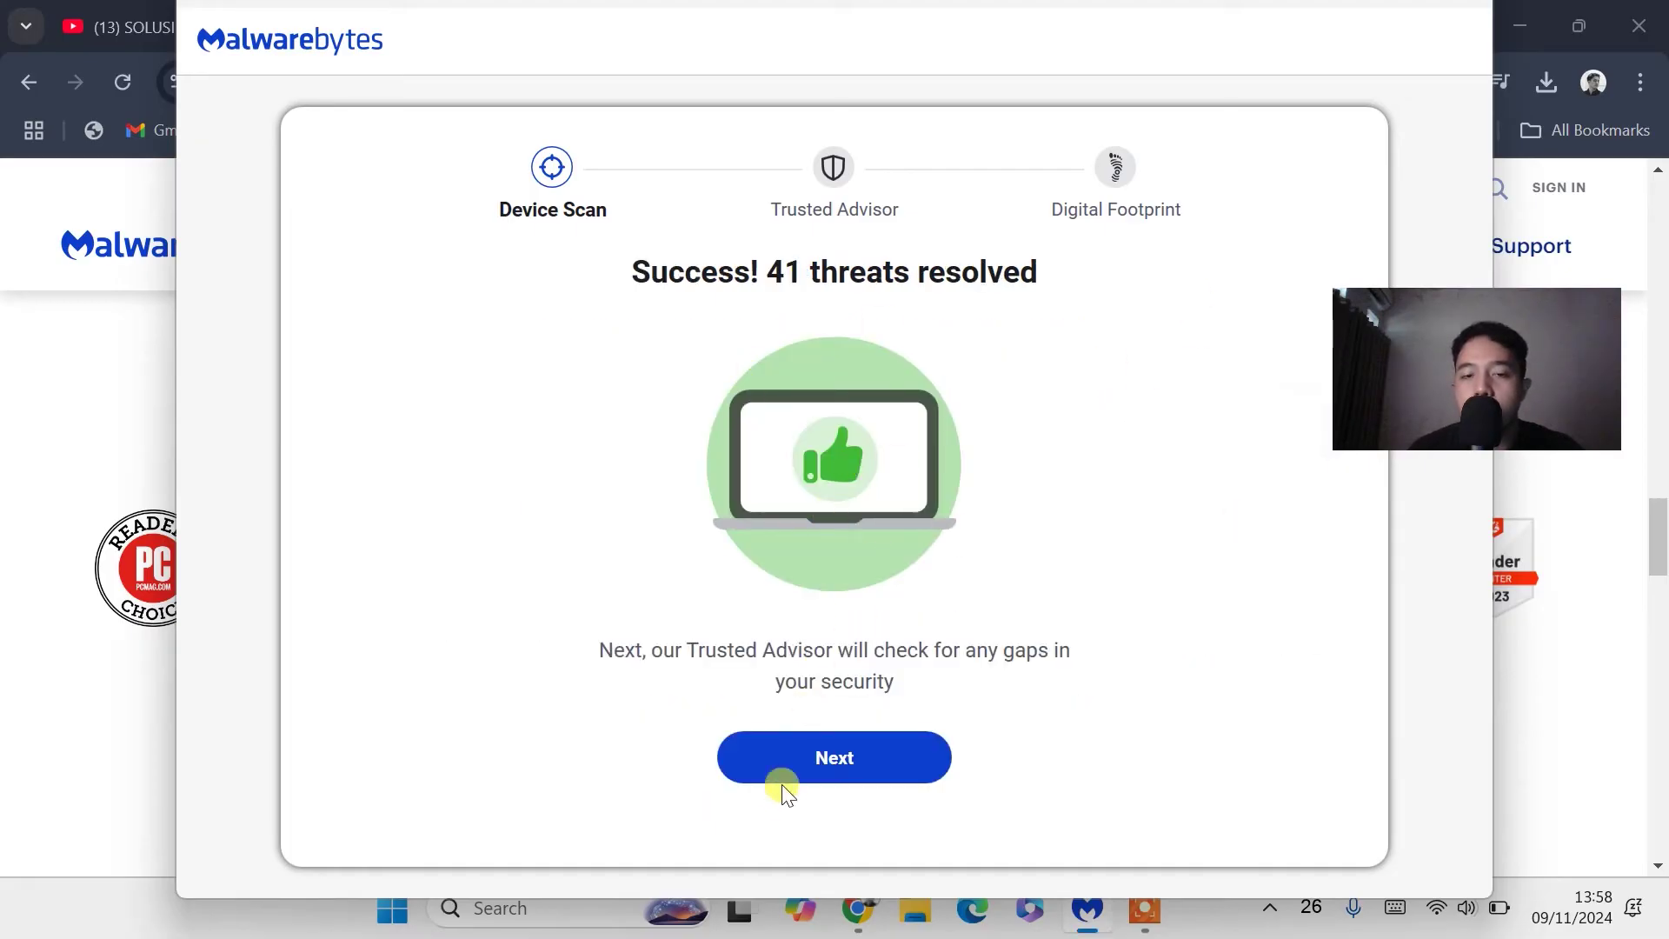
Proceed past the Device Scan and Trusted Advisor results, skip the Digital Footprint scan, and postpone buying Malwarebytes.
left_click(864, 771)
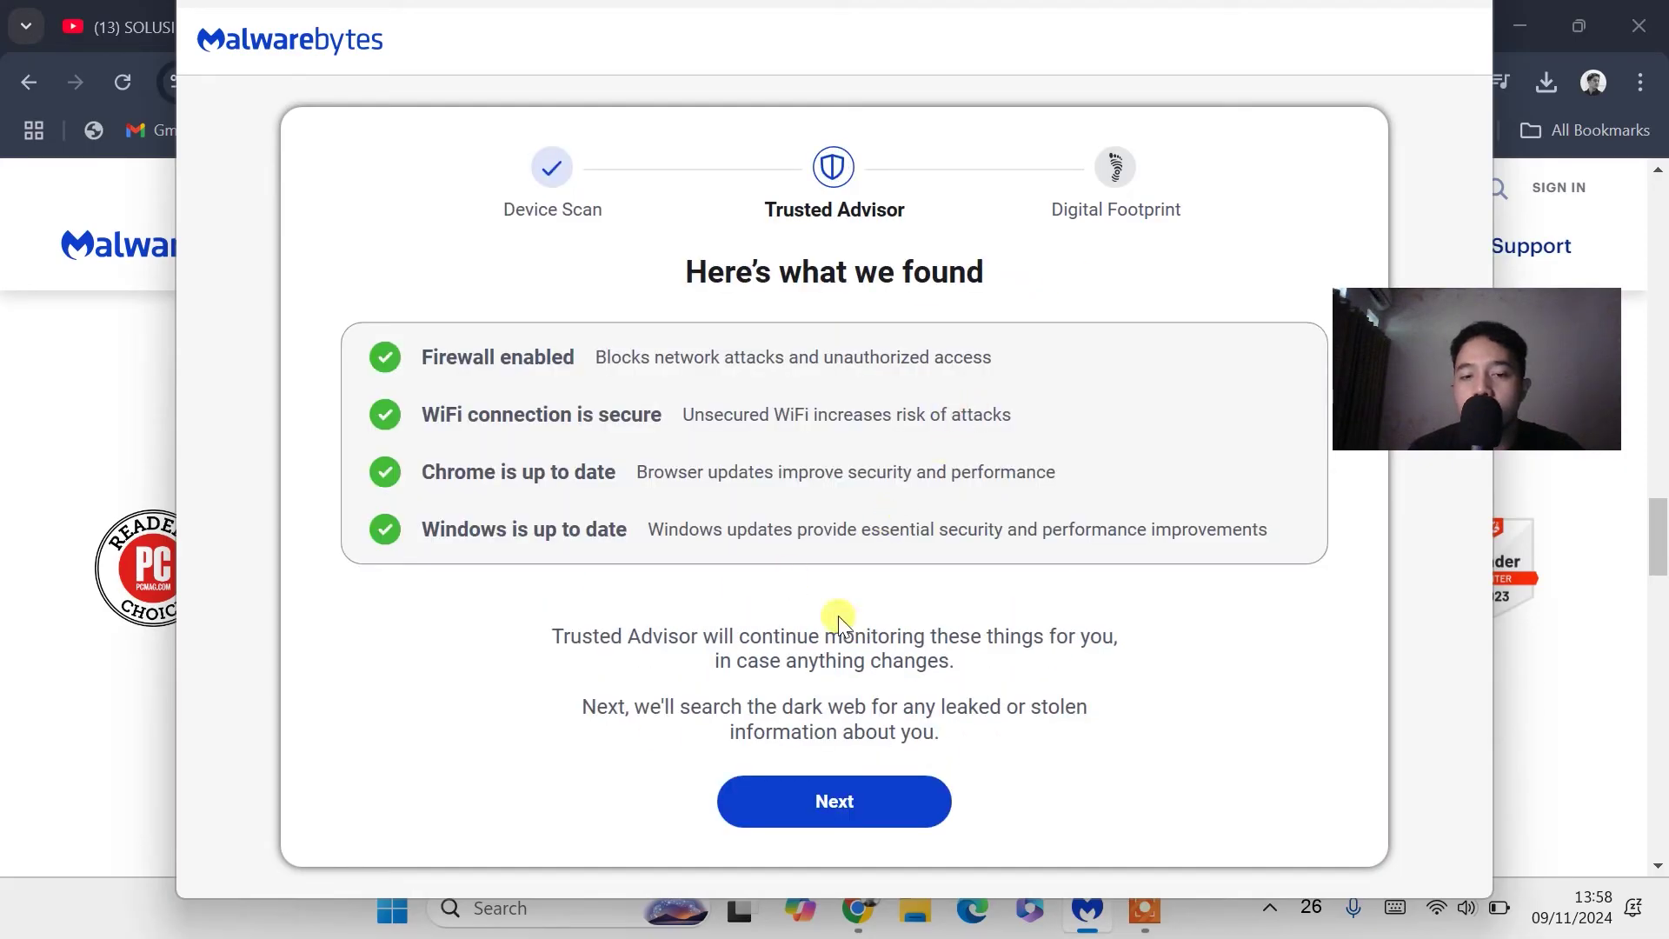
left_click(859, 816)
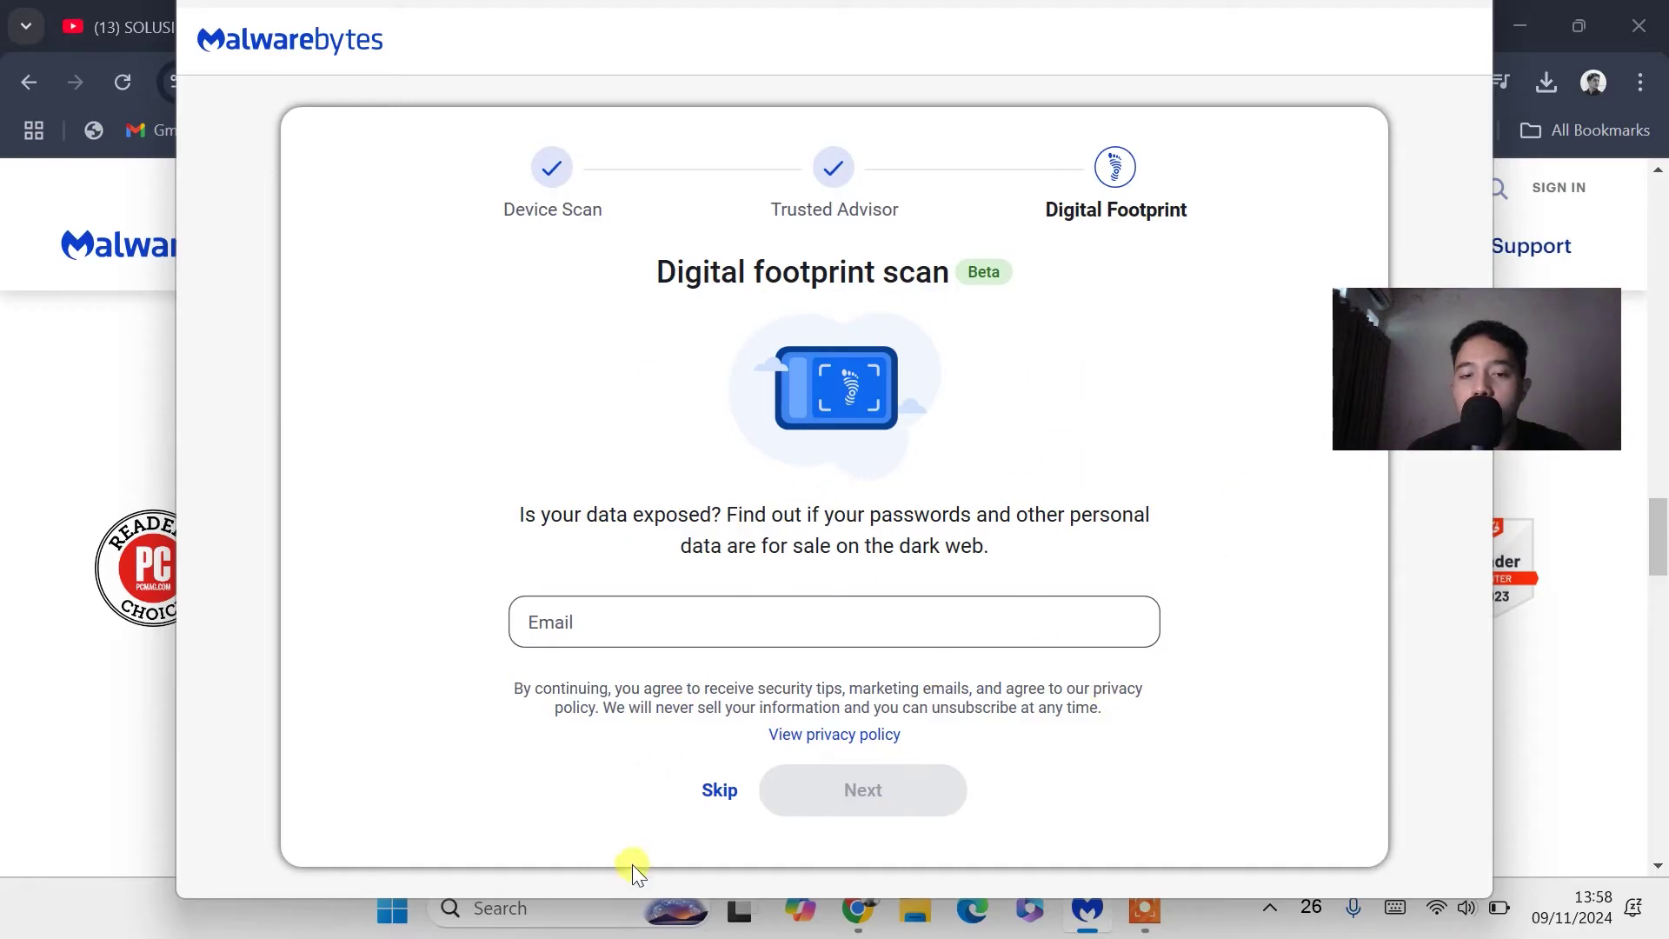
left_click(731, 791)
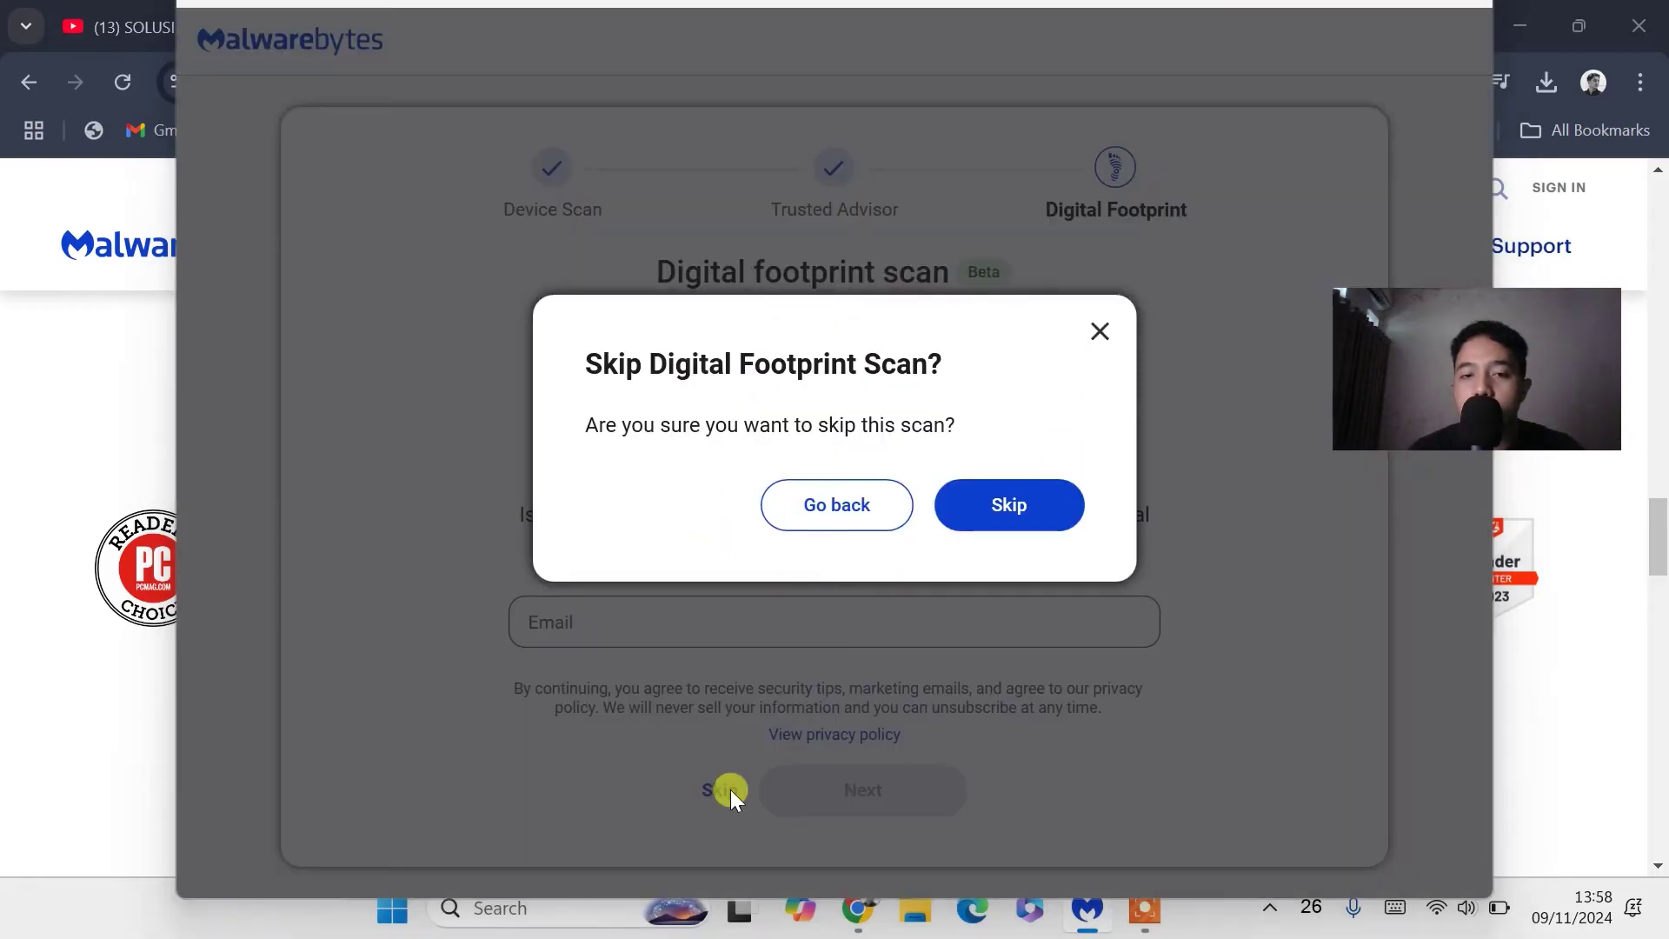
left_click(1011, 522)
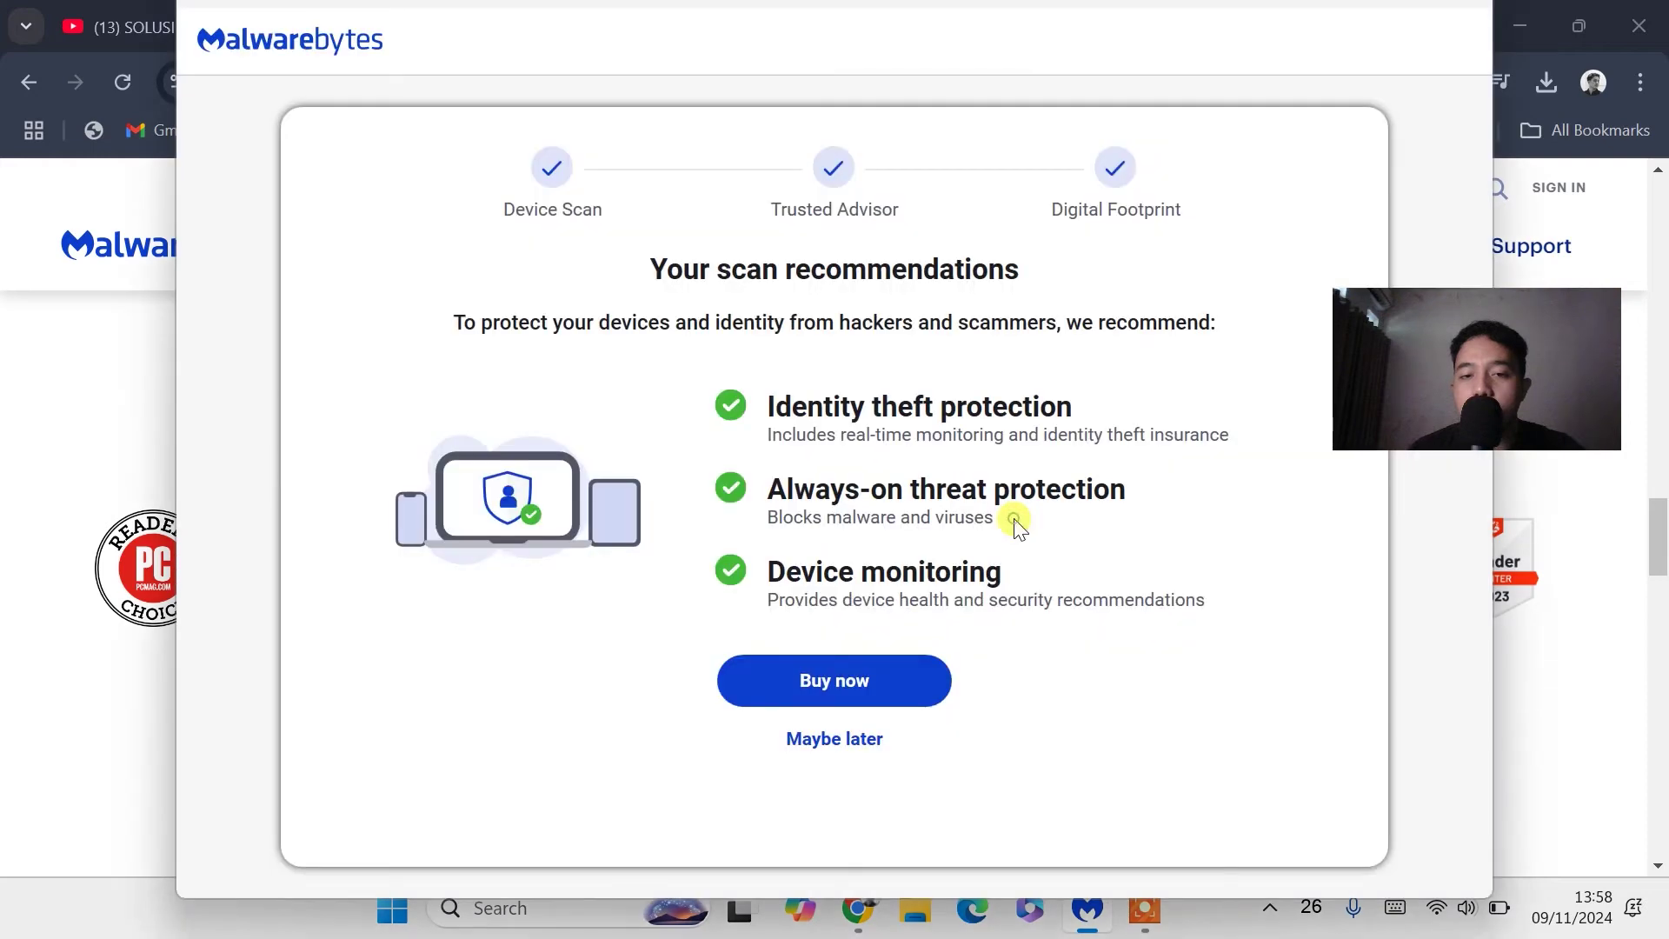
left_click(852, 753)
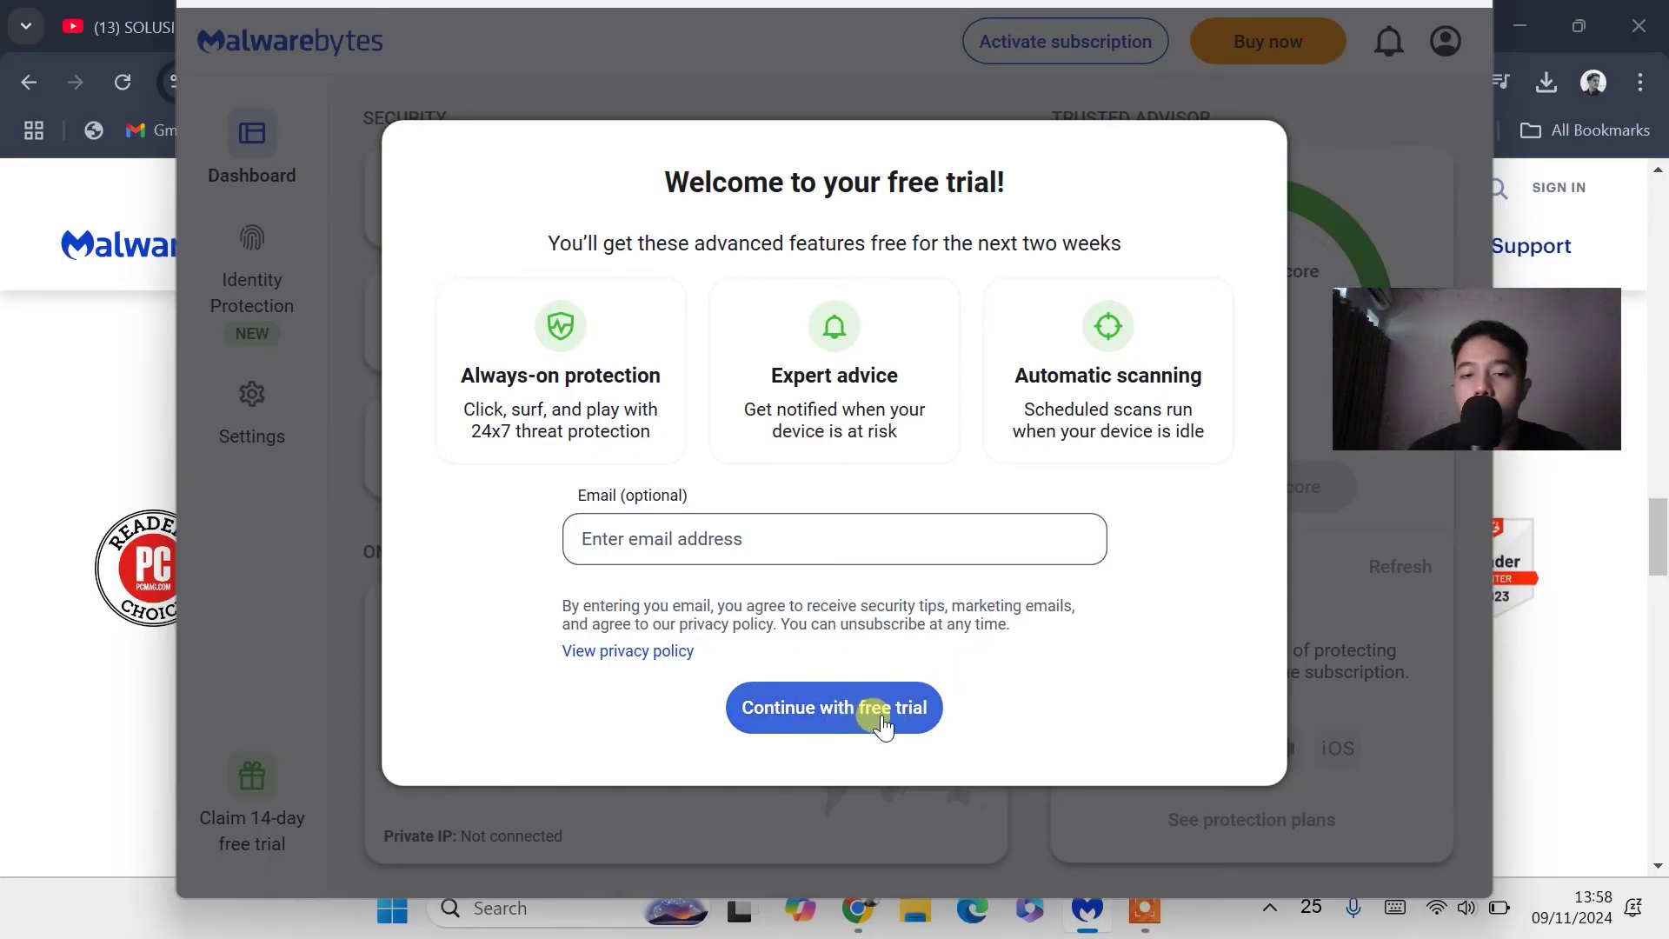
Activate the free Malwarebytes trial without an email address, then close Malwarebytes and the Chrome browser.
left_click(882, 720)
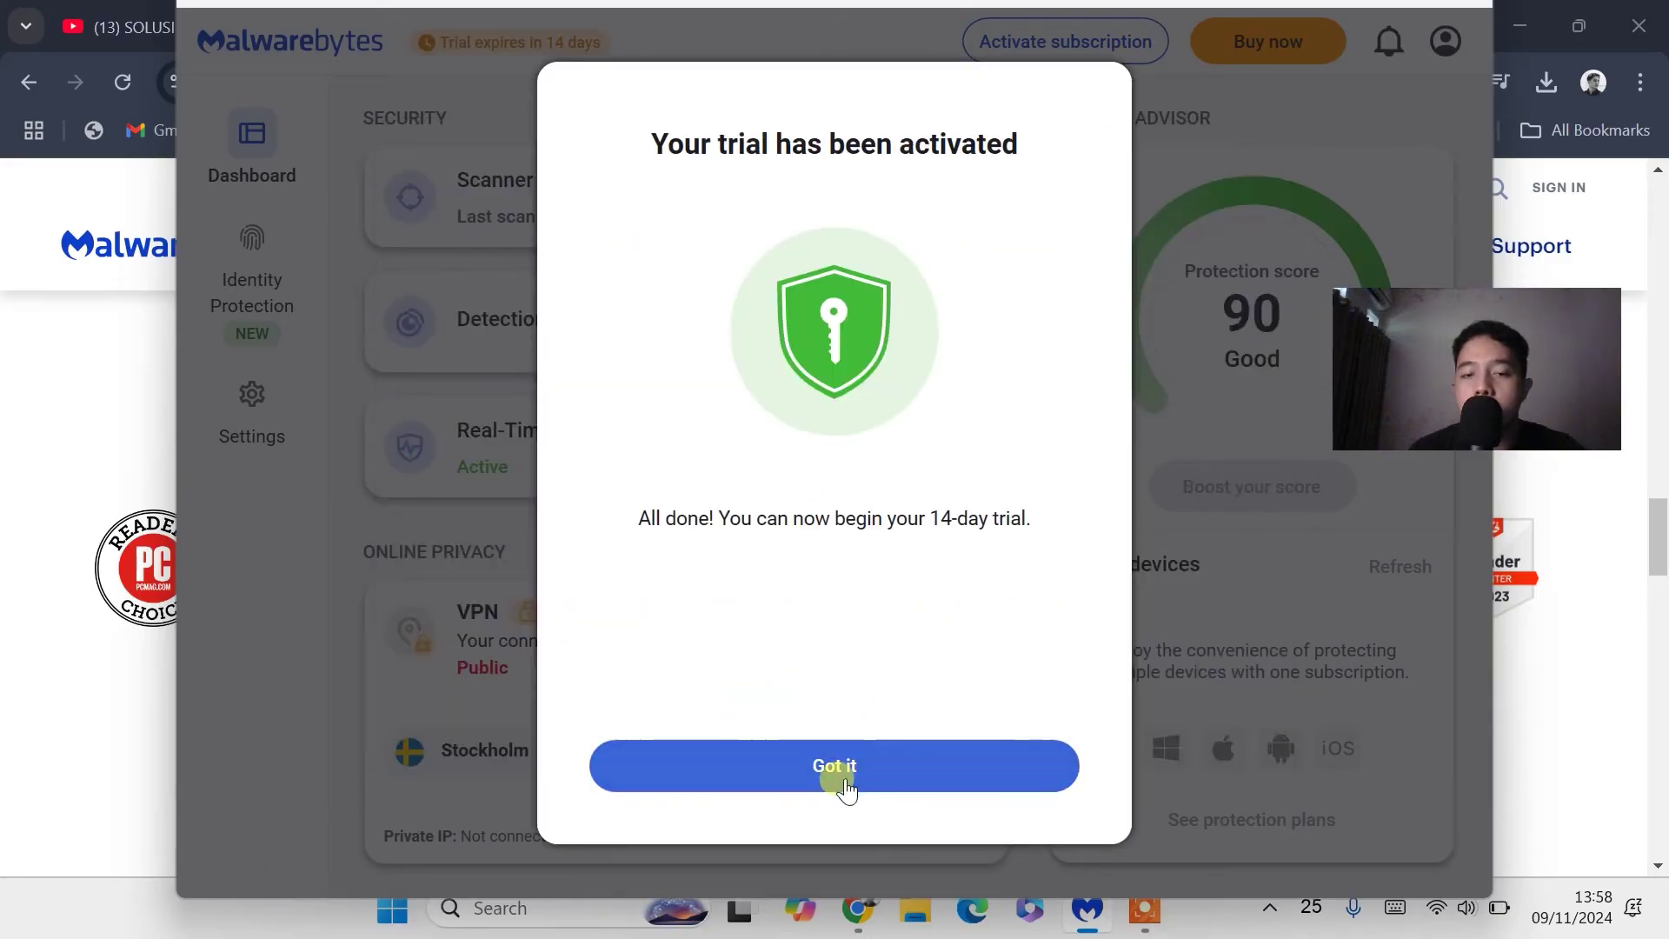
left_click(848, 781)
left_click_drag(1052, 4, 880, 174)
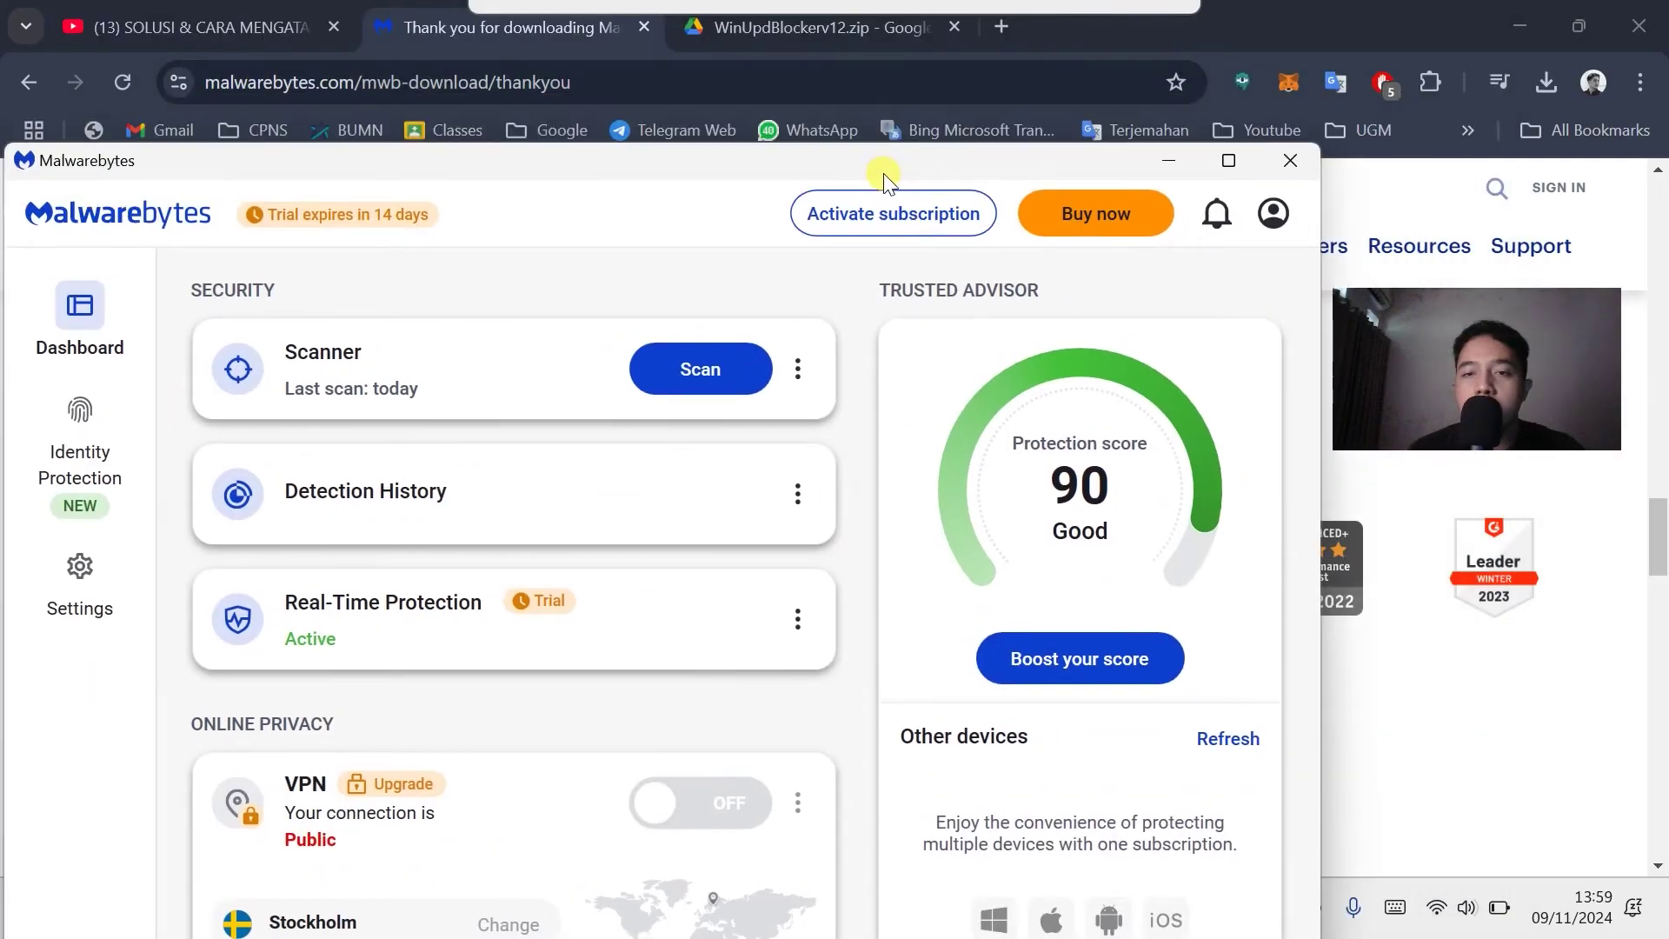
left_click(1285, 162)
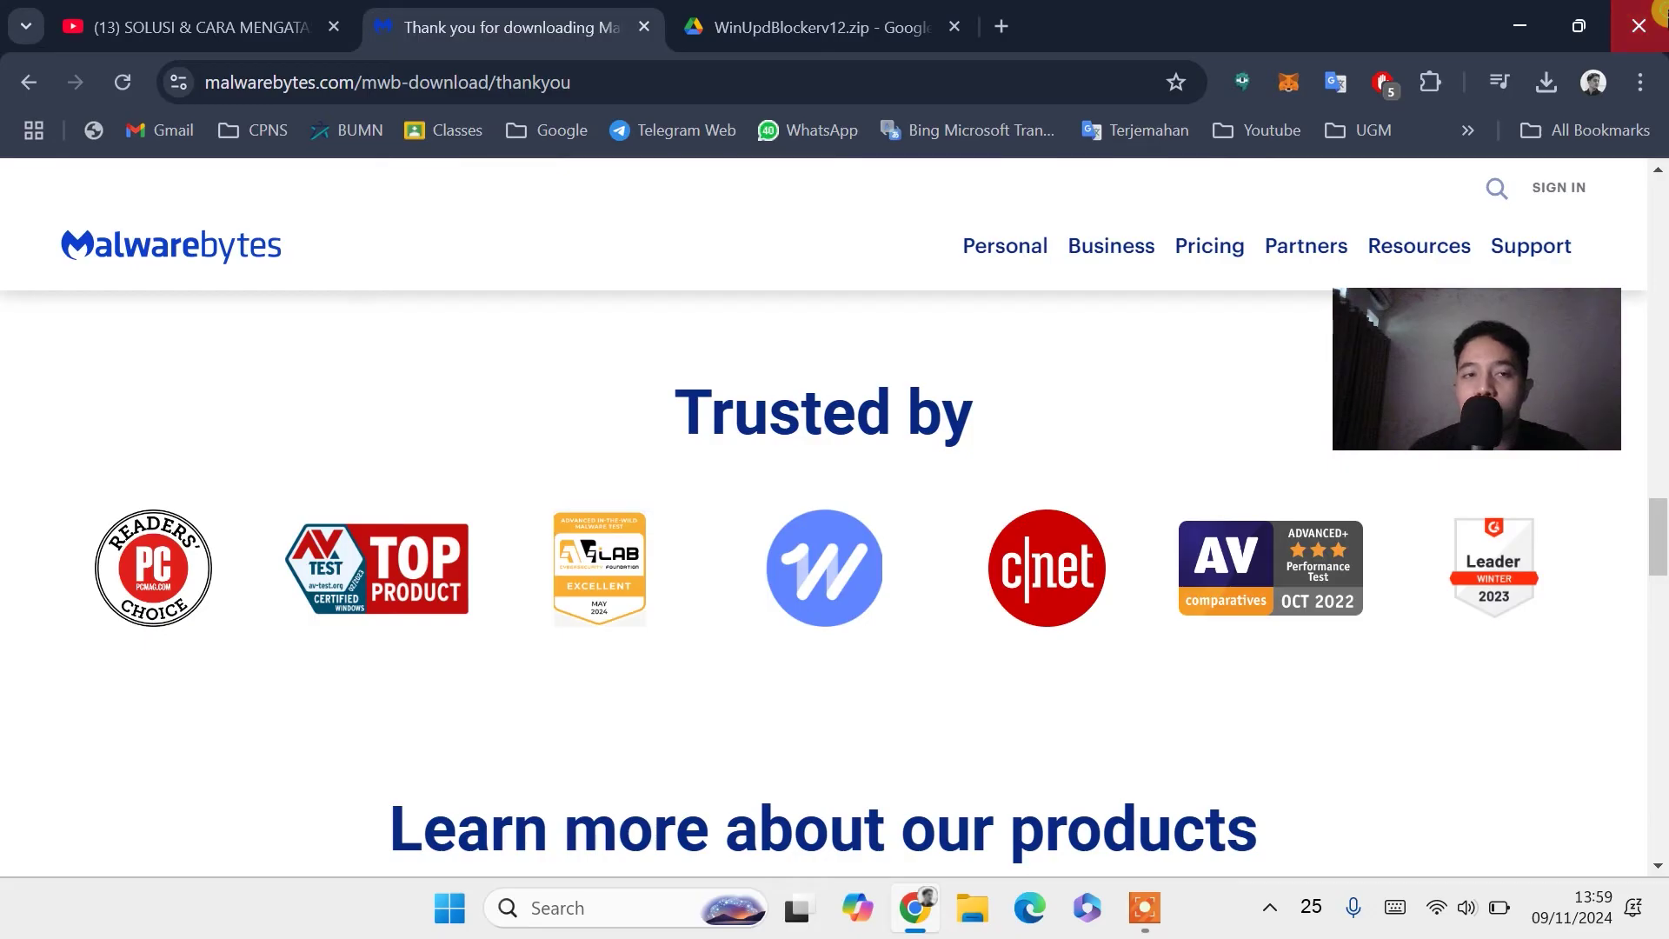
left_click(1656, 10)
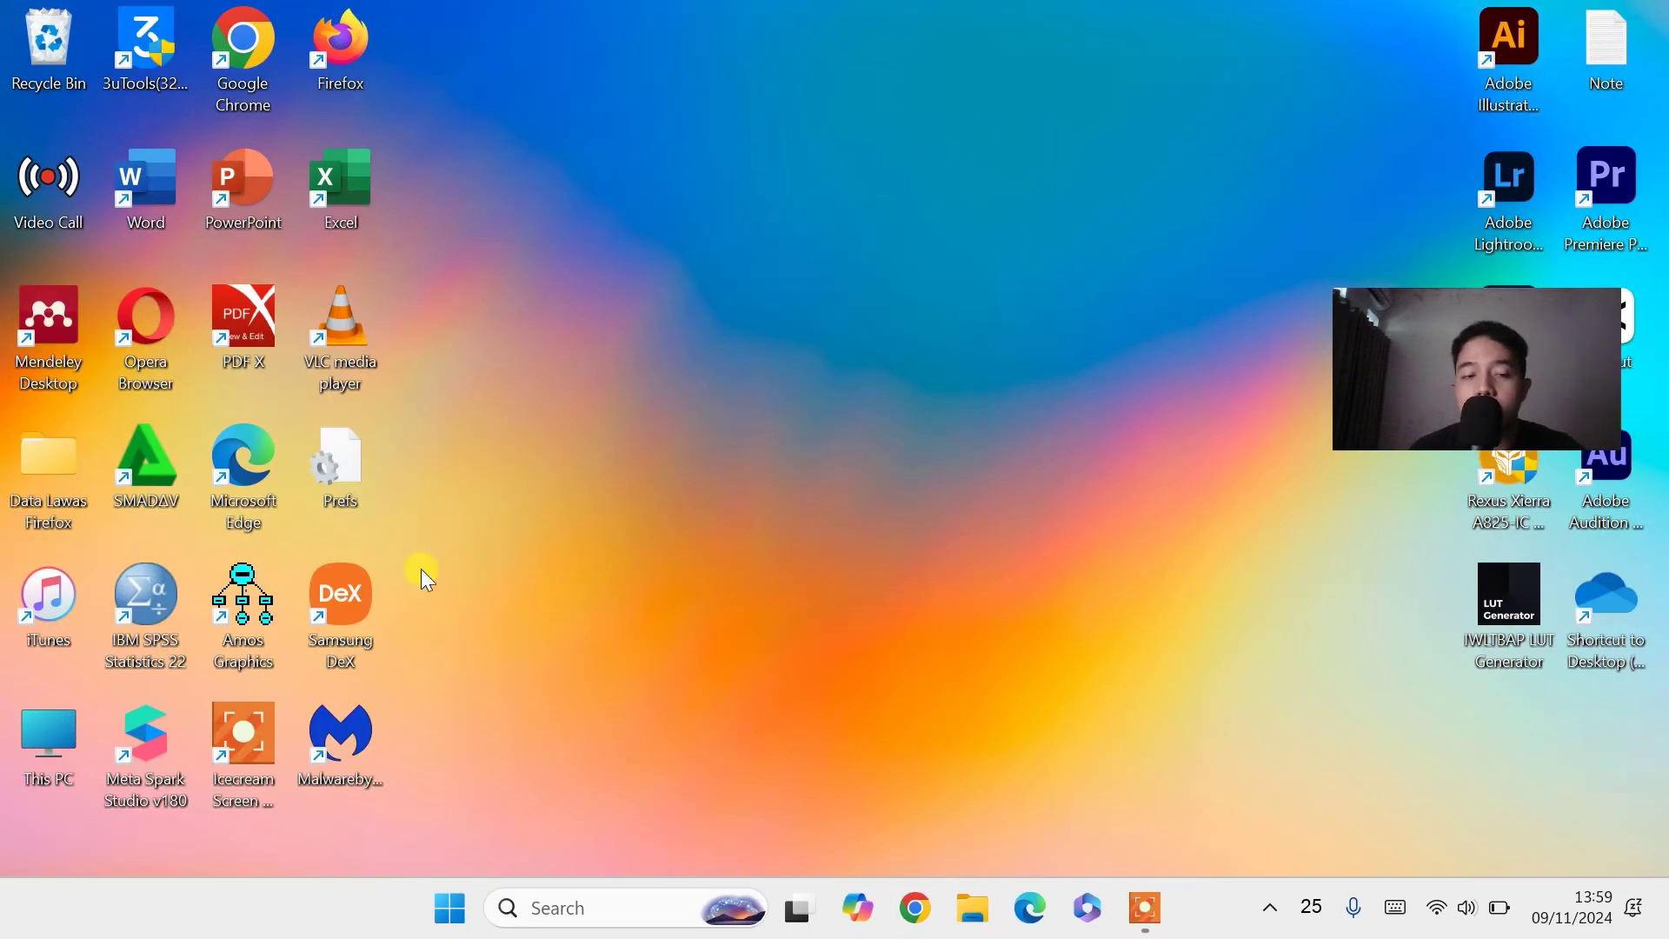
Open the list of installed programs in Control Panel and sort it by Installed On, oldest first.
left_click(621, 904)
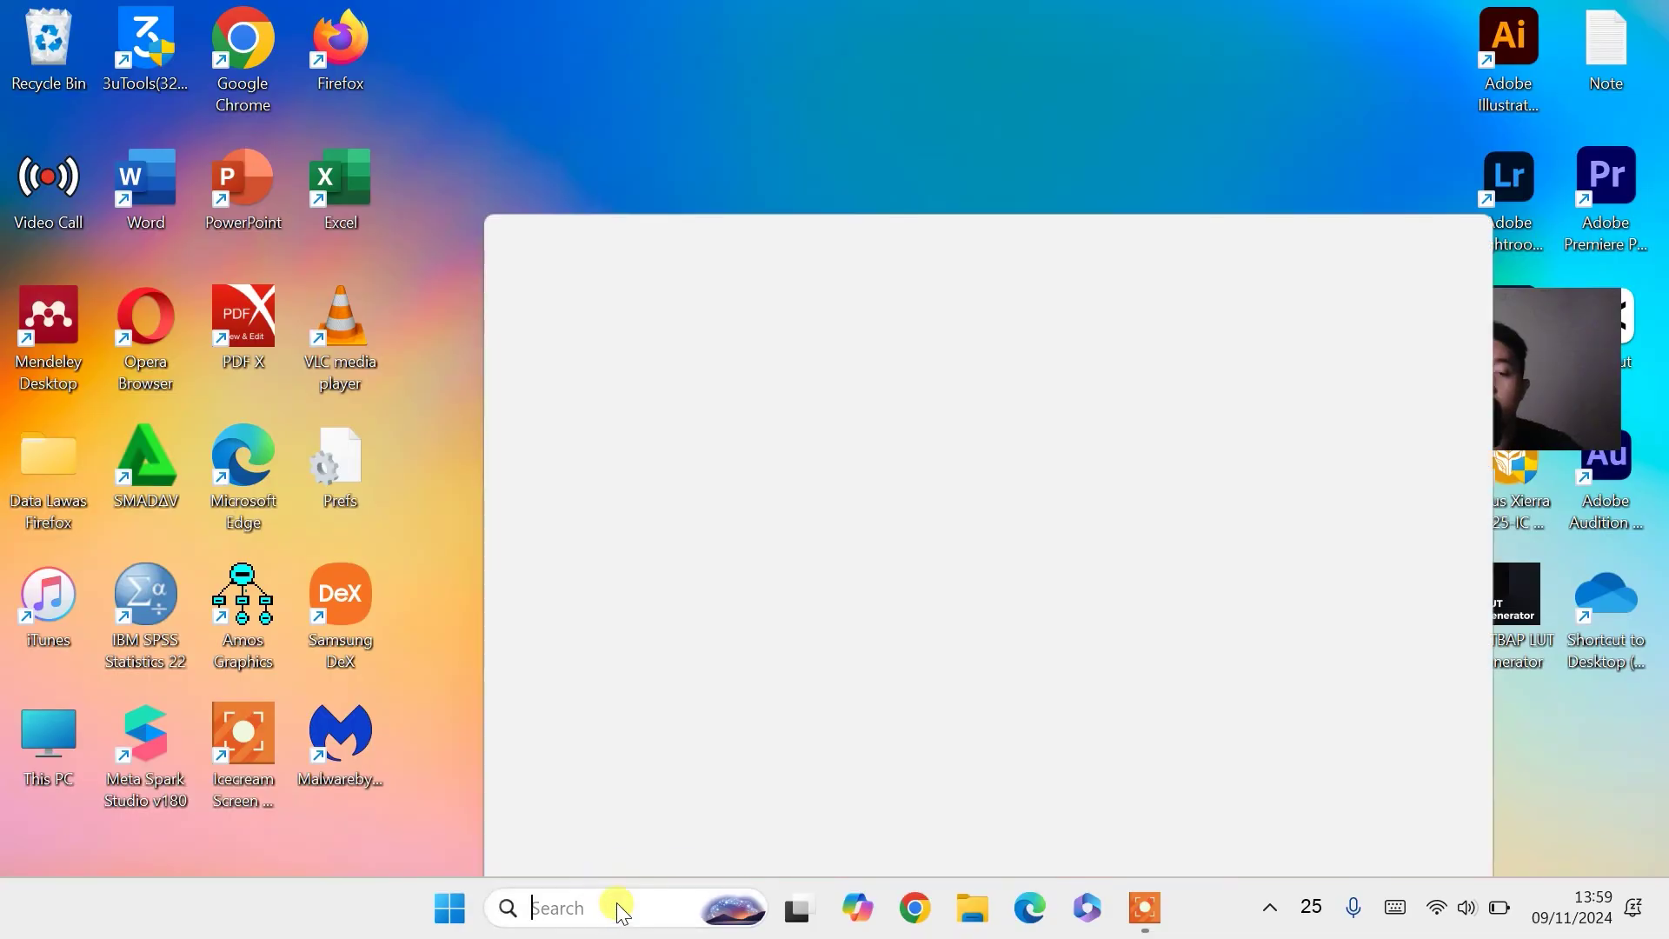
type("co")
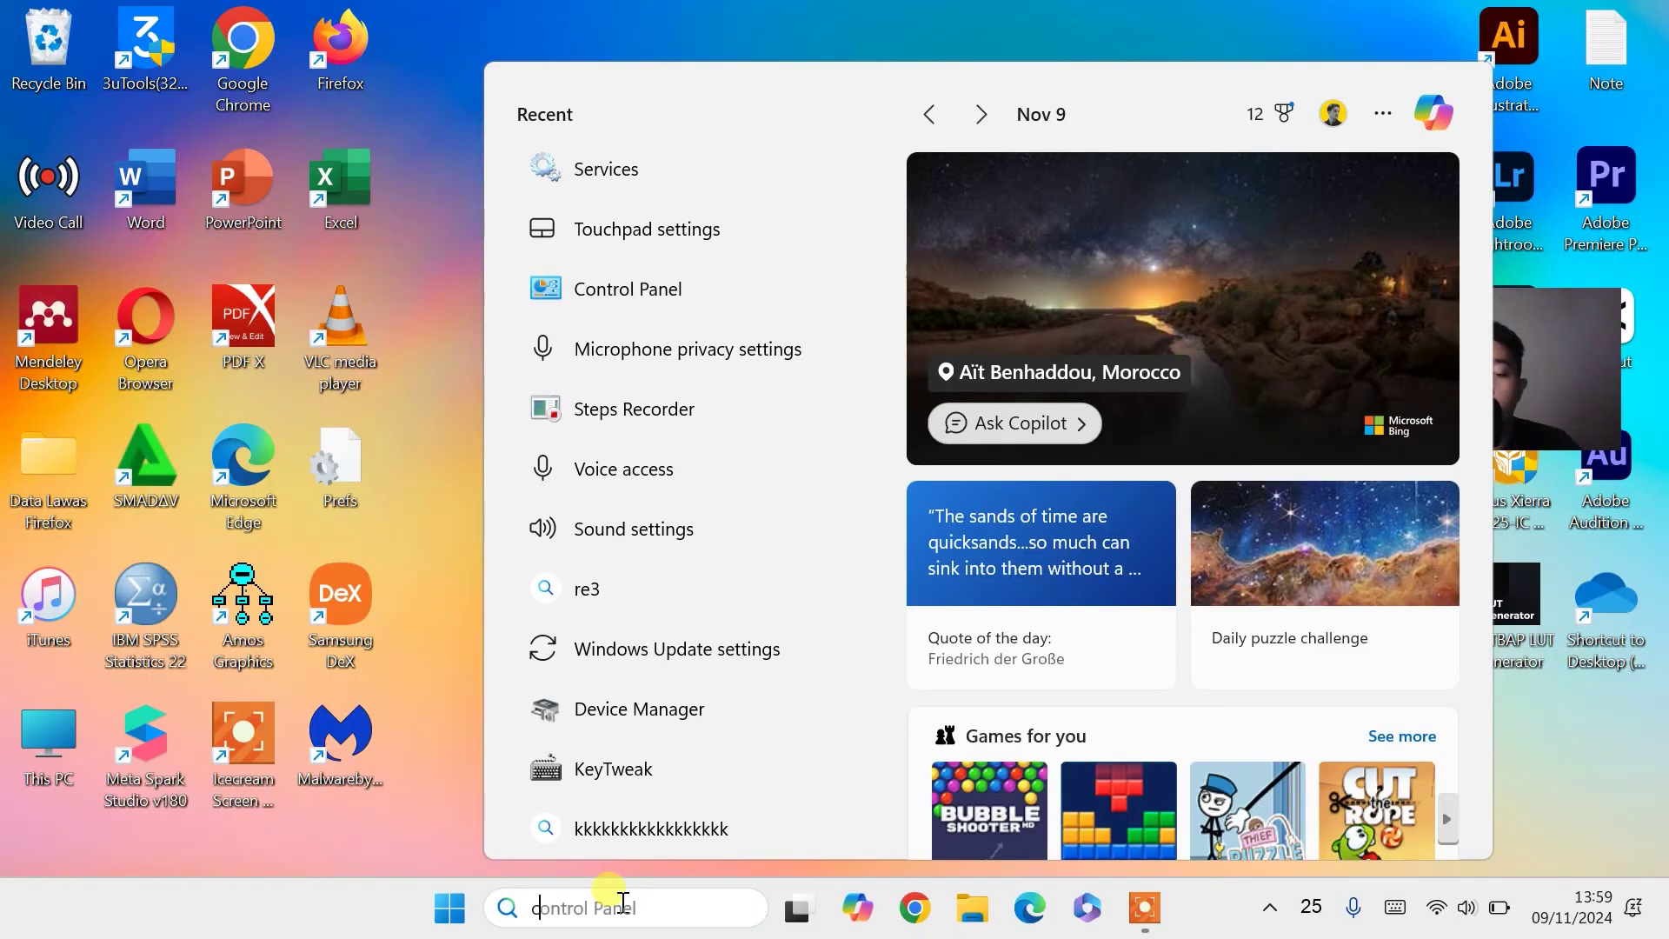
type("n")
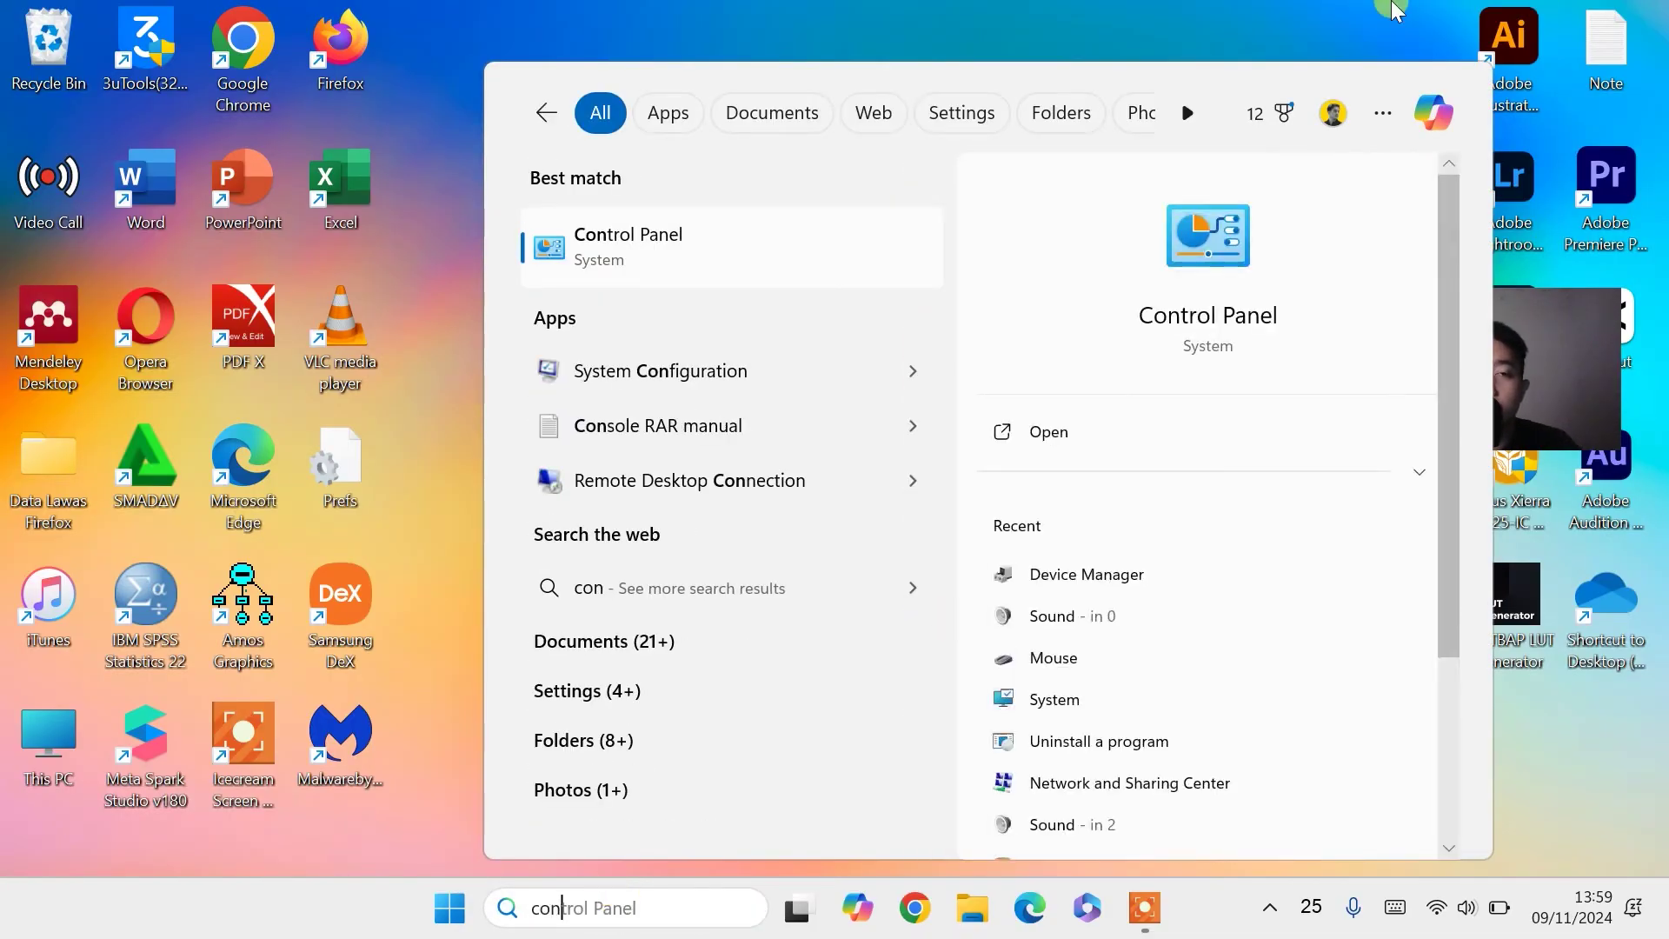
left_click(676, 250)
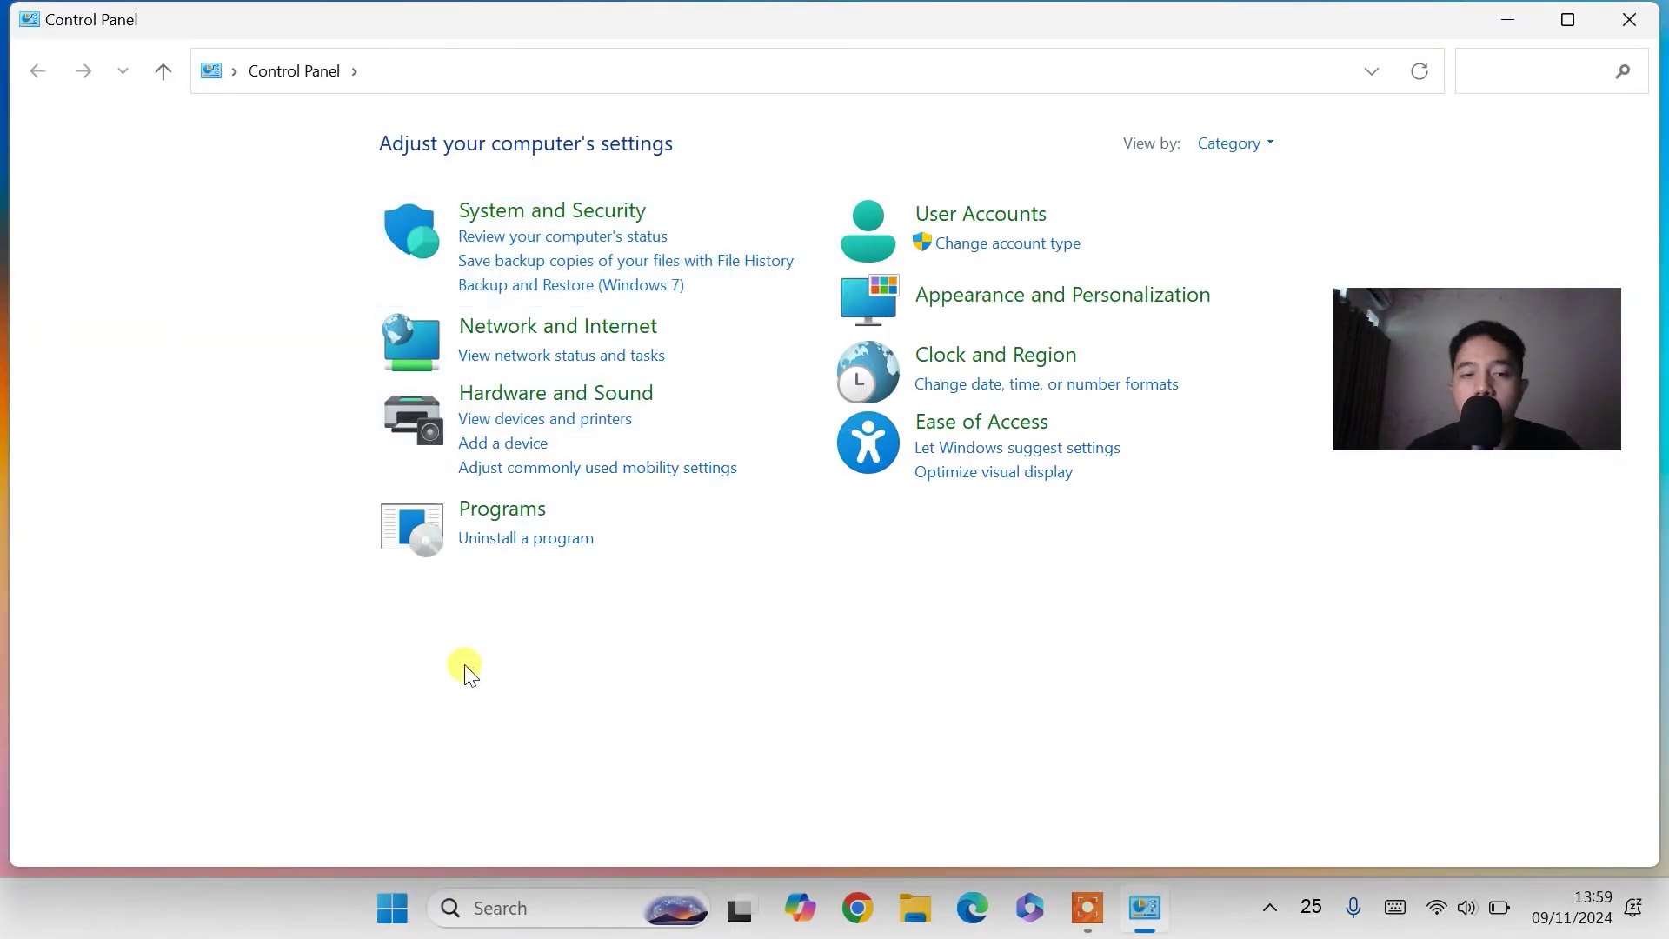
left_click(565, 539)
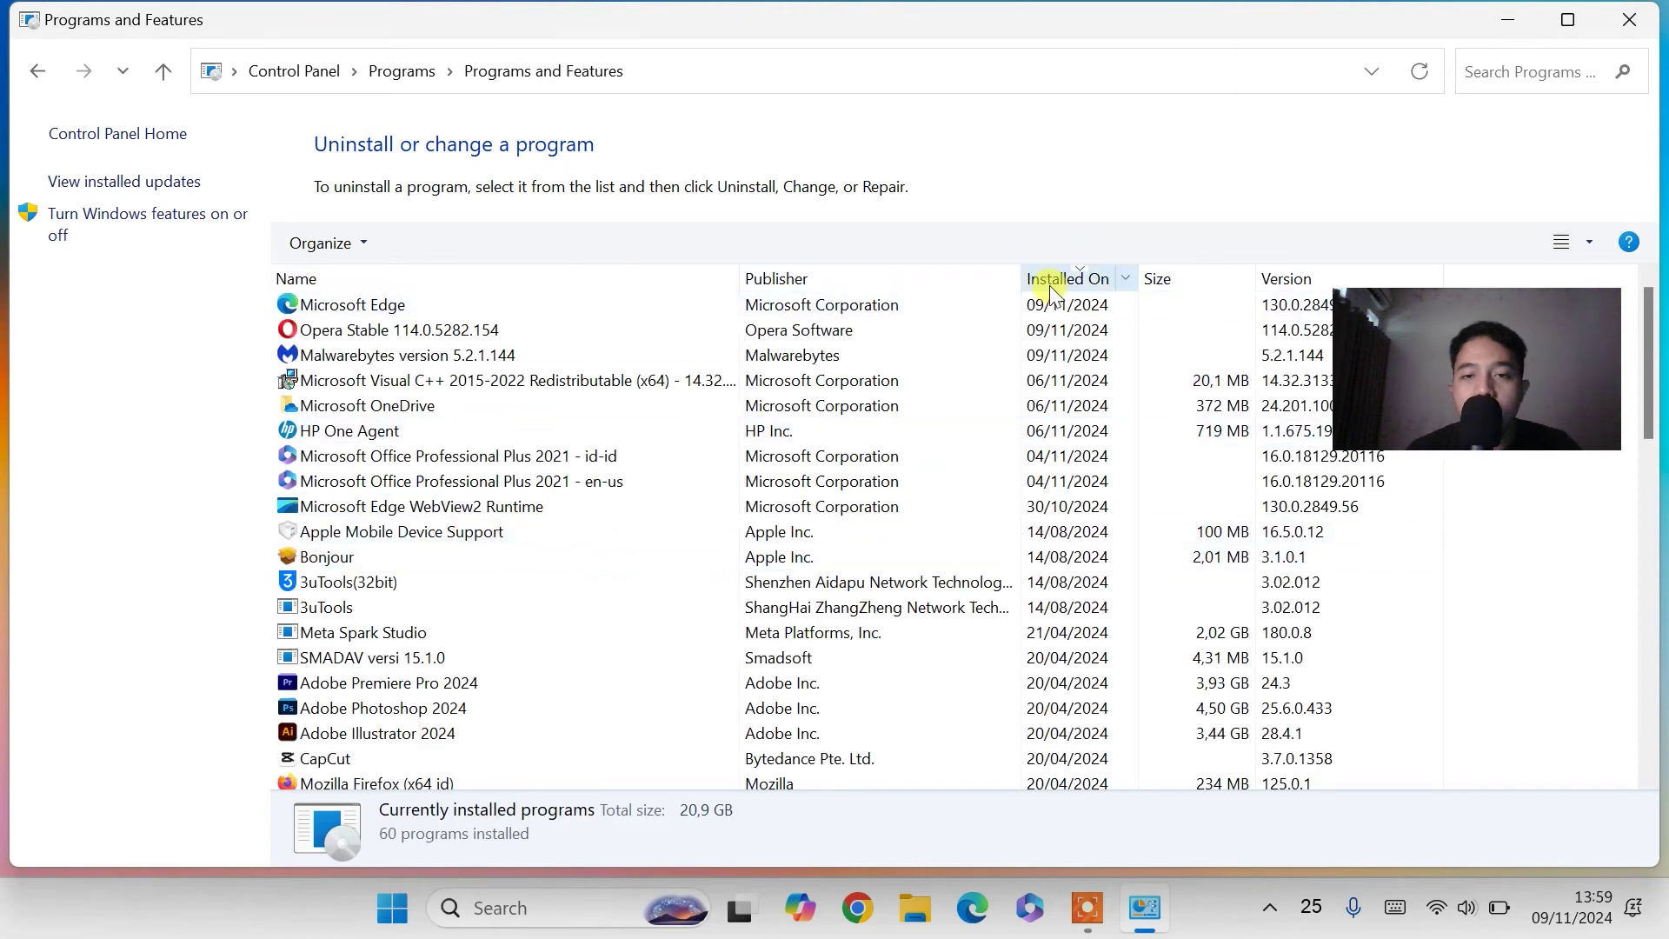
left_click(1101, 278)
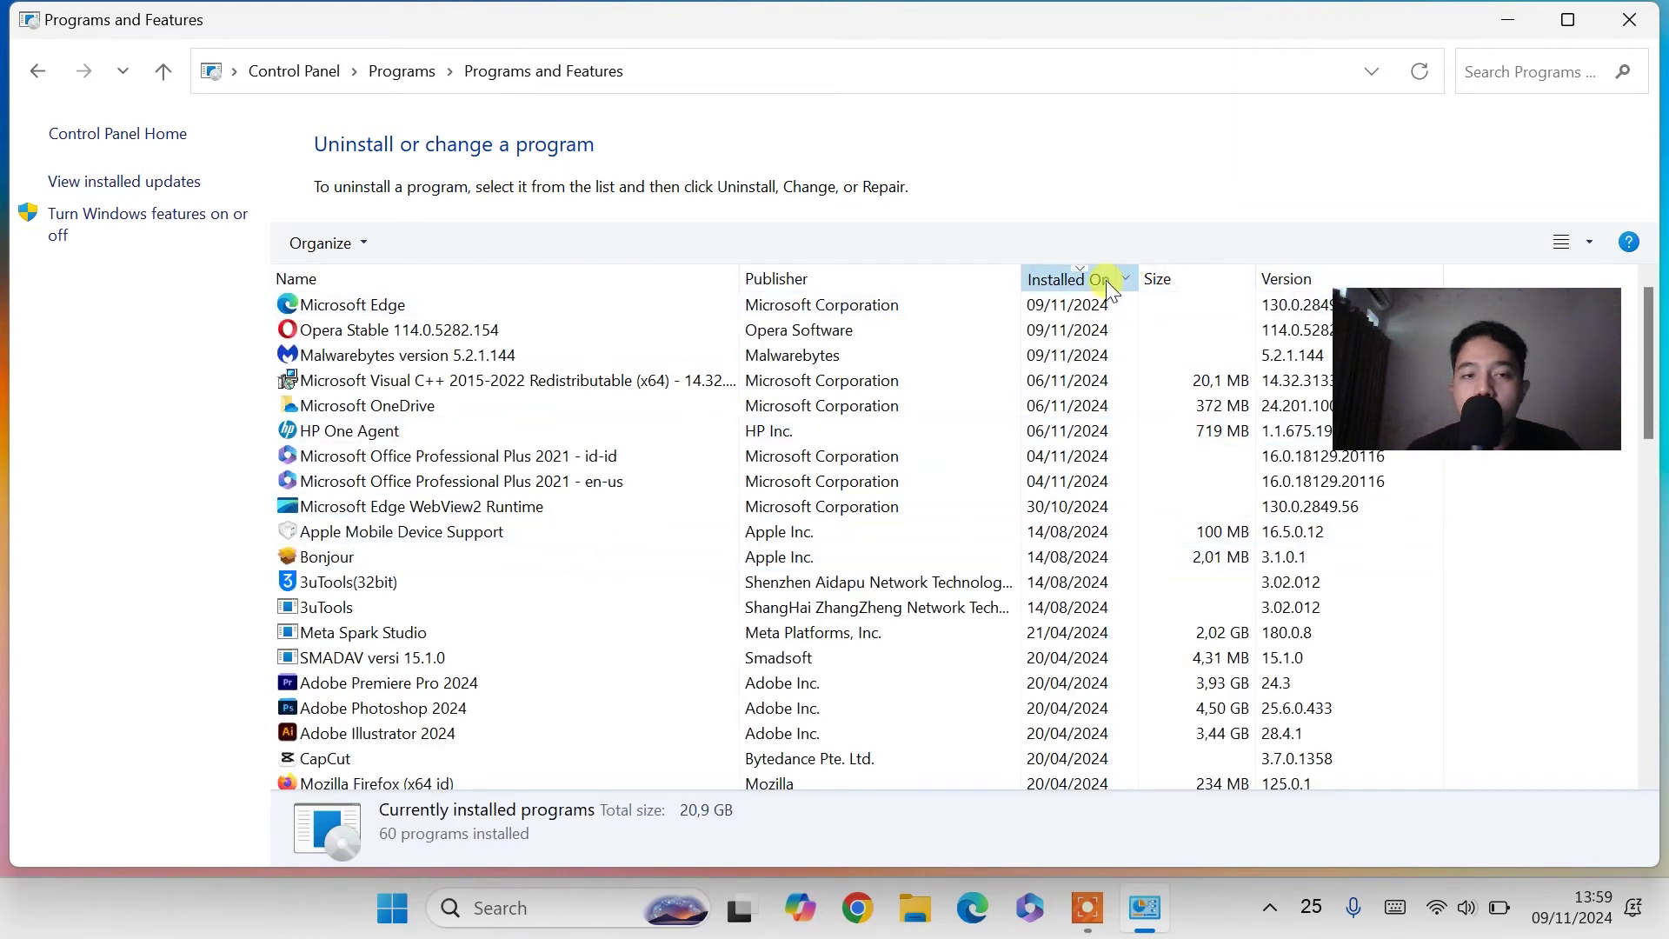
Launch the uninstaller for Malwarebytes version 5.2.1.144 and approve the elevation request.
scroll(585, 386, "down", 13)
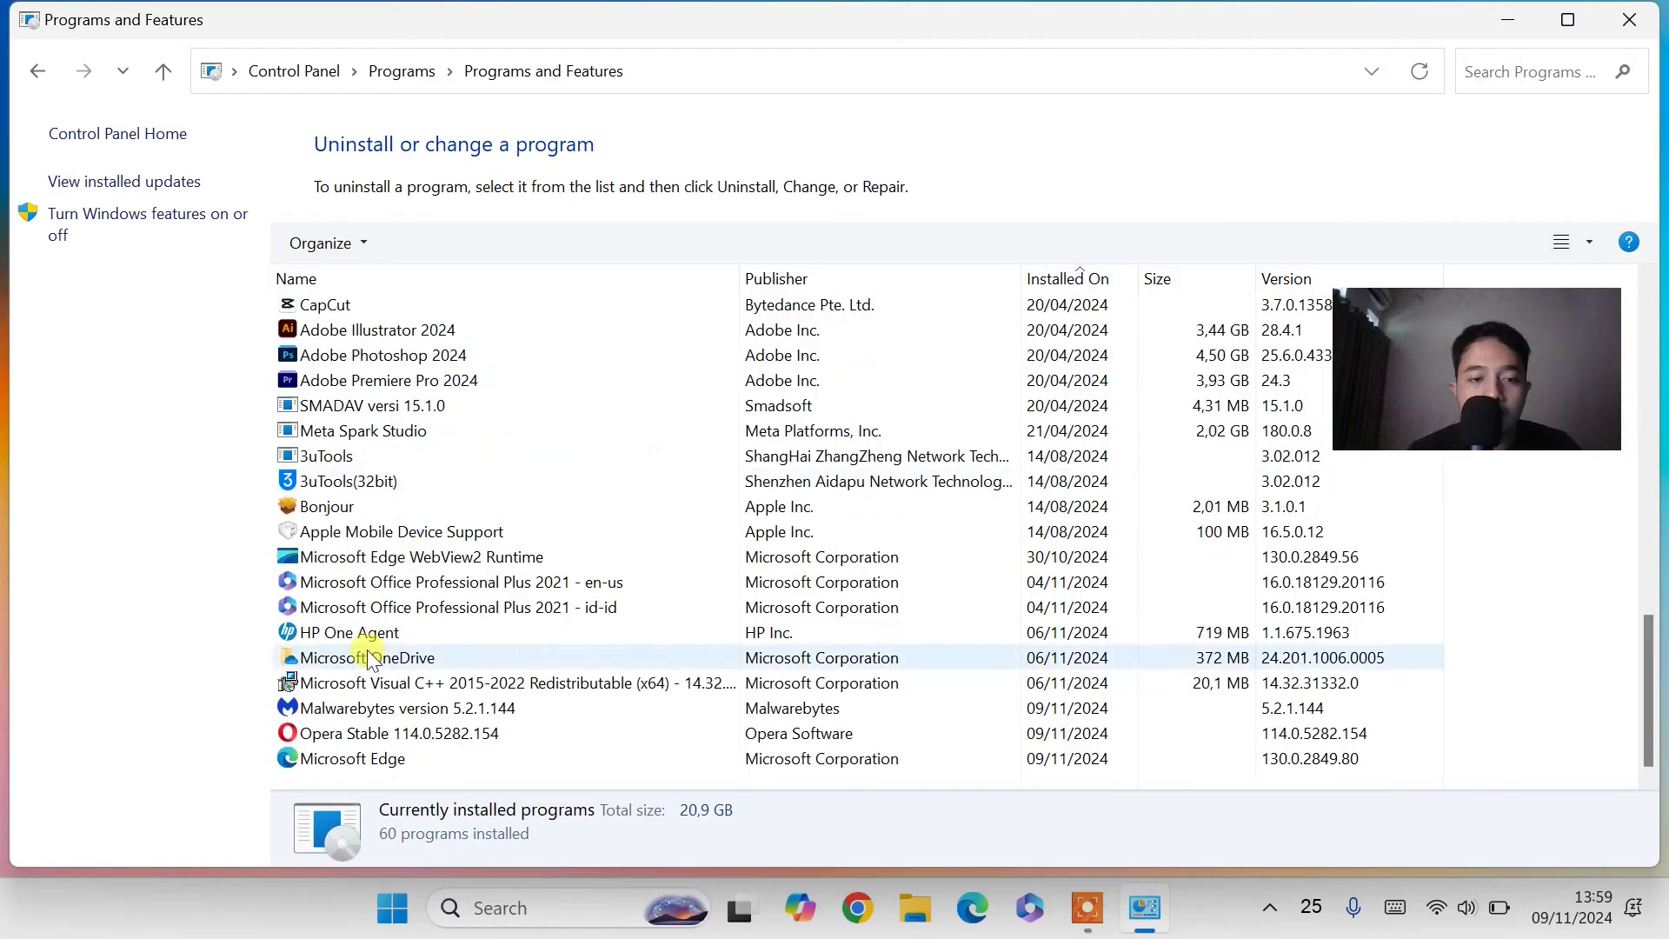
left_click(405, 708)
right_click(405, 708)
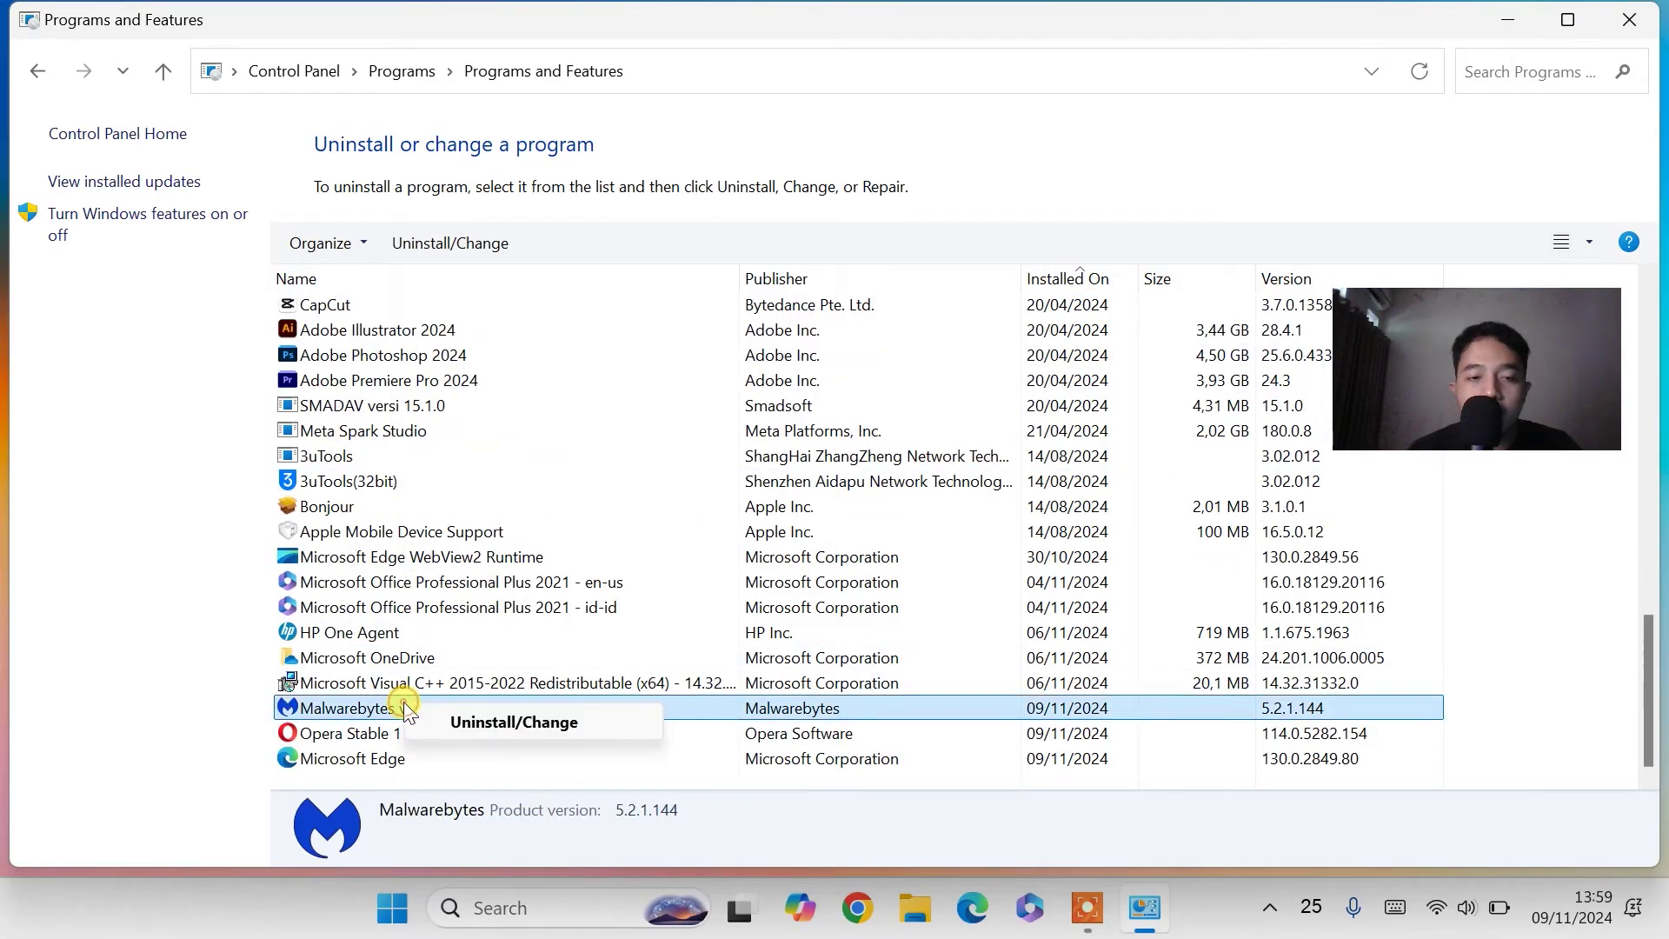
left_click(518, 723)
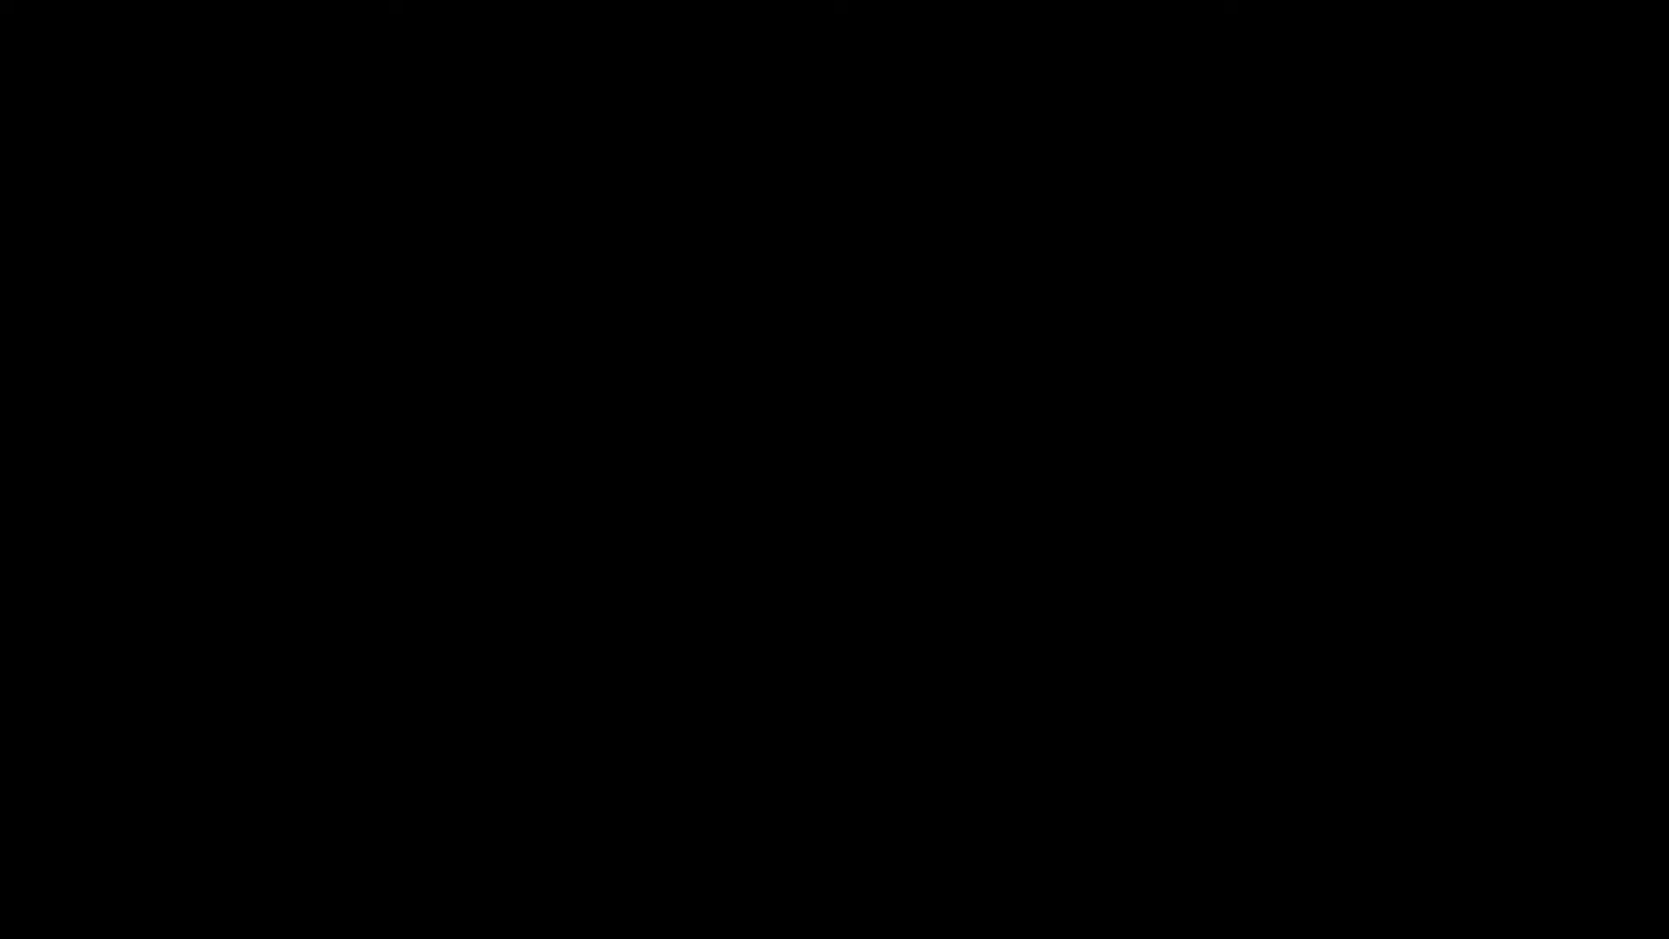
left_click(746, 649)
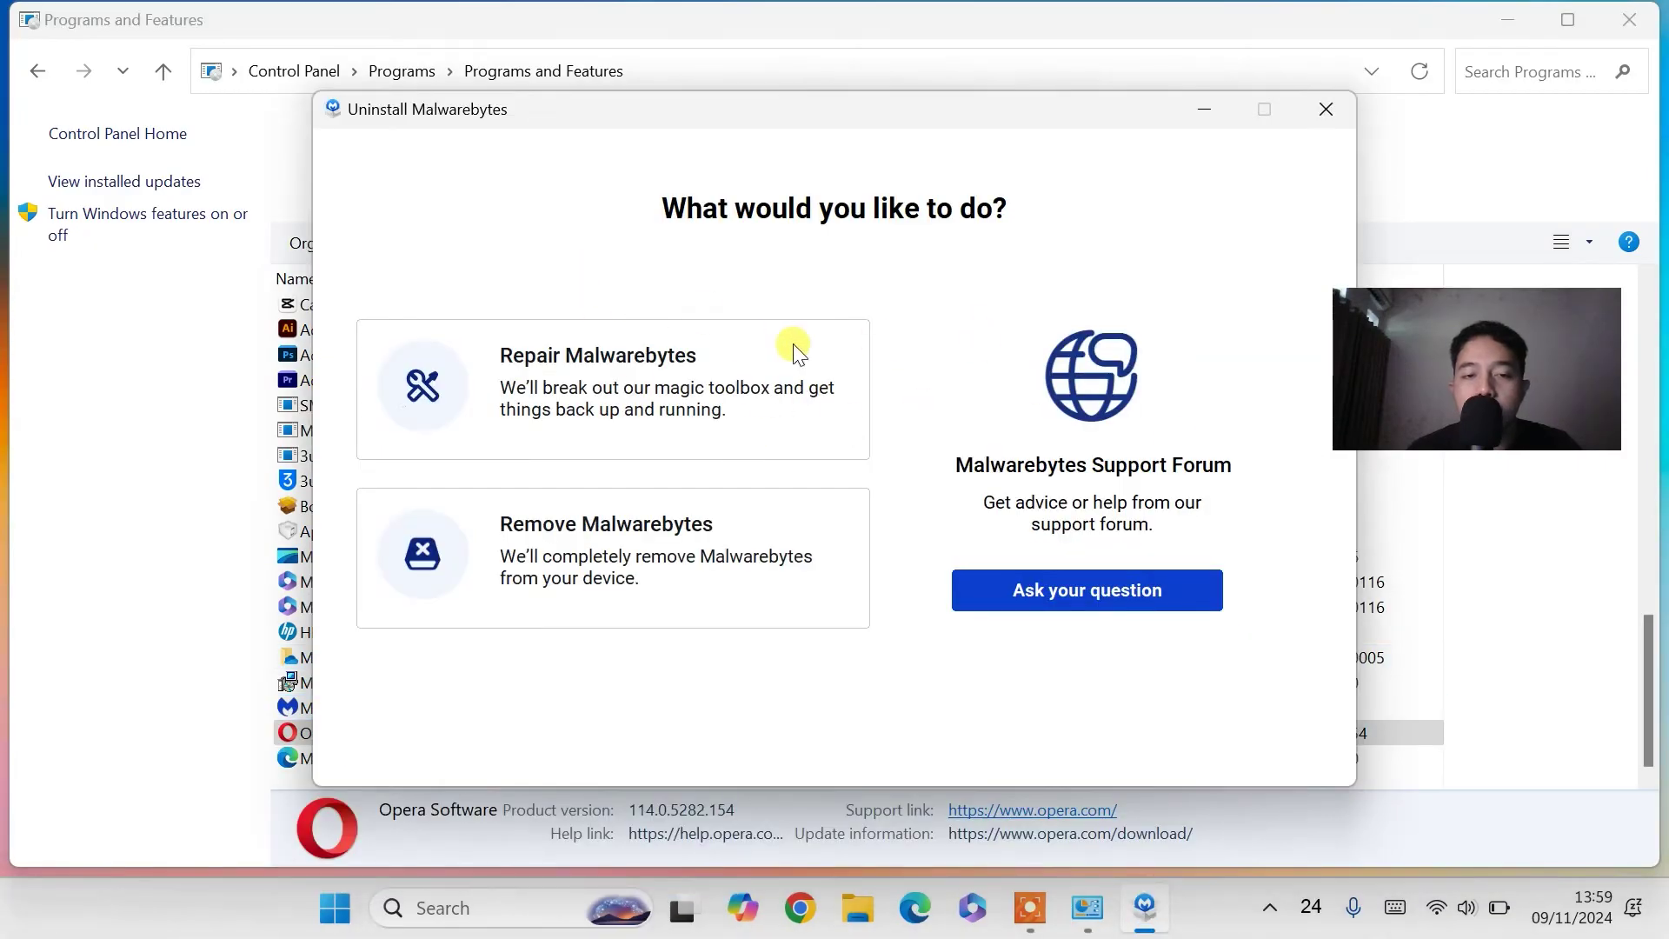
Remove Malwarebytes completely without answering the survey, then close the uninstaller, Programs and Features, and the uninstall web page.
left_click(567, 541)
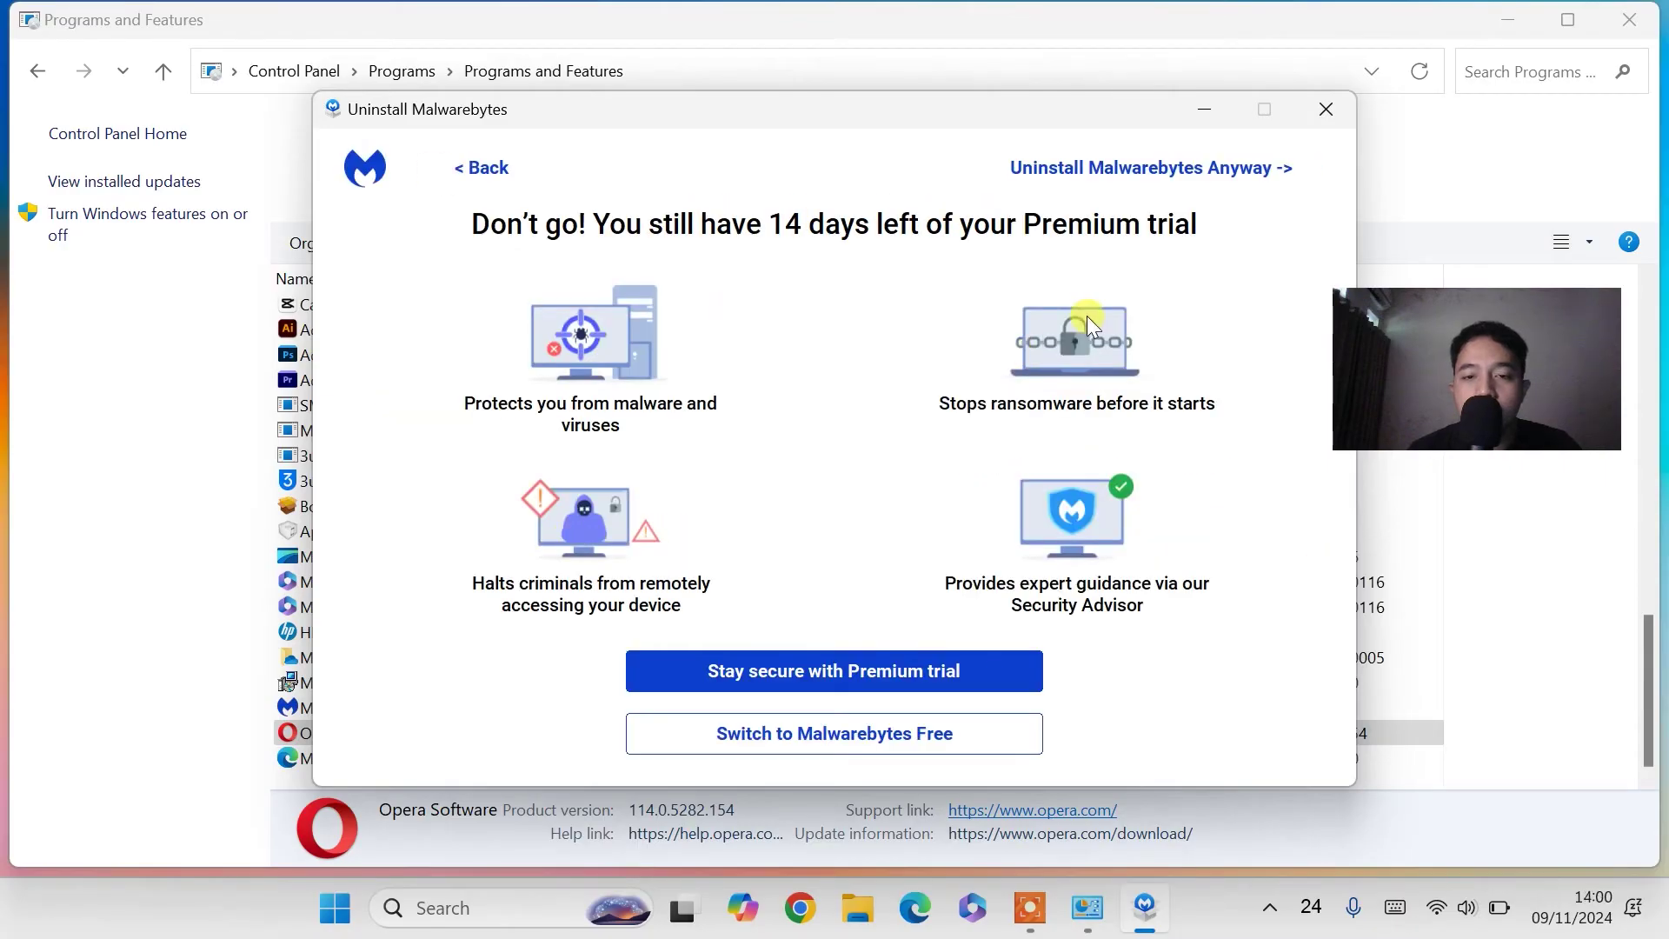
left_click(1165, 165)
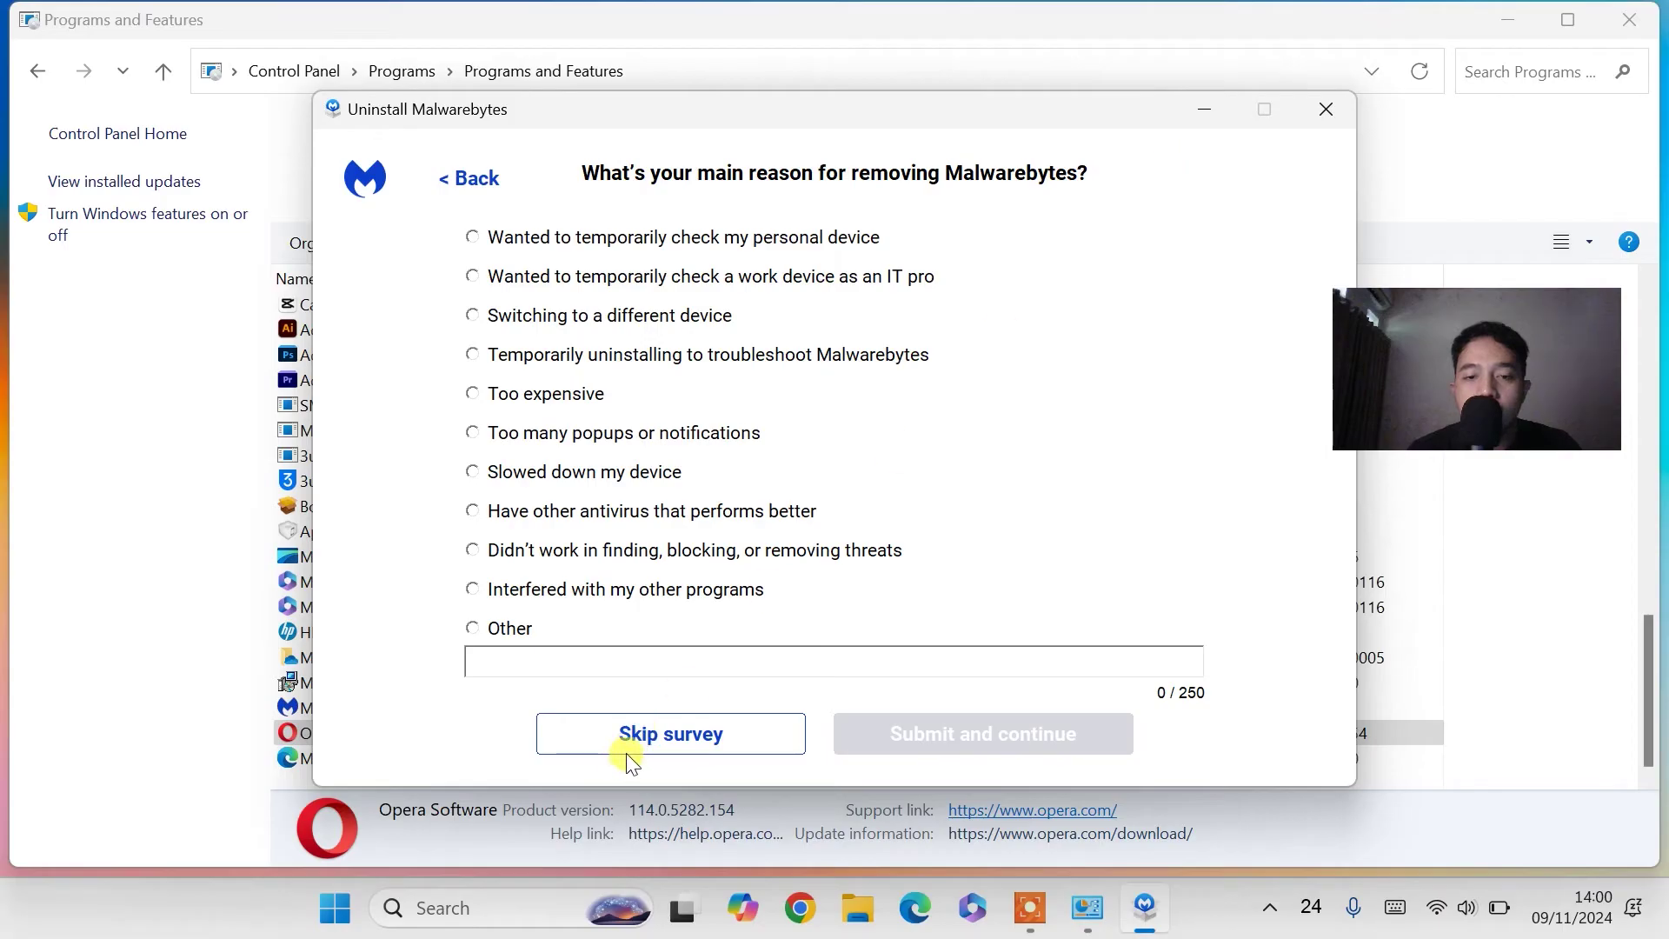
left_click(711, 746)
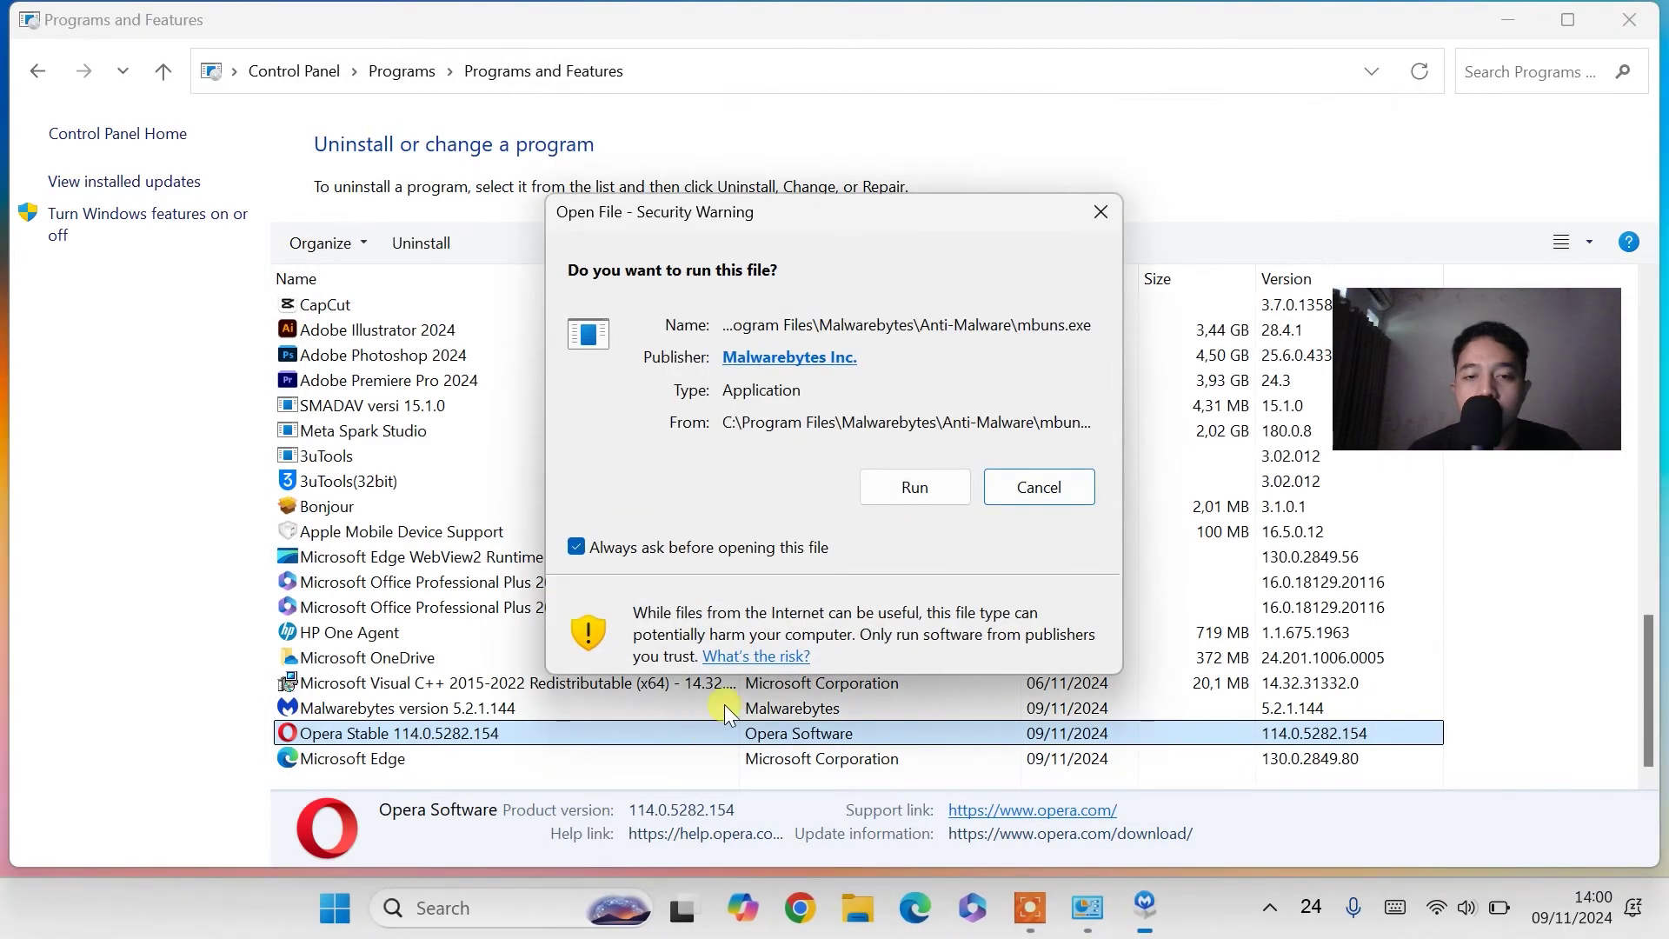
left_click(941, 492)
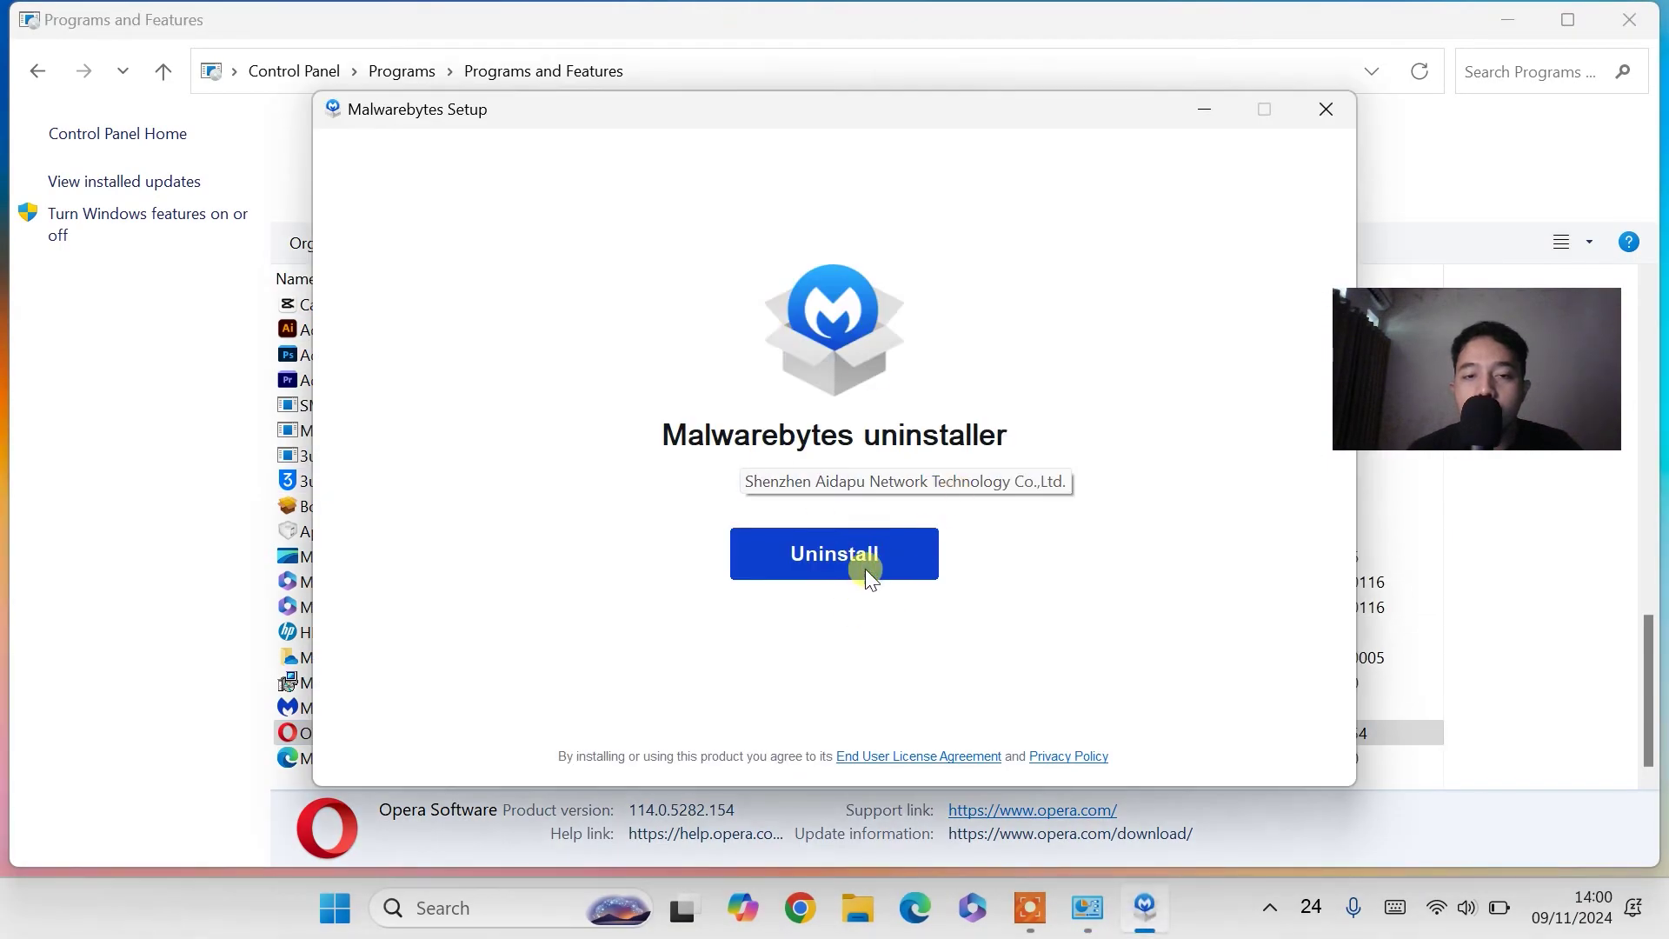
left_click(854, 561)
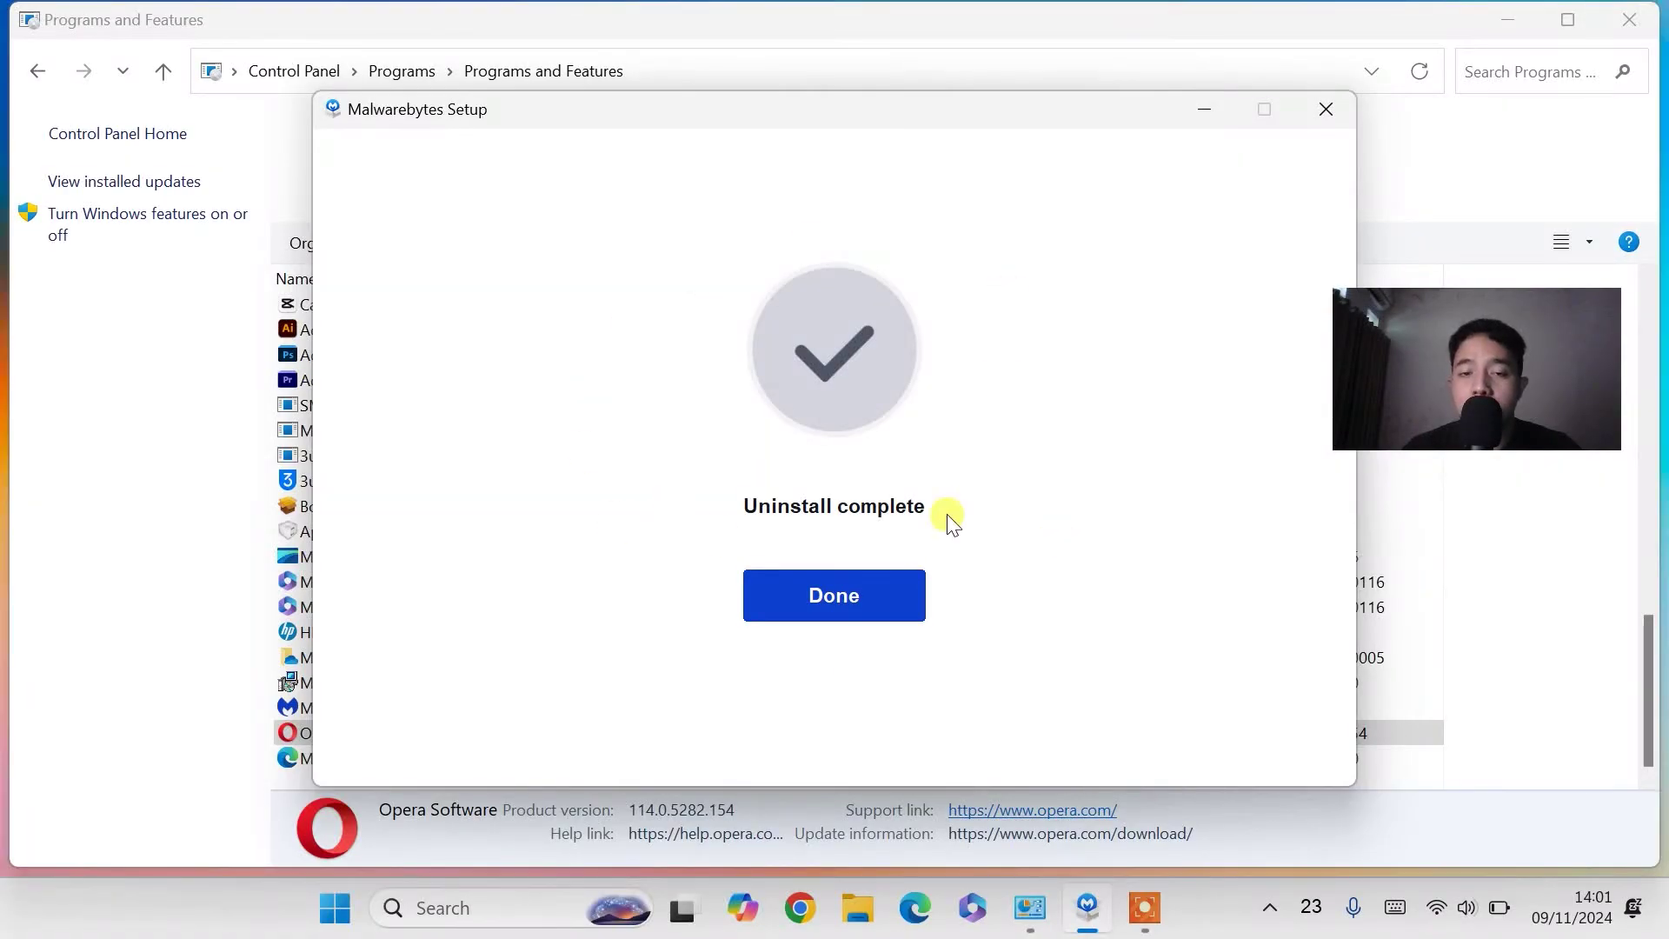
left_click(852, 596)
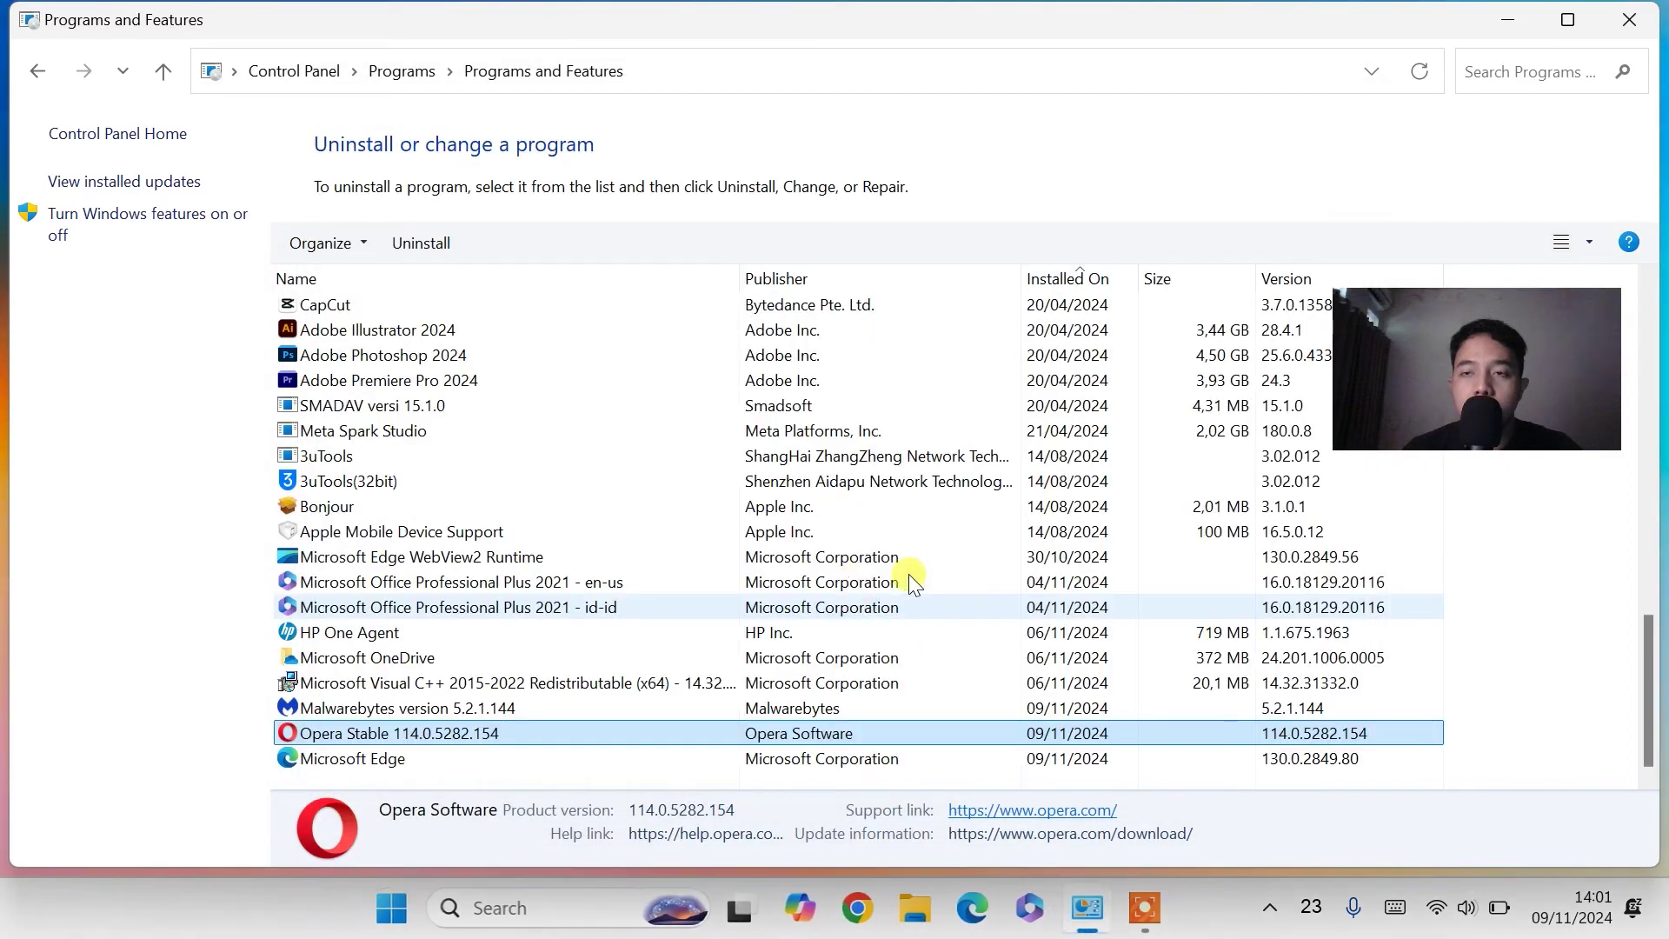
left_click(1621, 22)
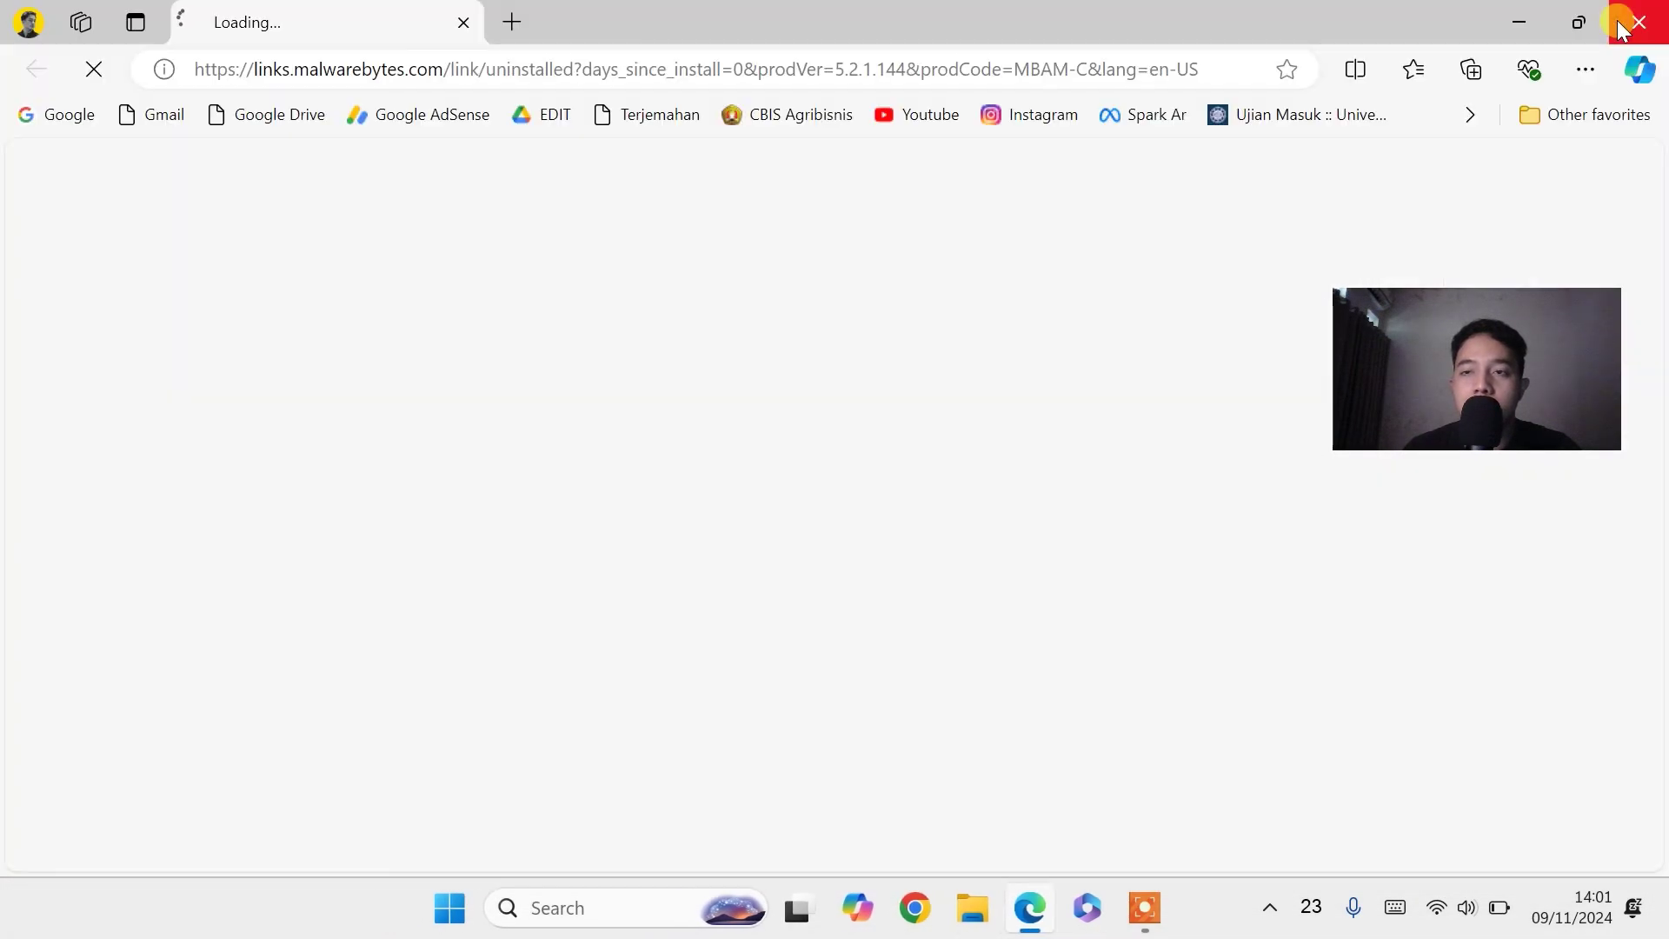
left_click(1627, 22)
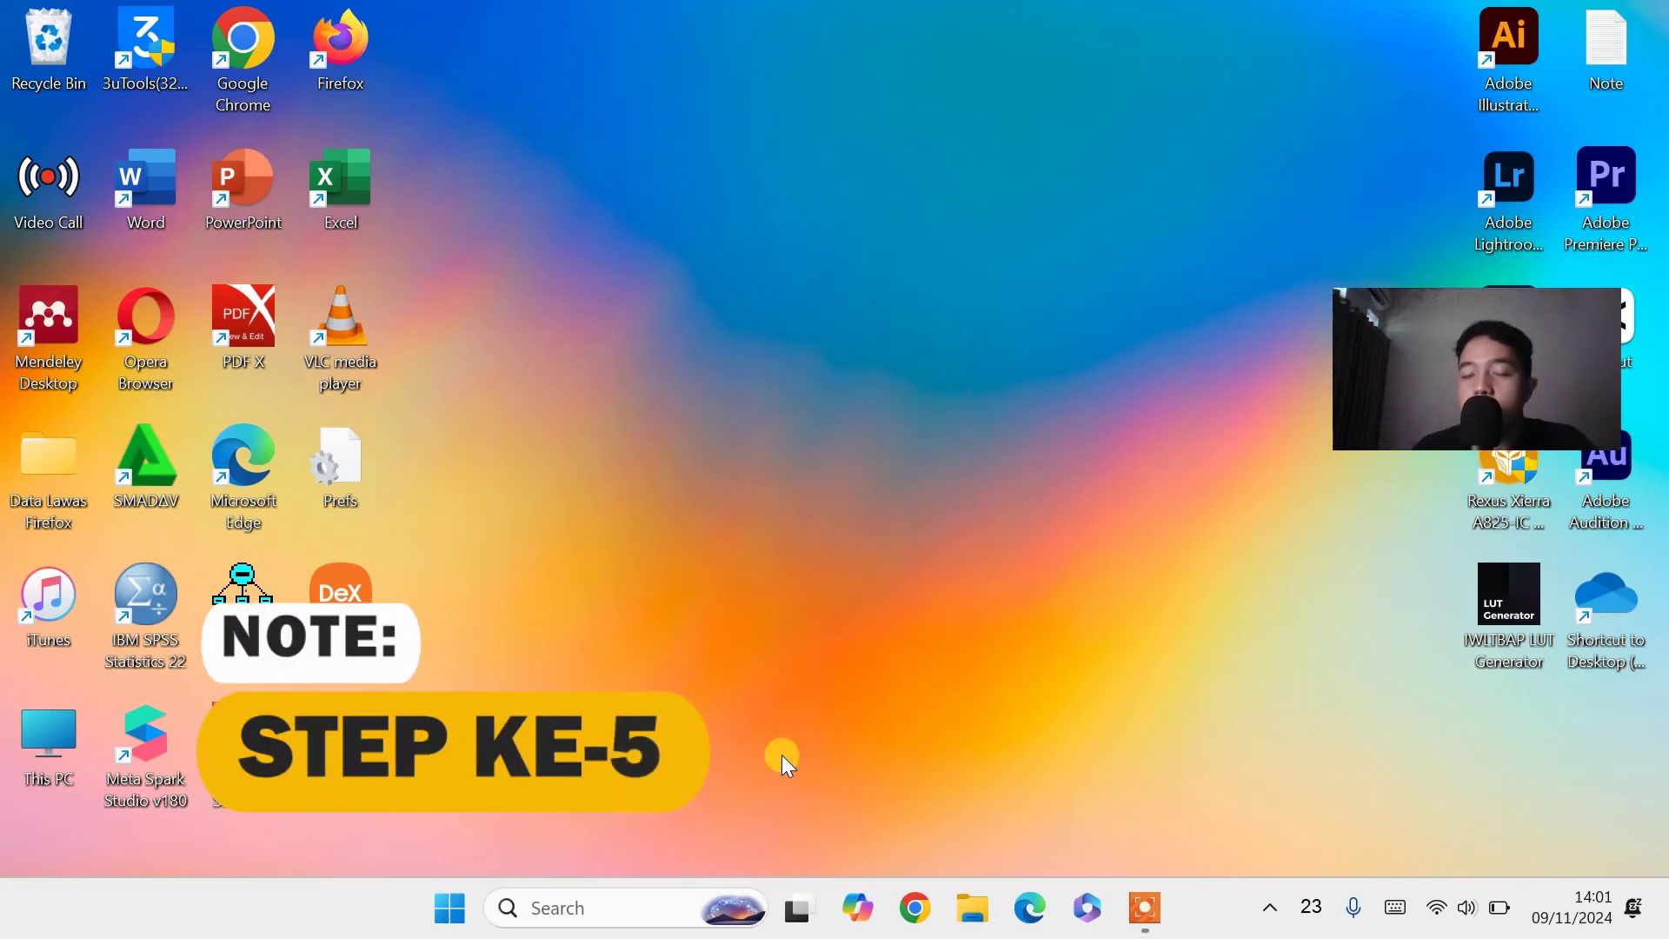
Open System Configuration by running msconfig from the Run dialog.
right_click(450, 910)
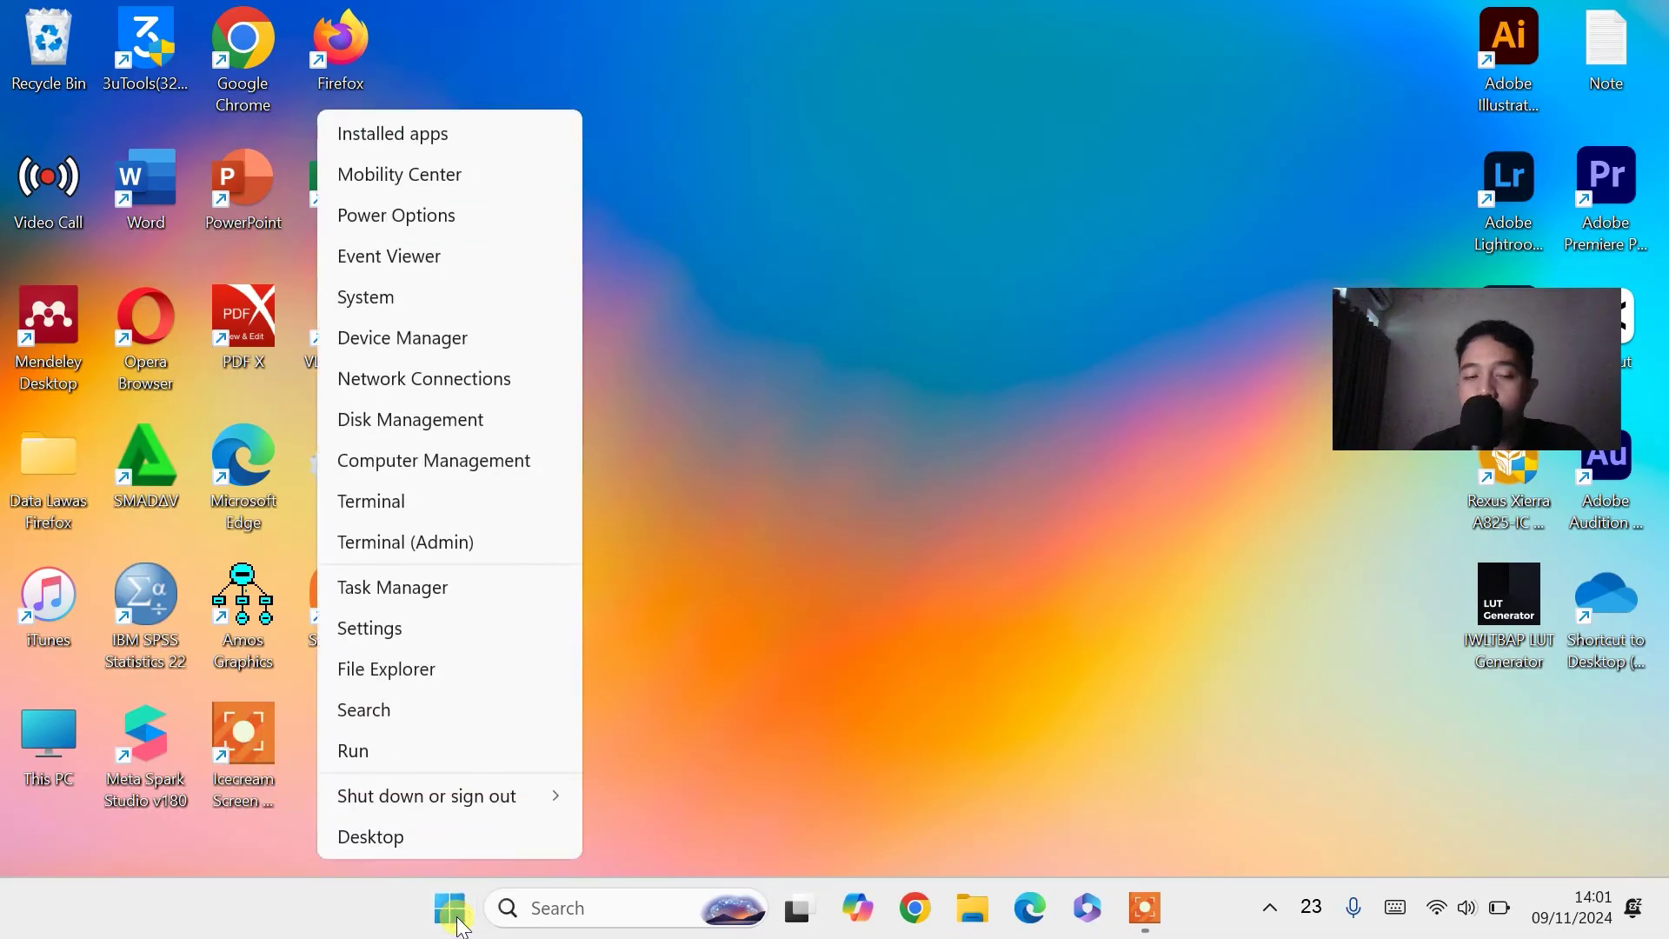
left_click(462, 745)
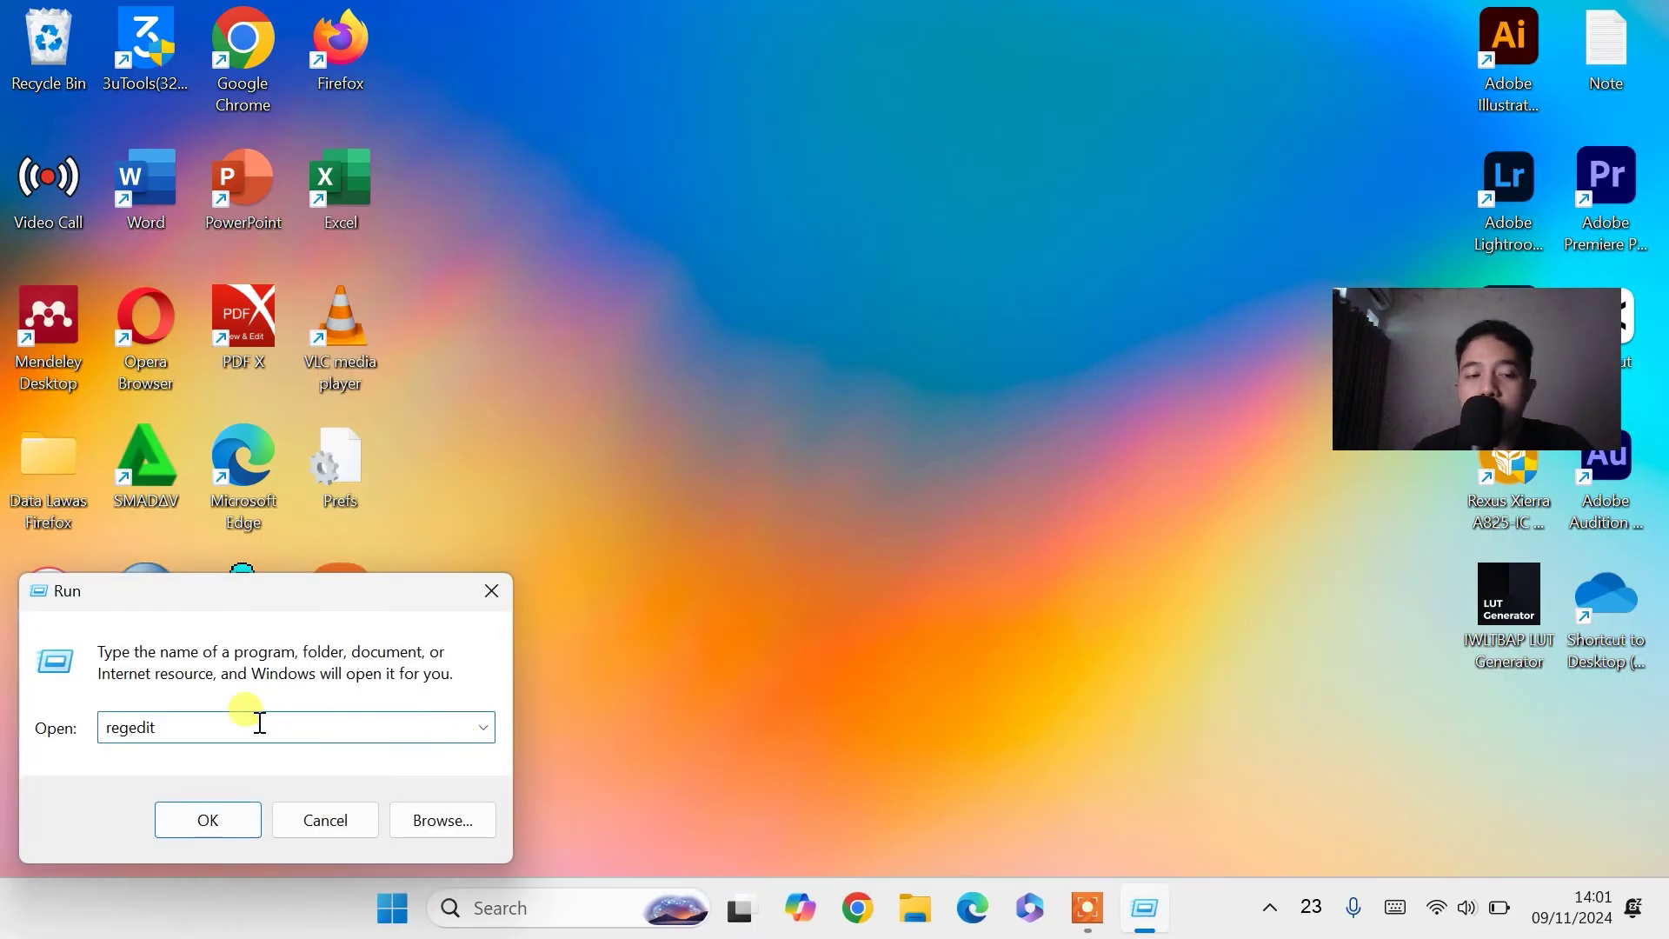
type("mscon")
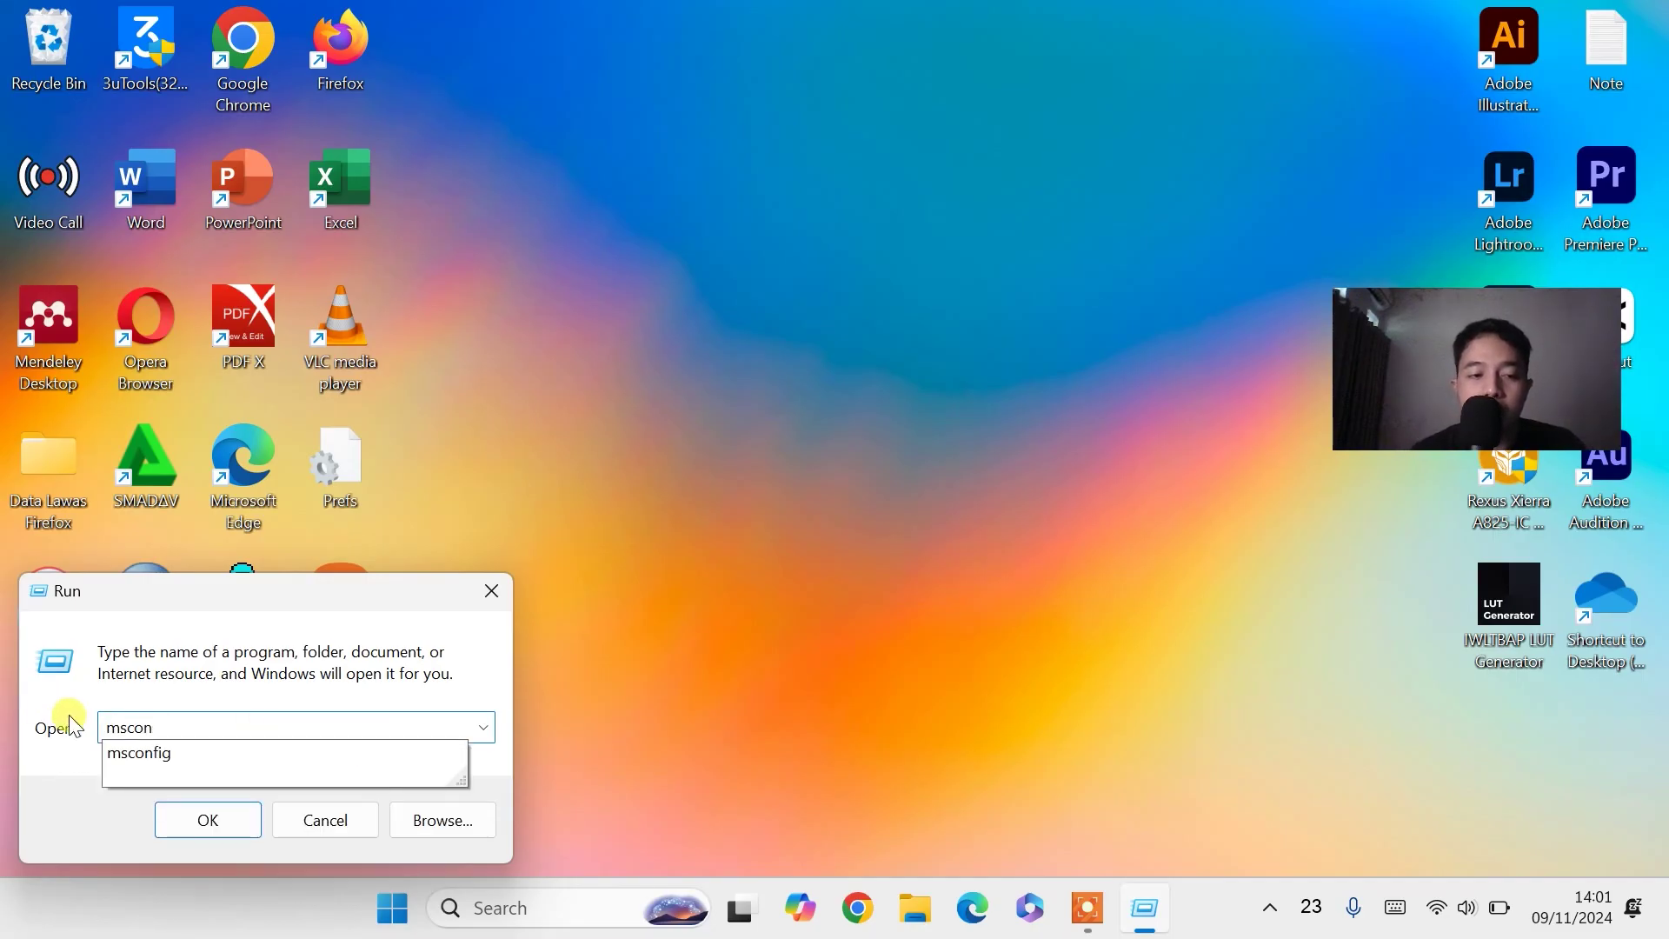
left_click(162, 761)
left_click(213, 728)
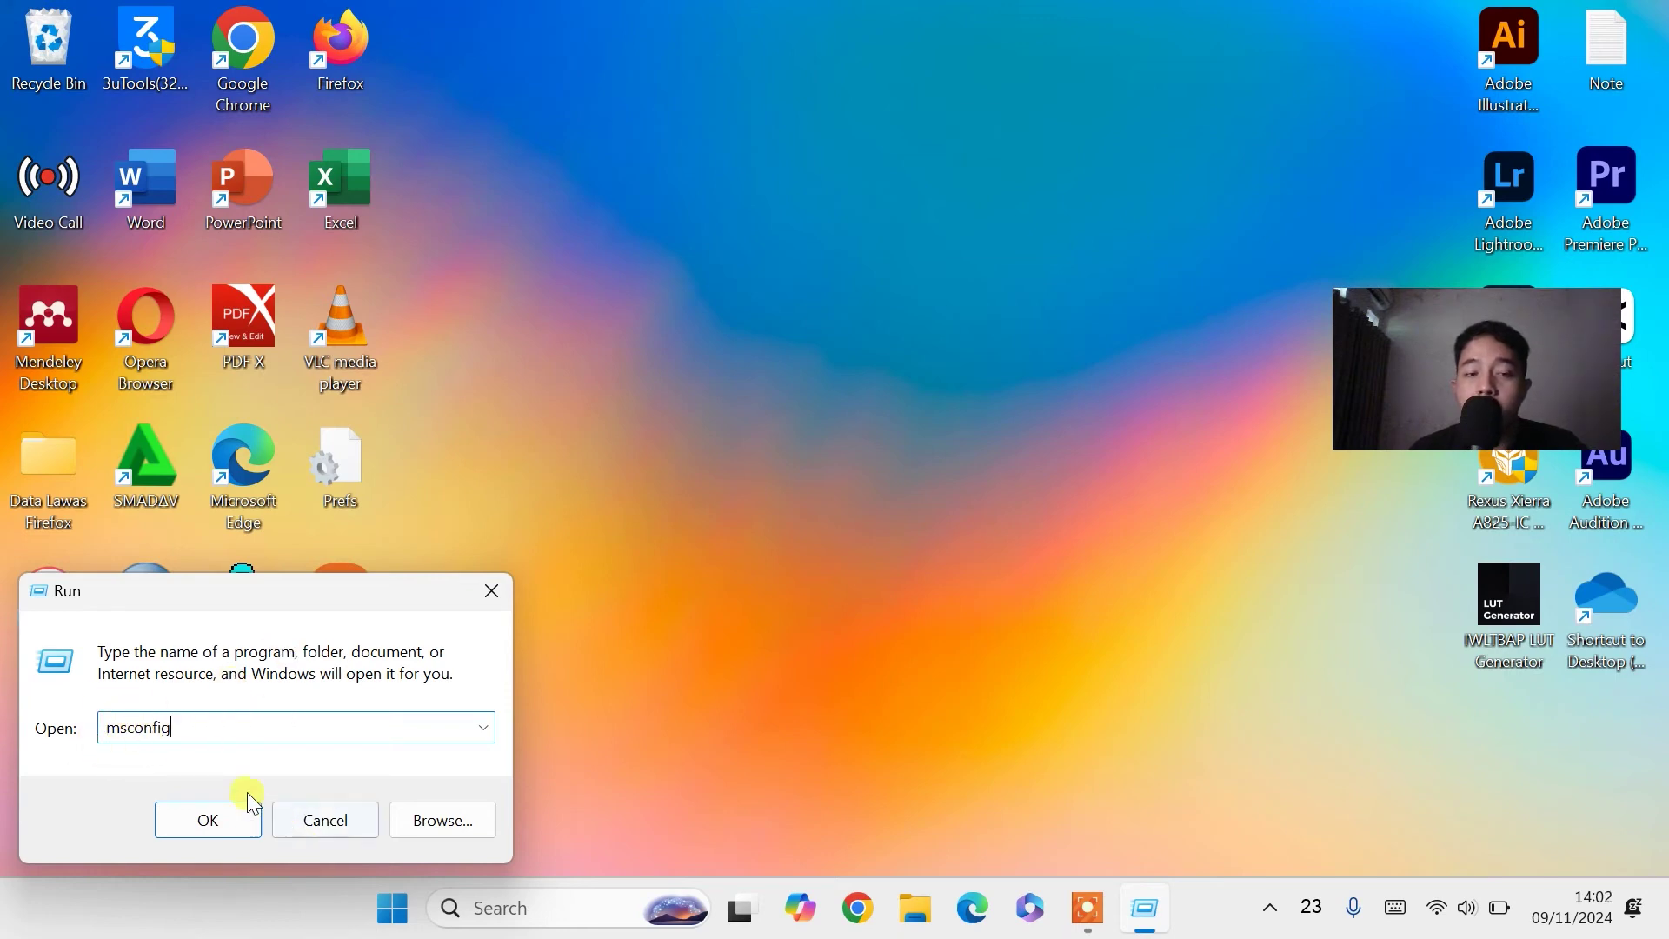
left_click(201, 827)
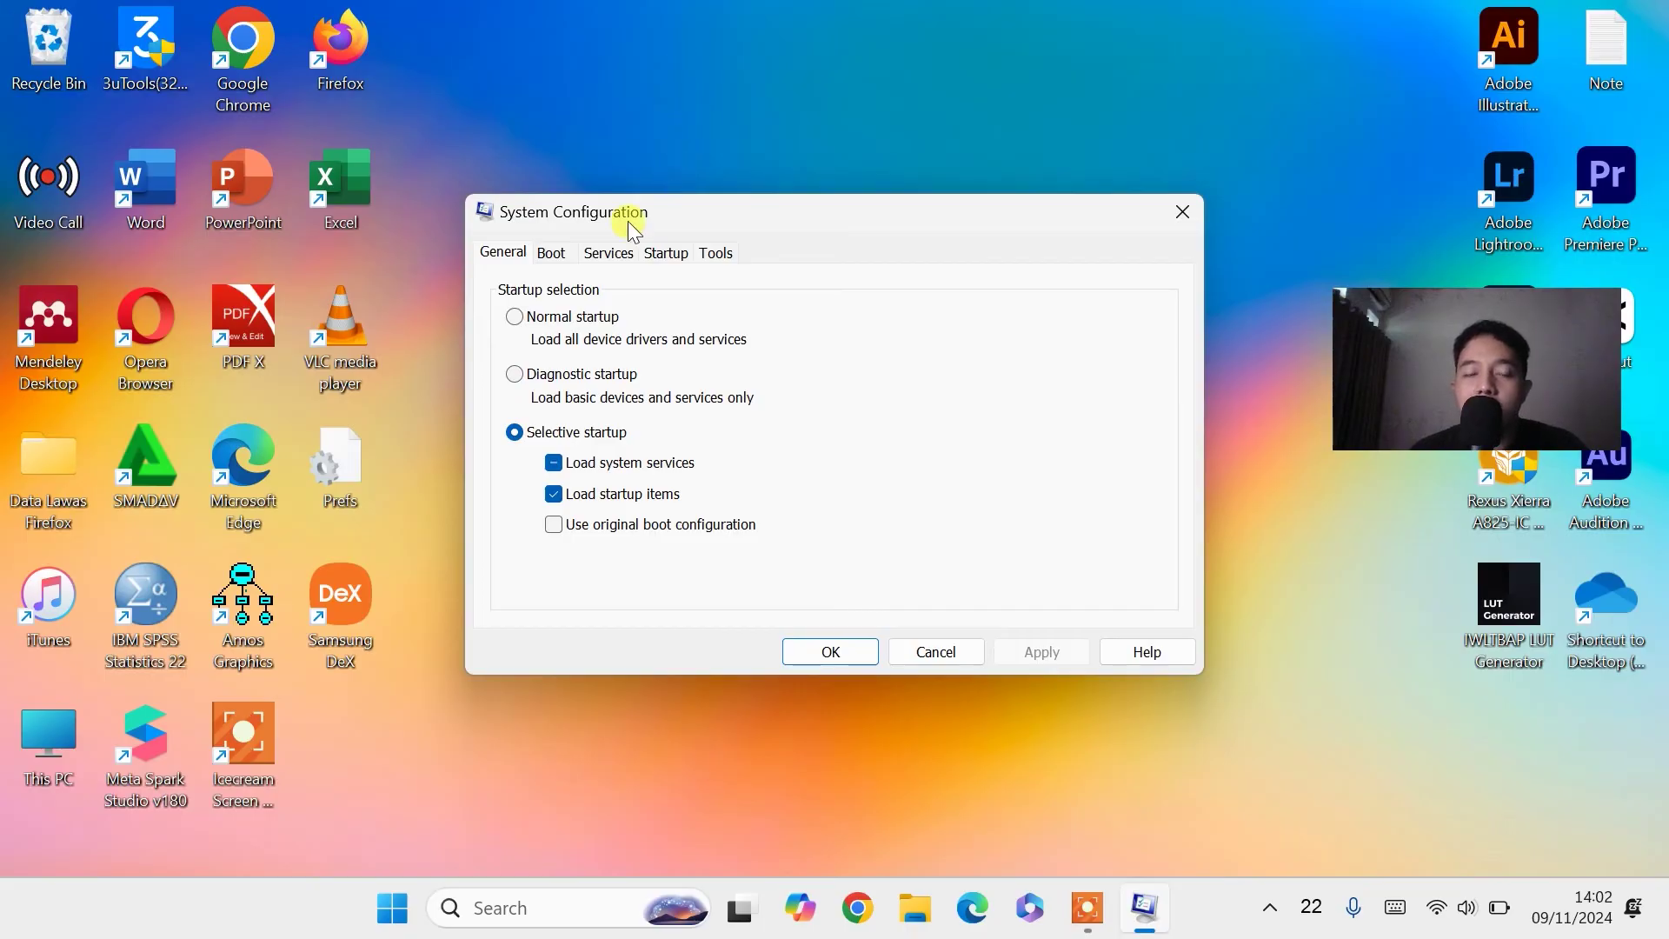
Show the services in System Configuration, then enable the Adobe Genuine Software Integrity service and disable it again.
left_click(613, 254)
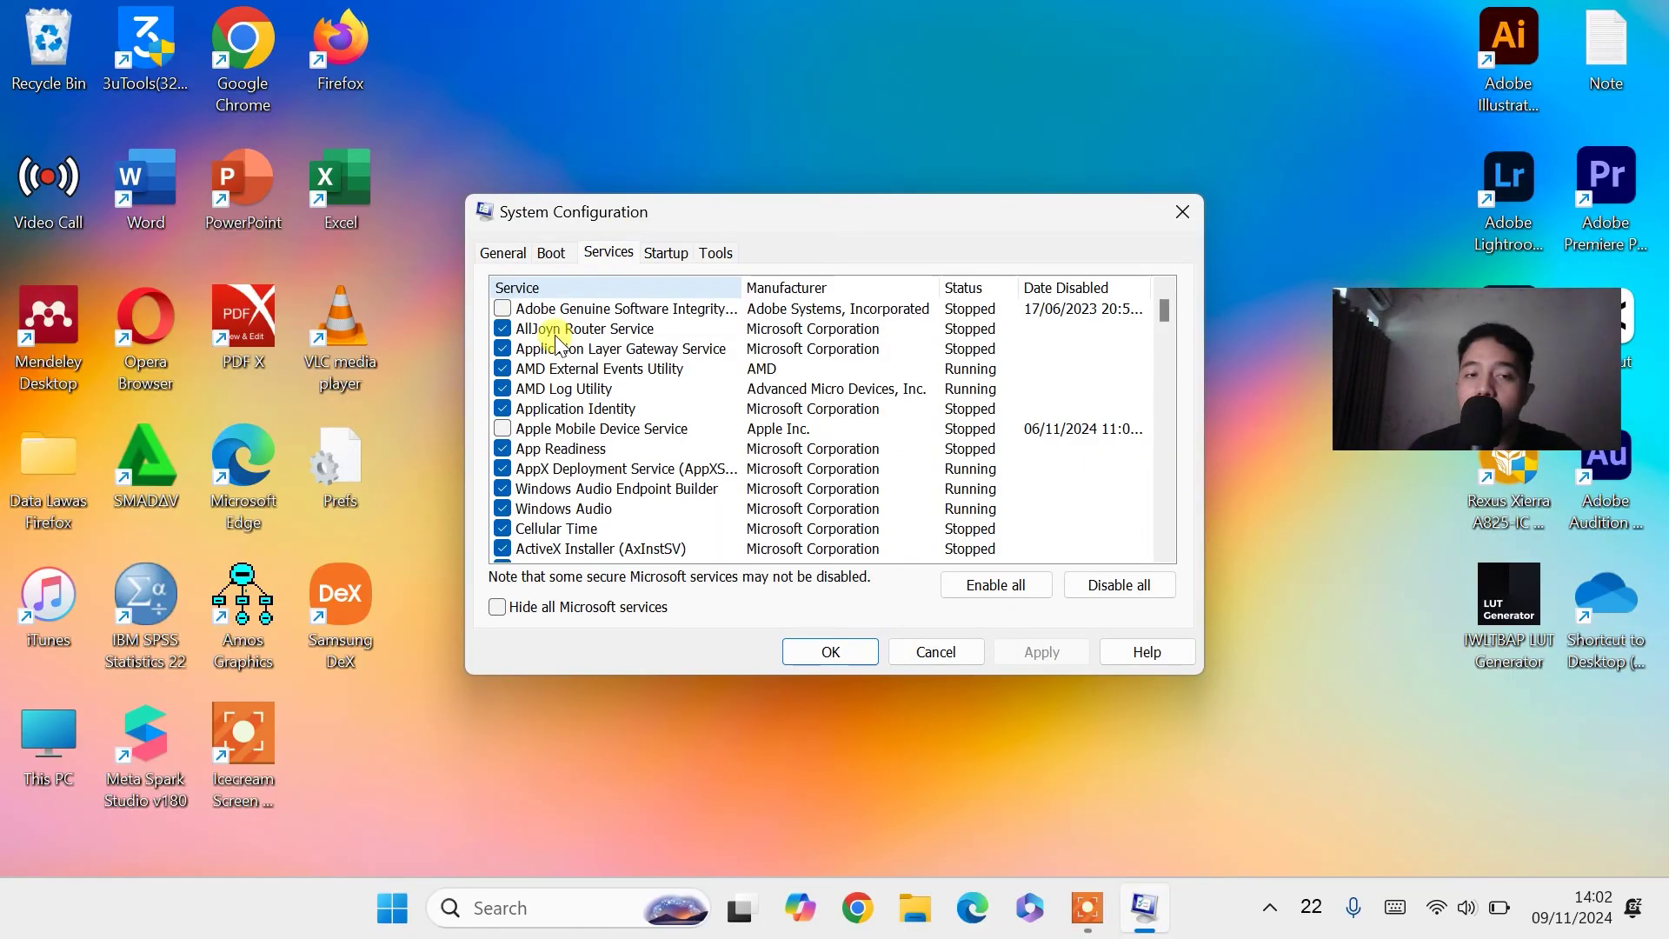
left_click(503, 308)
left_click(502, 309)
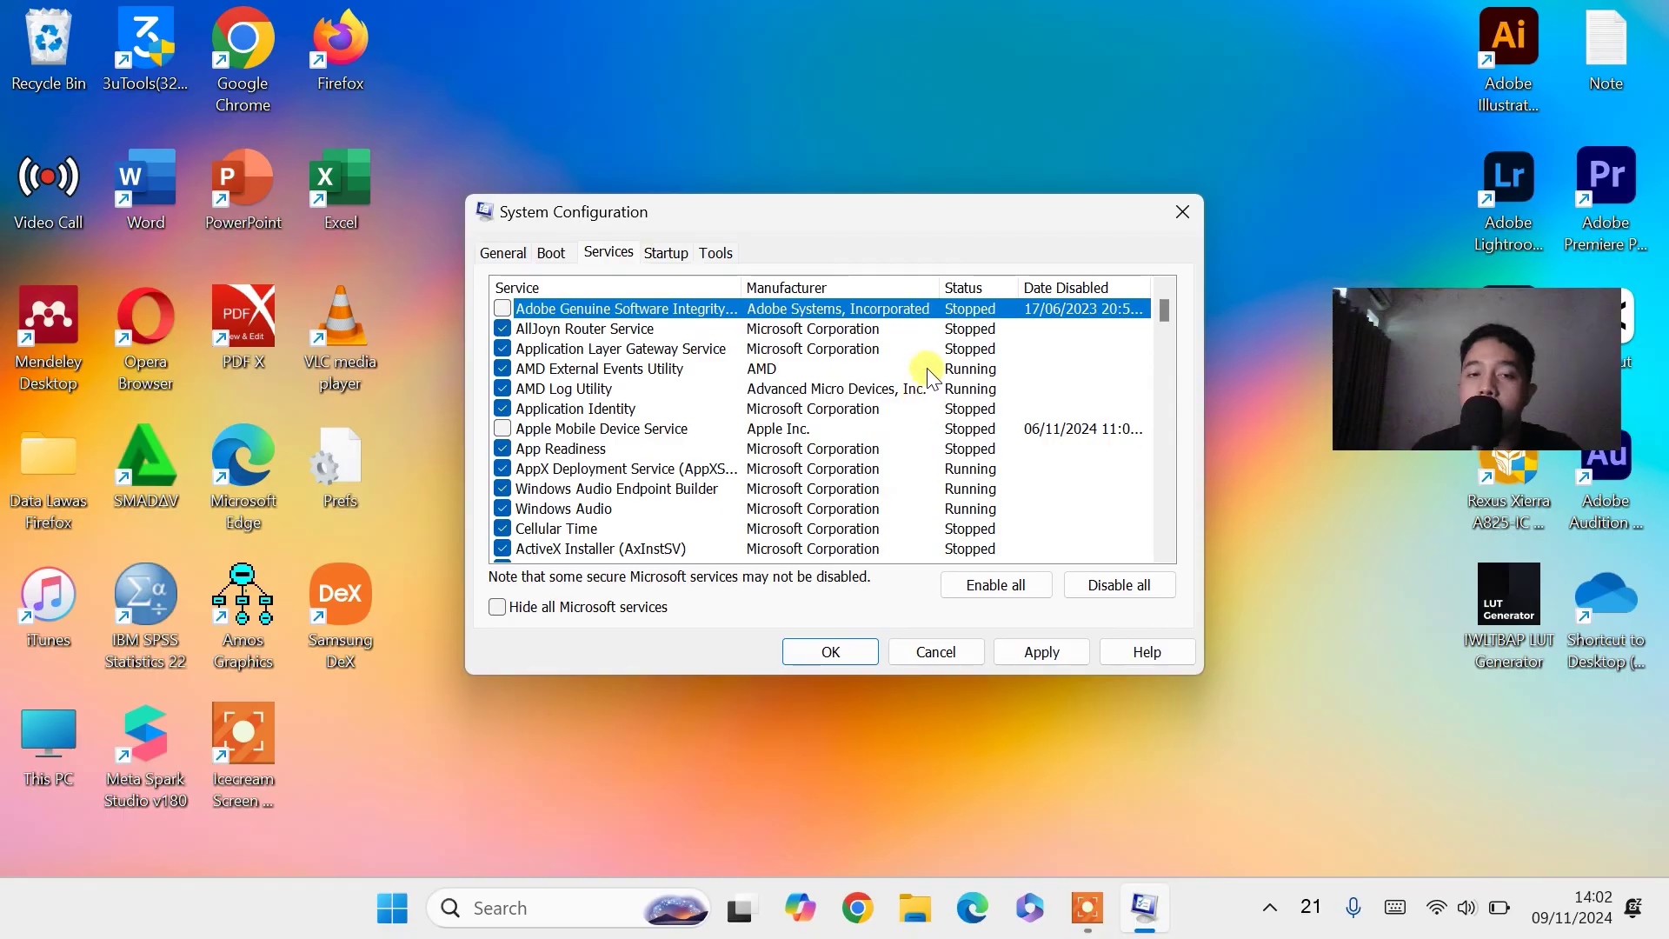
Examine the System Configuration services list for non-Microsoft services that can be turned off.
scroll(926, 373, "down", 7)
scroll(935, 391, "up", 7)
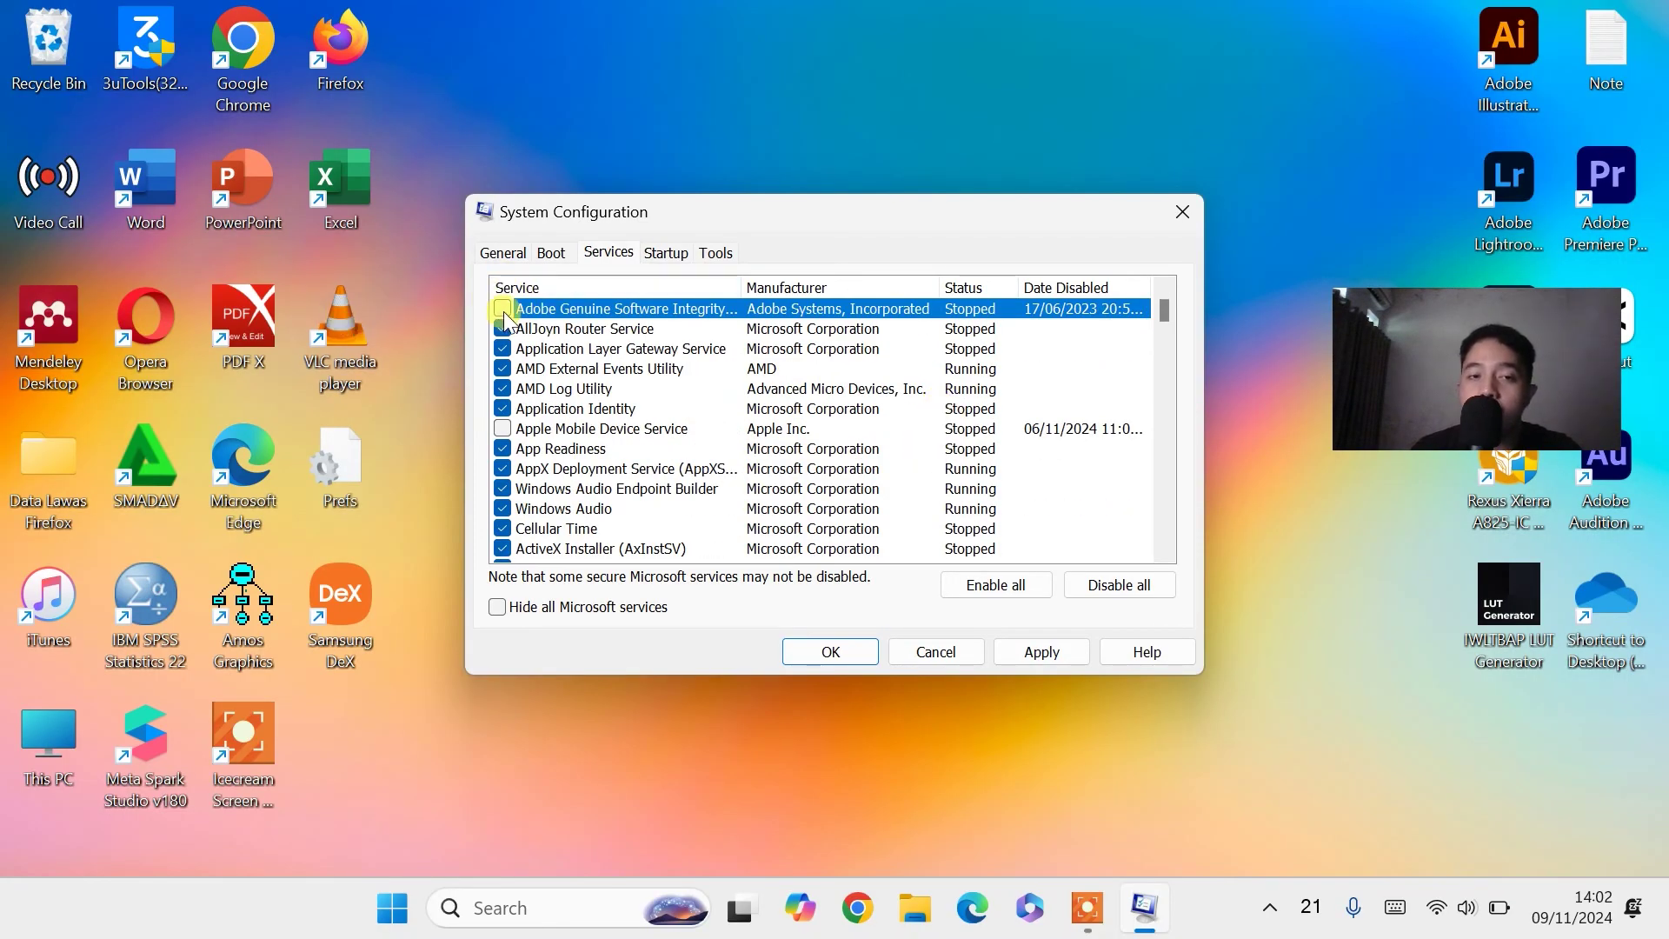
scroll(545, 408, "down", 12)
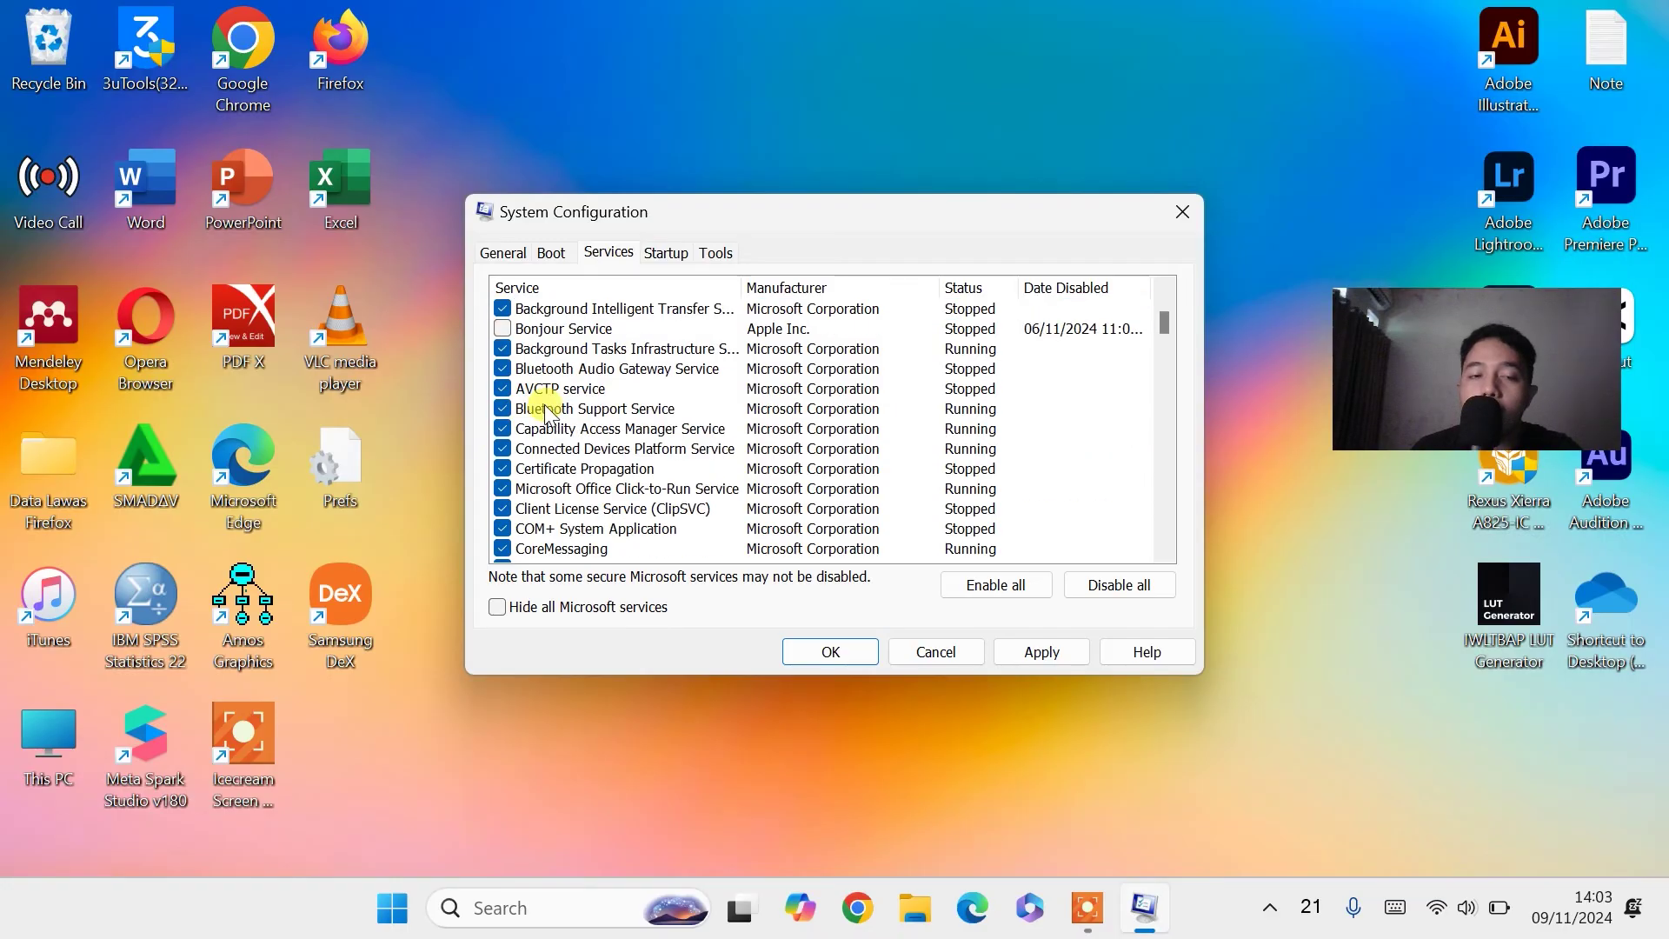
scroll(555, 404, "down", 6)
scroll(547, 435, "up", 1)
scroll(883, 404, "up", 13)
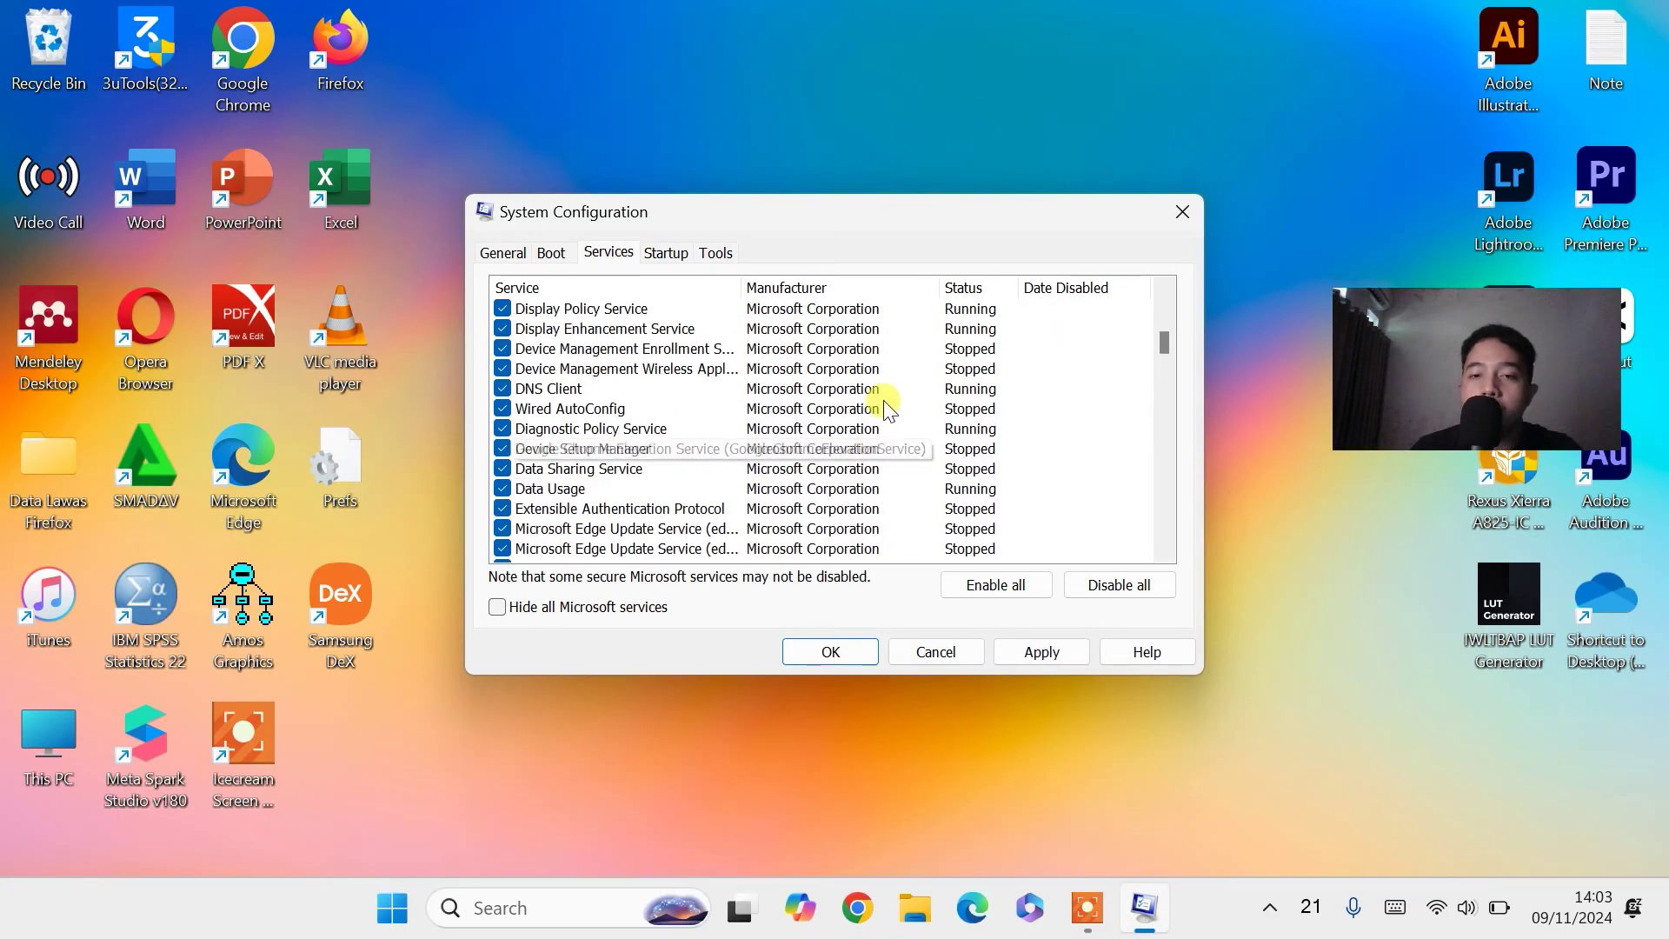
scroll(909, 476, "up", 3)
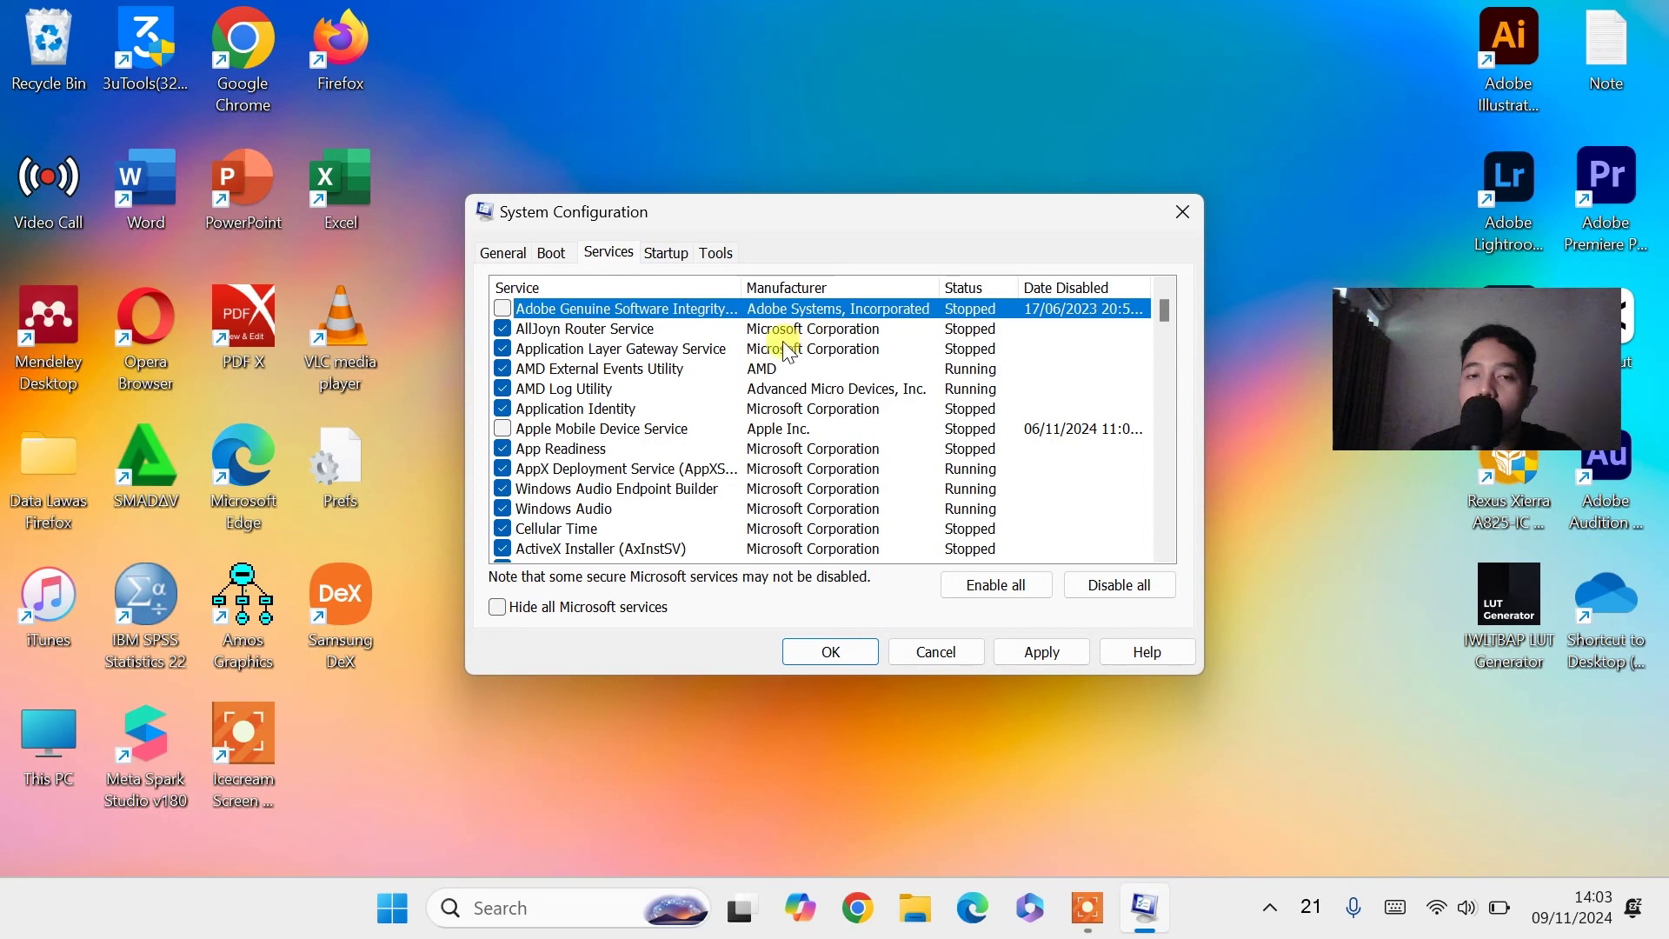
scroll(852, 353, "down", 3)
scroll(855, 357, "down", 10)
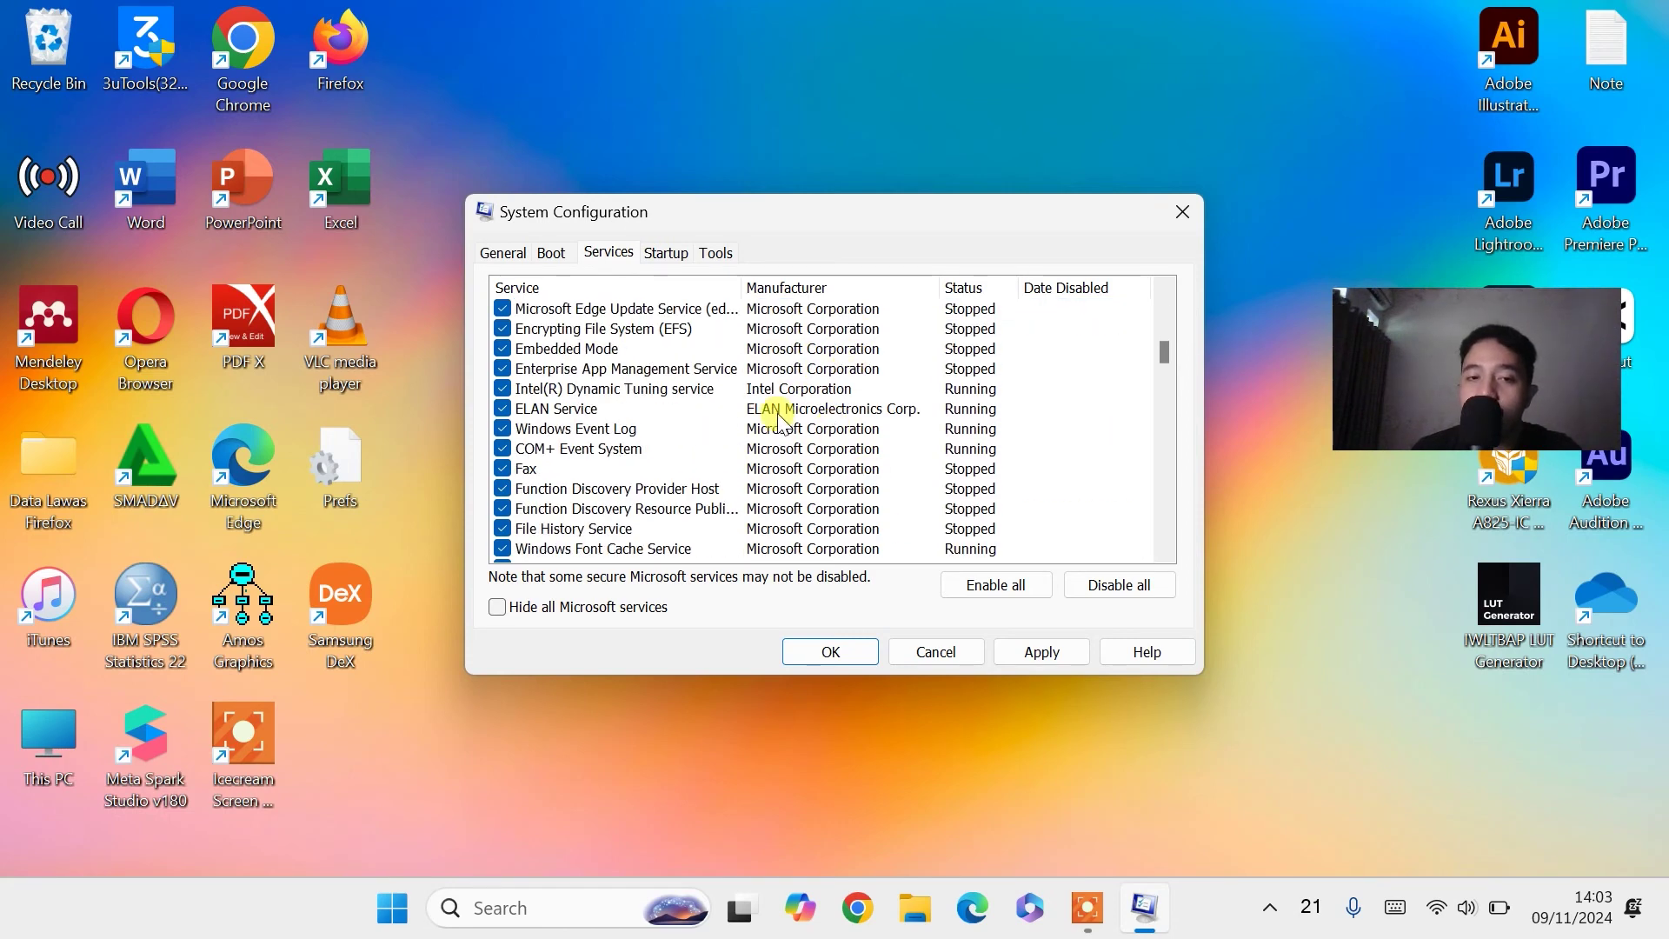
scroll(795, 391, "down", 5)
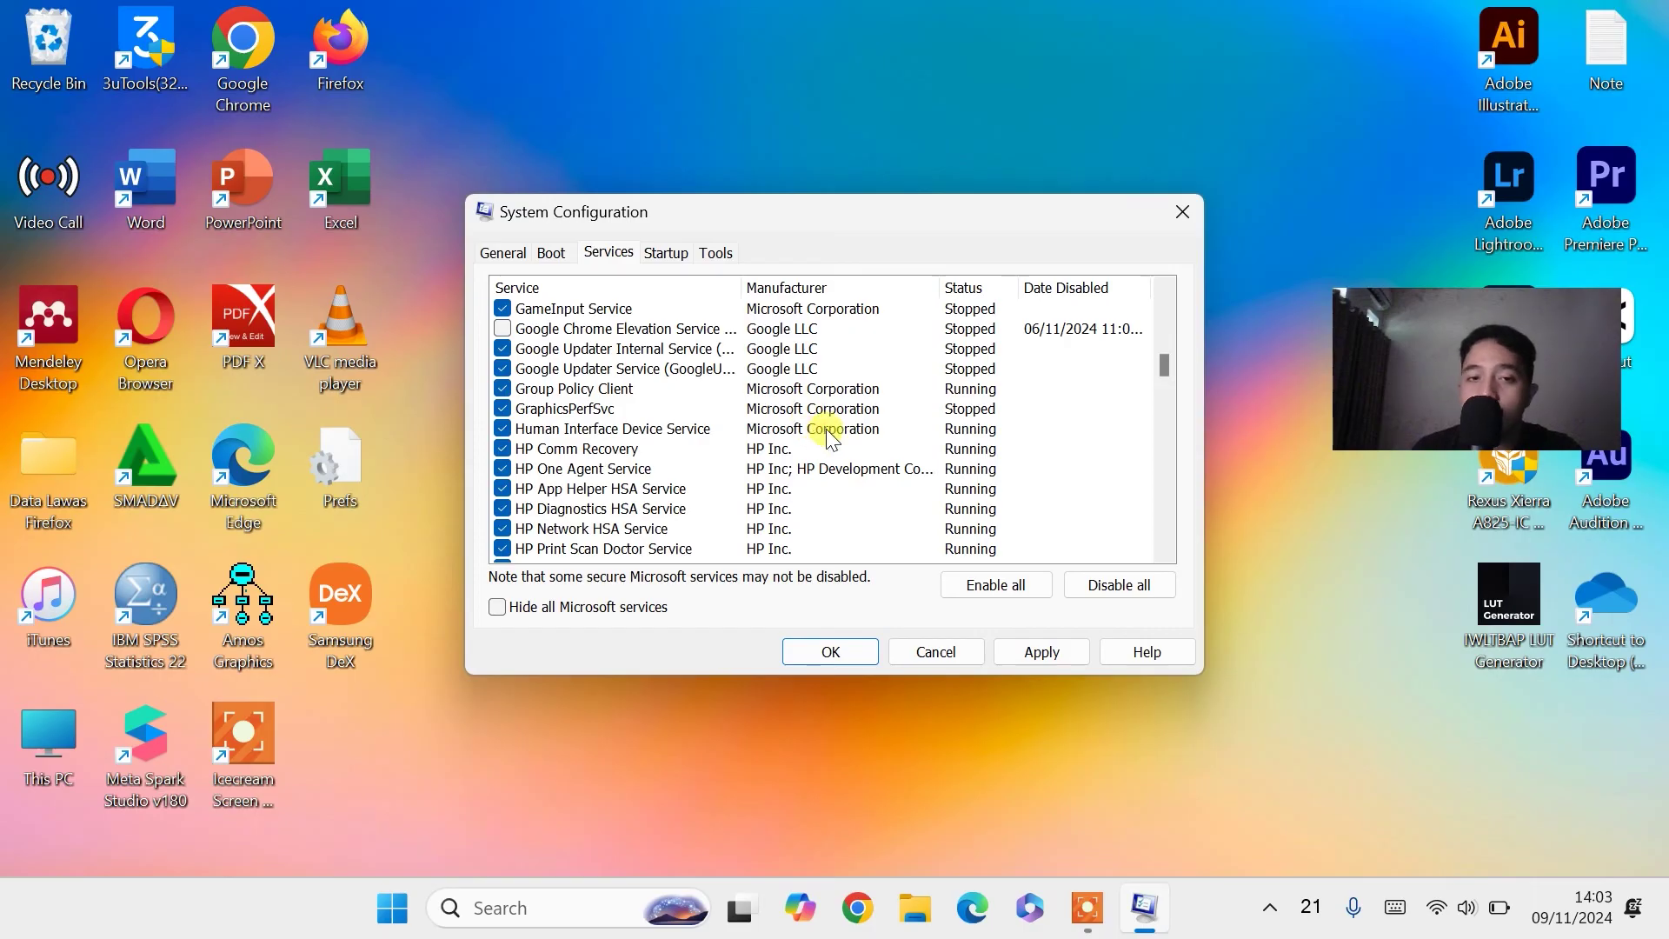
scroll(828, 435, "down", 4)
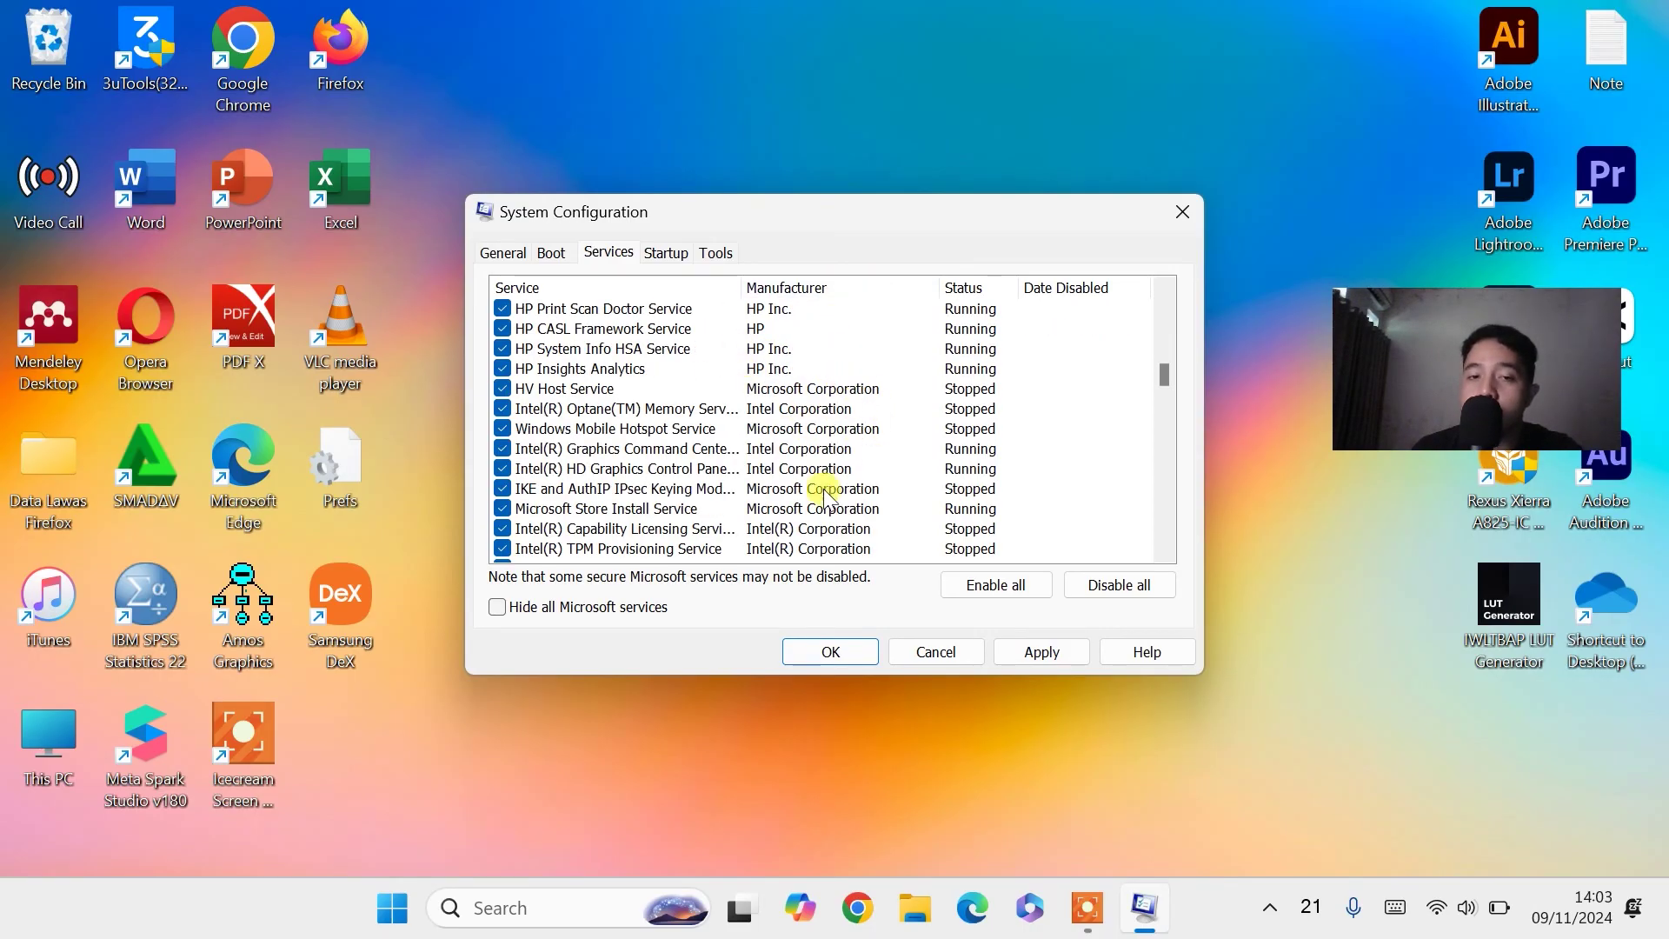
scroll(826, 487, "down", 4)
scroll(837, 492, "up", 10)
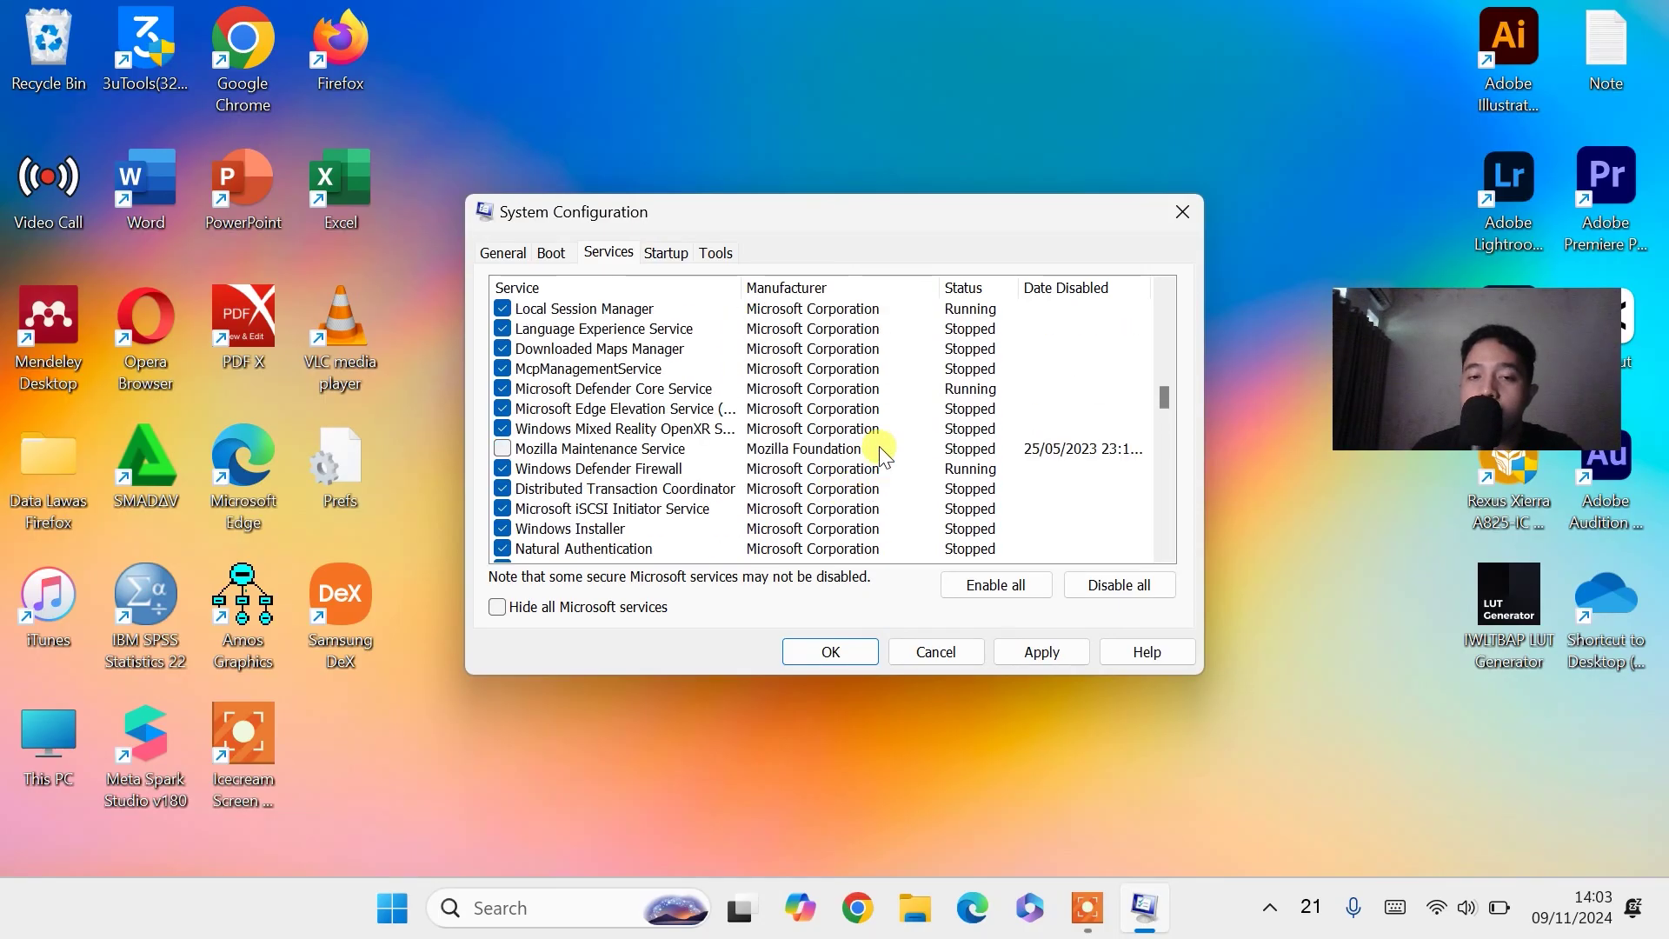
scroll(904, 461, "up", 15)
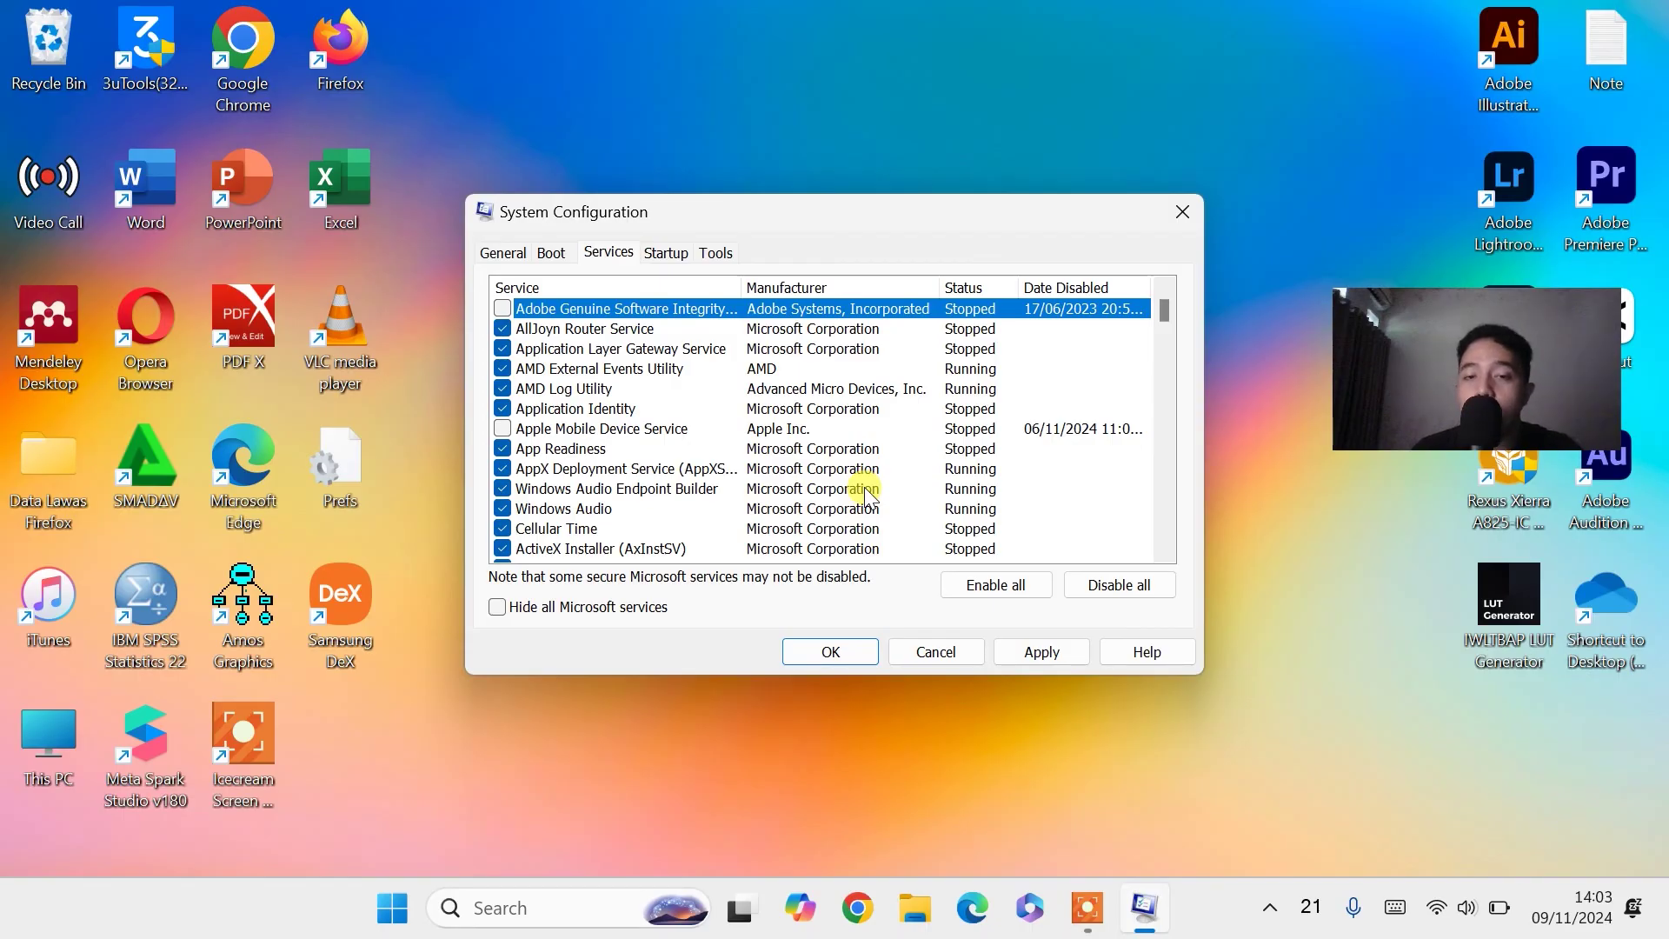
Apply the service changes and open the startup apps list in Task Manager from System Configuration.
left_click(1046, 652)
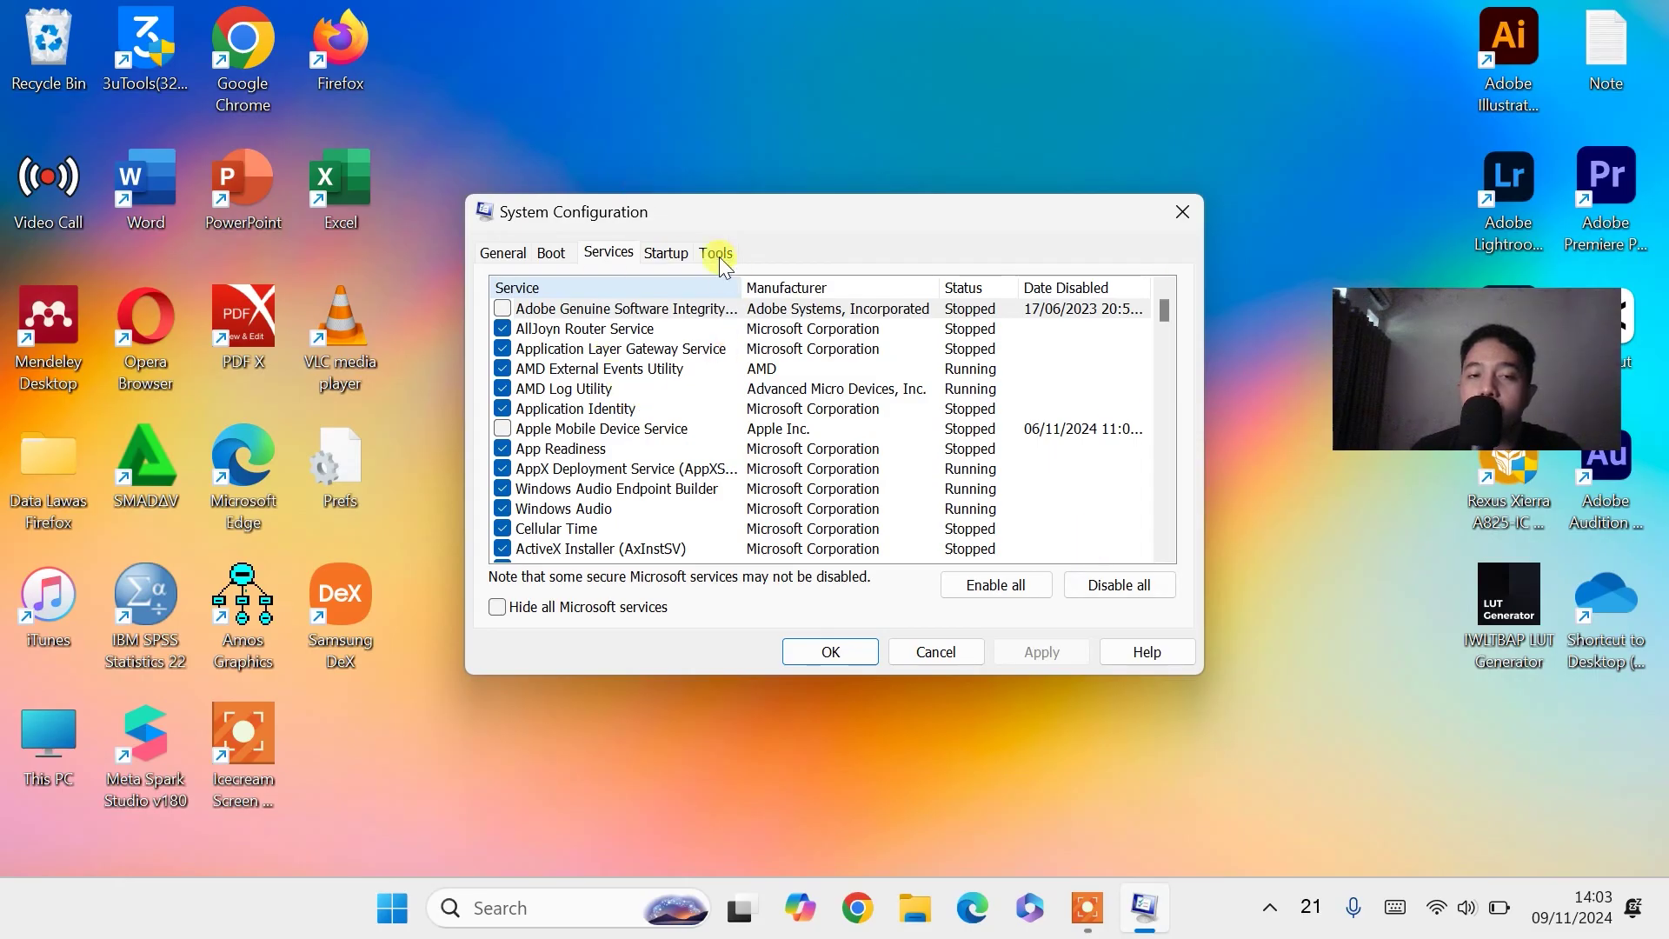
left_click(676, 254)
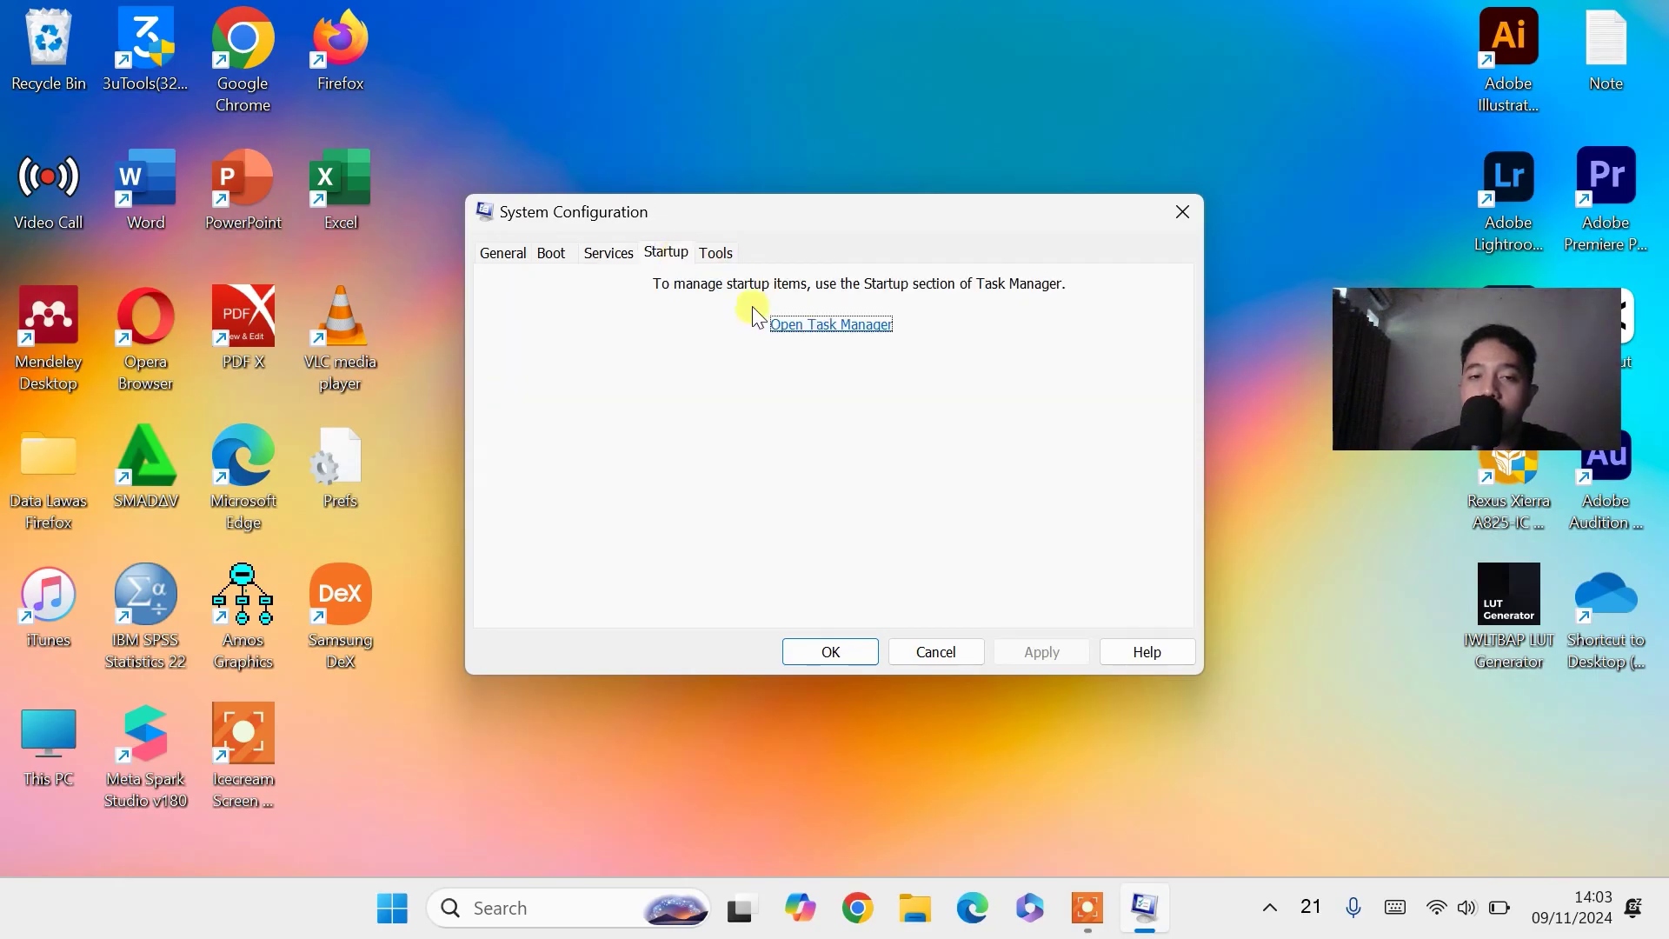
left_click(820, 328)
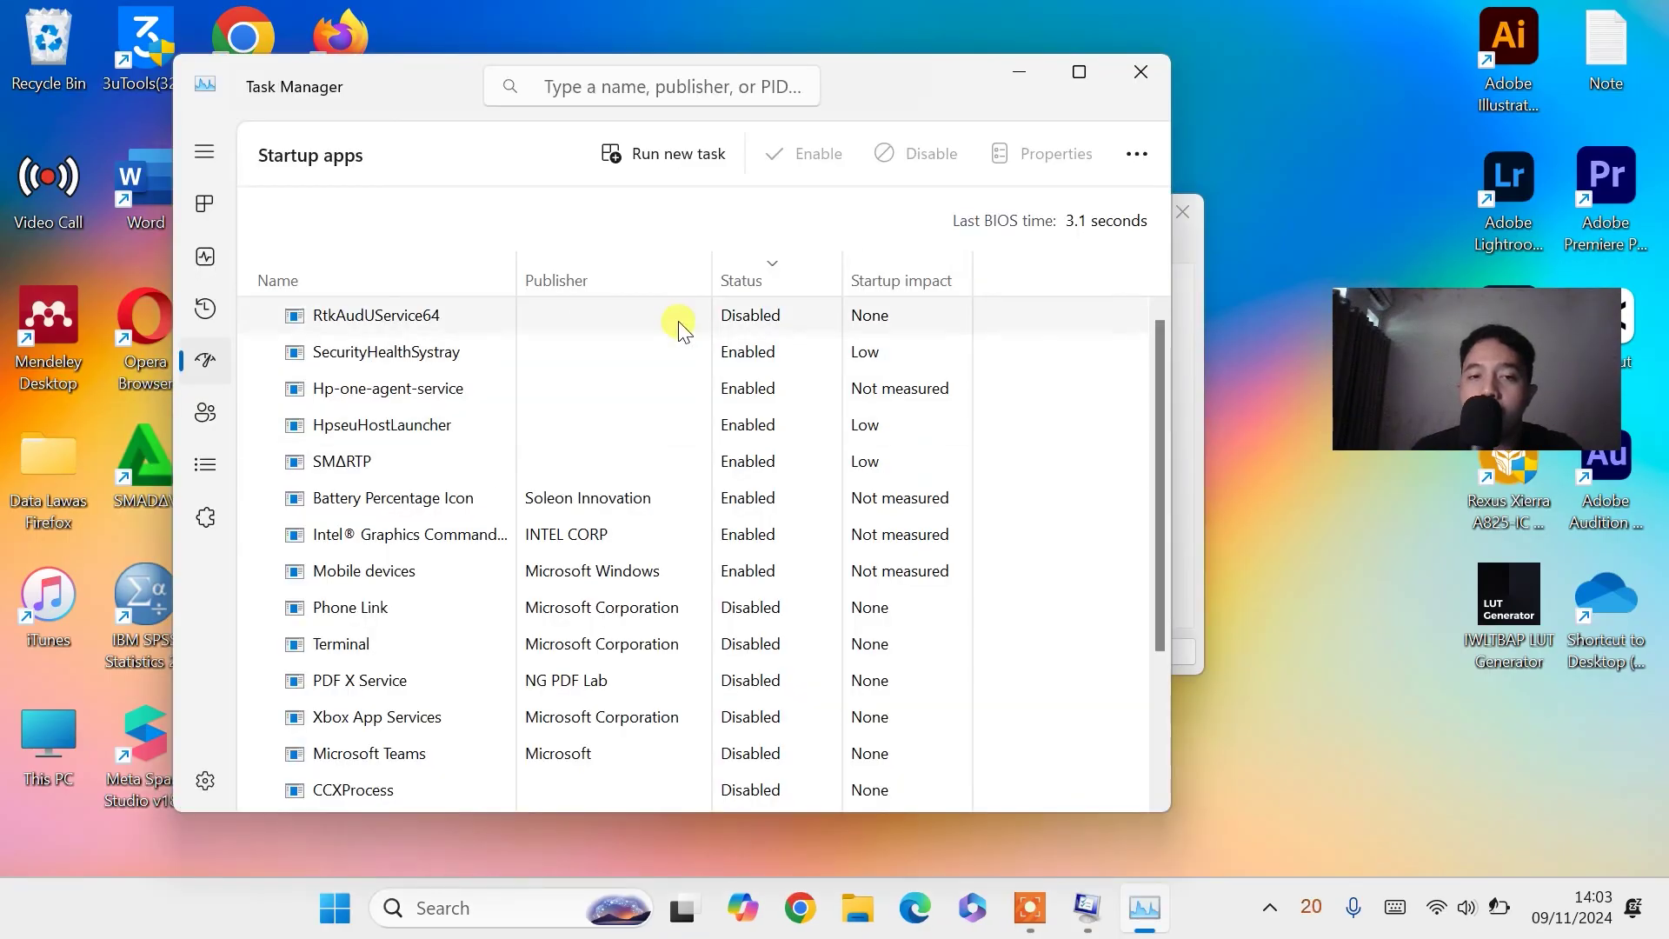
Disable the SMΔRTP startup app in Task Manager.
scroll(812, 461, "down", 3)
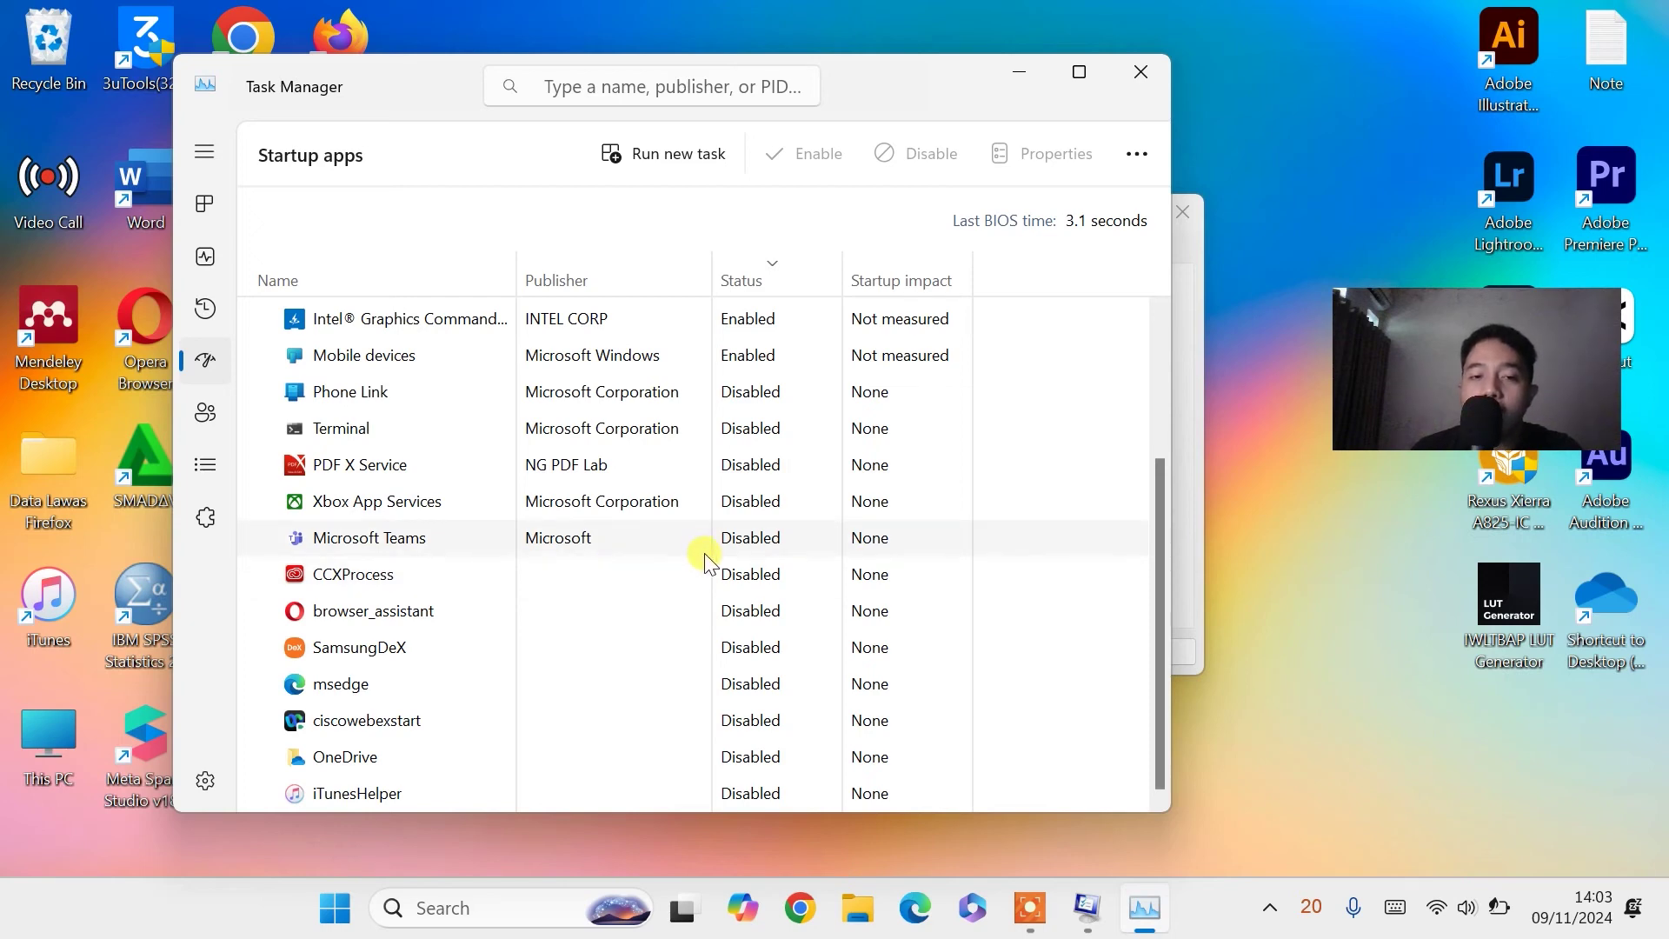
scroll(701, 550, "up", 3)
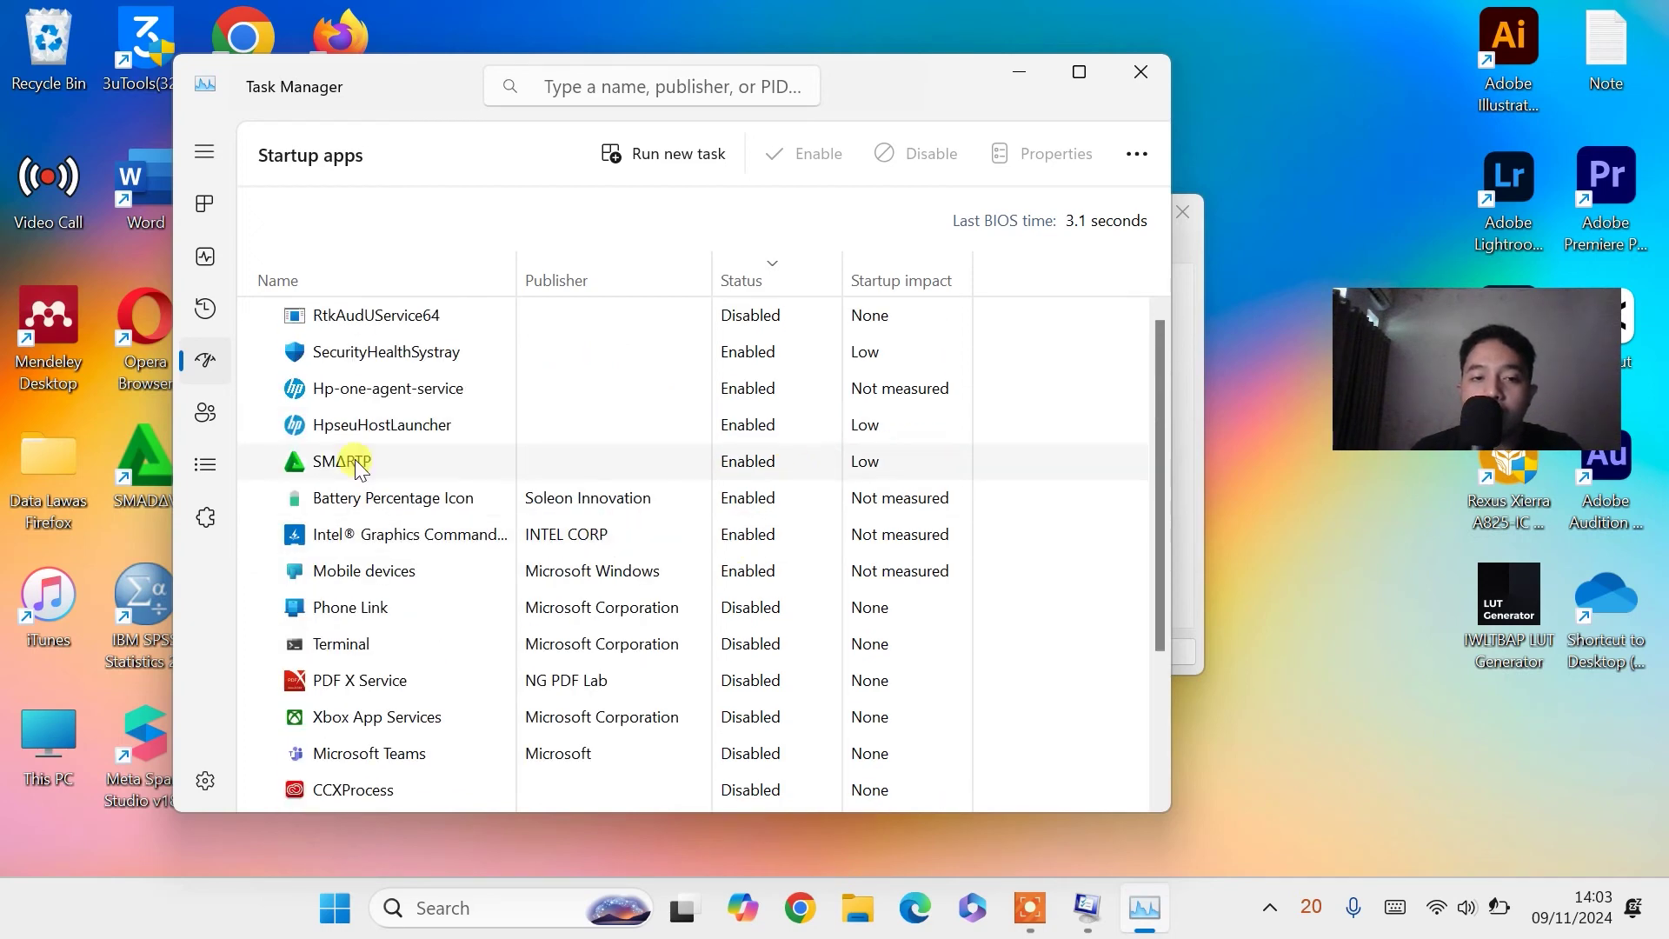
right_click(421, 454)
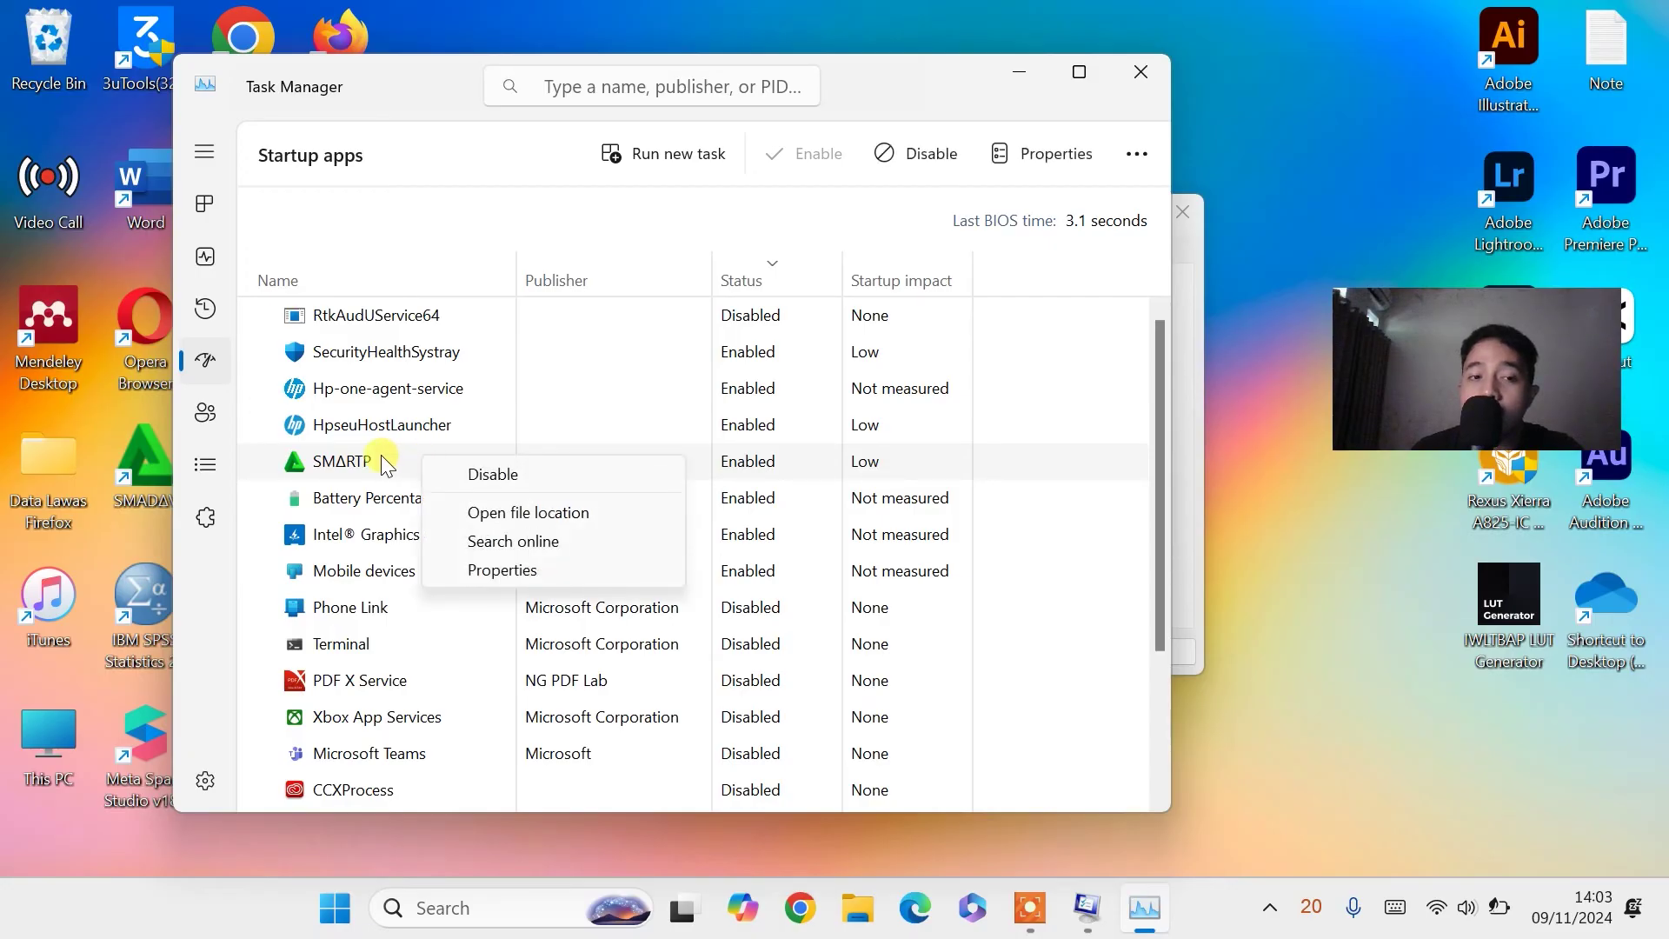
right_click(400, 471)
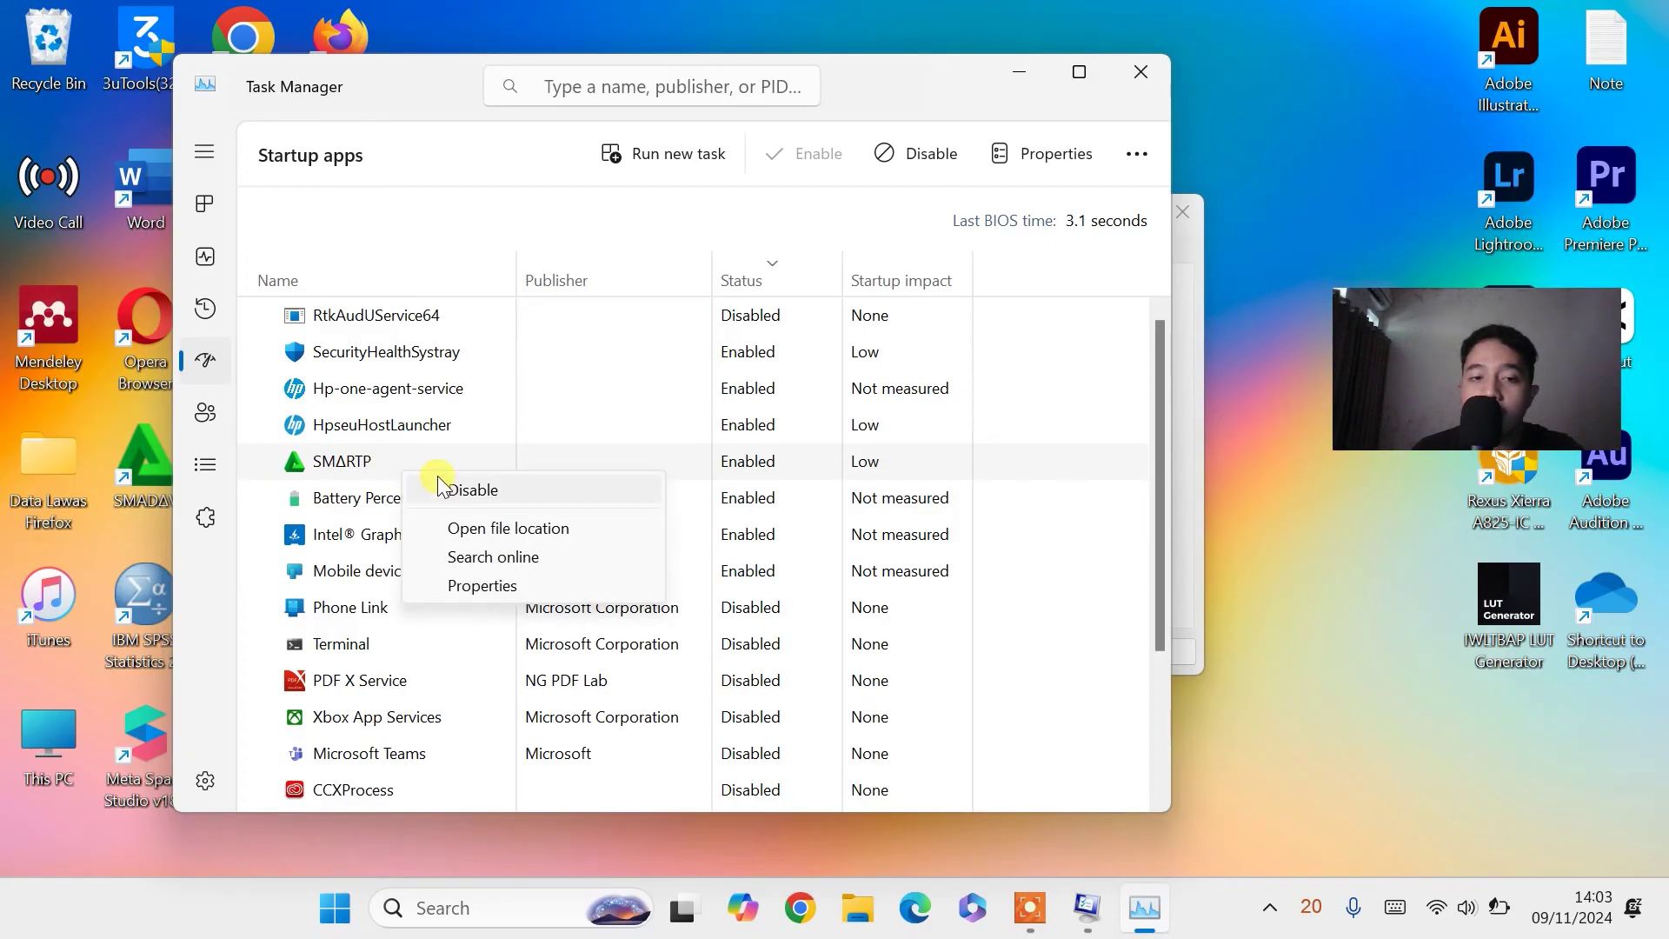
left_click(498, 489)
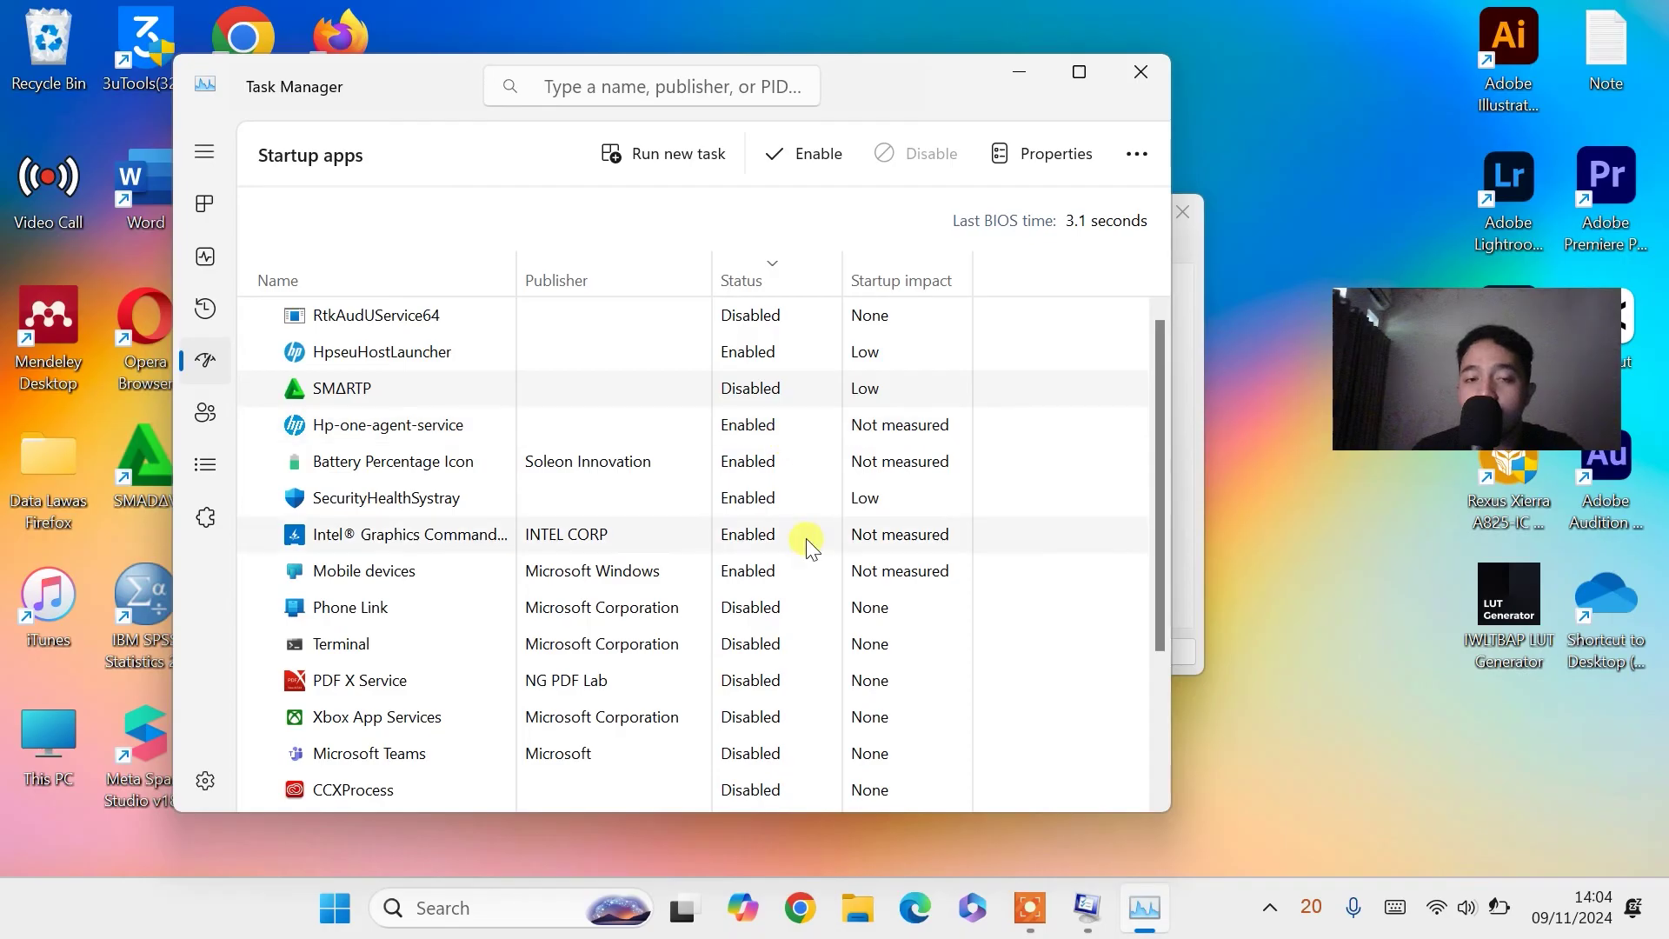
Check the remaining startup apps, close Task Manager, and confirm System Configuration.
scroll(806, 540, "down", 3)
scroll(811, 537, "down", 2)
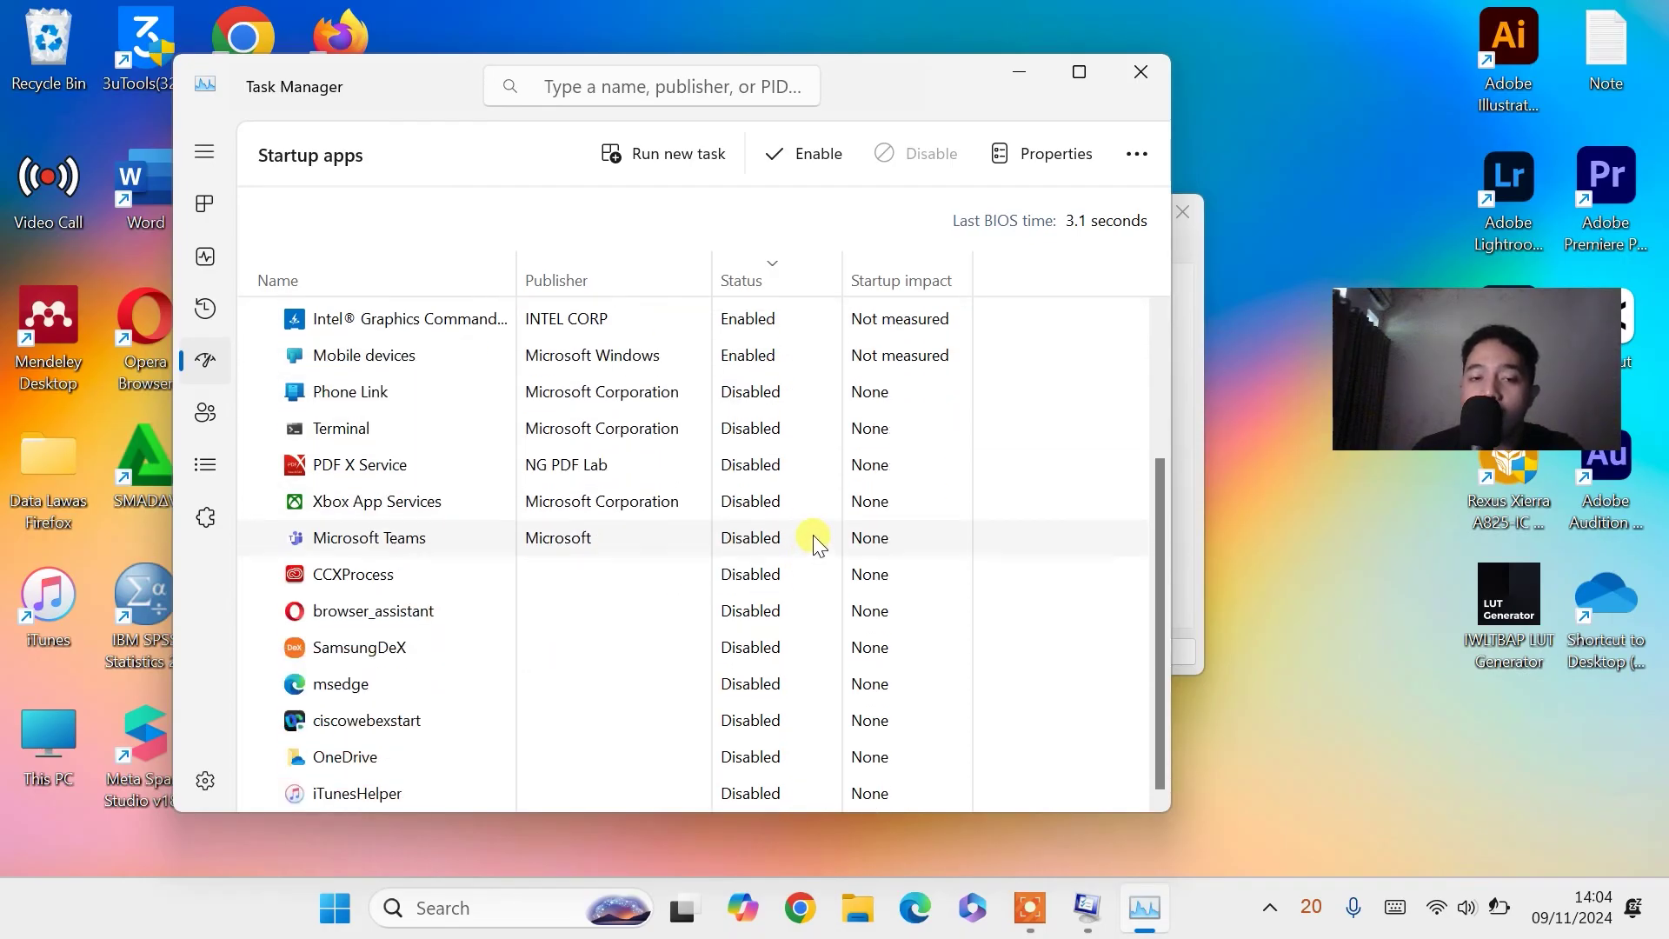
scroll(804, 595, "up", 4)
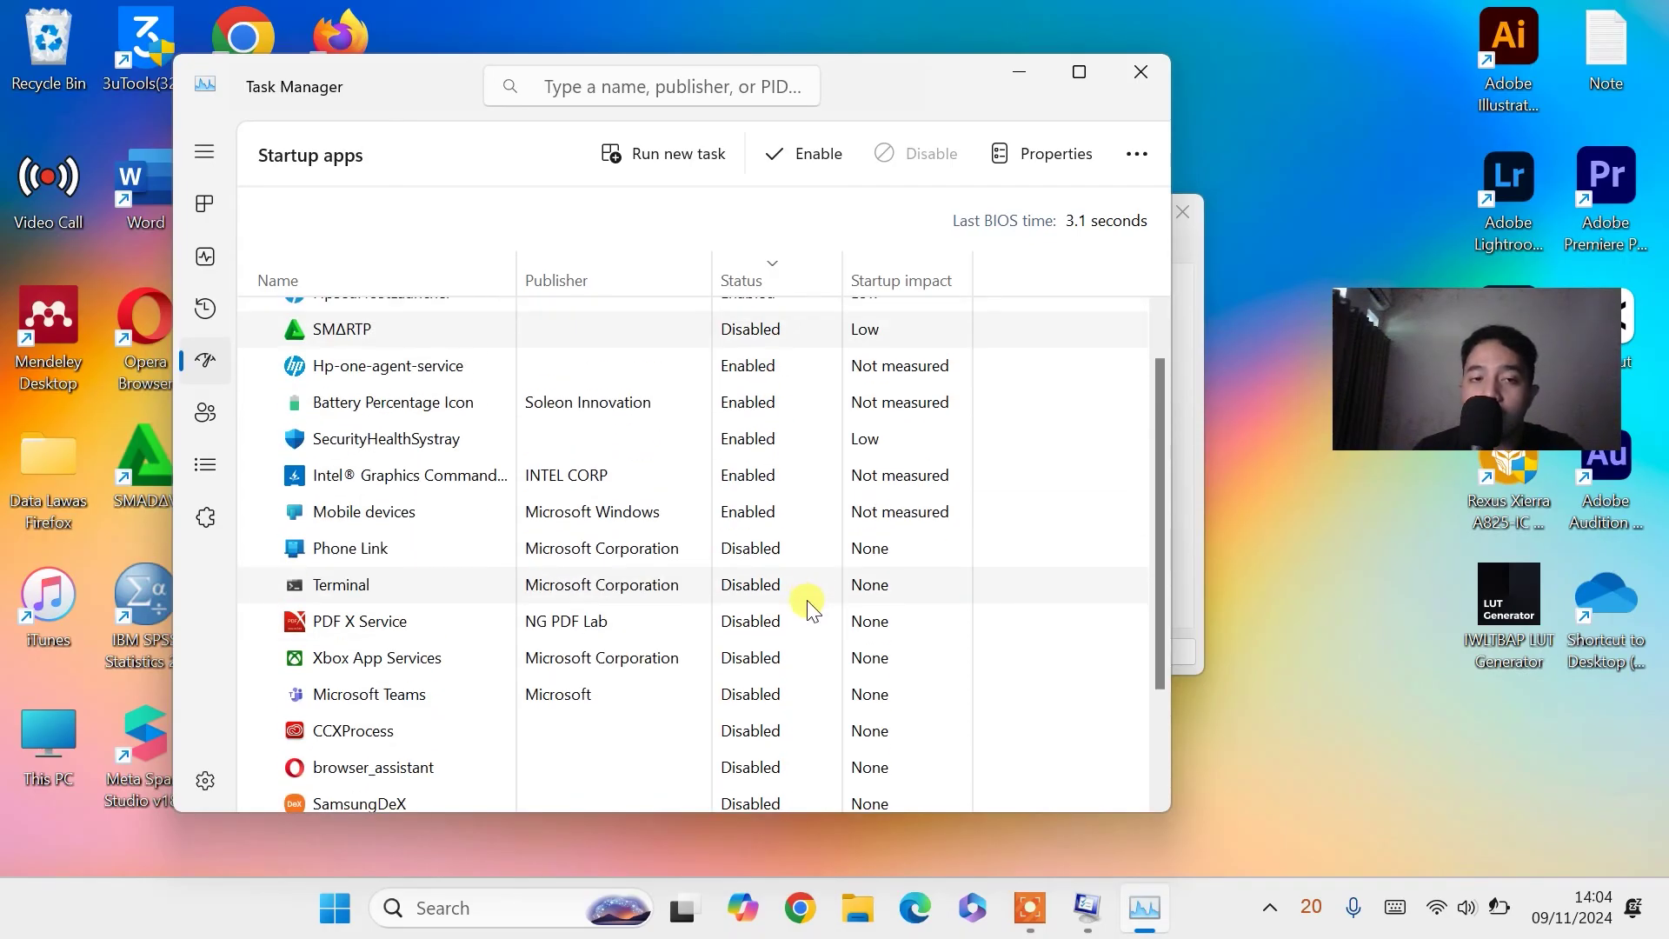
scroll(809, 635, "up", 2)
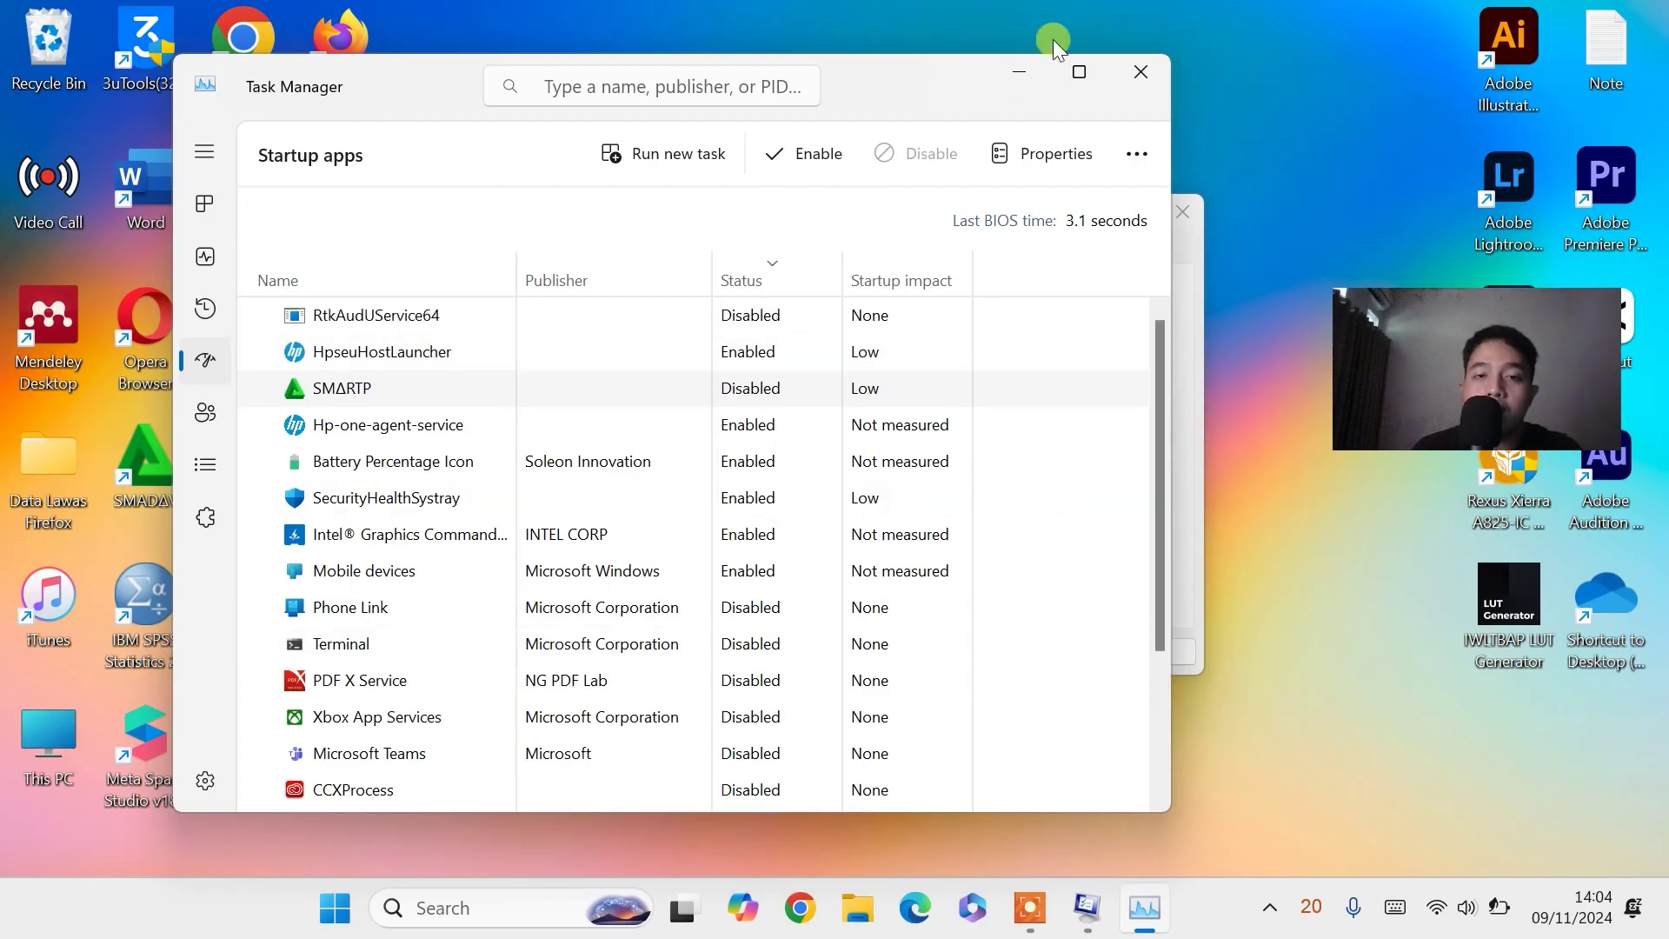
left_click(1149, 67)
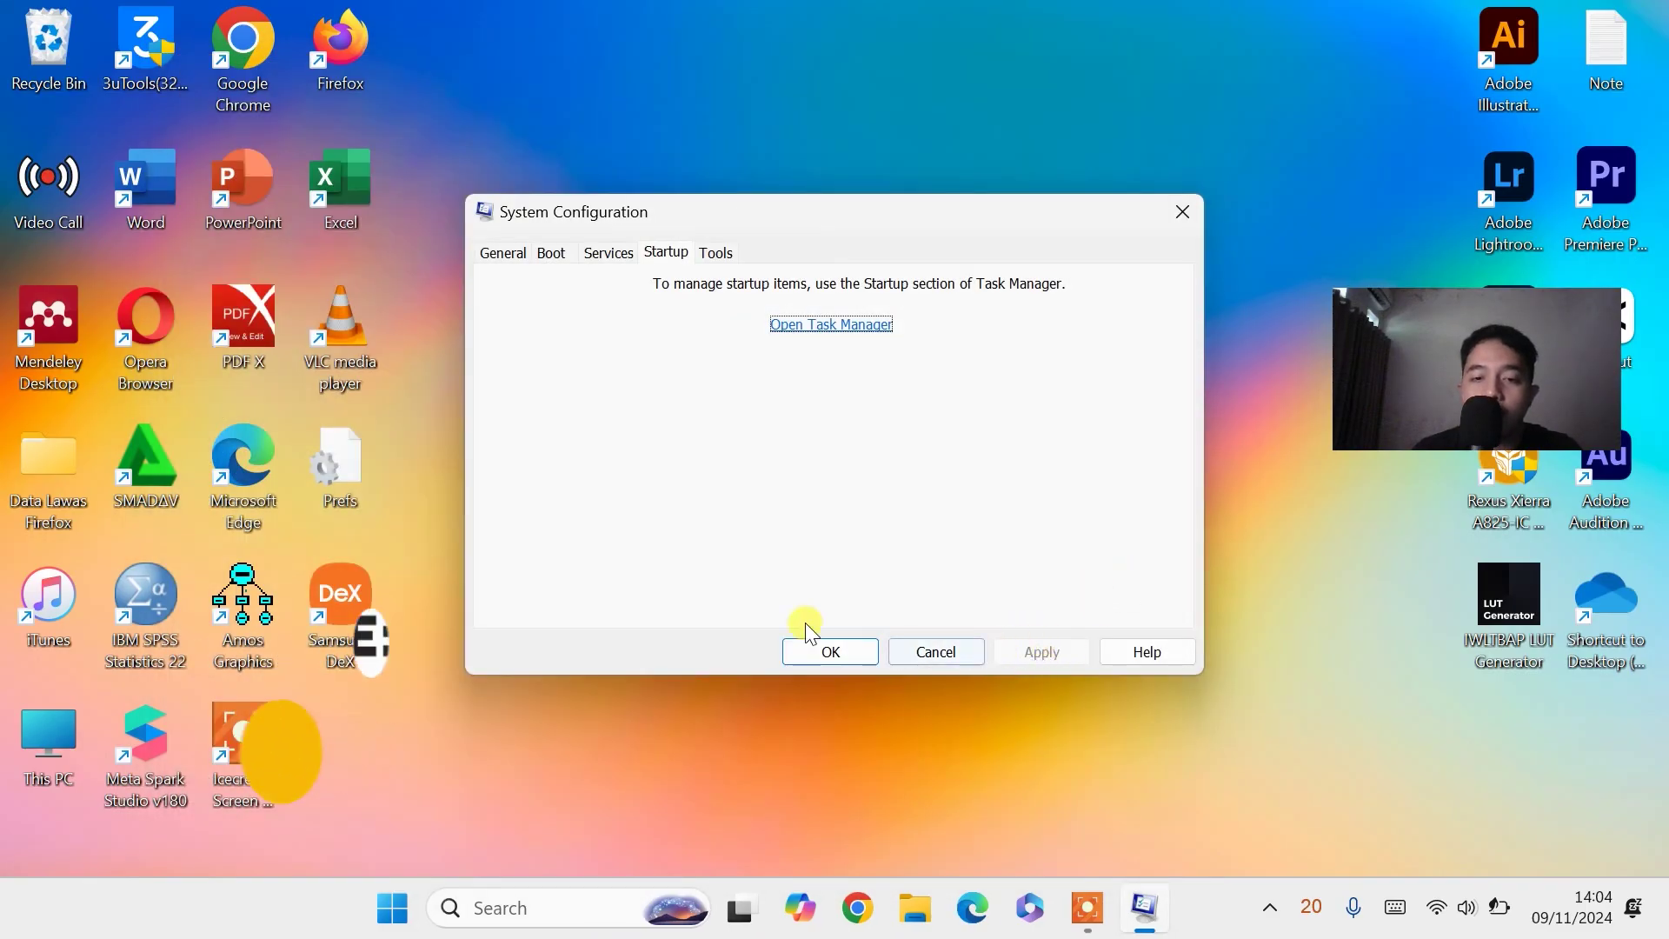
left_click(822, 650)
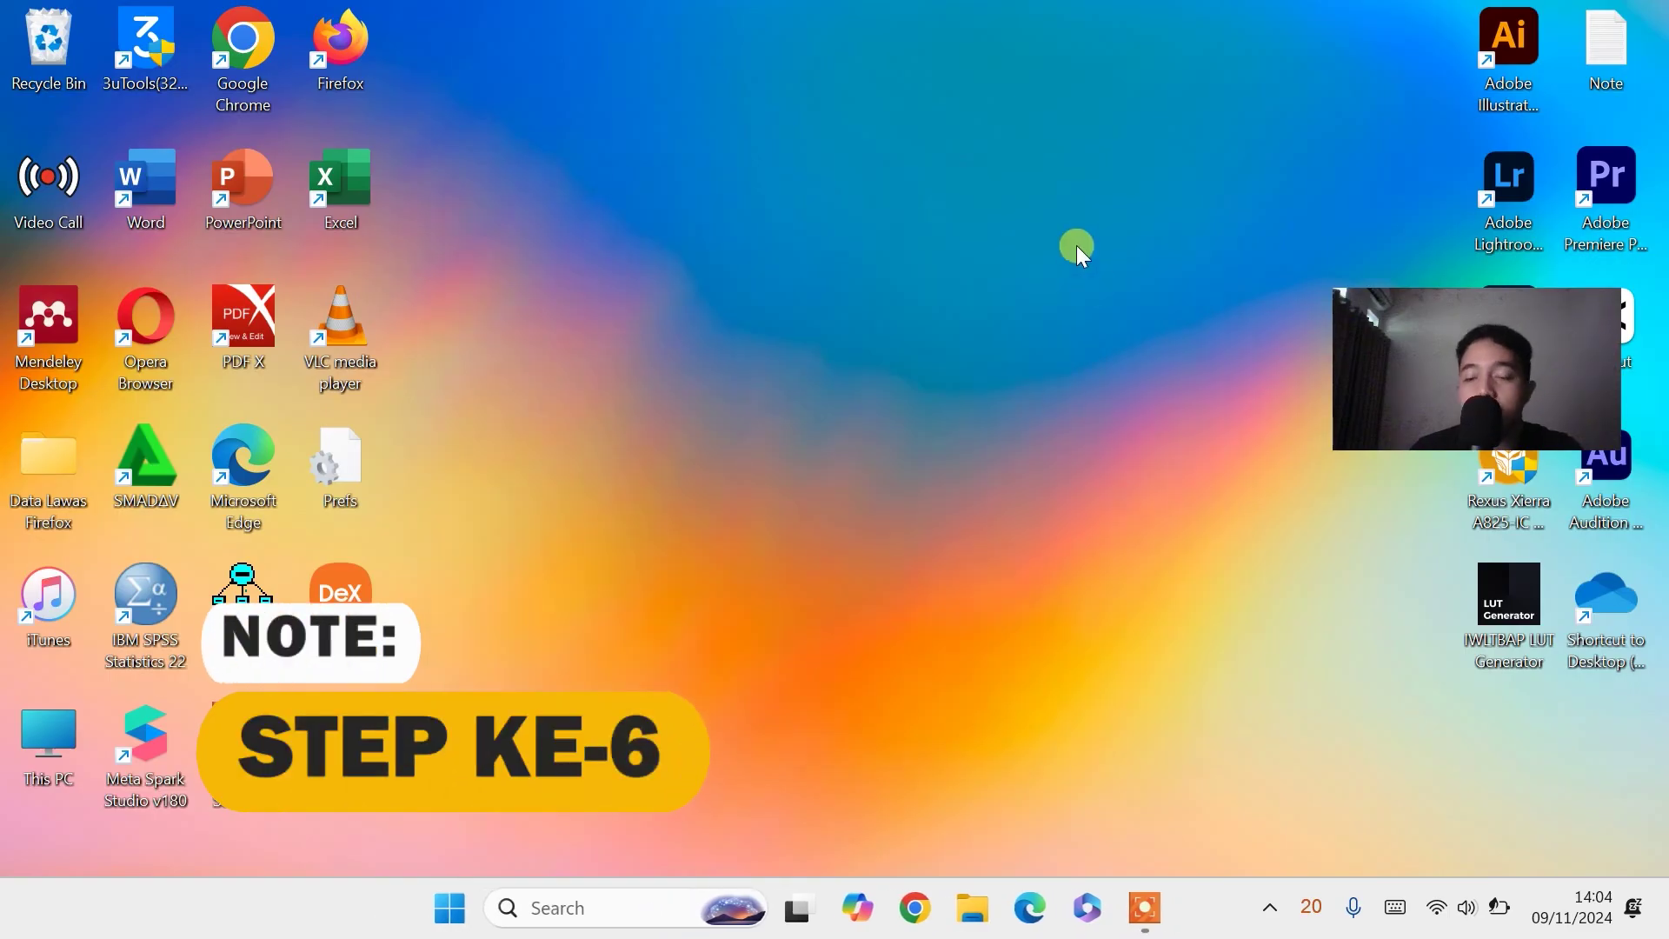
Open the advanced system settings by way of This PC's properties in File Explorer.
left_click(973, 910)
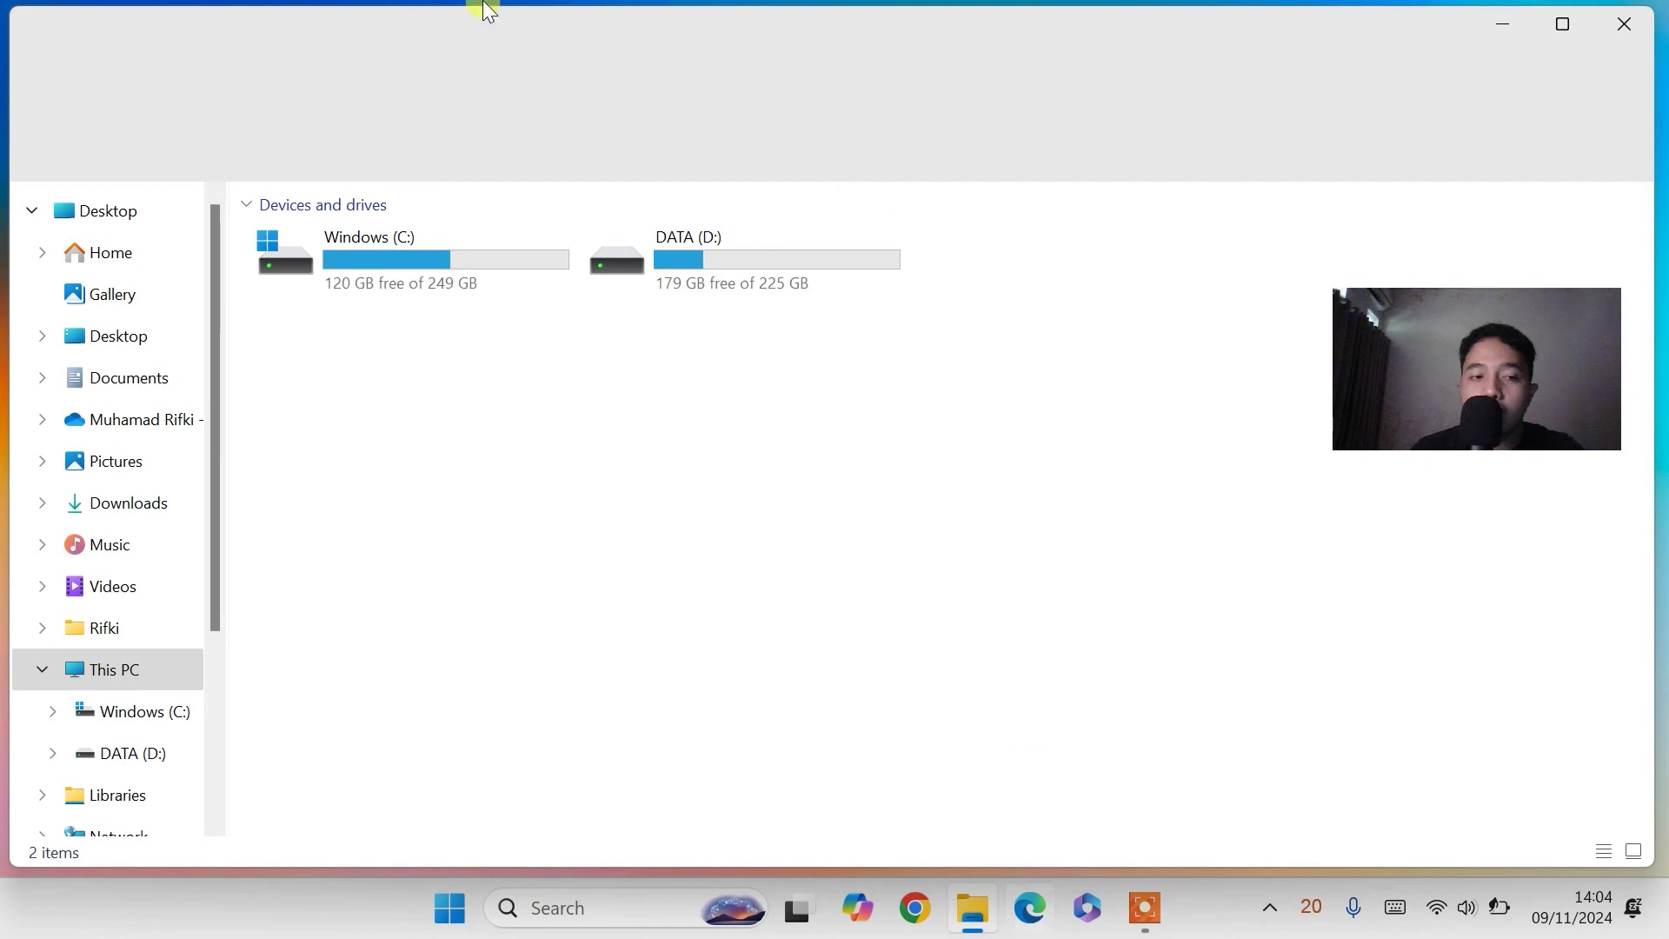
left_click(130, 681)
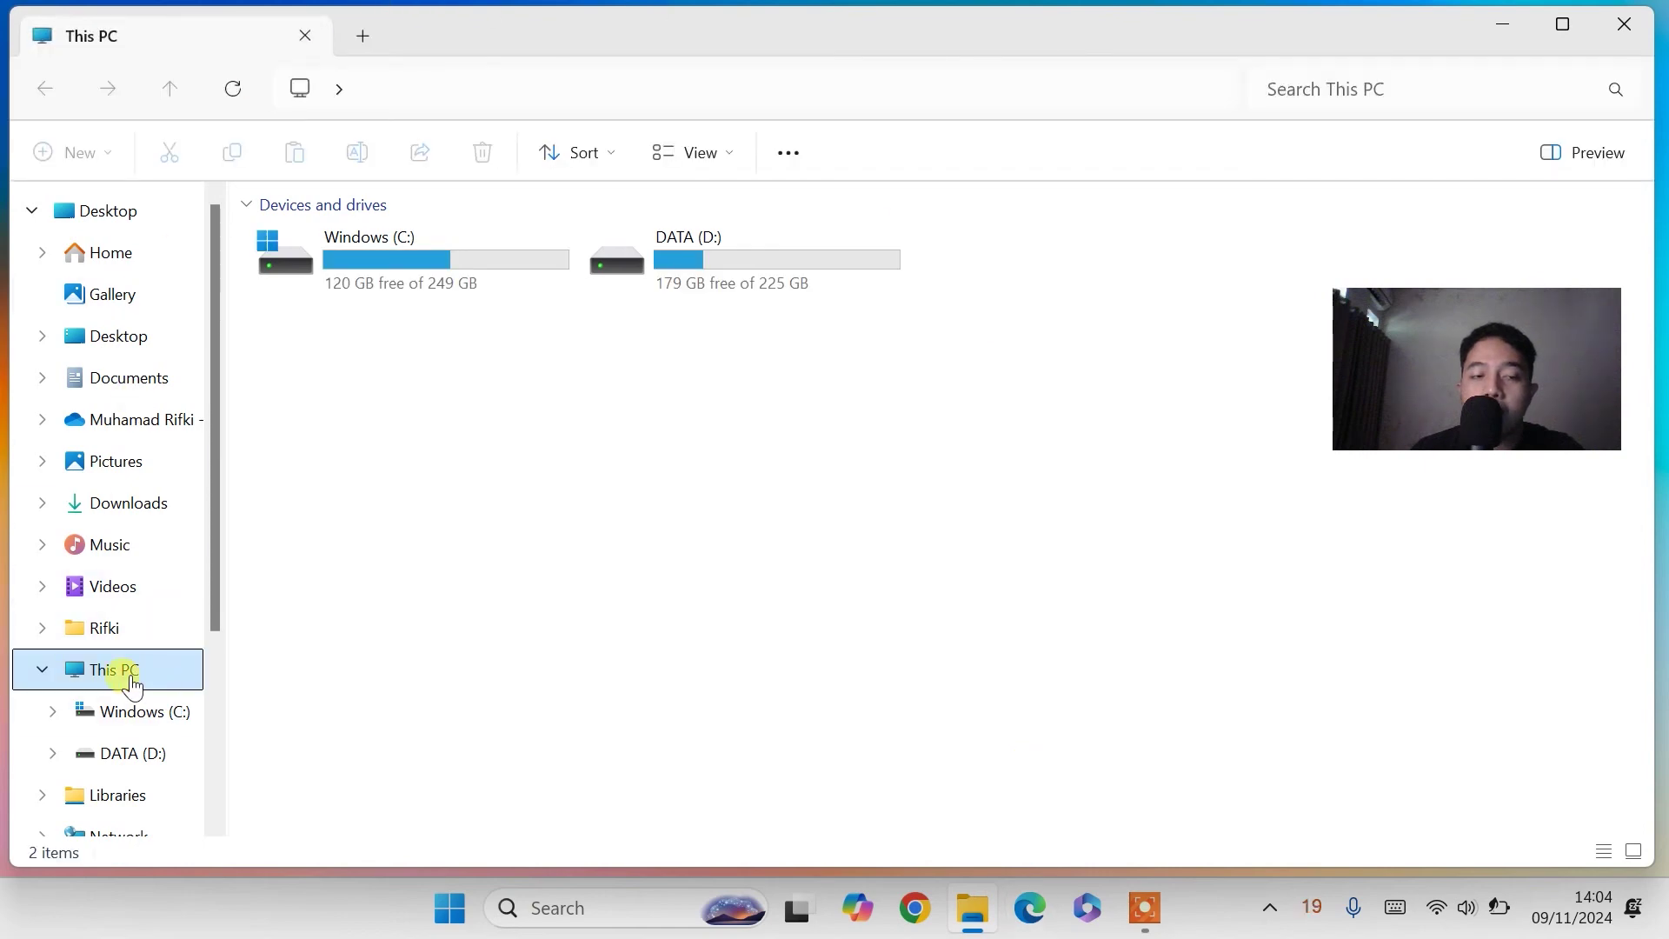
right_click(132, 686)
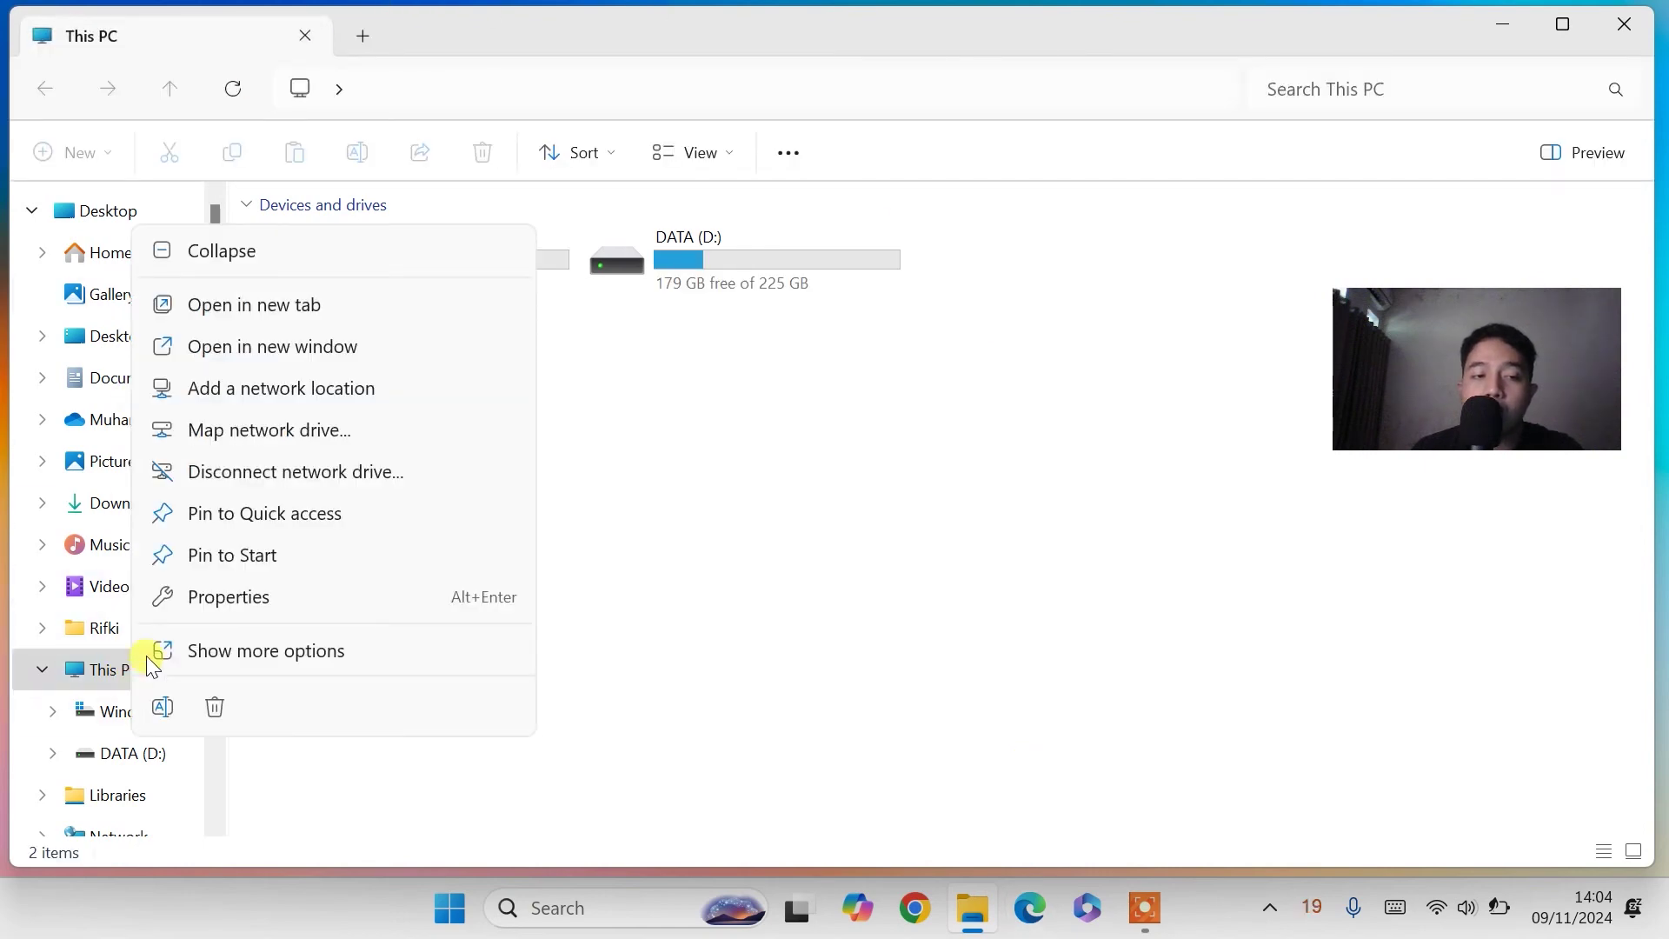
left_click(224, 598)
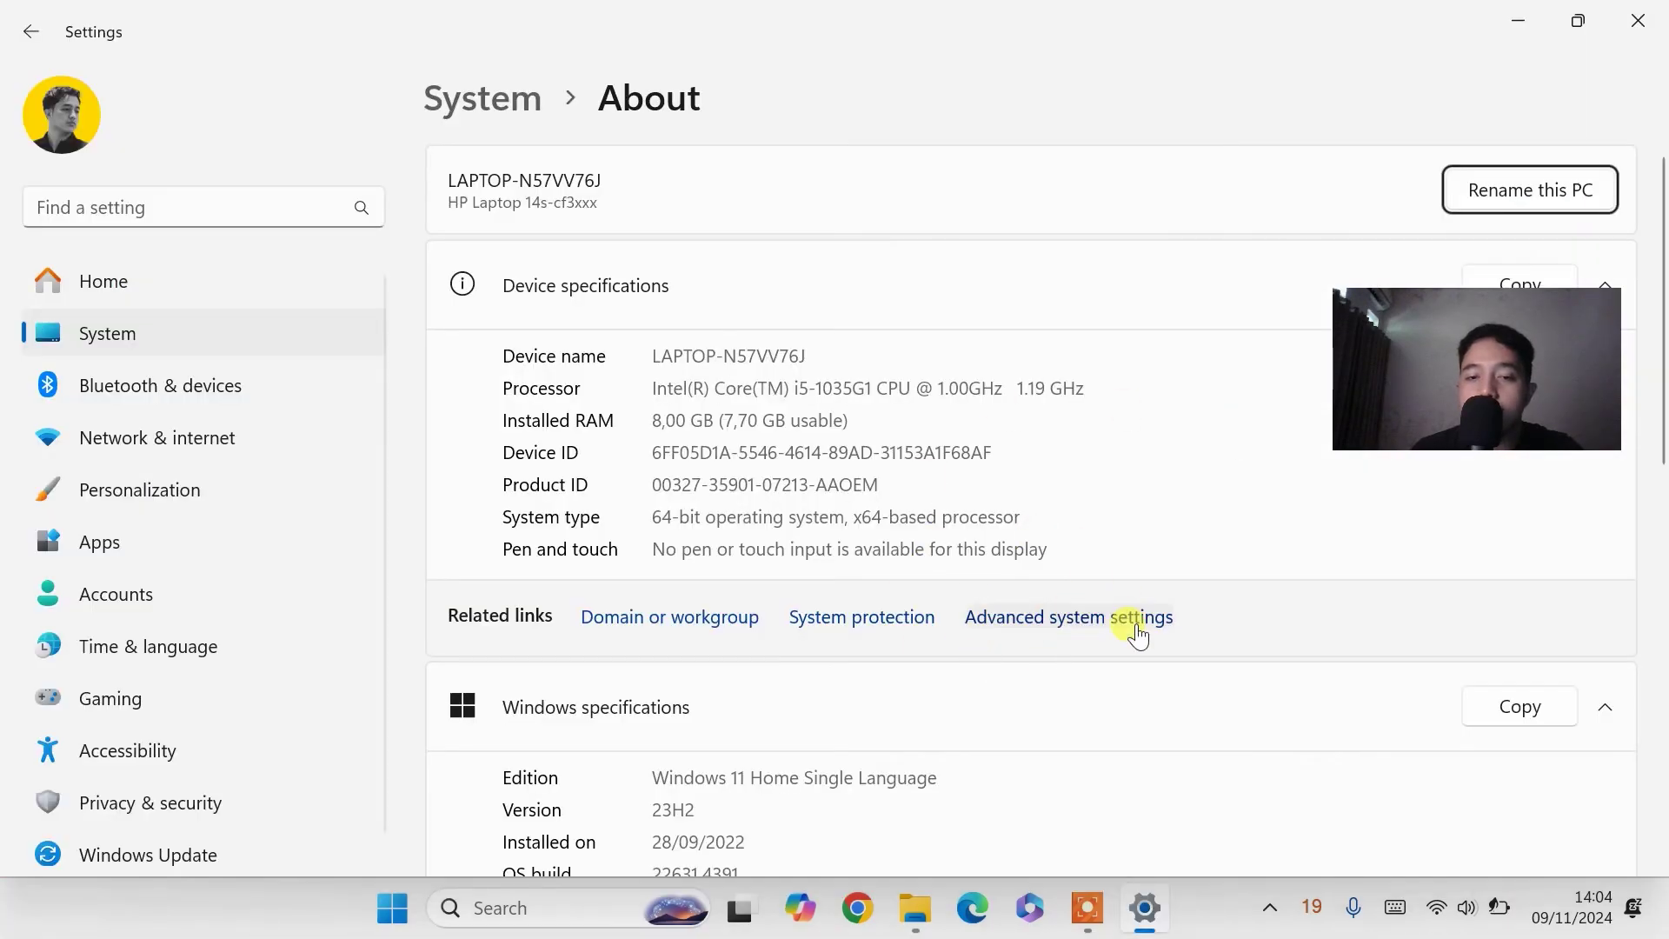
left_click(1146, 624)
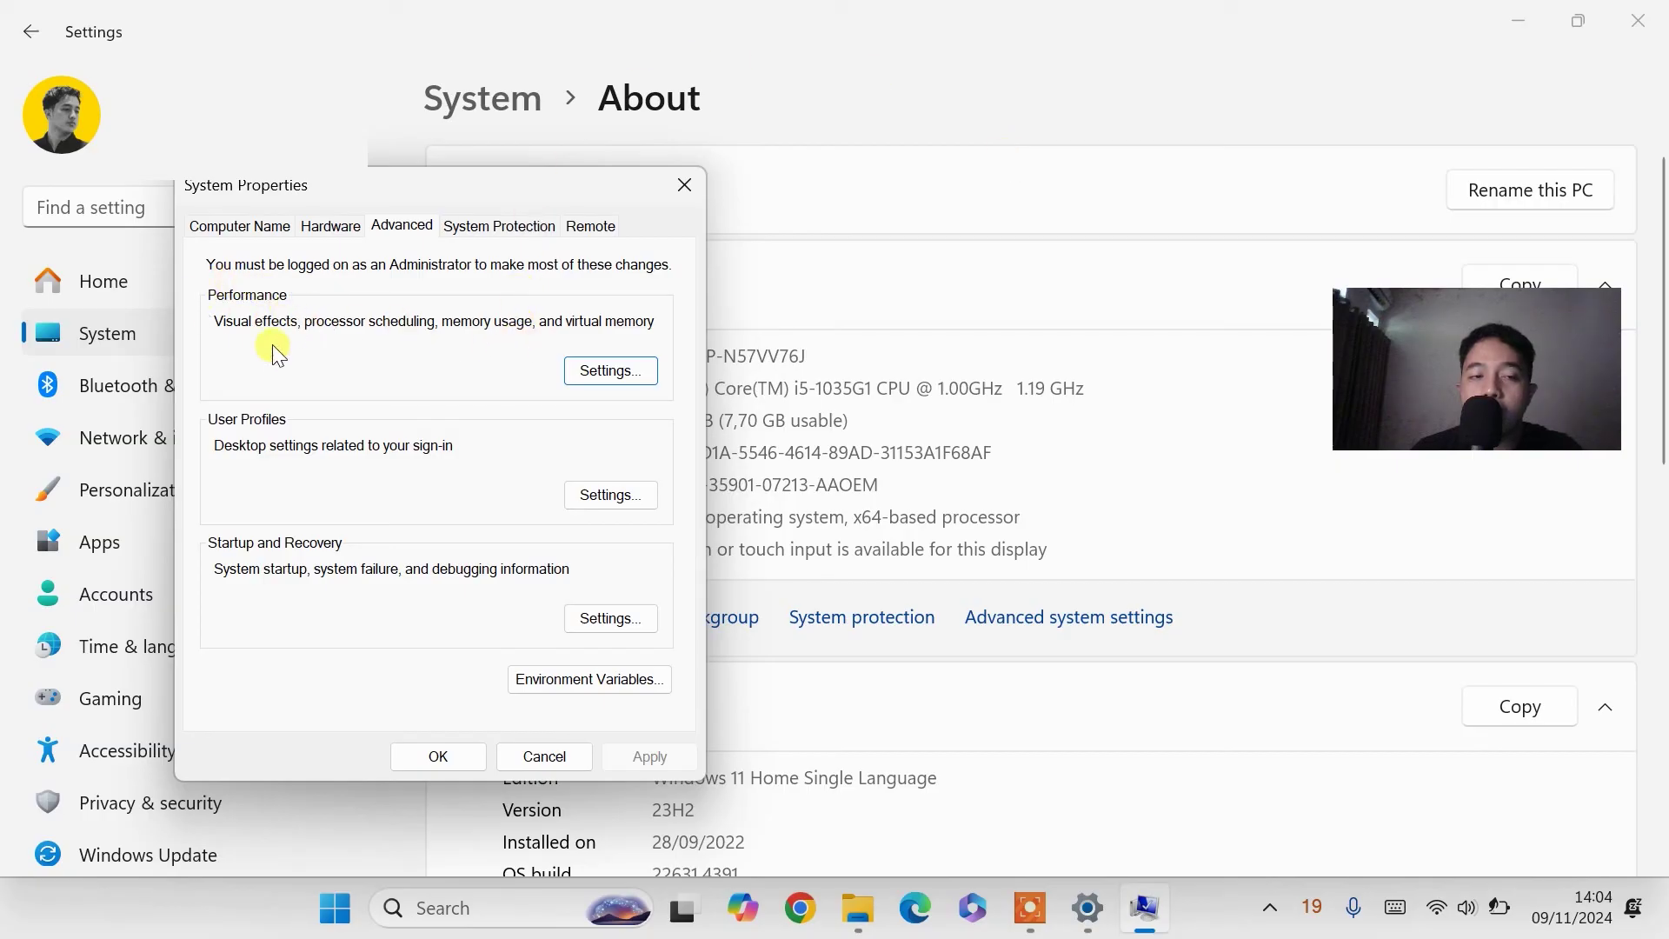
Open the Performance settings, accept "Let Windows choose what's best for my computer" for visual effects, and close all open windows.
left_click(609, 372)
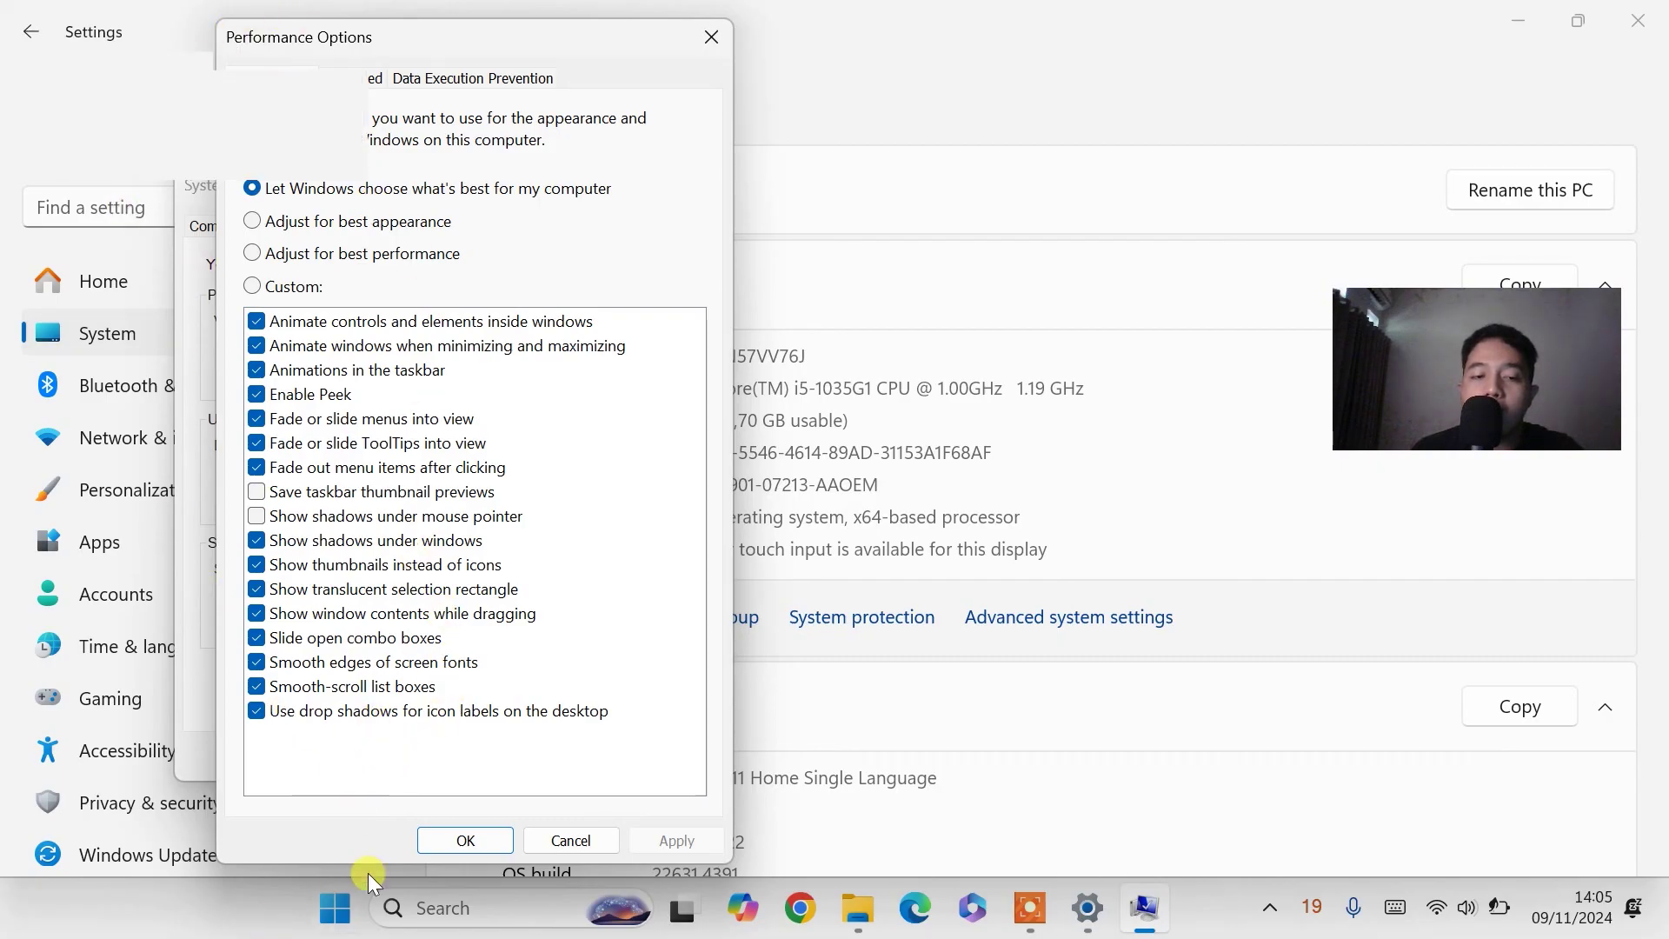
left_click(489, 840)
left_click(685, 185)
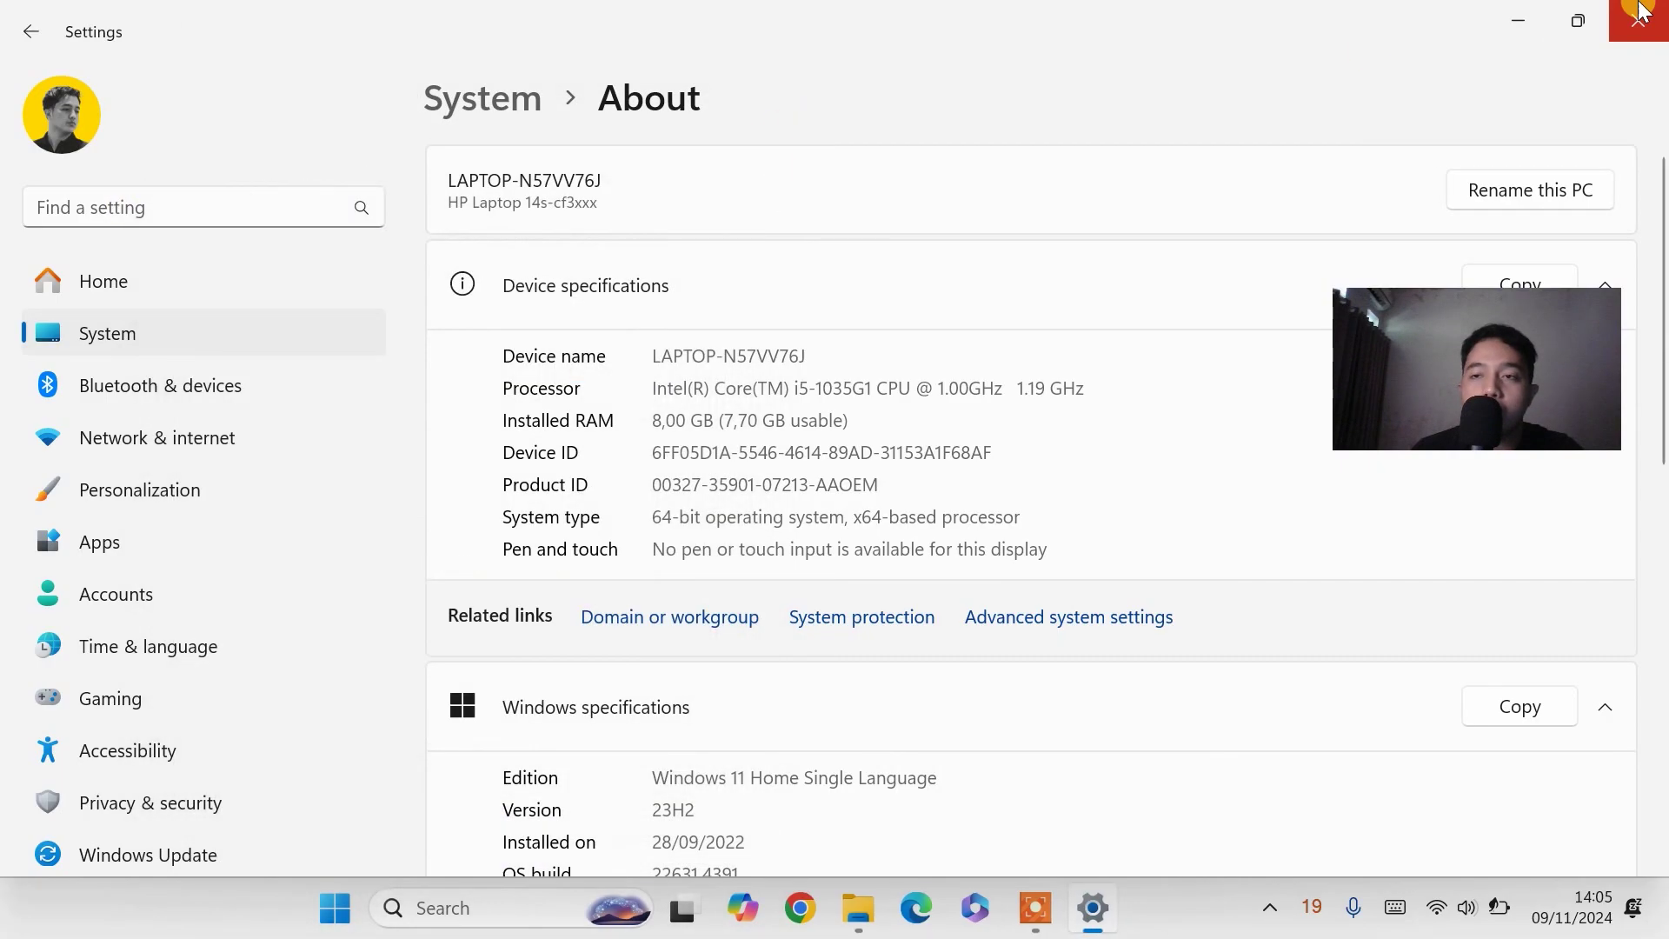
left_click(1635, 19)
left_click(1613, 30)
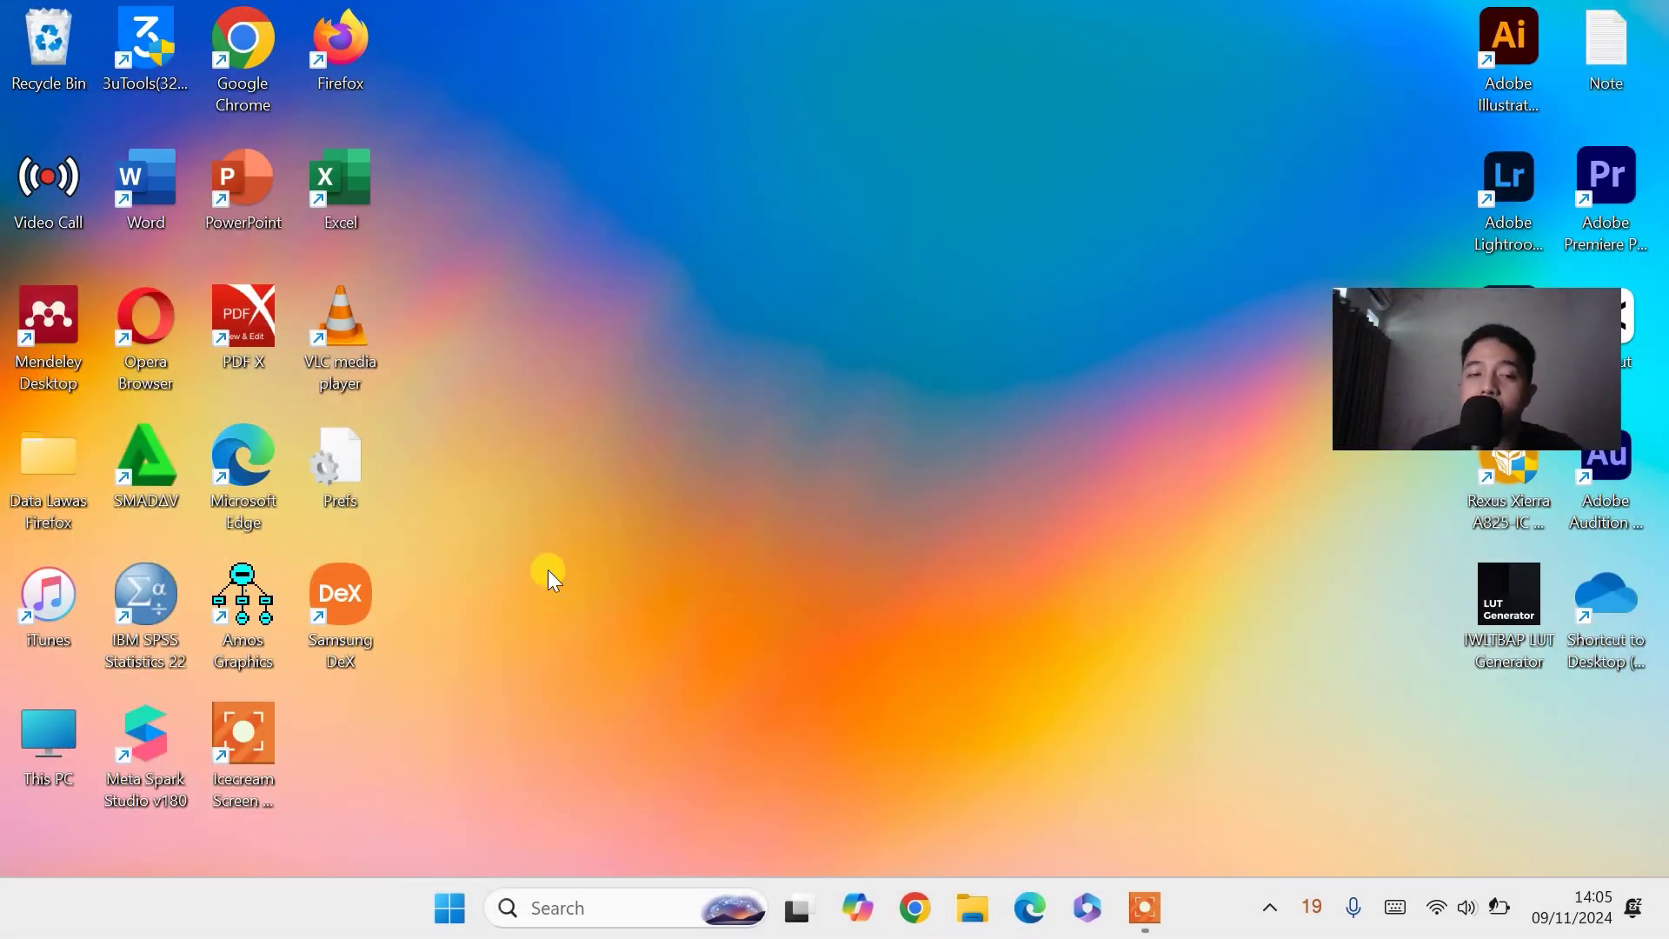
Show the Windows power options for restarting the computer.
left_click(453, 910)
left_click(1171, 832)
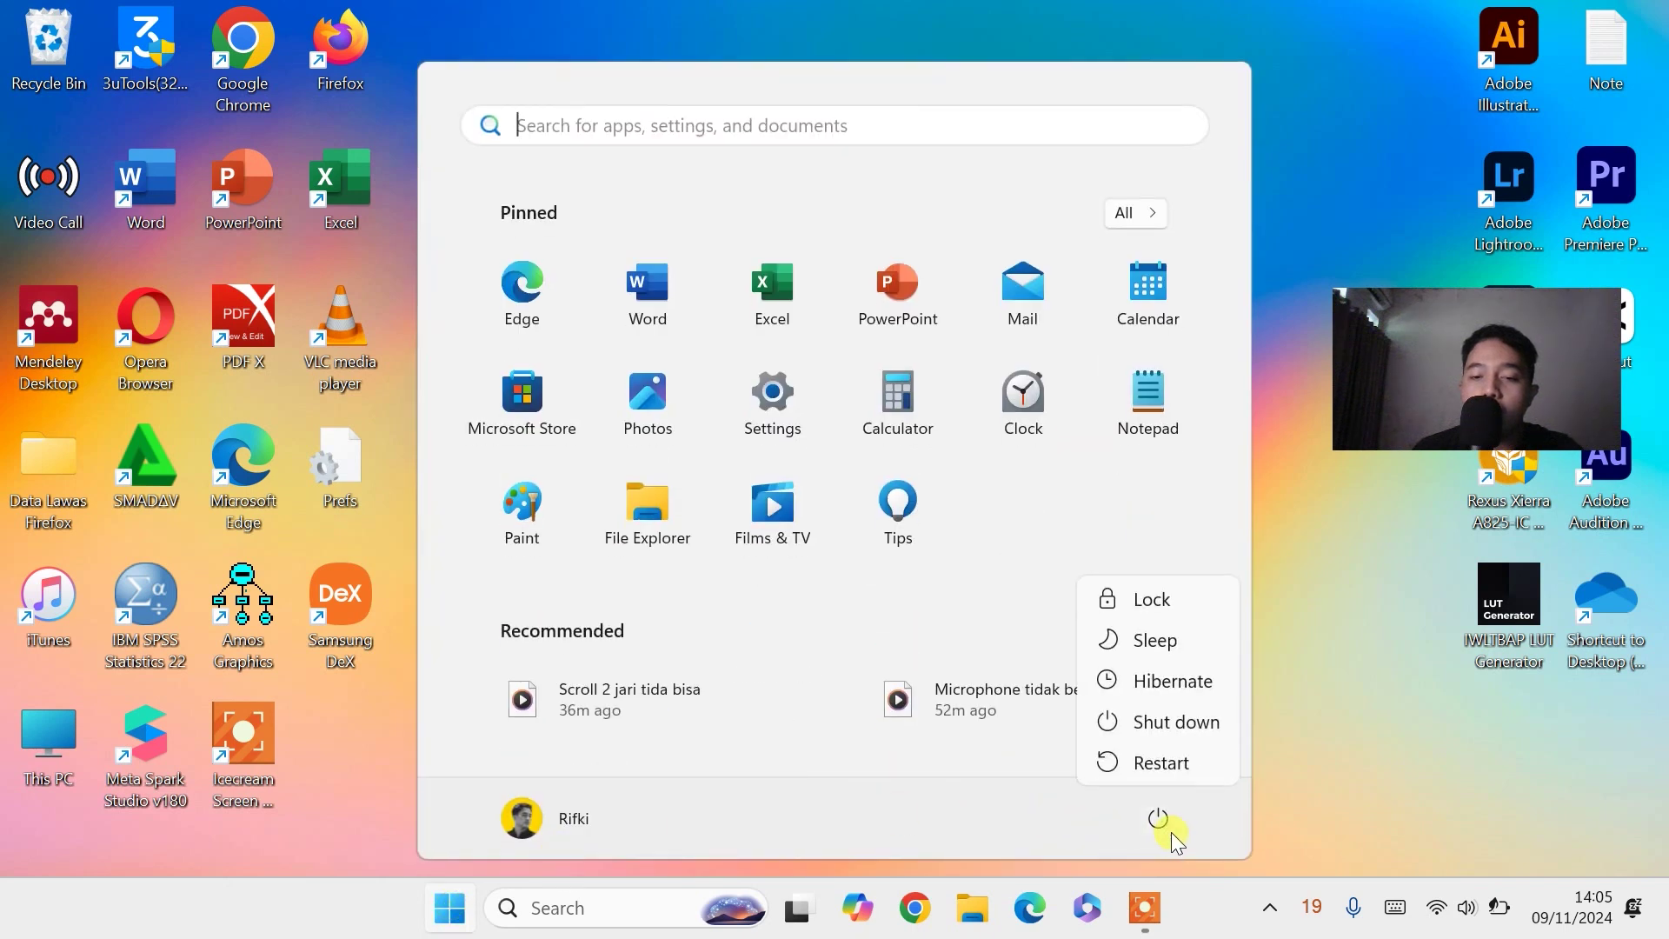